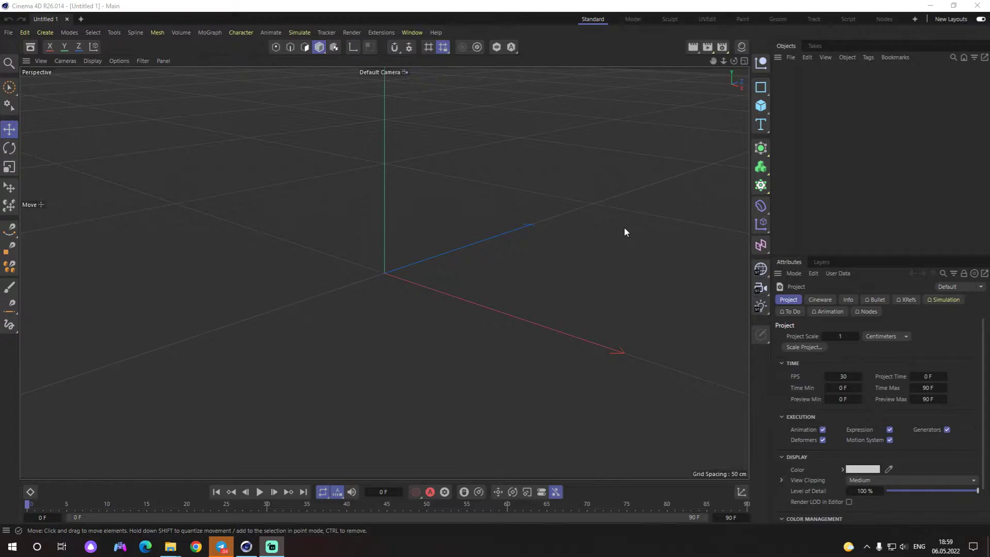
Step: Add a cylinder primitive and roughly enlarge its radius and height
{"action": "left_click", "coordinate": [763, 110]}
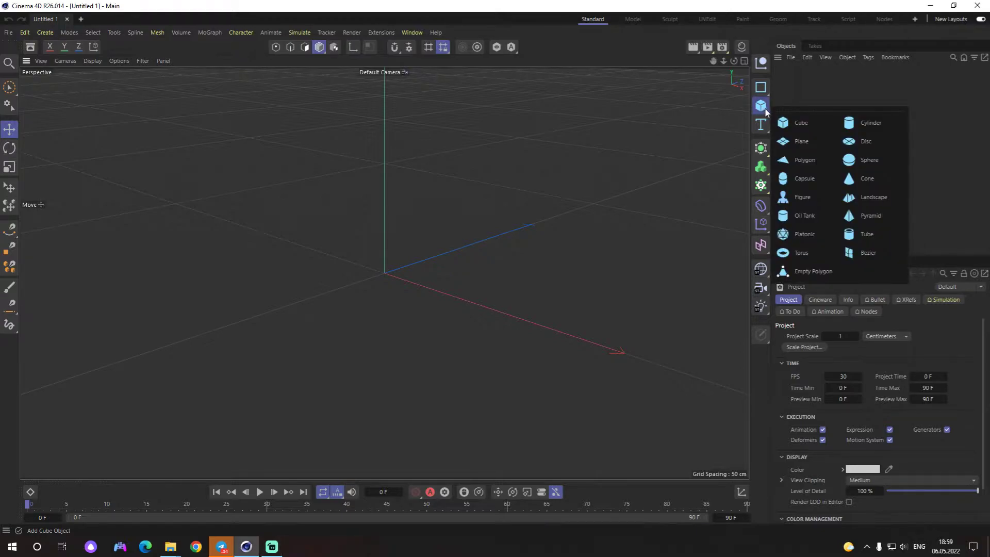
{"action": "left_click", "coordinate": [870, 123]}
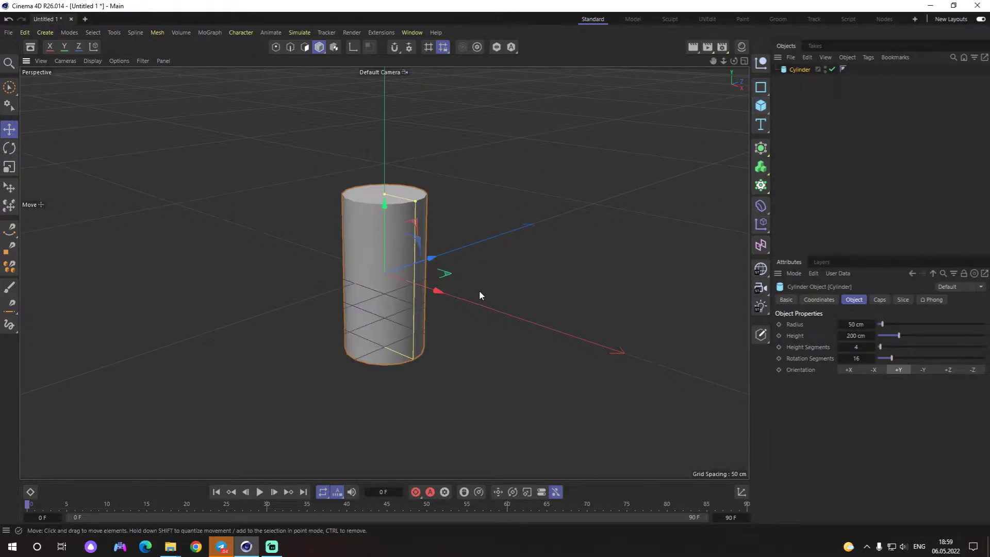
{"action": "mouse_move", "coordinate": [479, 290]}
{"action": "left_mouse_down", "text": "alt"}
{"action": "mouse_move", "coordinate": [458, 311]}
{"action": "mouse_move", "coordinate": [481, 306]}
{"action": "mouse_move", "coordinate": [429, 295]}
{"action": "mouse_move", "coordinate": [444, 287]}
{"action": "mouse_move", "coordinate": [467, 304]}
{"action": "mouse_move", "coordinate": [392, 190]}
{"action": "mouse_move", "coordinate": [379, 215]}
{"action": "mouse_move", "coordinate": [426, 271]}
{"action": "left_mouse_up", "text": "alt"}
{"action": "left_click_drag", "start_coordinate": [425, 192], "coordinate": [430, 190]}
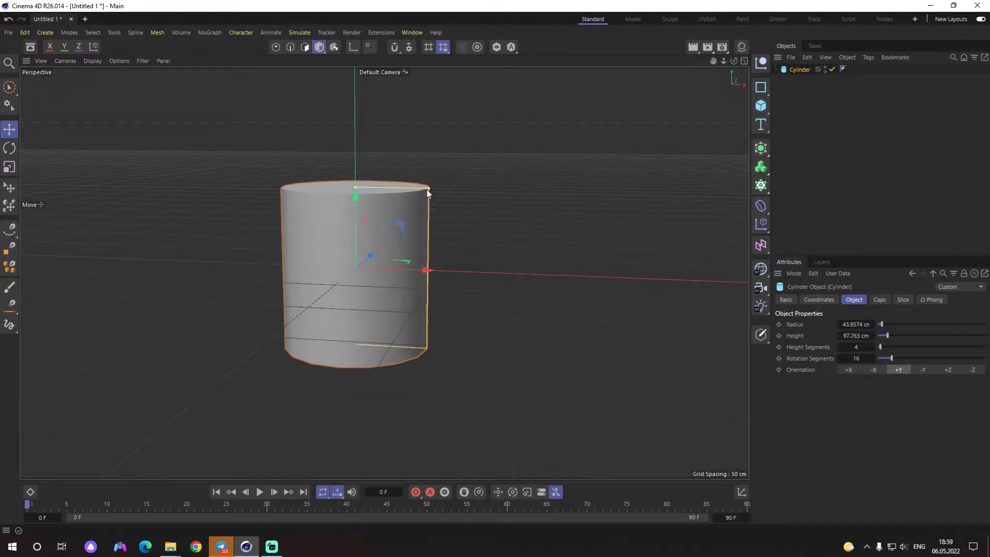
{"action": "left_click_drag", "start_coordinate": [356, 186], "coordinate": [355, 185]}
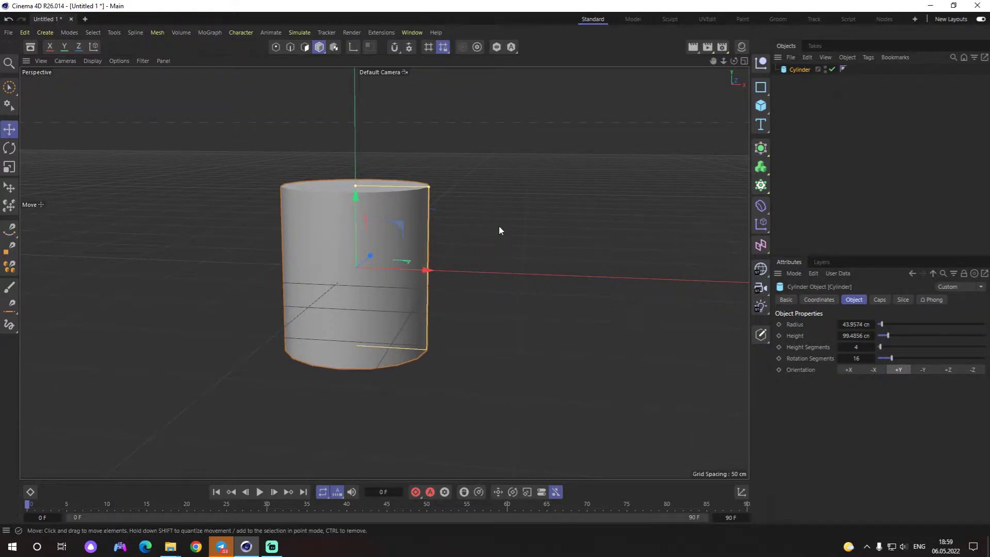
Step: Fine-tune the cylinder to about 44.18 cm radius and 94.3 cm height, then lift it upward
{"action": "mouse_move", "coordinate": [499, 227]}
{"action": "left_mouse_down", "text": "alt"}
{"action": "mouse_move", "coordinate": [521, 154]}
{"action": "mouse_move", "coordinate": [489, 215]}
{"action": "mouse_move", "coordinate": [552, 191]}
{"action": "left_mouse_up", "text": "alt"}
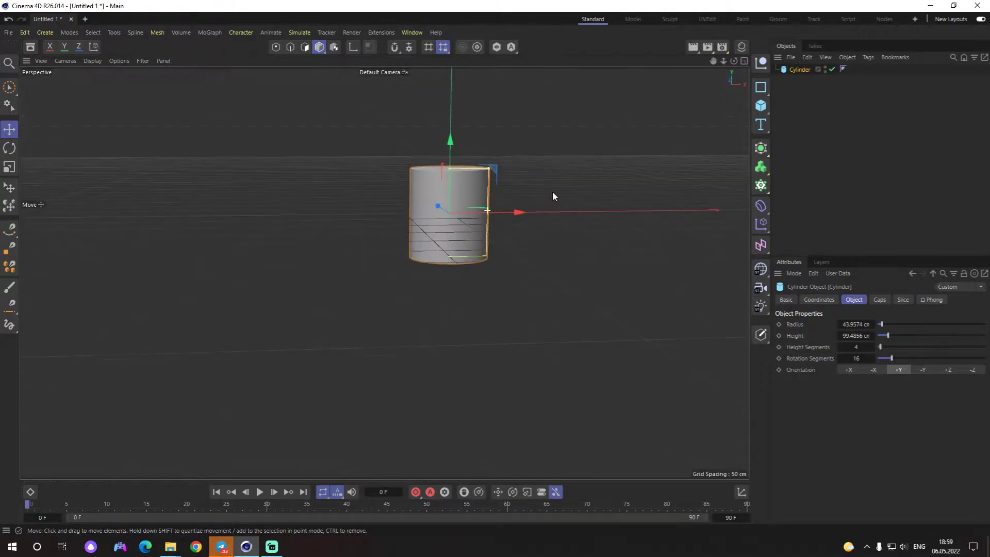
{"action": "scroll", "coordinate": [550, 176], "scroll_direction": "up", "scroll_amount": 2}
{"action": "scroll", "coordinate": [501, 209], "scroll_direction": "up", "scroll_amount": 2}
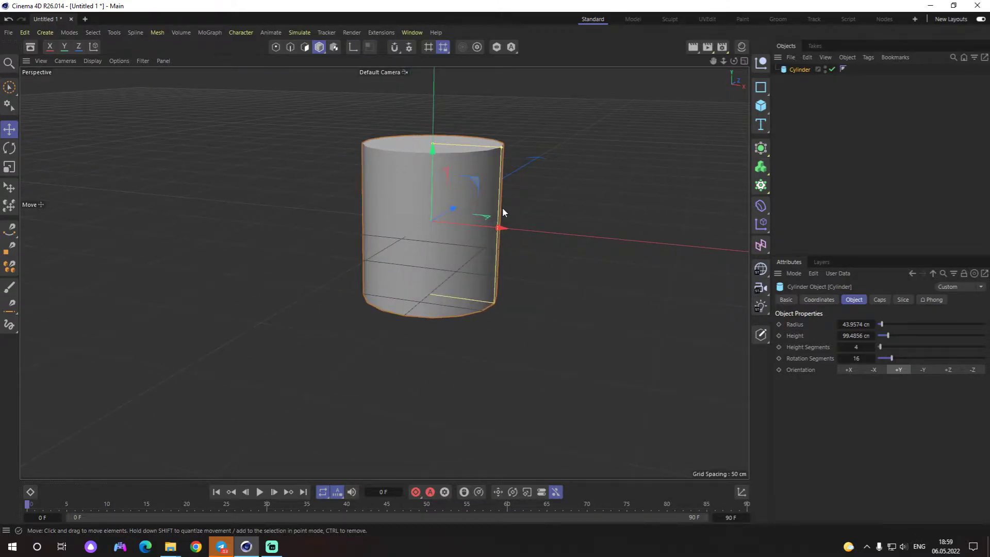
{"action": "mouse_move", "coordinate": [562, 225]}
{"action": "left_mouse_down", "text": "alt"}
{"action": "mouse_move", "coordinate": [509, 306]}
{"action": "mouse_move", "coordinate": [541, 305]}
{"action": "mouse_move", "coordinate": [480, 288]}
{"action": "mouse_move", "coordinate": [453, 294]}
{"action": "mouse_move", "coordinate": [487, 291]}
{"action": "mouse_move", "coordinate": [480, 274]}
{"action": "mouse_move", "coordinate": [468, 322]}
{"action": "mouse_move", "coordinate": [484, 258]}
{"action": "left_mouse_up", "text": "alt"}
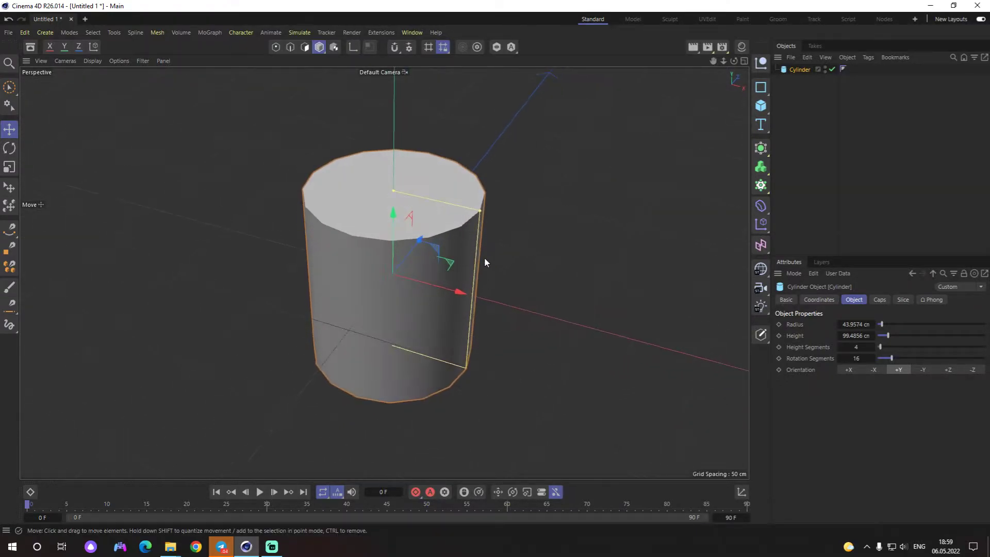
{"action": "mouse_move", "coordinate": [476, 215]}
{"action": "left_mouse_down"}
{"action": "mouse_move", "coordinate": [468, 226]}
{"action": "mouse_move", "coordinate": [485, 201]}
{"action": "left_mouse_up"}
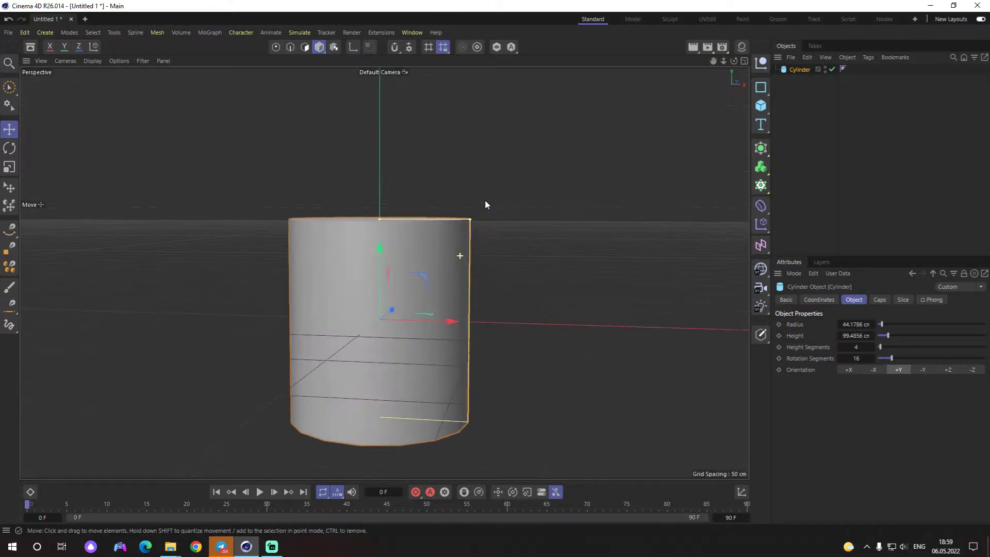
{"action": "mouse_move", "coordinate": [386, 220]}
{"action": "left_mouse_down"}
{"action": "mouse_move", "coordinate": [379, 226]}
{"action": "mouse_move", "coordinate": [458, 285]}
{"action": "mouse_move", "coordinate": [447, 315]}
{"action": "mouse_move", "coordinate": [394, 166]}
{"action": "left_mouse_up"}
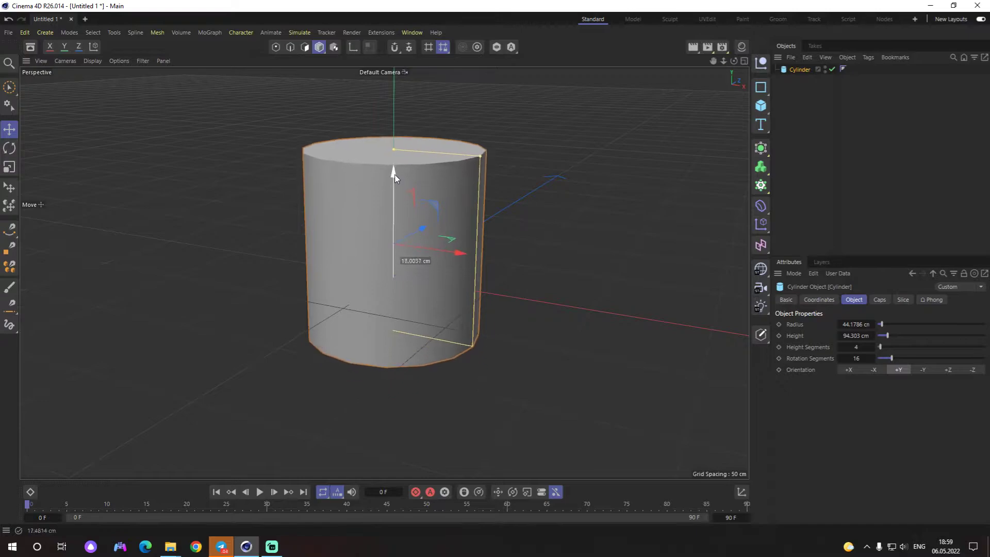
{"action": "mouse_move", "coordinate": [501, 250]}
{"action": "left_mouse_down", "text": "alt"}
{"action": "mouse_move", "coordinate": [511, 261]}
{"action": "mouse_move", "coordinate": [487, 306]}
{"action": "mouse_move", "coordinate": [508, 306]}
{"action": "mouse_move", "coordinate": [491, 319]}
{"action": "left_mouse_up", "text": "alt"}
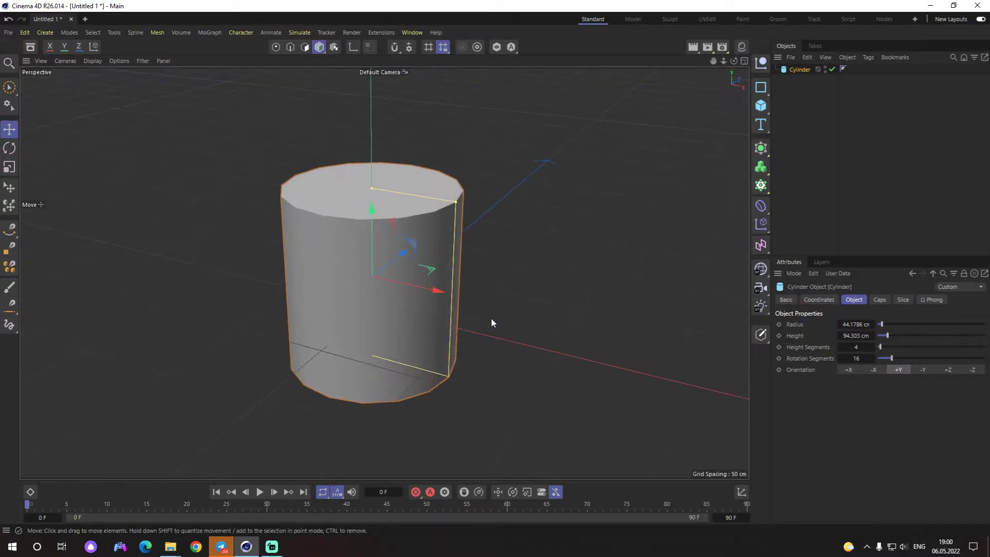
Step: Try Gouraud Shading (Lines) on the viewport, then revert to plain shading
{"action": "left_click", "coordinate": [91, 62]}
{"action": "left_click", "coordinate": [92, 102]}
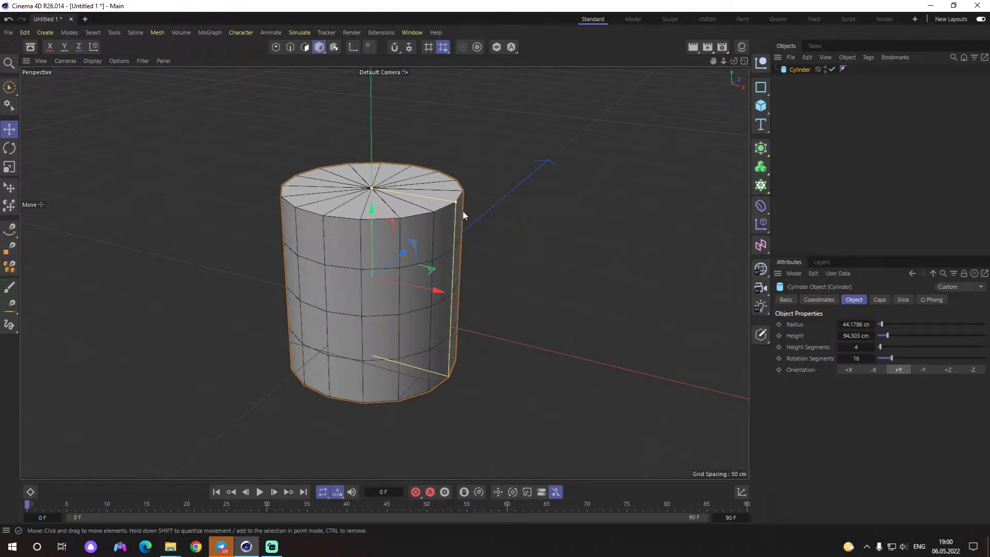
{"action": "left_click_drag", "start_coordinate": [464, 215], "coordinate": [471, 225], "text": "alt"}
{"action": "left_click", "coordinate": [92, 62]}
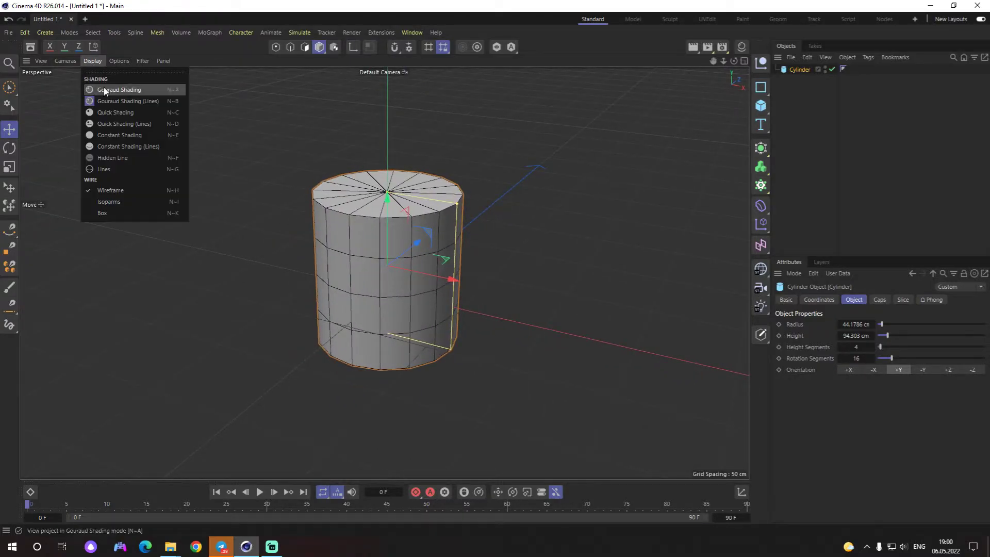
{"action": "left_click", "coordinate": [104, 90]}
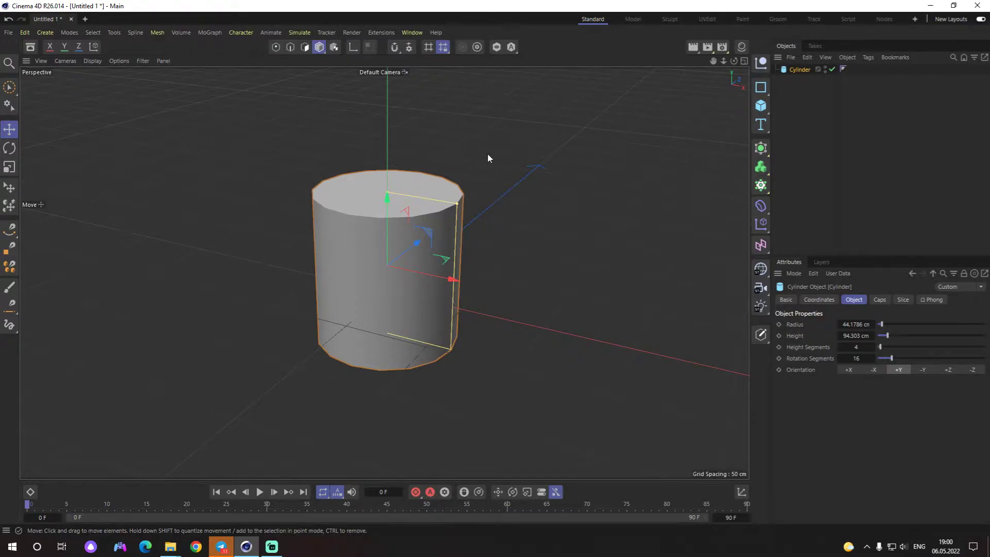
Step: Deselect and reselect the first cylinder
{"action": "scroll", "coordinate": [482, 282], "scroll_direction": "up", "scroll_amount": 1}
{"action": "scroll", "coordinate": [521, 274], "scroll_direction": "up", "scroll_amount": 2}
{"action": "left_click", "coordinate": [521, 275]}
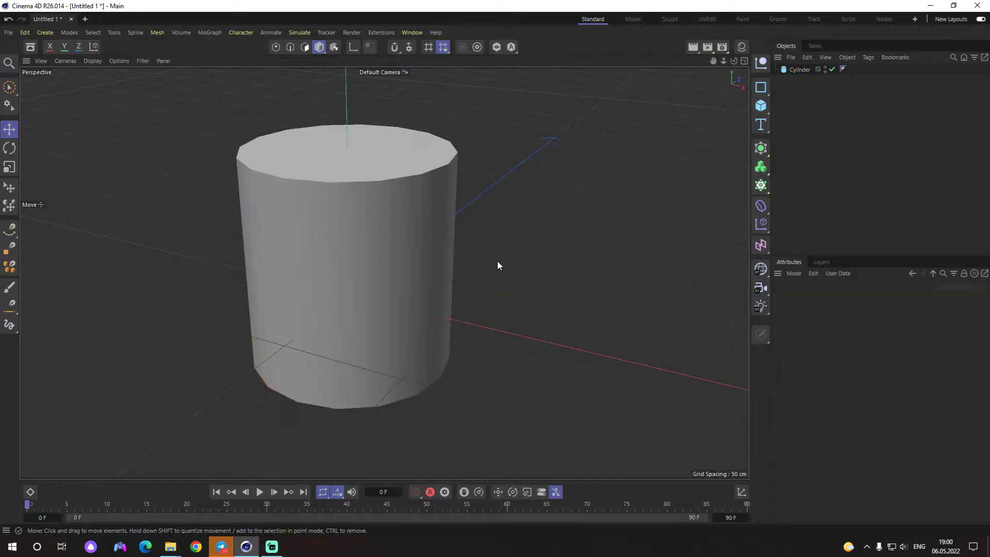
{"action": "left_click", "coordinate": [427, 234]}
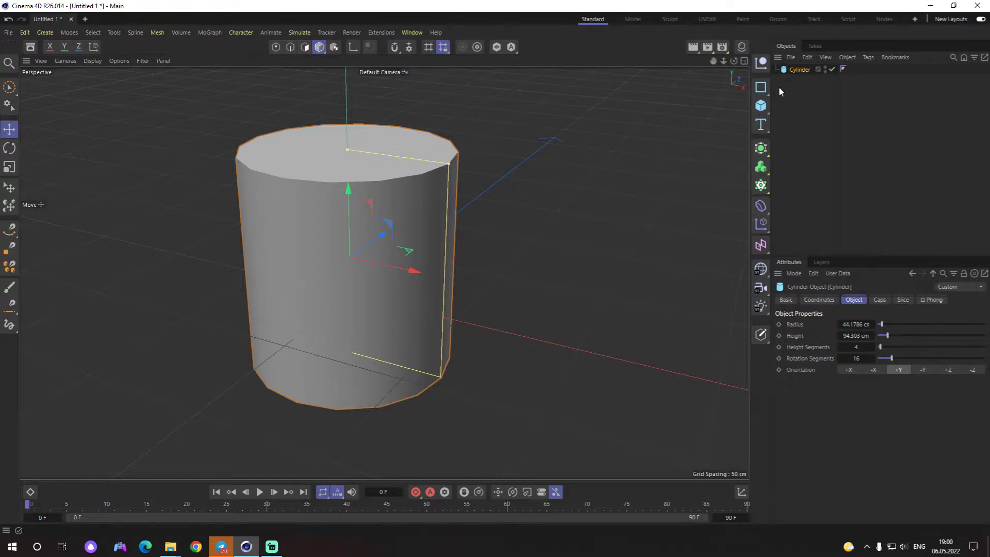
{"action": "scroll", "coordinate": [605, 165], "scroll_direction": "down", "scroll_amount": 3}
{"action": "scroll", "coordinate": [451, 217], "scroll_direction": "up", "scroll_amount": 5}
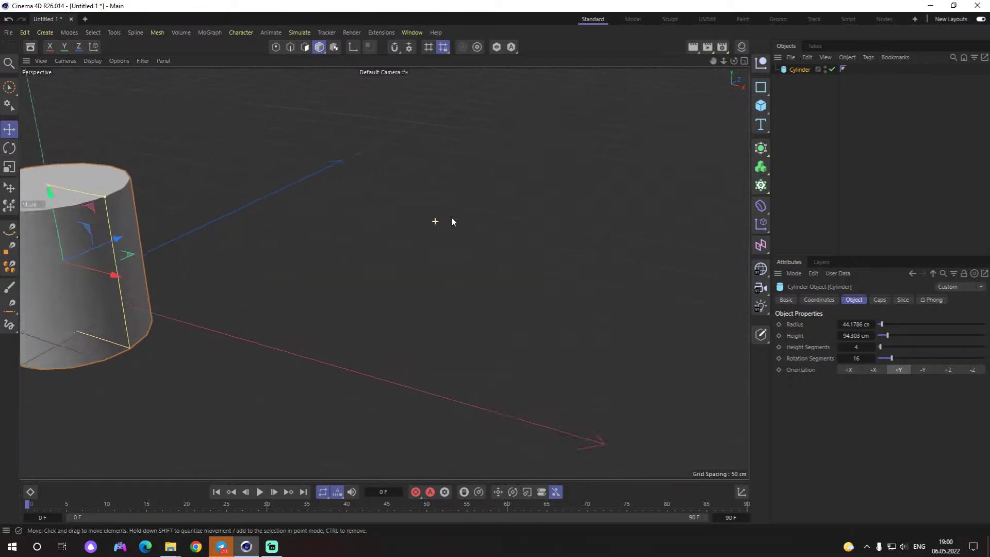
{"action": "scroll", "coordinate": [464, 226], "scroll_direction": "down", "scroll_amount": 3}
{"action": "scroll", "coordinate": [597, 235], "scroll_direction": "up", "scroll_amount": 4}
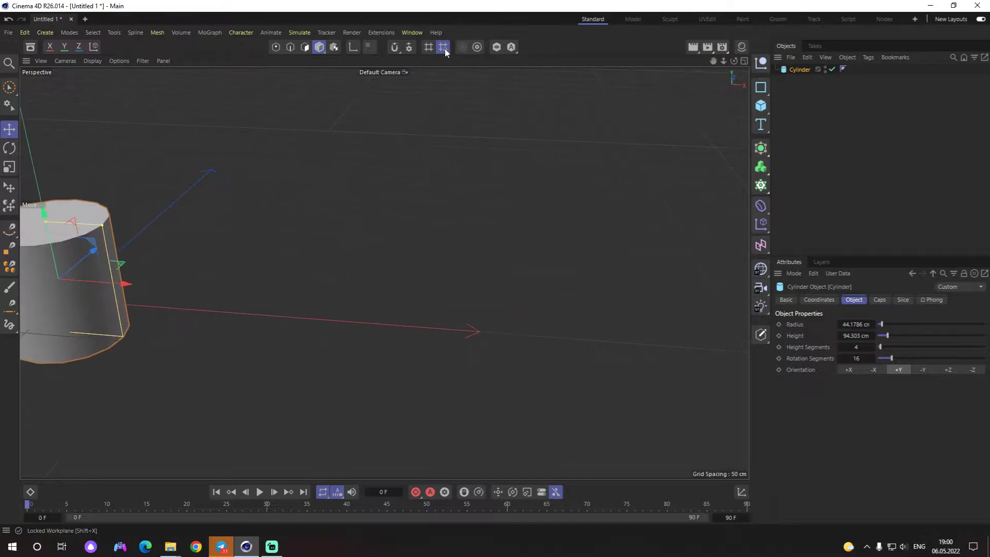
Step: Add a second default cylinder, Cylinder.1, with 50 cm radius and 200 cm height
{"action": "left_click", "coordinate": [762, 114]}
{"action": "left_click", "coordinate": [867, 126]}
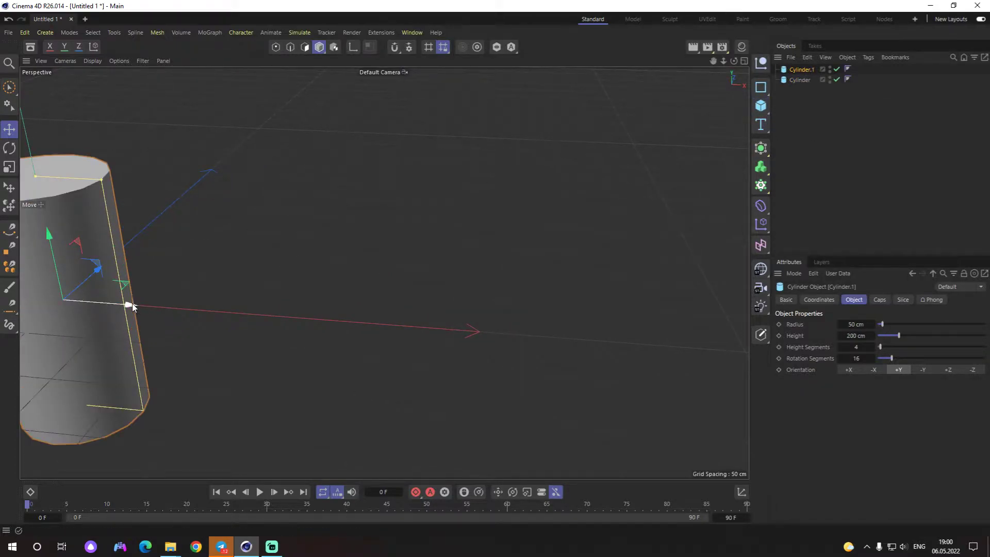
{"action": "scroll", "coordinate": [479, 307], "scroll_direction": "down", "scroll_amount": 3}
{"action": "scroll", "coordinate": [522, 299], "scroll_direction": "up", "scroll_amount": 4}
{"action": "scroll", "coordinate": [566, 273], "scroll_direction": "down", "scroll_amount": 3}
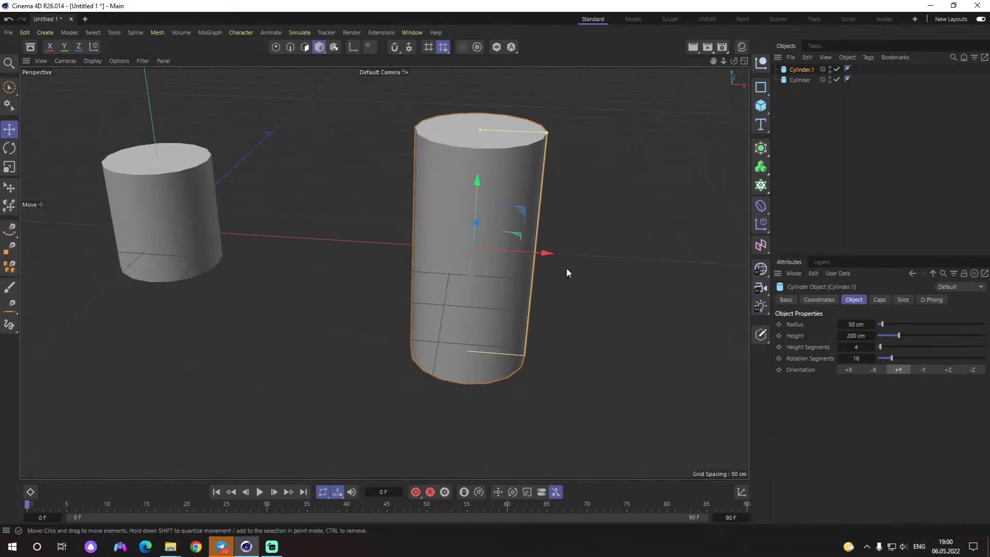
{"action": "scroll", "coordinate": [518, 289], "scroll_direction": "up", "scroll_amount": 2}
{"action": "scroll", "coordinate": [495, 284], "scroll_direction": "up", "scroll_amount": 2}
{"action": "scroll", "coordinate": [494, 232], "scroll_direction": "up", "scroll_amount": 1}
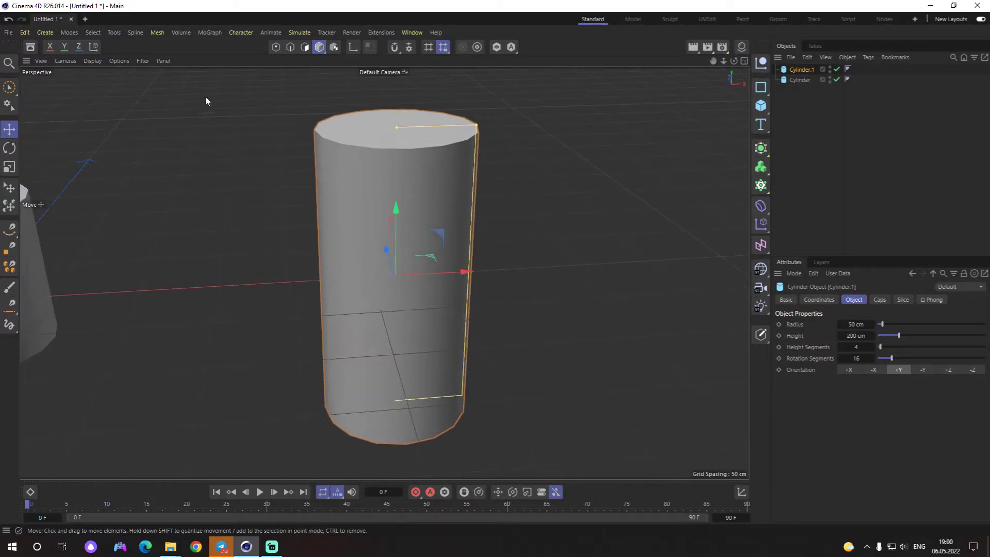
Step: Switch the viewport to Gouraud Shading (Lines) to show the wire edges
{"action": "left_click", "coordinate": [96, 62]}
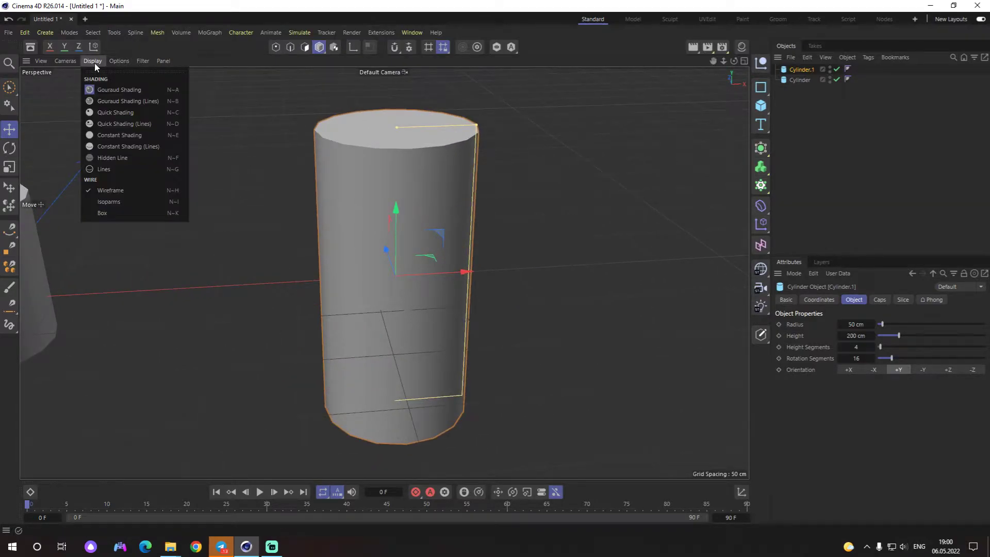
{"action": "left_click", "coordinate": [104, 101]}
{"action": "scroll", "coordinate": [394, 240], "scroll_direction": "down", "scroll_amount": 2}
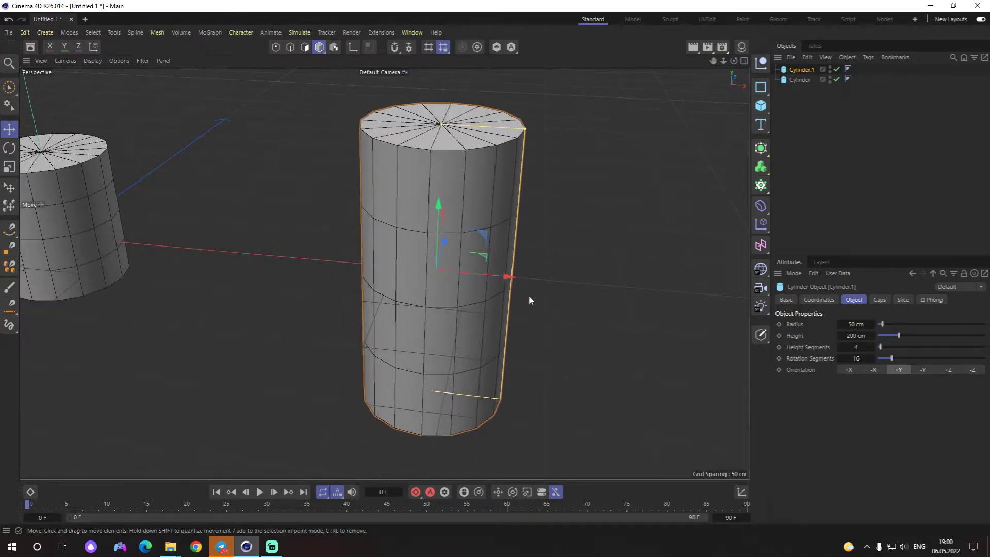
{"action": "mouse_move", "coordinate": [529, 300]}
{"action": "left_mouse_down", "text": "alt"}
{"action": "mouse_move", "coordinate": [558, 285]}
{"action": "mouse_move", "coordinate": [554, 298]}
{"action": "mouse_move", "coordinate": [499, 271]}
{"action": "mouse_move", "coordinate": [519, 269]}
{"action": "mouse_move", "coordinate": [521, 278]}
{"action": "left_mouse_up", "text": "alt"}
Step: Make Cylinder.1 an editable polygon object and view it side-on
{"action": "key", "text": "c"}
{"action": "mouse_move", "coordinate": [531, 219]}
{"action": "left_mouse_down", "text": "alt"}
{"action": "mouse_move", "coordinate": [504, 197]}
{"action": "mouse_move", "coordinate": [523, 204]}
{"action": "mouse_move", "coordinate": [420, 213]}
{"action": "mouse_move", "coordinate": [463, 207]}
{"action": "mouse_move", "coordinate": [489, 223]}
{"action": "left_mouse_up", "text": "alt"}
{"action": "scroll", "coordinate": [488, 226], "scroll_direction": "up", "scroll_amount": 3}
{"action": "scroll", "coordinate": [475, 212], "scroll_direction": "up", "scroll_amount": 2}
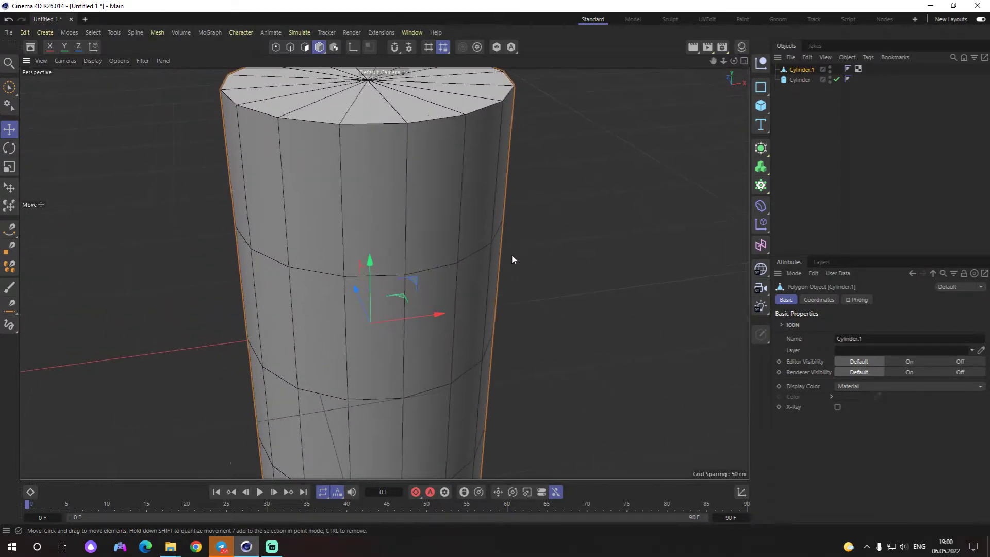
{"action": "scroll", "coordinate": [513, 259], "scroll_direction": "up", "scroll_amount": 3}
{"action": "mouse_move", "coordinate": [452, 253]}
{"action": "left_mouse_down", "text": "alt"}
{"action": "mouse_move", "coordinate": [385, 343]}
{"action": "mouse_move", "coordinate": [455, 333]}
{"action": "mouse_move", "coordinate": [450, 273]}
{"action": "mouse_move", "coordinate": [394, 130]}
{"action": "left_mouse_up", "text": "alt"}
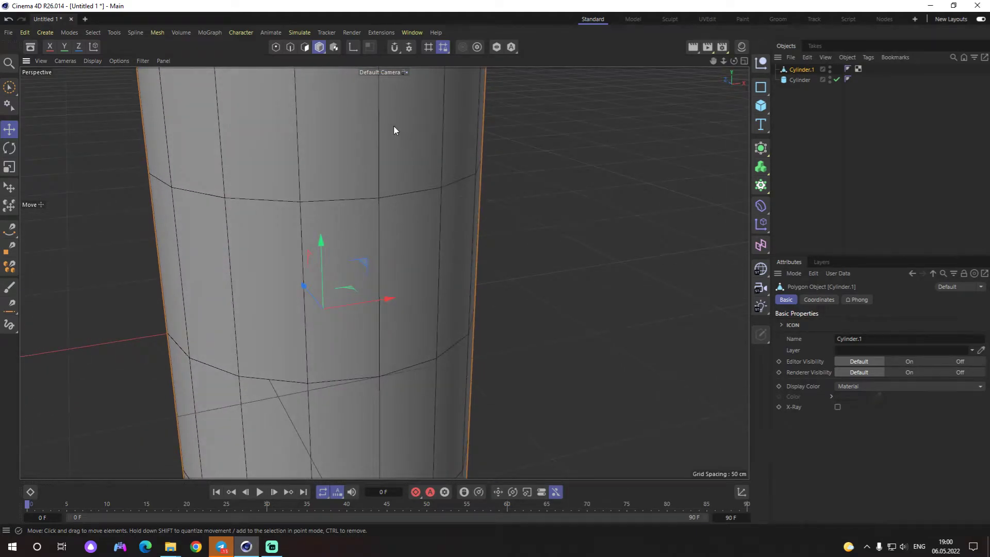
Step: Select a side face, then select its top, left, bottom and right edges
{"action": "left_click", "coordinate": [304, 47]}
{"action": "left_click", "coordinate": [421, 281]}
{"action": "mouse_move", "coordinate": [449, 287]}
{"action": "left_mouse_down", "text": "alt"}
{"action": "mouse_move", "coordinate": [510, 307]}
{"action": "mouse_move", "coordinate": [419, 316]}
{"action": "mouse_move", "coordinate": [387, 250]}
{"action": "mouse_move", "coordinate": [364, 268]}
{"action": "mouse_move", "coordinate": [393, 177]}
{"action": "mouse_move", "coordinate": [346, 330]}
{"action": "left_mouse_up", "text": "alt"}
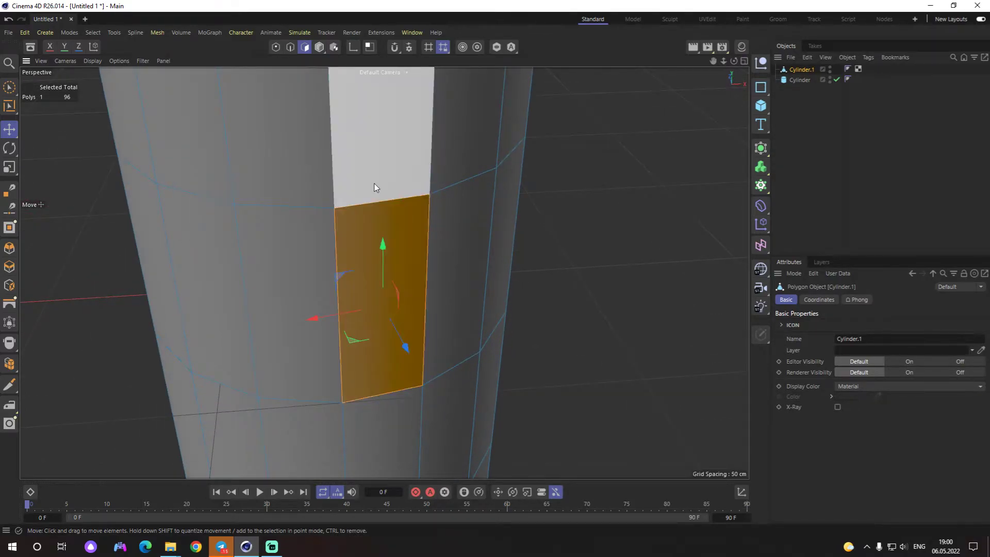
{"action": "left_click", "coordinate": [290, 47]}
{"action": "left_click", "coordinate": [426, 289]}
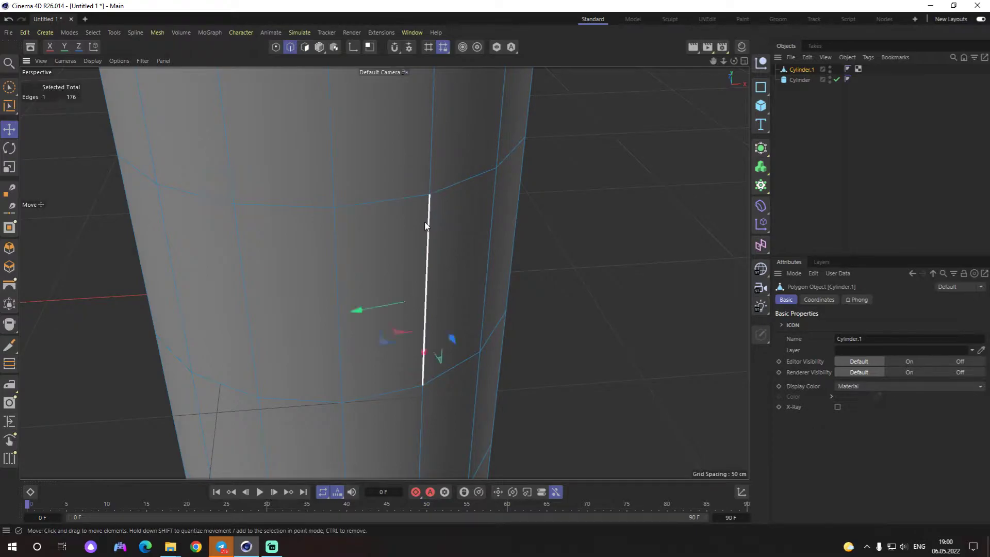
{"action": "left_click", "coordinate": [394, 200]}
{"action": "left_click", "coordinate": [337, 238]}
{"action": "left_click", "coordinate": [402, 391]}
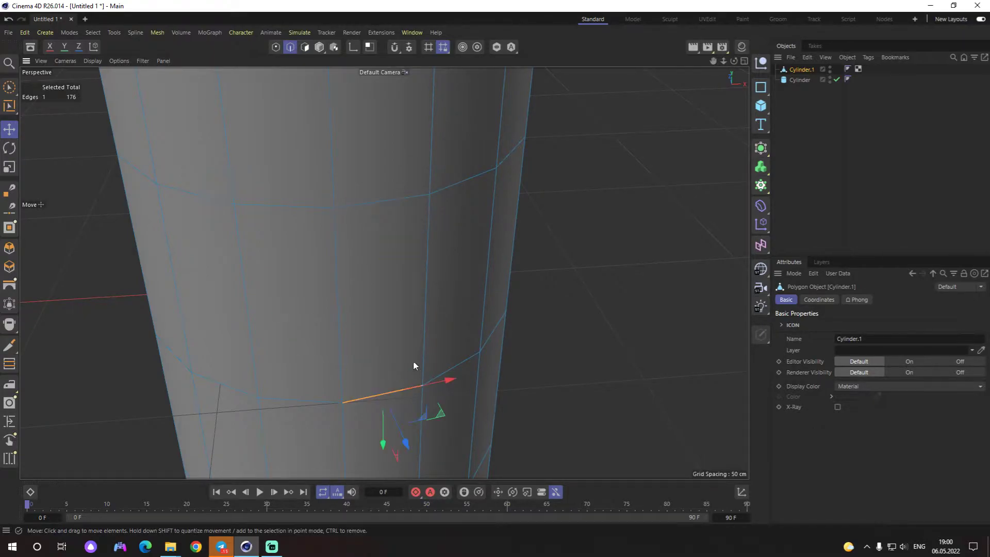
{"action": "left_click", "coordinate": [428, 243]}
Step: In Points mode, select the face's corner points and move one down about 15 cm
{"action": "left_click", "coordinate": [276, 47]}
{"action": "left_click", "coordinate": [334, 207]}
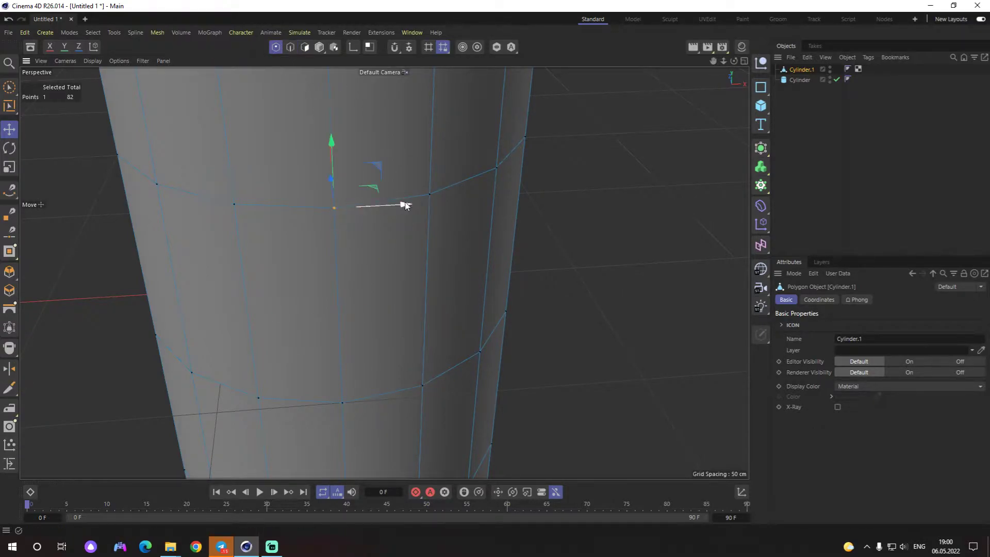
{"action": "left_click", "coordinate": [430, 194]}
{"action": "left_click", "coordinate": [422, 388]}
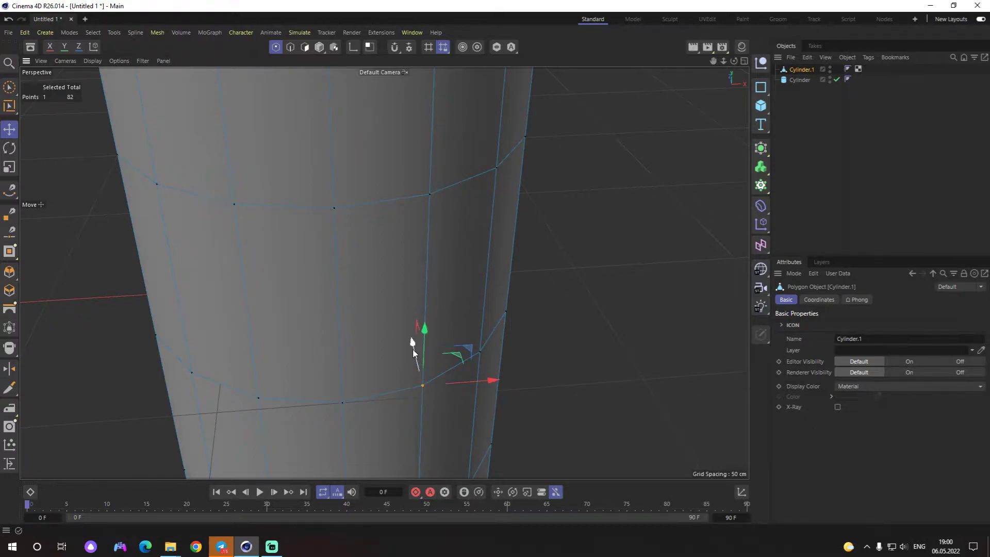
{"action": "mouse_move", "coordinate": [416, 346]}
{"action": "left_mouse_down"}
{"action": "mouse_move", "coordinate": [435, 395]}
{"action": "mouse_move", "coordinate": [423, 350]}
{"action": "mouse_move", "coordinate": [508, 407]}
{"action": "left_mouse_up"}
Step: In Polygon mode, pull a side polygon of Cylinder.1 outward 21.5 cm
{"action": "scroll", "coordinate": [516, 335], "scroll_direction": "down", "scroll_amount": 10}
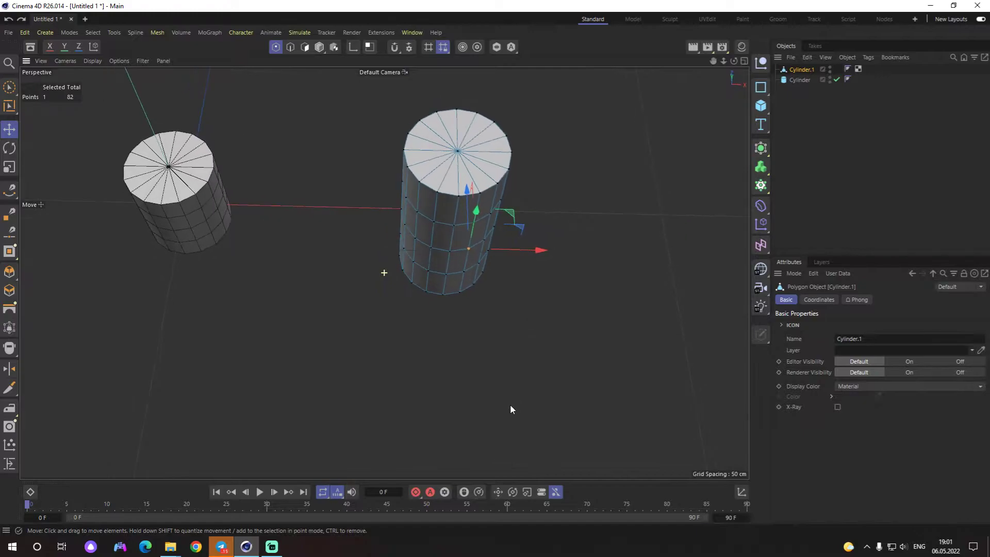
{"action": "scroll", "coordinate": [483, 248], "scroll_direction": "up", "scroll_amount": 5}
{"action": "scroll", "coordinate": [513, 228], "scroll_direction": "up", "scroll_amount": 2}
{"action": "scroll", "coordinate": [514, 228], "scroll_direction": "down", "scroll_amount": 6}
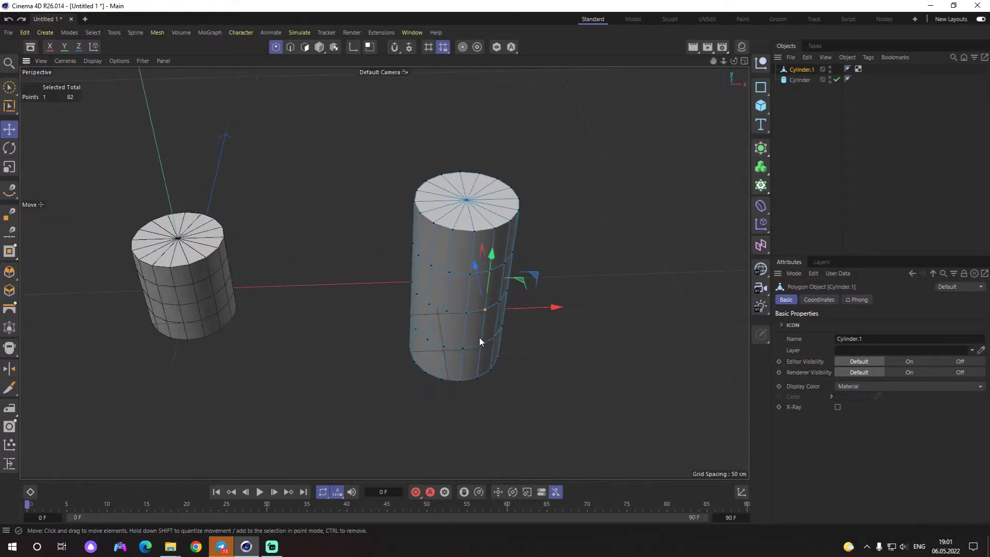
{"action": "scroll", "coordinate": [535, 242], "scroll_direction": "up", "scroll_amount": 3}
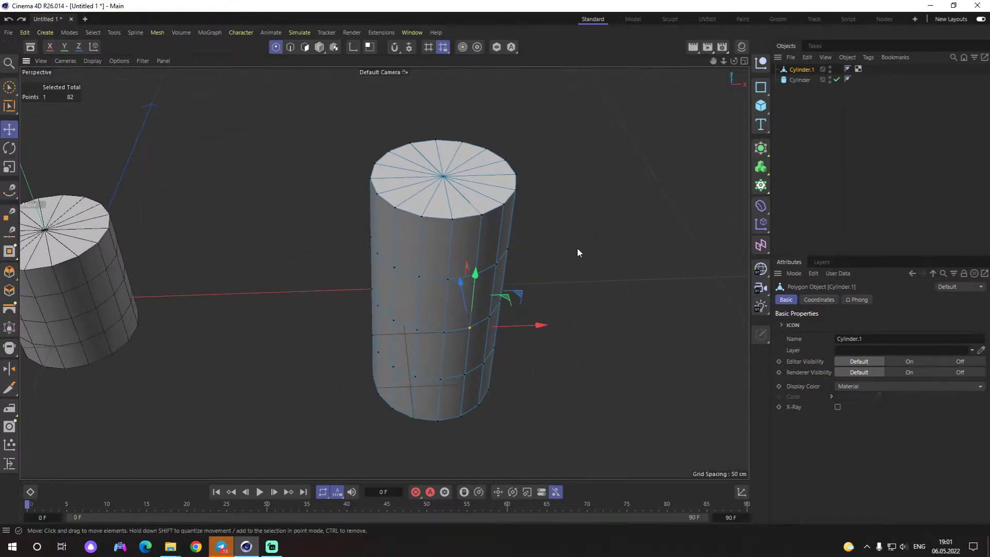
{"action": "scroll", "coordinate": [524, 257], "scroll_direction": "up", "scroll_amount": 2}
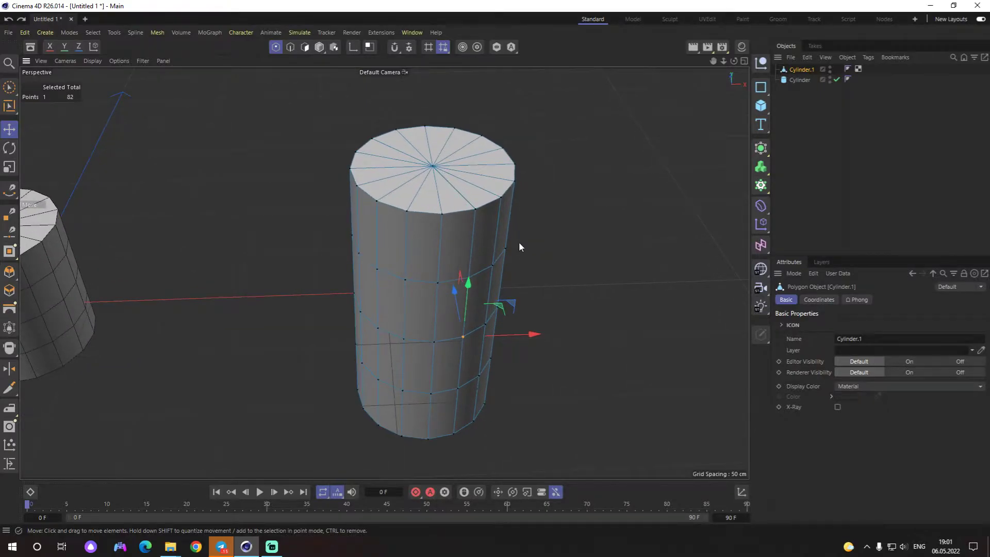
{"action": "left_click", "coordinate": [305, 47]}
{"action": "left_click", "coordinate": [453, 310]}
{"action": "mouse_move", "coordinate": [447, 306]}
{"action": "left_mouse_down"}
{"action": "mouse_move", "coordinate": [469, 334]}
{"action": "mouse_move", "coordinate": [502, 249]}
{"action": "left_mouse_up"}
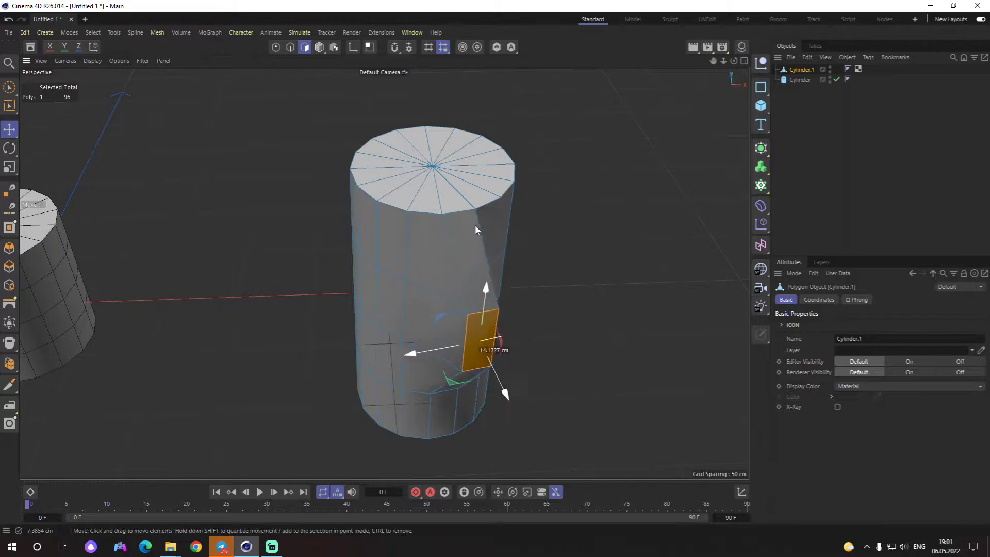
Step: Pull two top-cap polygons and another side polygon outward into a spout-like bulge
{"action": "left_click", "coordinate": [474, 189]}
{"action": "left_click_drag", "start_coordinate": [474, 188], "coordinate": [495, 201]}
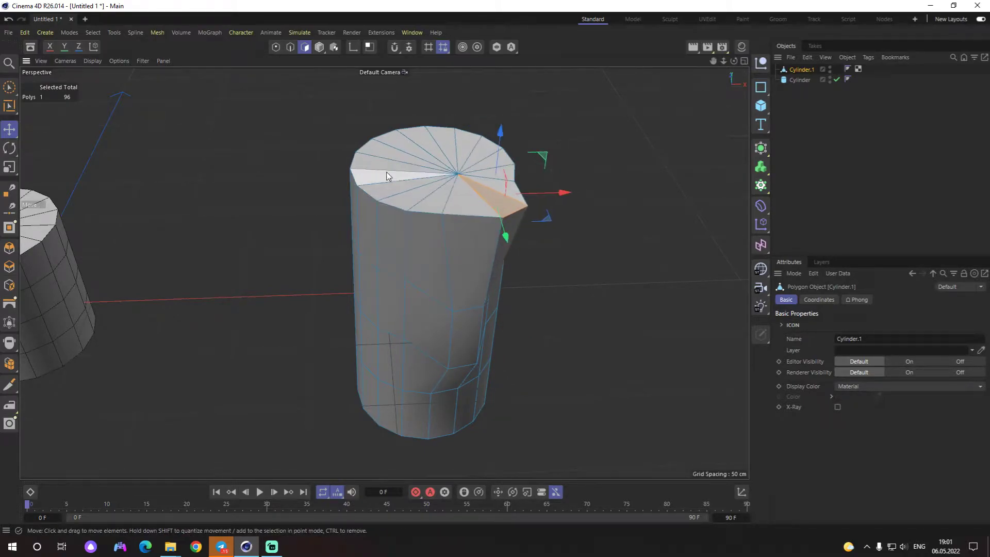
{"action": "left_click", "coordinate": [370, 178]}
{"action": "left_click_drag", "start_coordinate": [370, 207], "coordinate": [312, 277]}
{"action": "left_click", "coordinate": [381, 292]}
{"action": "mouse_move", "coordinate": [382, 292]}
{"action": "left_mouse_down"}
{"action": "mouse_move", "coordinate": [307, 401]}
{"action": "mouse_move", "coordinate": [473, 336]}
{"action": "left_mouse_up"}
{"action": "scroll", "coordinate": [474, 336], "scroll_direction": "down", "scroll_amount": 5}
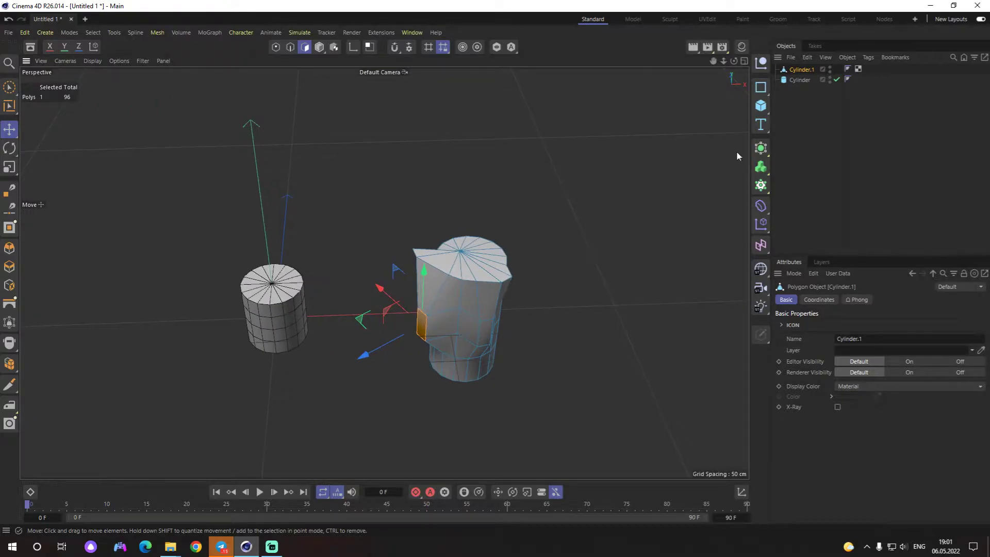
Step: Delete Cylinder.1 and reselect the remaining cylinder
{"action": "left_click", "coordinate": [795, 69]}
{"action": "key", "text": "Delete"}
{"action": "scroll", "coordinate": [318, 294], "scroll_direction": "up", "scroll_amount": 4}
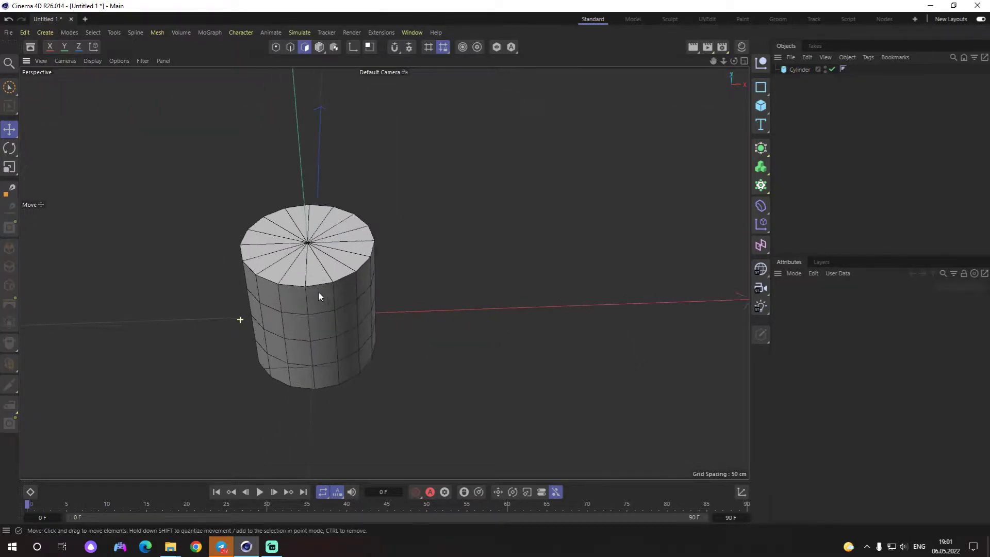
{"action": "mouse_move", "coordinate": [318, 292]}
{"action": "left_mouse_down", "text": "alt"}
{"action": "mouse_move", "coordinate": [398, 252]}
{"action": "mouse_move", "coordinate": [338, 230]}
{"action": "mouse_move", "coordinate": [402, 212]}
{"action": "mouse_move", "coordinate": [437, 250]}
{"action": "mouse_move", "coordinate": [441, 273]}
{"action": "mouse_move", "coordinate": [346, 287]}
{"action": "mouse_move", "coordinate": [432, 300]}
{"action": "left_mouse_up", "text": "alt"}
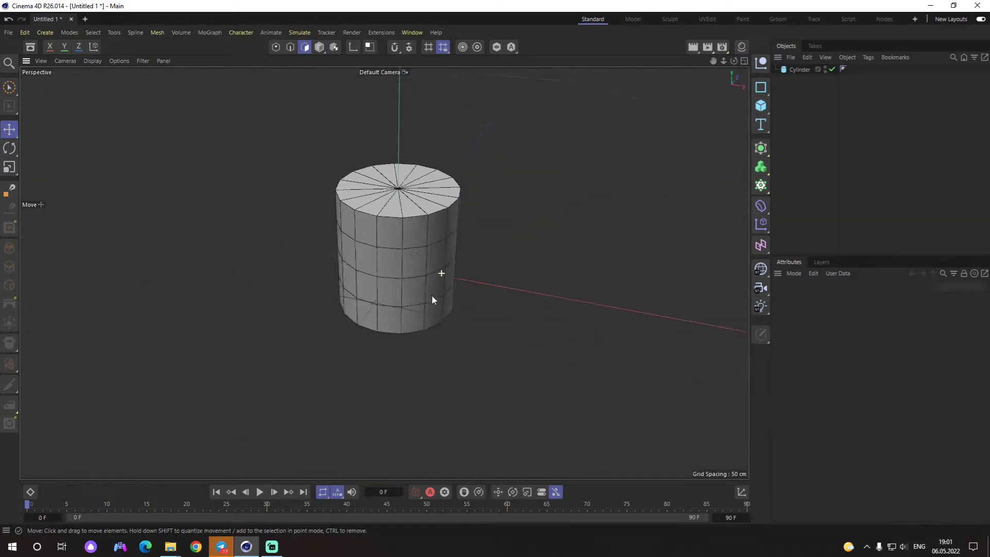
{"action": "left_click", "coordinate": [796, 69]}
{"action": "scroll", "coordinate": [503, 247], "scroll_direction": "up", "scroll_amount": 2}
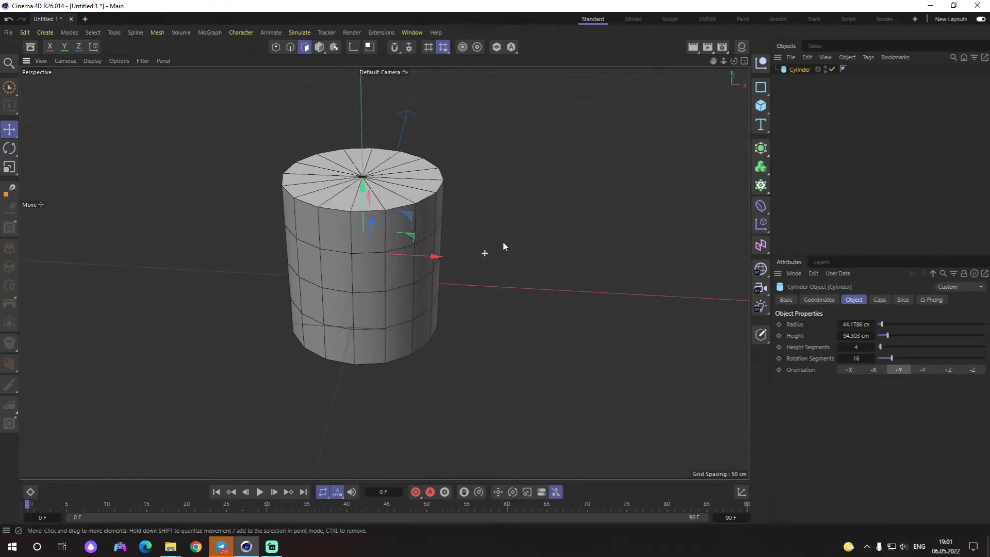
{"action": "mouse_move", "coordinate": [504, 247]}
{"action": "left_mouse_down", "text": "alt"}
{"action": "mouse_move", "coordinate": [428, 278]}
{"action": "mouse_move", "coordinate": [327, 261]}
{"action": "mouse_move", "coordinate": [400, 264]}
{"action": "mouse_move", "coordinate": [409, 253]}
{"action": "left_mouse_up", "text": "alt"}
Step: Set the modeling axis to World position and Object orientation
{"action": "left_click", "coordinate": [477, 47]}
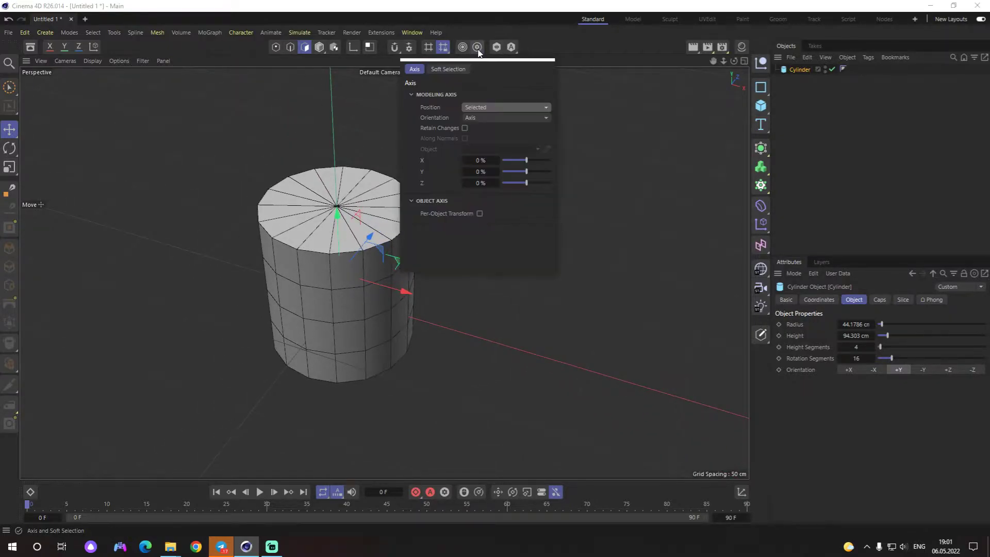
{"action": "left_click", "coordinate": [497, 106]}
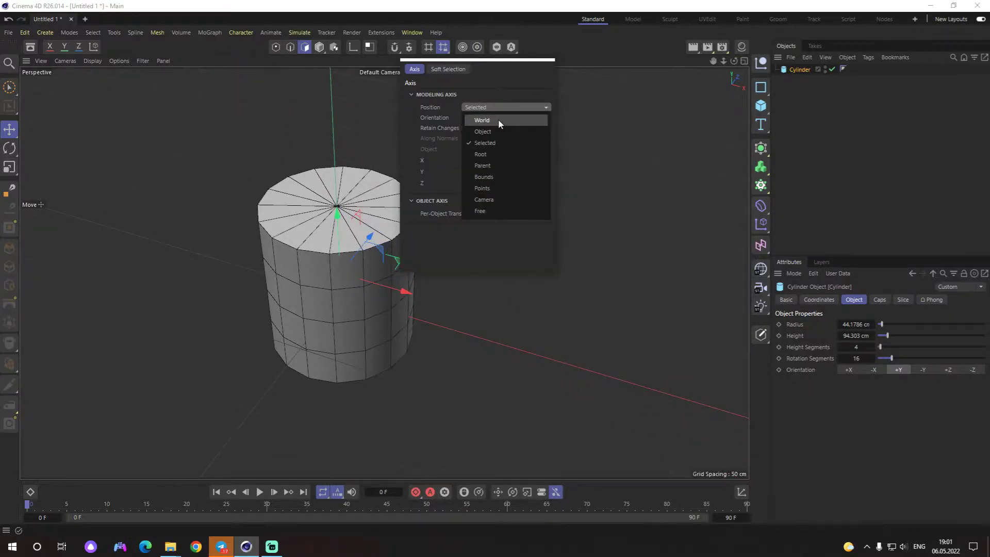
{"action": "left_click", "coordinate": [498, 119]}
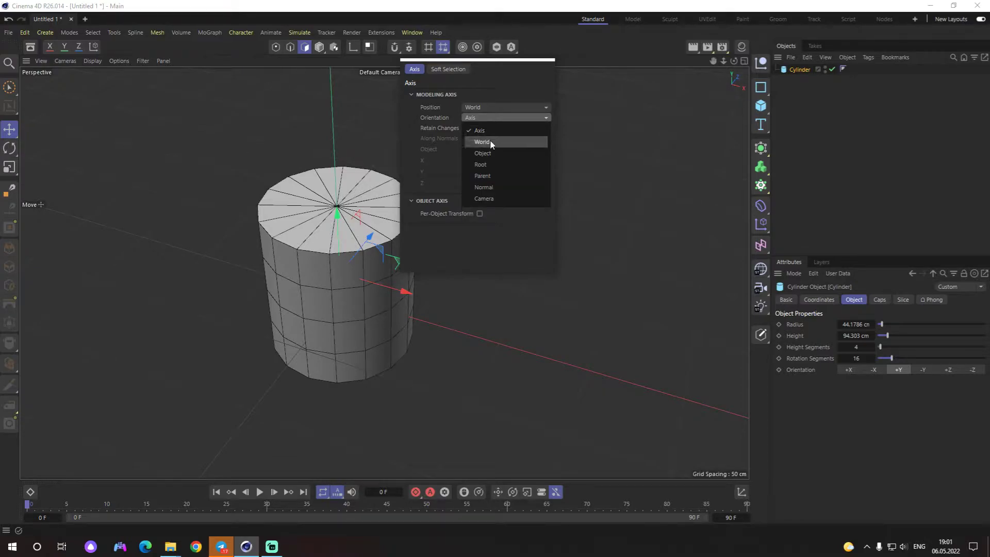
{"action": "left_click", "coordinate": [483, 153]}
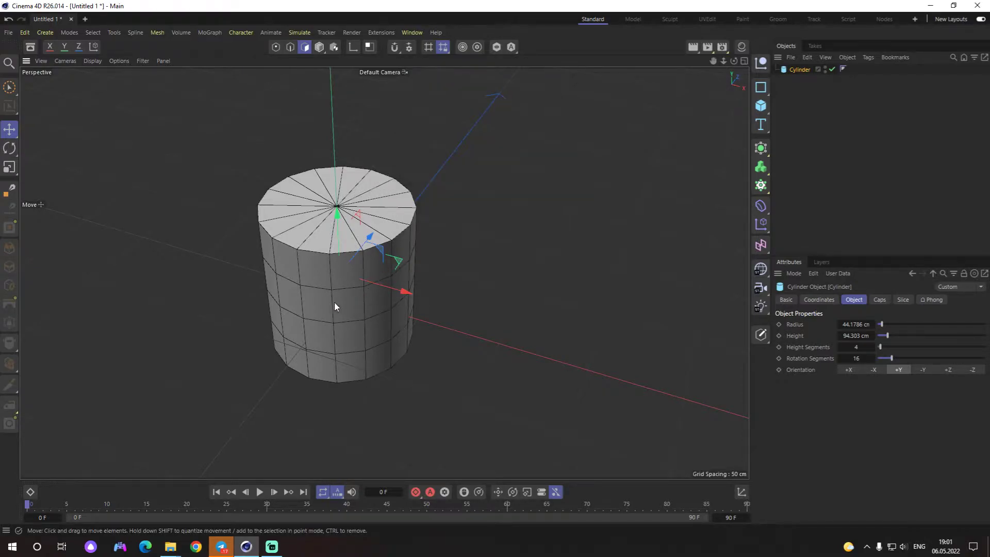
{"action": "mouse_move", "coordinate": [334, 301]}
{"action": "left_mouse_down", "text": "alt"}
{"action": "mouse_move", "coordinate": [262, 295]}
{"action": "mouse_move", "coordinate": [375, 298]}
{"action": "mouse_move", "coordinate": [350, 246]}
{"action": "mouse_move", "coordinate": [479, 203]}
{"action": "mouse_move", "coordinate": [411, 207]}
{"action": "left_mouse_up", "text": "alt"}
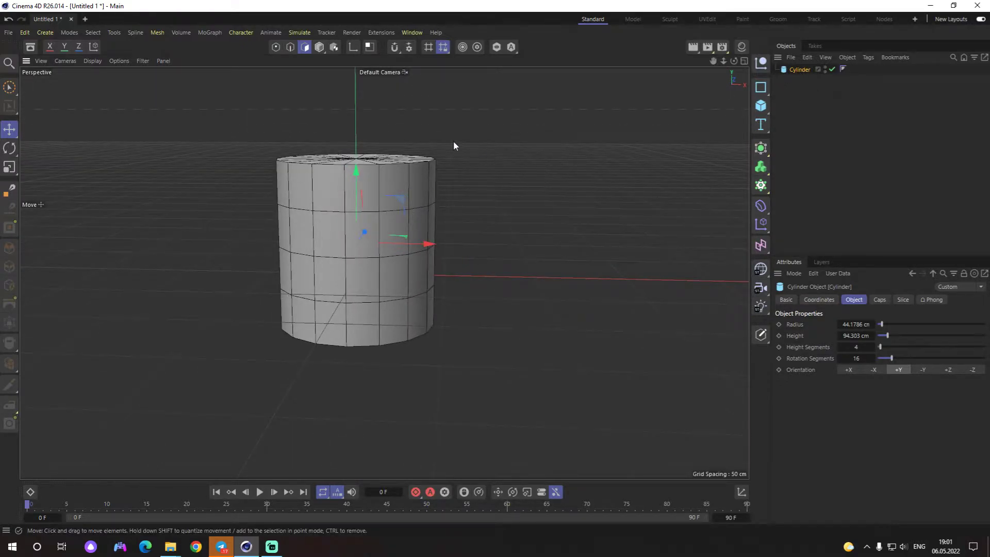
Step: In Model mode, resize the cylinder to 39.6964 cm radius and 98.0997 cm height
{"action": "left_click", "coordinate": [319, 47]}
{"action": "left_click", "coordinate": [464, 201]}
{"action": "left_click_drag", "start_coordinate": [475, 206], "coordinate": [472, 204], "text": "alt"}
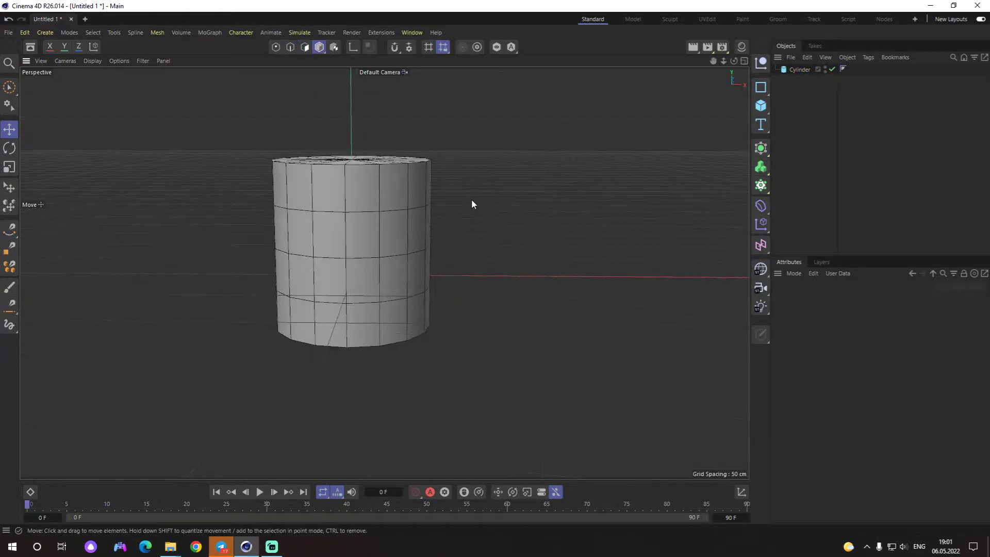
{"action": "left_click", "coordinate": [425, 175]}
{"action": "left_click_drag", "start_coordinate": [431, 159], "coordinate": [424, 156]}
{"action": "left_click_drag", "start_coordinate": [351, 159], "coordinate": [350, 156]}
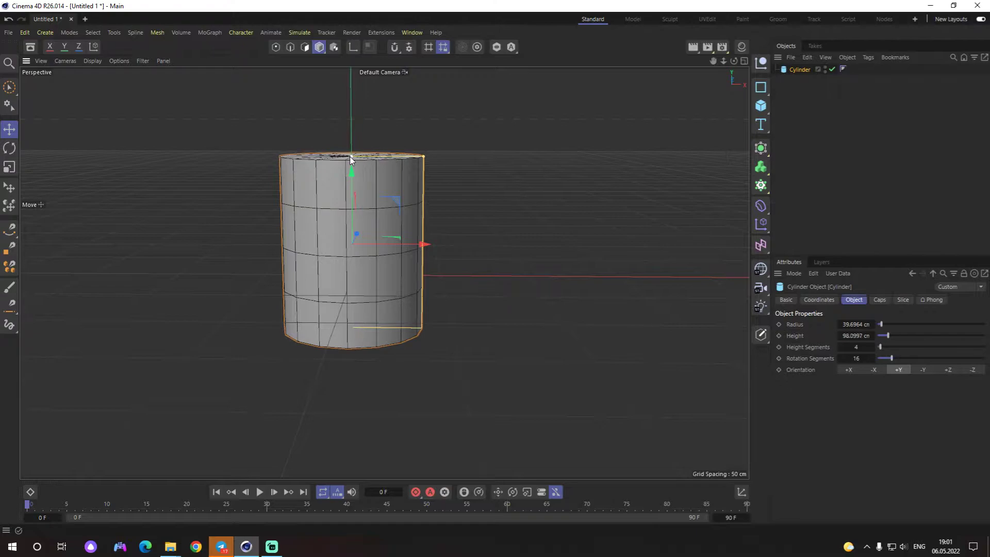
{"action": "middle_click", "coordinate": [421, 227]}
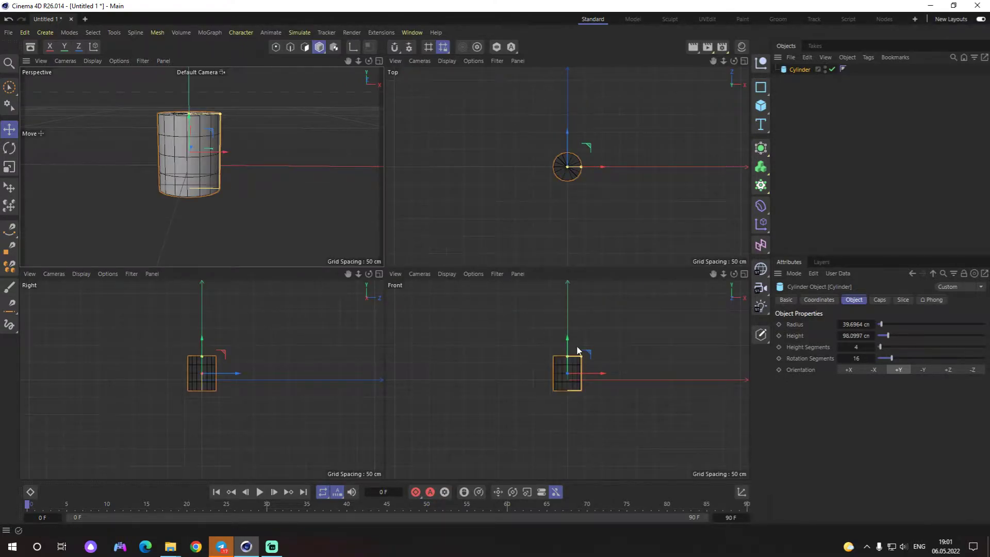
Step: In the Front view, drag the cylinder up until its base meets the grid, then return to Perspective
{"action": "middle_click", "coordinate": [578, 351]}
{"action": "scroll", "coordinate": [390, 252], "scroll_direction": "up", "scroll_amount": 2}
{"action": "scroll", "coordinate": [383, 239], "scroll_direction": "up", "scroll_amount": 3}
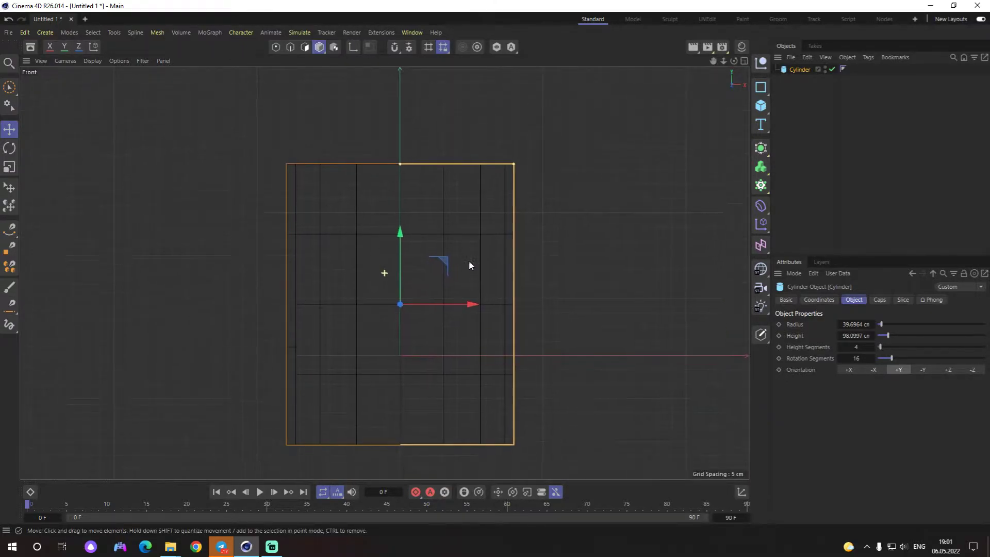
{"action": "left_click_drag", "start_coordinate": [399, 215], "coordinate": [398, 129]}
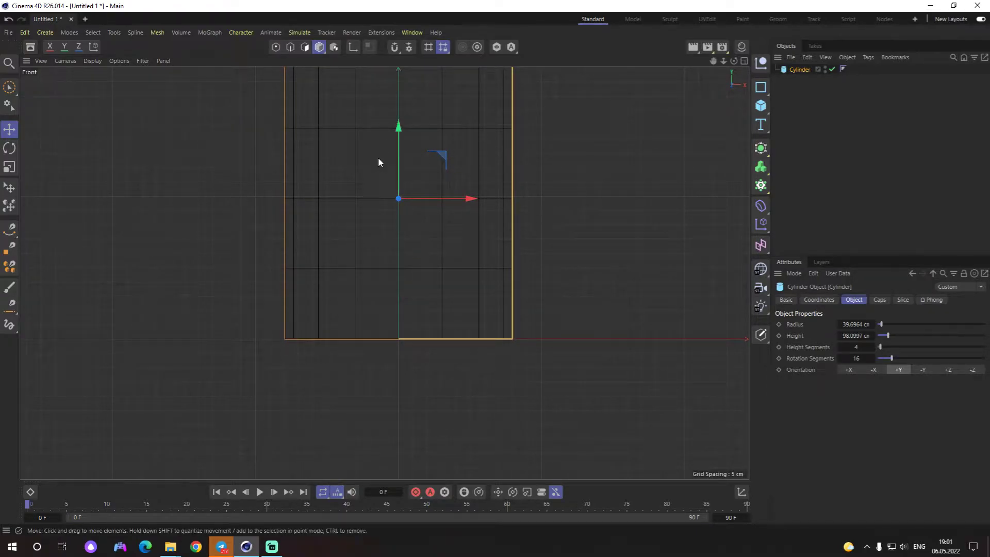
{"action": "key", "text": "F1"}
{"action": "mouse_move", "coordinate": [247, 204]}
{"action": "left_mouse_down", "text": "alt"}
{"action": "mouse_move", "coordinate": [381, 301]}
{"action": "mouse_move", "coordinate": [389, 248]}
{"action": "mouse_move", "coordinate": [479, 221]}
{"action": "mouse_move", "coordinate": [499, 203]}
{"action": "mouse_move", "coordinate": [436, 299]}
{"action": "mouse_move", "coordinate": [365, 255]}
{"action": "left_mouse_up", "text": "alt"}
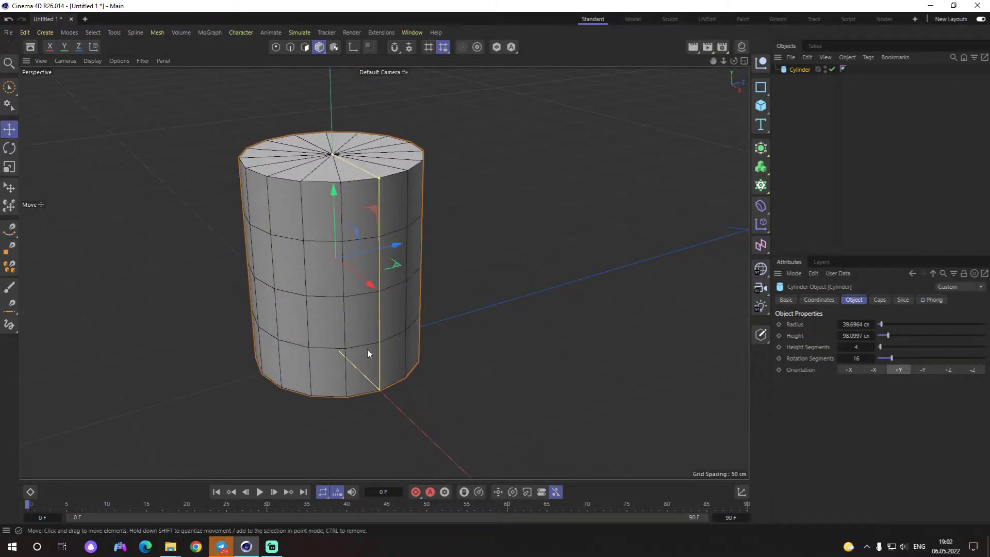
{"action": "left_click", "coordinate": [549, 345]}
{"action": "left_click", "coordinate": [413, 265]}
Step: Set the cylinder's Height Segments to 5 in its Object attributes
{"action": "left_click", "coordinate": [611, 274]}
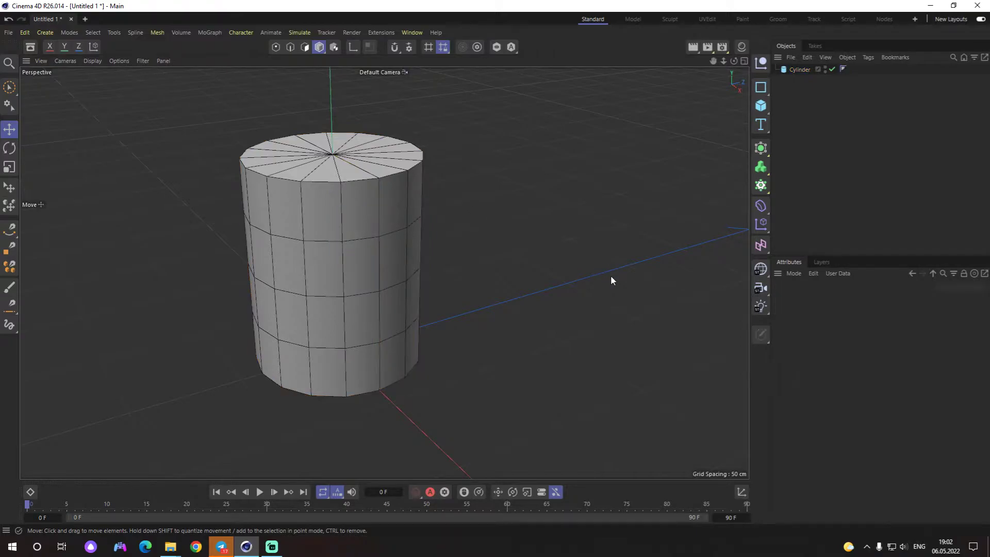
{"action": "left_click", "coordinate": [799, 69]}
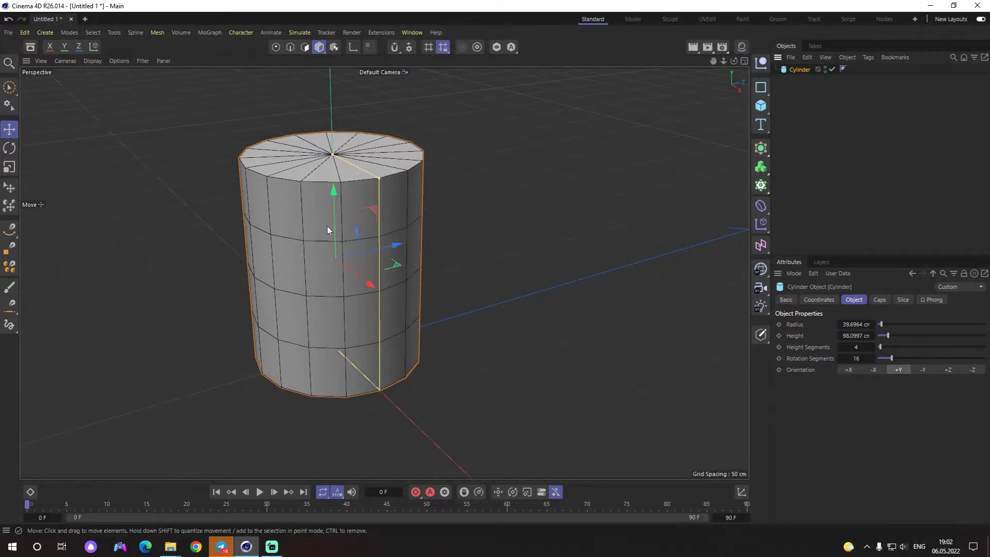
{"action": "left_click", "coordinate": [872, 347]}
{"action": "left_click", "coordinate": [872, 347]}
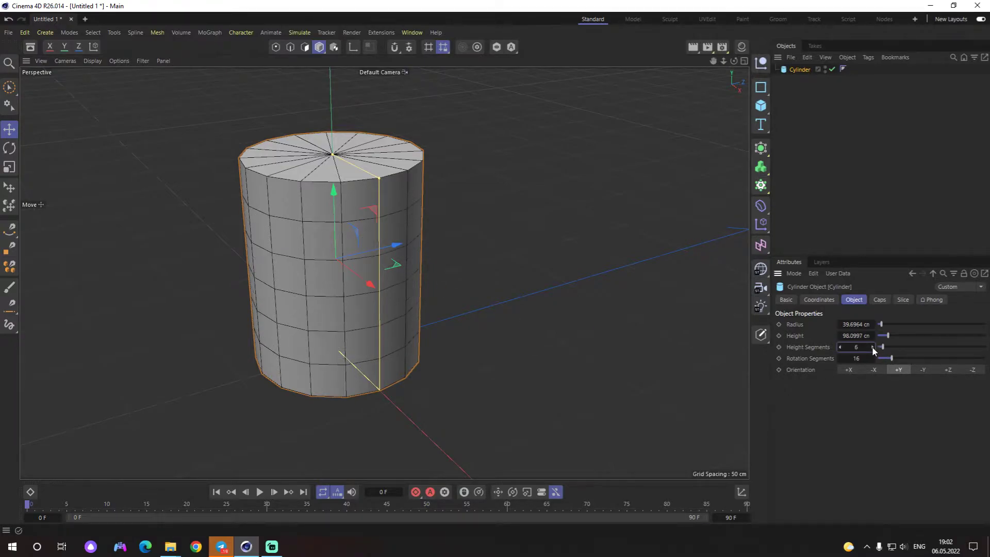
{"action": "left_click", "coordinate": [872, 347]}
{"action": "left_click", "coordinate": [873, 347]}
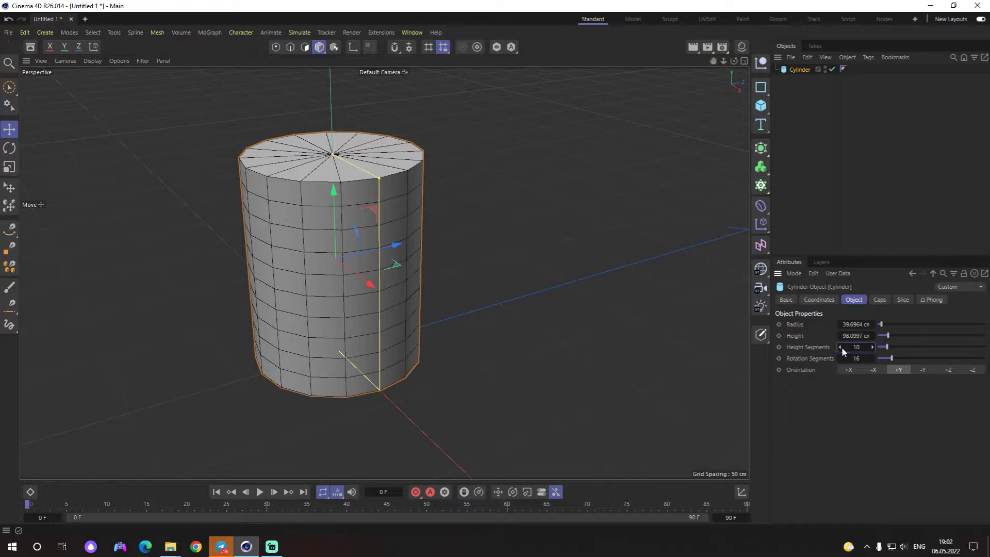
{"action": "left_click", "coordinate": [840, 348]}
{"action": "left_click", "coordinate": [840, 347]}
{"action": "left_click", "coordinate": [840, 347]}
{"action": "left_click", "coordinate": [840, 347]}
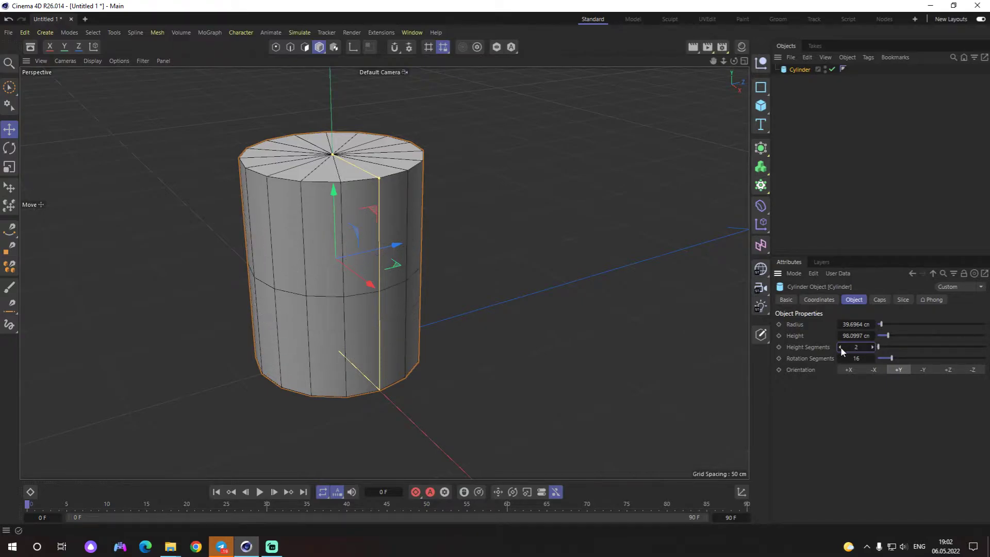
{"action": "left_click", "coordinate": [871, 348]}
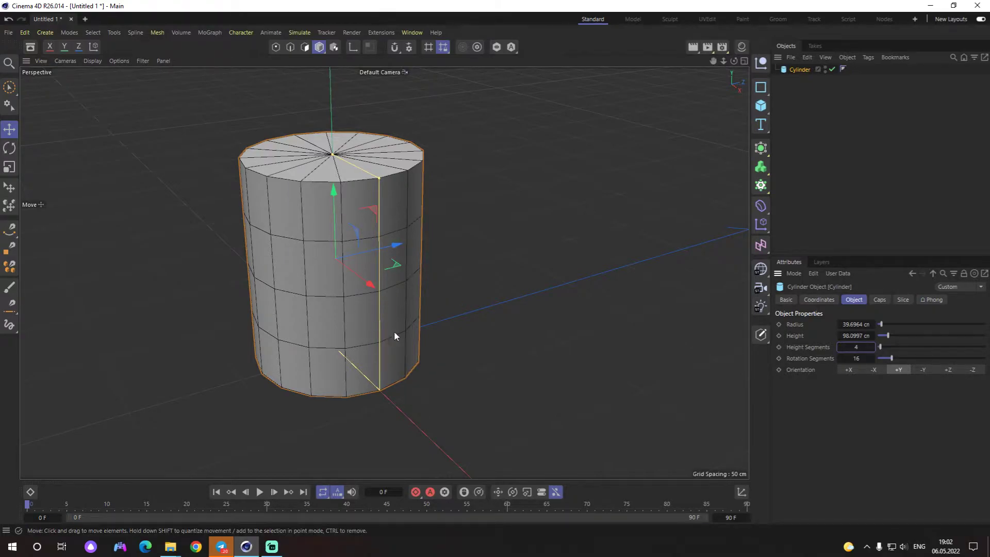
{"action": "mouse_move", "coordinate": [855, 347]}
{"action": "left_click", "coordinate": [873, 346]}
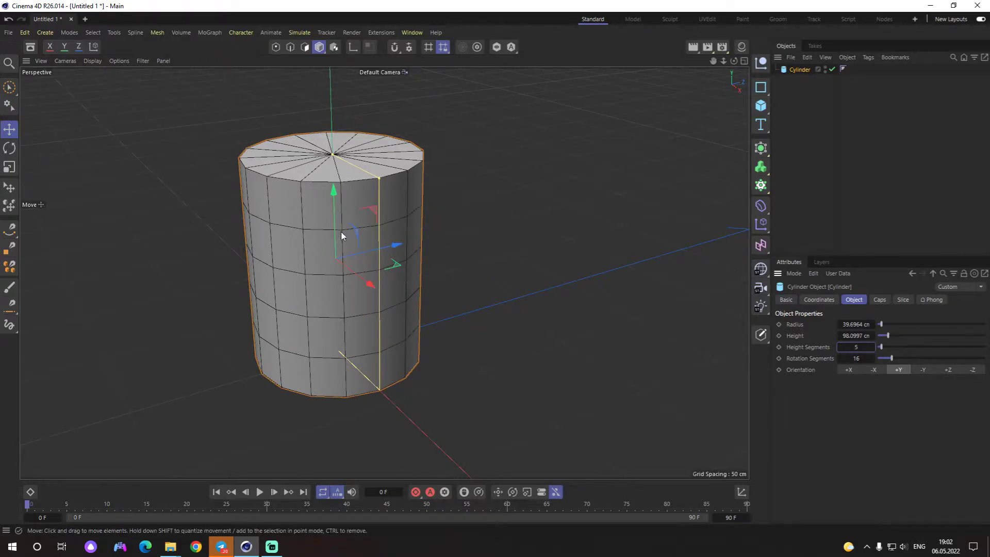
{"action": "mouse_move", "coordinate": [427, 339]}
{"action": "left_mouse_down", "text": "alt"}
{"action": "mouse_move", "coordinate": [523, 349]}
{"action": "mouse_move", "coordinate": [449, 332]}
{"action": "mouse_move", "coordinate": [403, 353]}
{"action": "mouse_move", "coordinate": [521, 342]}
{"action": "left_mouse_up", "text": "alt"}
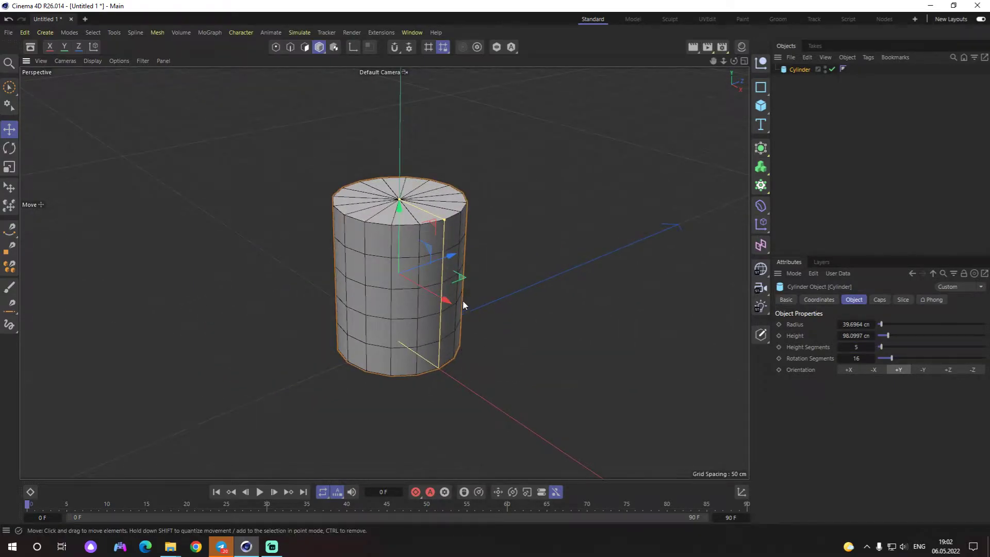
{"action": "mouse_move", "coordinate": [462, 305]}
{"action": "left_mouse_down", "text": "alt"}
{"action": "mouse_move", "coordinate": [383, 321]}
{"action": "mouse_move", "coordinate": [353, 314]}
{"action": "mouse_move", "coordinate": [424, 324]}
{"action": "left_mouse_up", "text": "alt"}
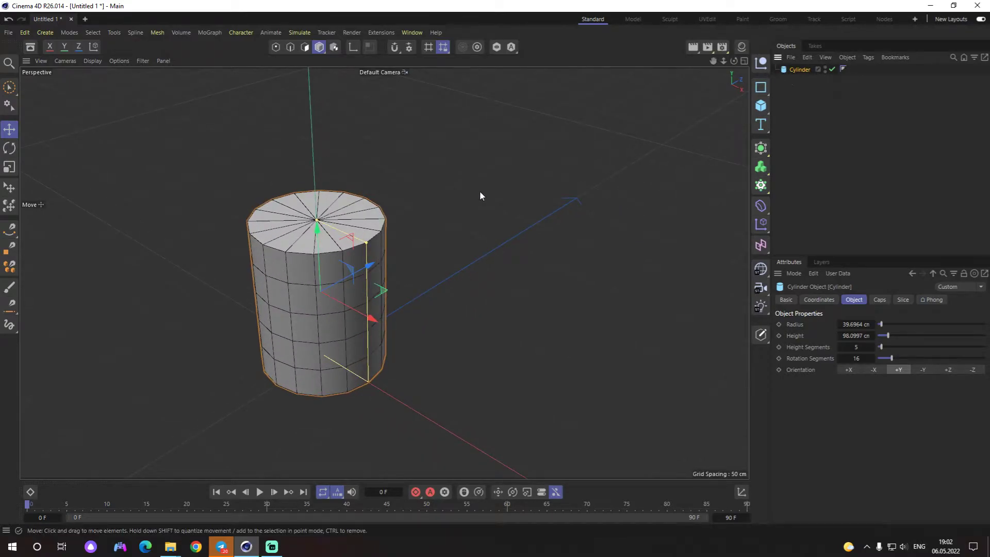
Step: Convert the cylinder into an editable polygon object, undoing a stray change
{"action": "key", "text": "c"}
{"action": "left_click", "coordinate": [414, 191]}
{"action": "mouse_move", "coordinate": [446, 317]}
{"action": "left_mouse_down", "text": "alt"}
{"action": "mouse_move", "coordinate": [419, 311]}
{"action": "mouse_move", "coordinate": [479, 304]}
{"action": "mouse_move", "coordinate": [448, 298]}
{"action": "mouse_move", "coordinate": [422, 312]}
{"action": "mouse_move", "coordinate": [387, 354]}
{"action": "mouse_move", "coordinate": [535, 188]}
{"action": "mouse_move", "coordinate": [449, 237]}
{"action": "mouse_move", "coordinate": [391, 294]}
{"action": "mouse_move", "coordinate": [414, 283]}
{"action": "left_mouse_up", "text": "alt"}
{"action": "key", "text": "ctrl+z"}
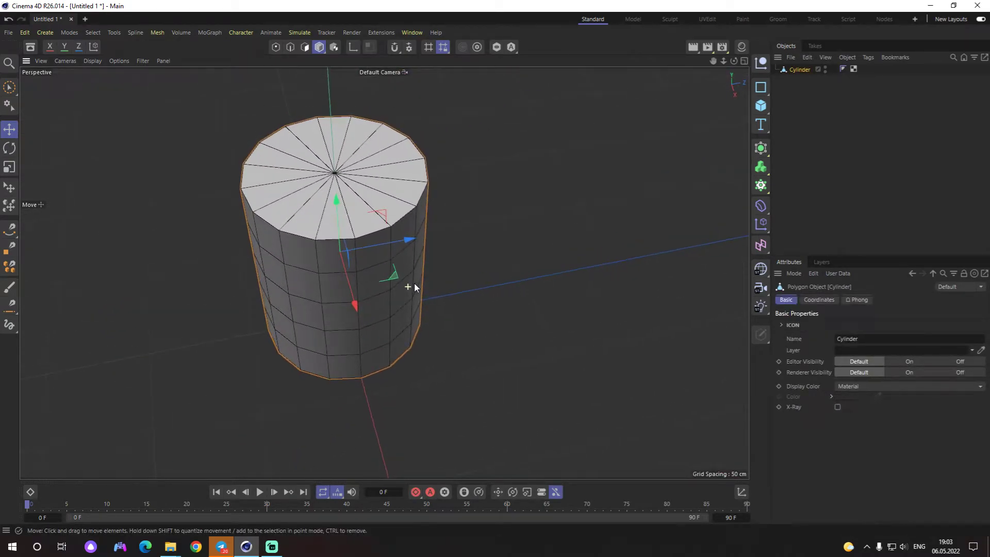
Step: Rotate the cylinder about 11 degrees, then look down on its 16-segment top cap
{"action": "key", "text": "r"}
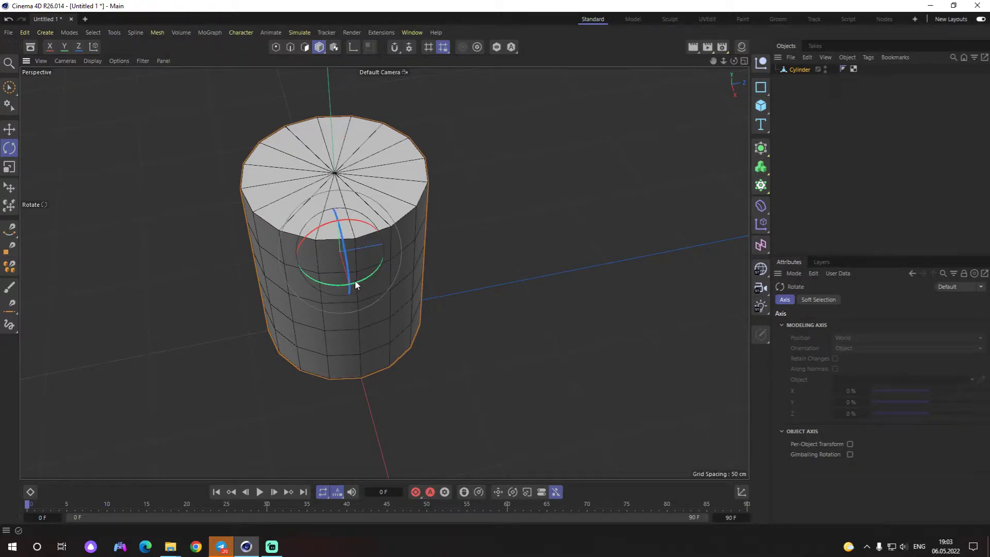
{"action": "left_click_drag", "start_coordinate": [361, 285], "coordinate": [370, 281]}
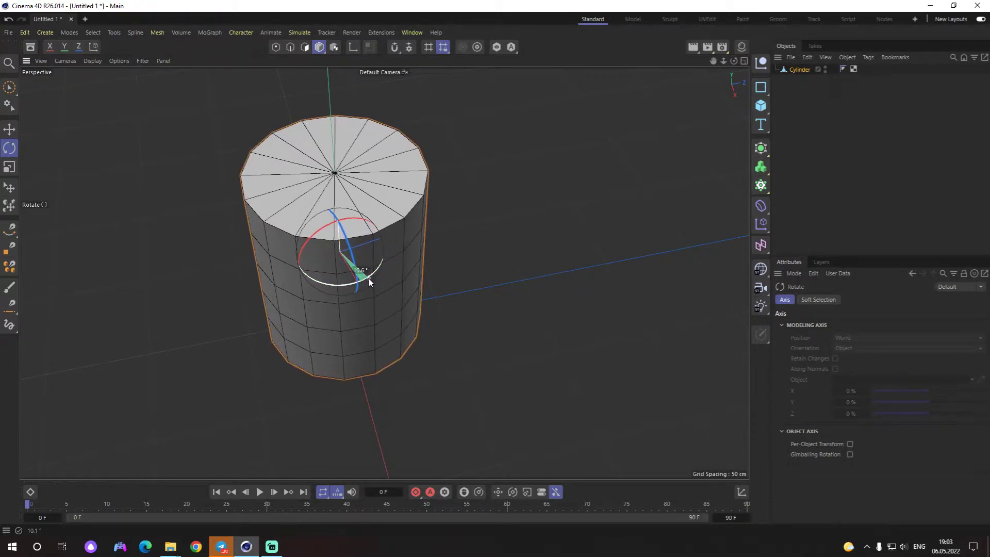
{"action": "key", "text": "e"}
{"action": "left_click", "coordinate": [494, 317]}
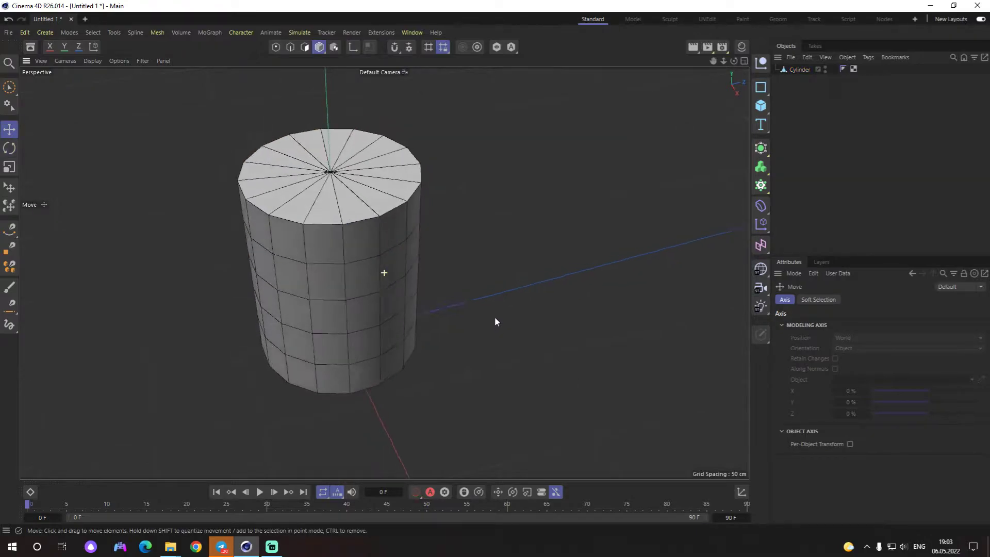
{"action": "mouse_move", "coordinate": [495, 317]}
{"action": "left_mouse_down", "text": "alt"}
{"action": "mouse_move", "coordinate": [521, 237]}
{"action": "mouse_move", "coordinate": [398, 338]}
{"action": "left_mouse_up", "text": "alt"}
{"action": "left_click", "coordinate": [398, 338]}
{"action": "mouse_move", "coordinate": [446, 304]}
{"action": "left_mouse_down", "text": "alt"}
{"action": "mouse_move", "coordinate": [370, 330]}
{"action": "mouse_move", "coordinate": [396, 386]}
{"action": "mouse_move", "coordinate": [422, 315]}
{"action": "mouse_move", "coordinate": [443, 377]}
{"action": "left_mouse_up", "text": "alt"}
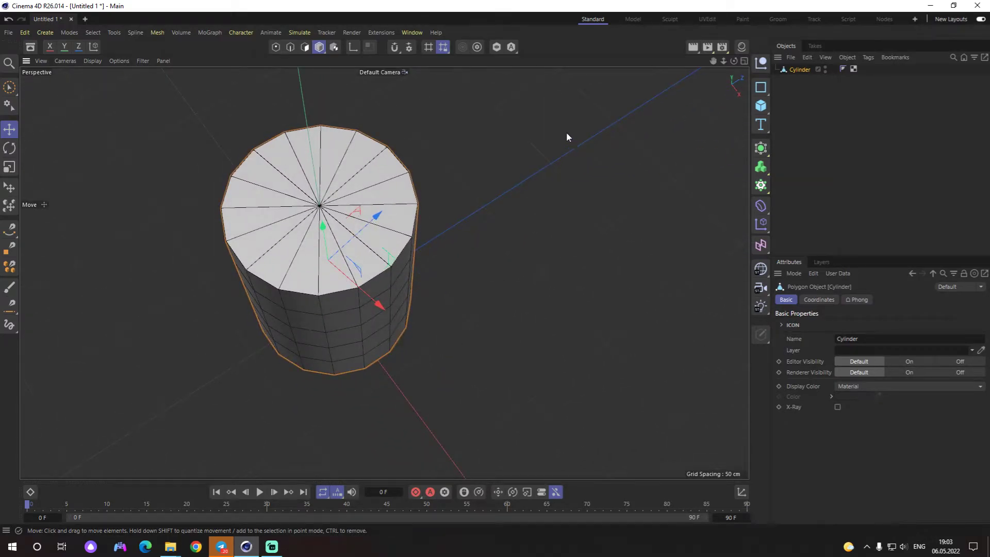
{"action": "left_click", "coordinate": [482, 48]}
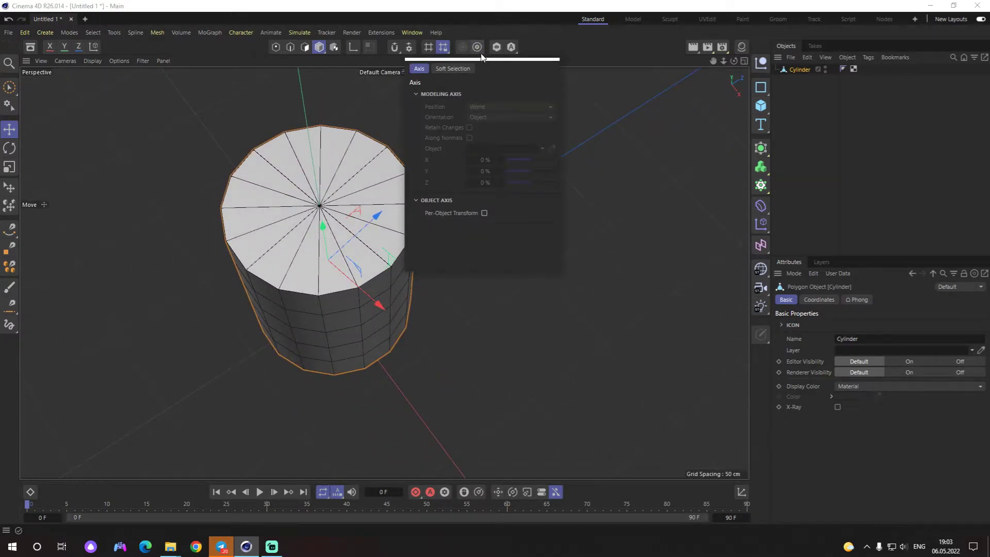
{"action": "left_click", "coordinate": [478, 49]}
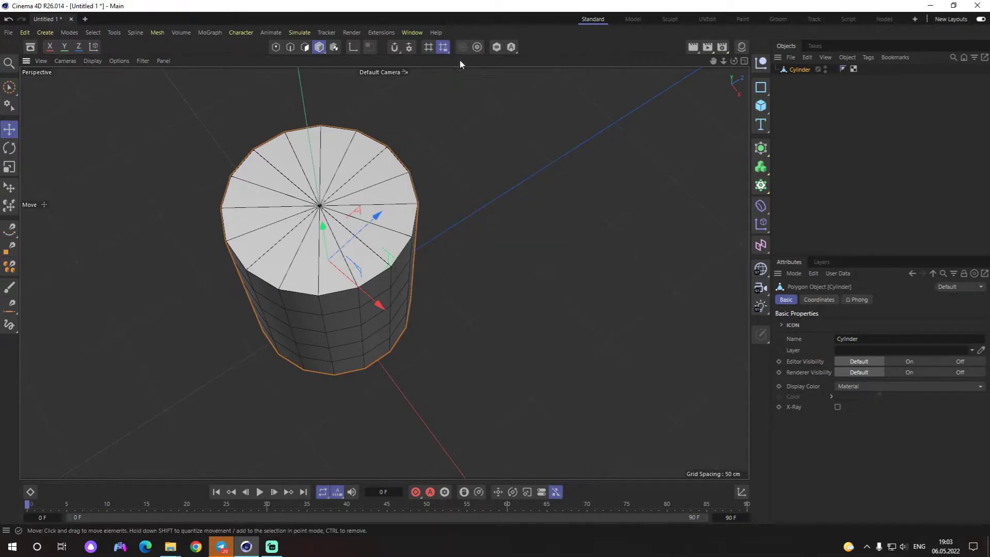
{"action": "left_click", "coordinate": [477, 48]}
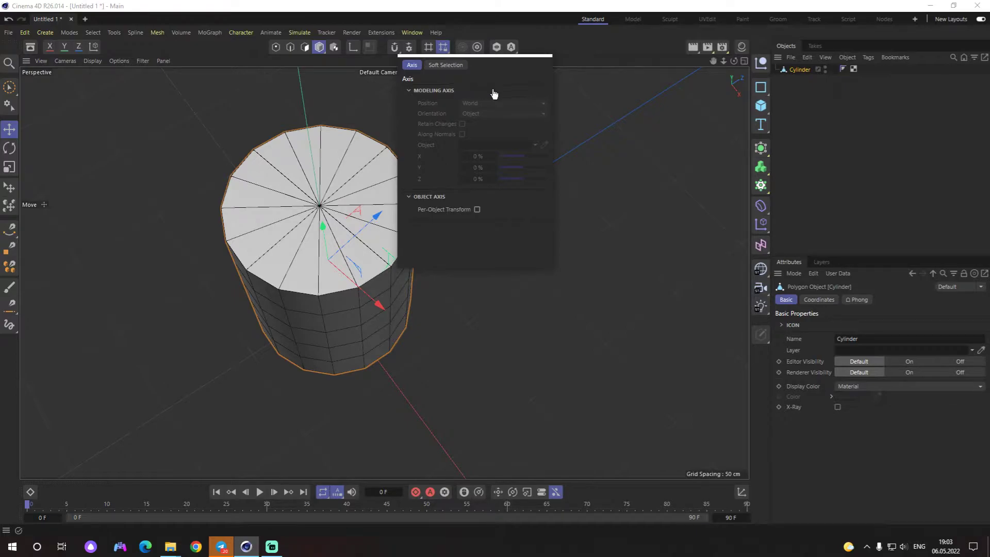
{"action": "mouse_move", "coordinate": [516, 318]}
{"action": "left_mouse_down", "text": "alt"}
{"action": "mouse_move", "coordinate": [467, 290]}
{"action": "mouse_move", "coordinate": [359, 407]}
{"action": "mouse_move", "coordinate": [396, 396]}
{"action": "left_mouse_up", "text": "alt"}
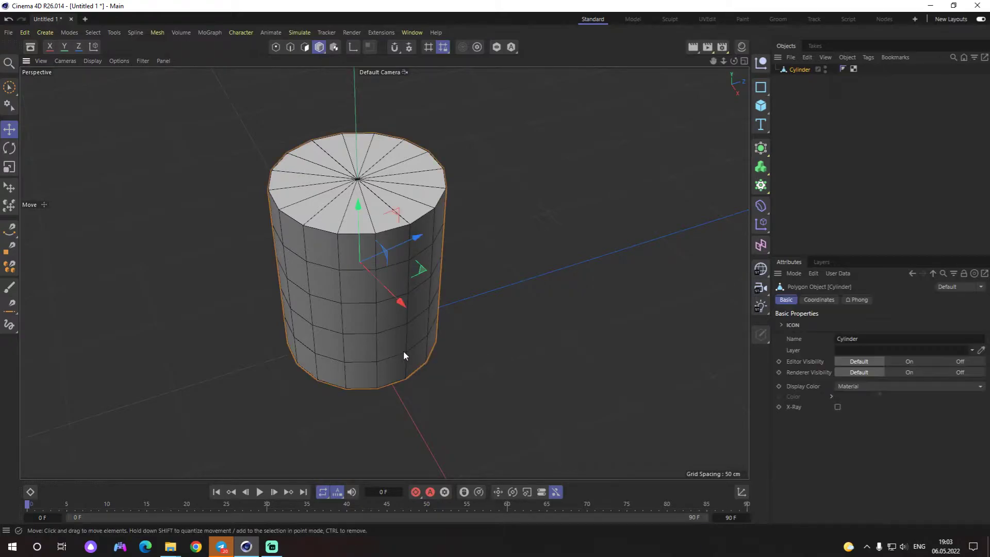
{"action": "mouse_move", "coordinate": [403, 350]}
{"action": "left_mouse_down", "text": "alt"}
{"action": "mouse_move", "coordinate": [494, 418]}
{"action": "mouse_move", "coordinate": [444, 231]}
{"action": "left_mouse_up", "text": "alt"}
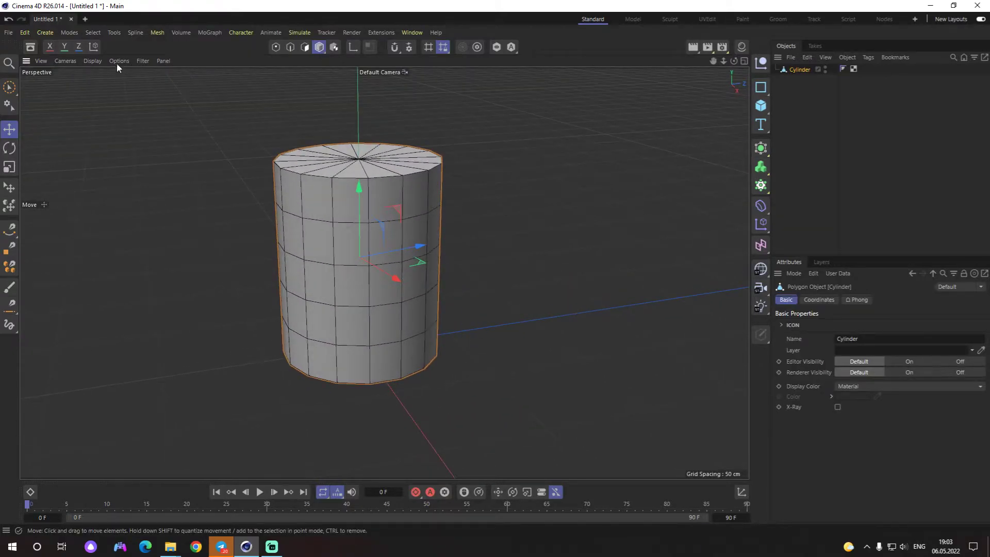
{"action": "left_click", "coordinate": [97, 46]}
{"action": "mouse_move", "coordinate": [255, 141]}
{"action": "left_mouse_down", "text": "alt"}
{"action": "mouse_move", "coordinate": [479, 416]}
{"action": "mouse_move", "coordinate": [468, 409]}
{"action": "mouse_move", "coordinate": [467, 249]}
{"action": "mouse_move", "coordinate": [420, 410]}
{"action": "mouse_move", "coordinate": [434, 406]}
{"action": "mouse_move", "coordinate": [392, 373]}
{"action": "mouse_move", "coordinate": [374, 339]}
{"action": "mouse_move", "coordinate": [348, 336]}
{"action": "mouse_move", "coordinate": [475, 362]}
{"action": "mouse_move", "coordinate": [459, 363]}
{"action": "mouse_move", "coordinate": [348, 178]}
{"action": "left_mouse_up", "text": "alt"}
{"action": "left_click", "coordinate": [478, 47]}
{"action": "key", "text": "w"}
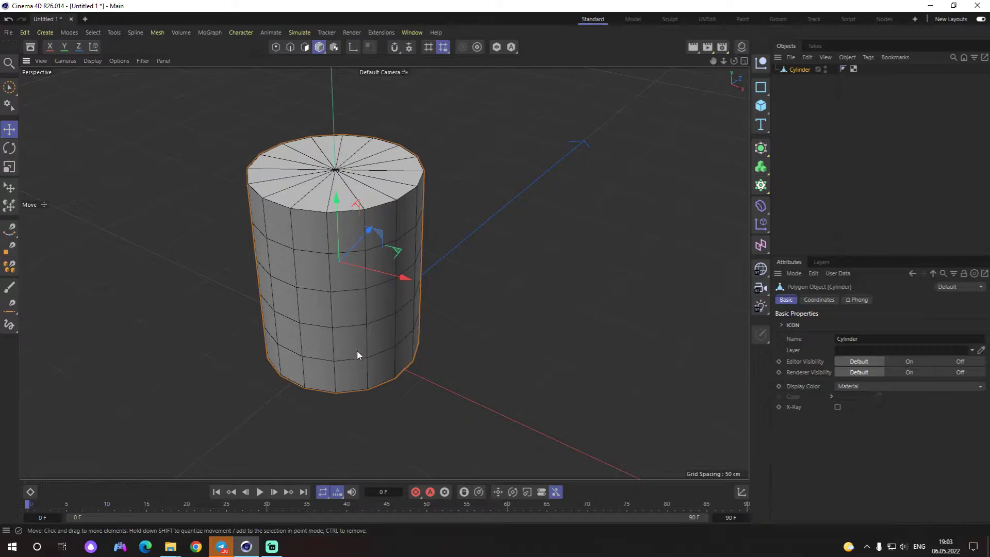
{"action": "mouse_move", "coordinate": [358, 353]}
{"action": "right_mouse_down", "text": "alt"}
{"action": "mouse_move", "coordinate": [431, 303]}
{"action": "mouse_move", "coordinate": [440, 361]}
{"action": "mouse_move", "coordinate": [407, 348]}
{"action": "right_mouse_up", "text": "alt"}
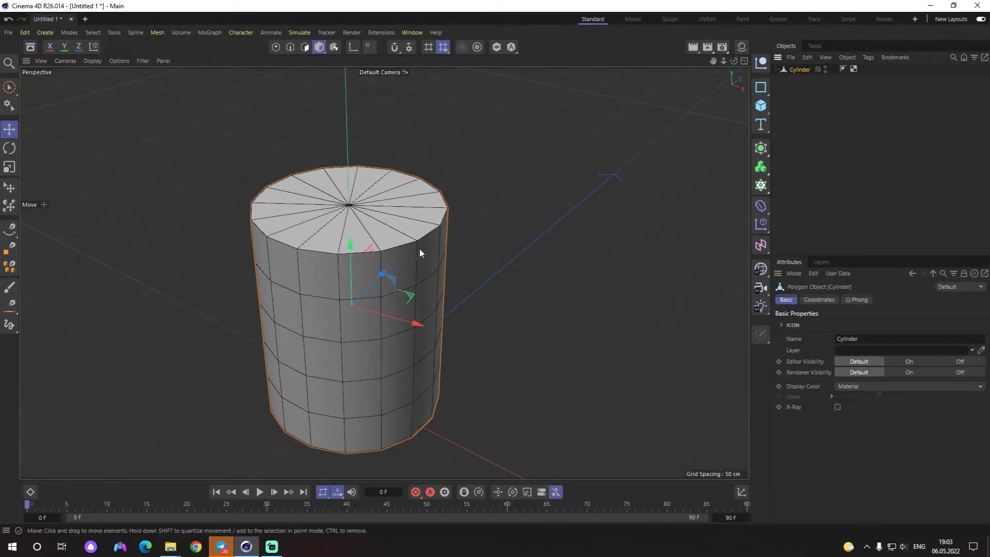
Step: Paint-select the 16 top-cap polygons with Live Selection in Polygons mode
{"action": "left_click", "coordinate": [10, 88]}
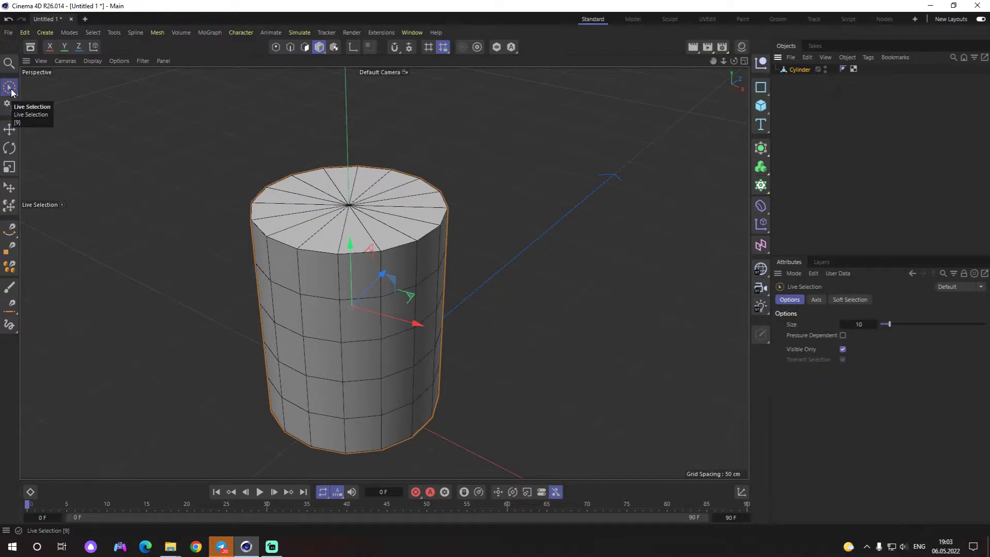
{"action": "scroll", "coordinate": [248, 179], "scroll_direction": "up", "scroll_amount": 2}
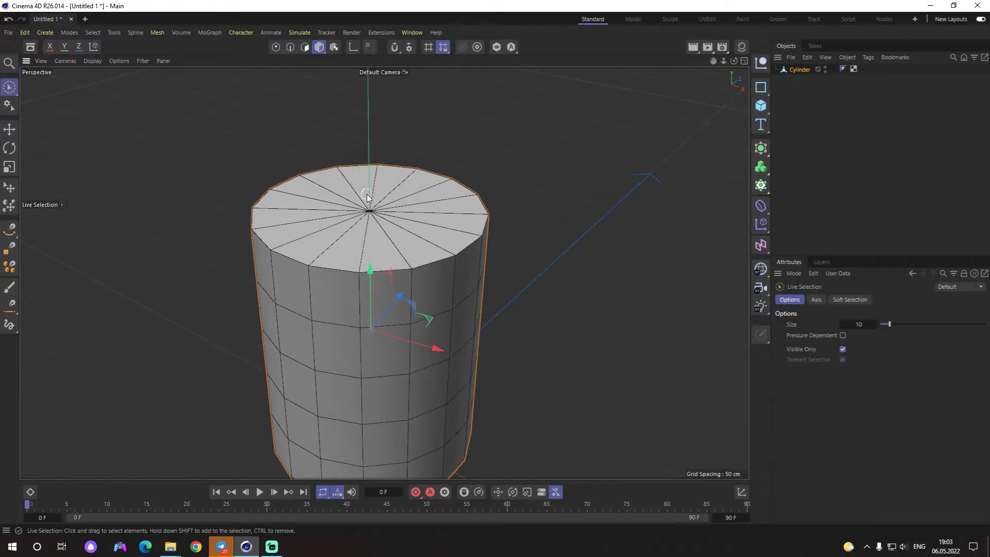
{"action": "left_click", "coordinate": [307, 48]}
{"action": "left_click_drag", "start_coordinate": [377, 190], "coordinate": [315, 197]}
{"action": "left_click_drag", "start_coordinate": [431, 241], "coordinate": [398, 201]}
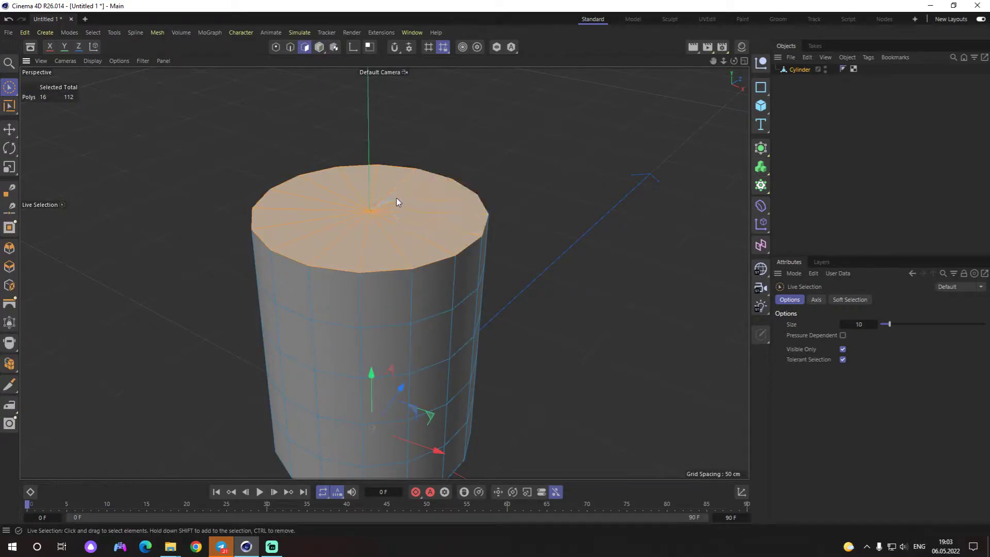
Step: Orbit around the cylinder to check the selection, turning off axis modification
{"action": "mouse_move", "coordinate": [504, 290]}
{"action": "left_mouse_down", "text": "alt"}
{"action": "mouse_move", "coordinate": [386, 273]}
{"action": "mouse_move", "coordinate": [254, 341]}
{"action": "mouse_move", "coordinate": [140, 261]}
{"action": "mouse_move", "coordinate": [177, 254]}
{"action": "mouse_move", "coordinate": [140, 309]}
{"action": "mouse_move", "coordinate": [236, 325]}
{"action": "mouse_move", "coordinate": [246, 258]}
{"action": "left_mouse_up", "text": "alt"}
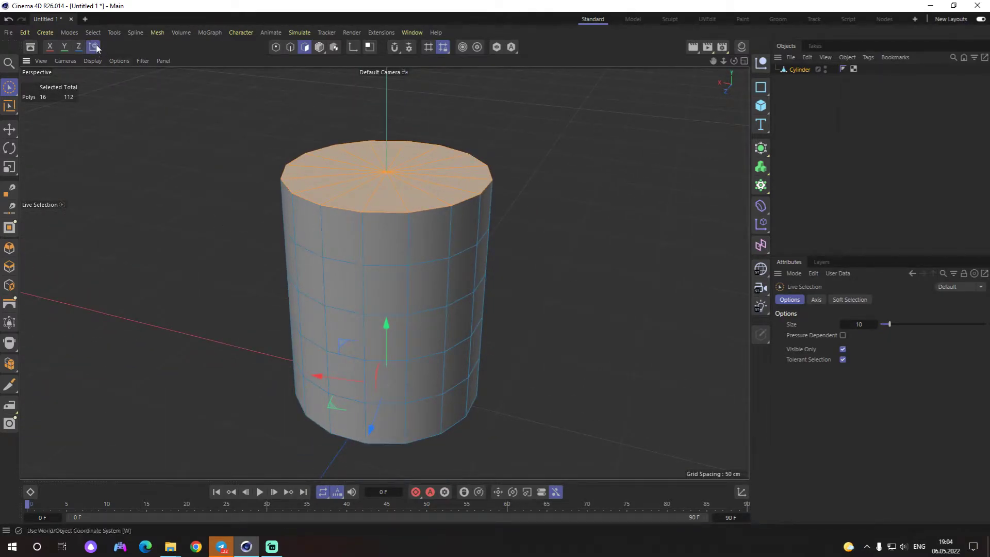
{"action": "left_click_drag", "start_coordinate": [285, 197], "coordinate": [435, 225], "text": "alt"}
{"action": "scroll", "coordinate": [381, 292], "scroll_direction": "down", "scroll_amount": 4}
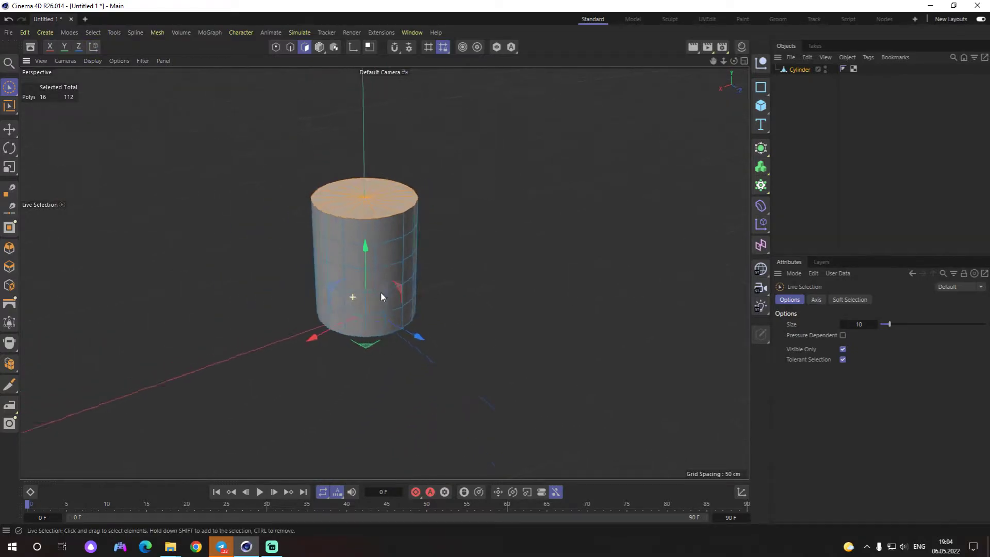
{"action": "mouse_move", "coordinate": [381, 293]}
{"action": "left_mouse_down", "text": "alt"}
{"action": "mouse_move", "coordinate": [428, 170]}
{"action": "mouse_move", "coordinate": [422, 248]}
{"action": "mouse_move", "coordinate": [369, 284]}
{"action": "left_mouse_up", "text": "alt"}
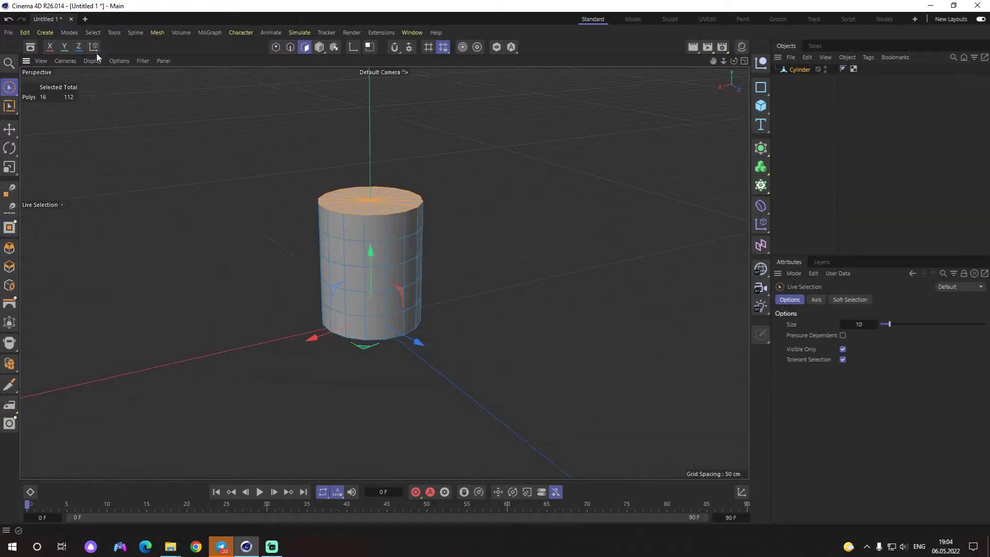
{"action": "scroll", "coordinate": [271, 201], "scroll_direction": "up", "scroll_amount": 2}
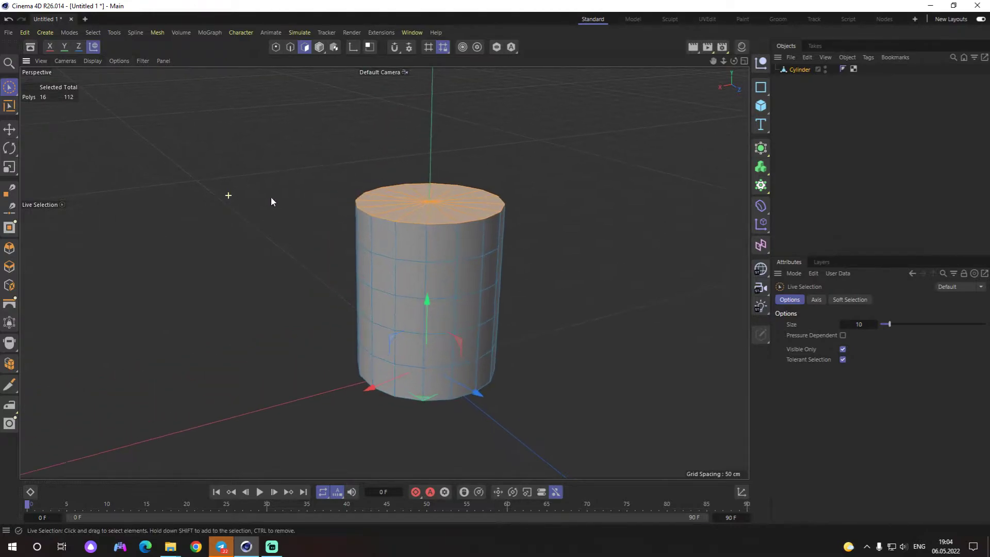
{"action": "left_click_drag", "start_coordinate": [270, 201], "coordinate": [442, 233], "text": "alt"}
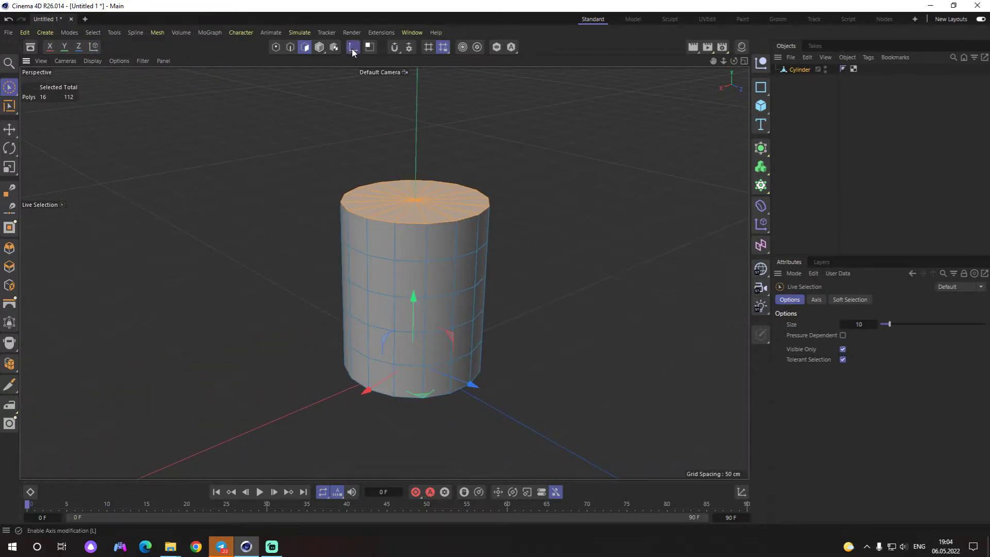
{"action": "left_click", "coordinate": [352, 47]}
{"action": "left_click_drag", "start_coordinate": [439, 144], "coordinate": [535, 235], "text": "alt"}
{"action": "scroll", "coordinate": [516, 242], "scroll_direction": "up", "scroll_amount": 2}
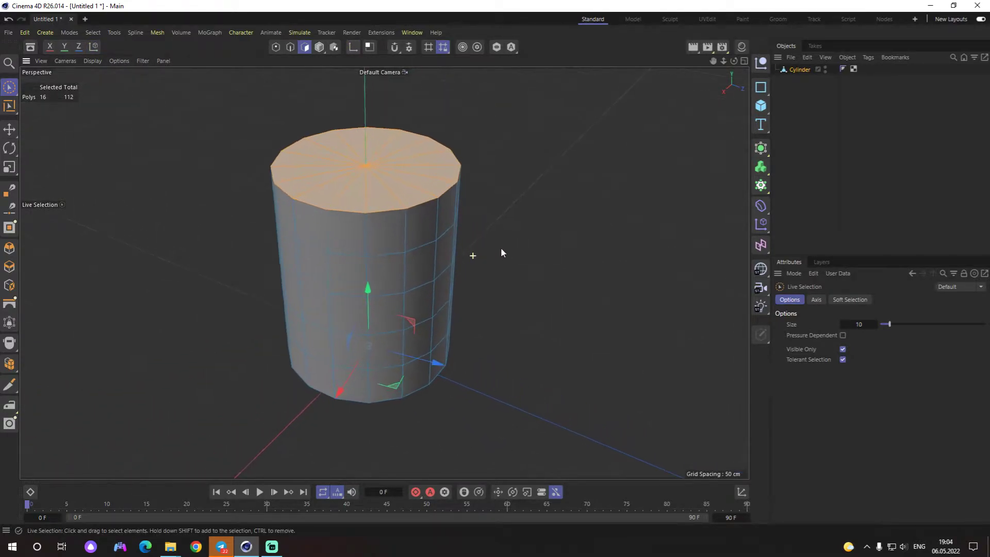
Step: Try the modeling axis options, leaving position at Object and orientation at Axis
{"action": "left_click", "coordinate": [477, 47]}
{"action": "left_click", "coordinate": [484, 105]}
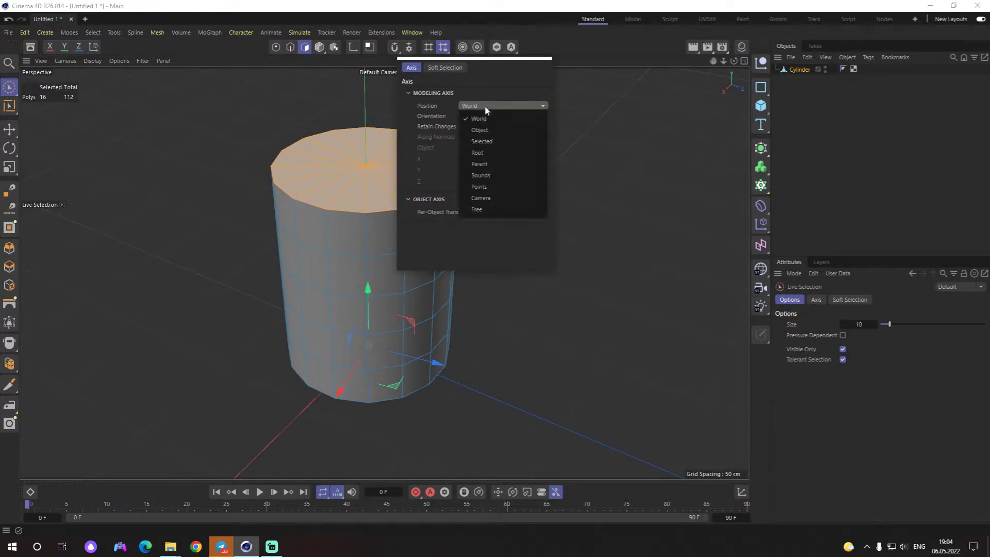
{"action": "left_click", "coordinate": [494, 128]}
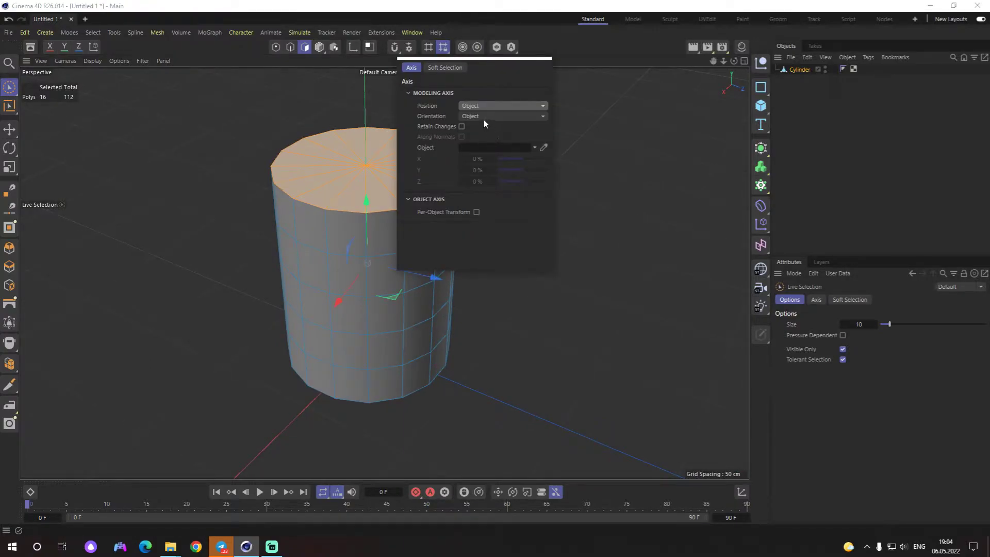
{"action": "left_click", "coordinate": [484, 117]}
{"action": "left_click", "coordinate": [492, 119]}
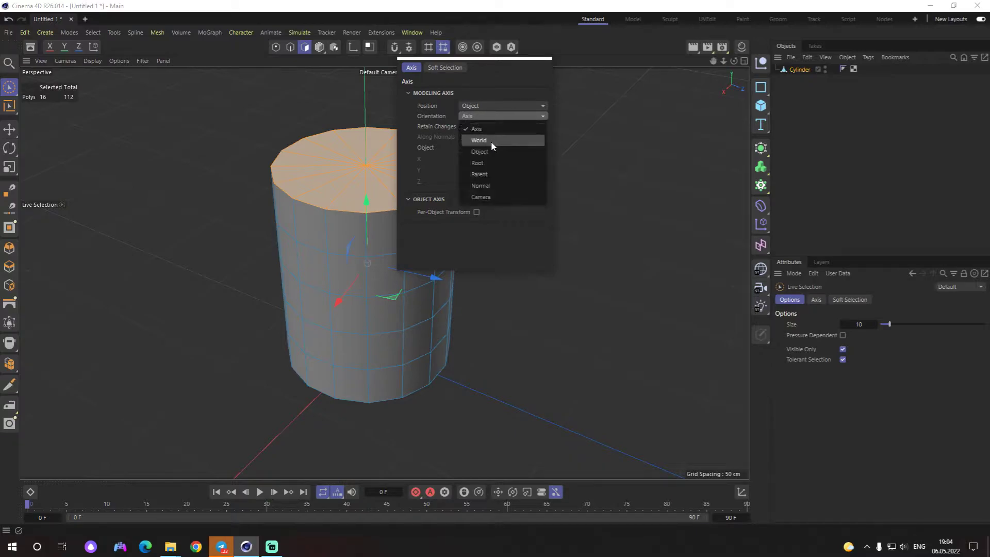
{"action": "left_click", "coordinate": [491, 140]}
{"action": "left_click", "coordinate": [494, 116]}
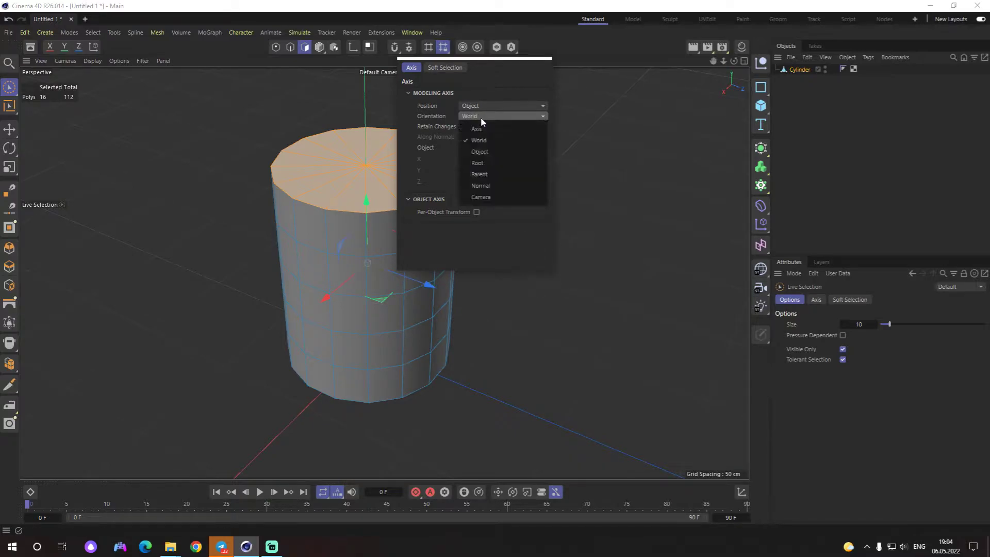
{"action": "left_click", "coordinate": [485, 130]}
Step: Clear the top-cap selection and select a single top-cap polygon
{"action": "mouse_move", "coordinate": [497, 285]}
{"action": "left_mouse_down", "text": "alt"}
{"action": "mouse_move", "coordinate": [491, 357]}
{"action": "mouse_move", "coordinate": [475, 234]}
{"action": "mouse_move", "coordinate": [311, 284]}
{"action": "mouse_move", "coordinate": [191, 262]}
{"action": "mouse_move", "coordinate": [233, 290]}
{"action": "left_mouse_up", "text": "alt"}
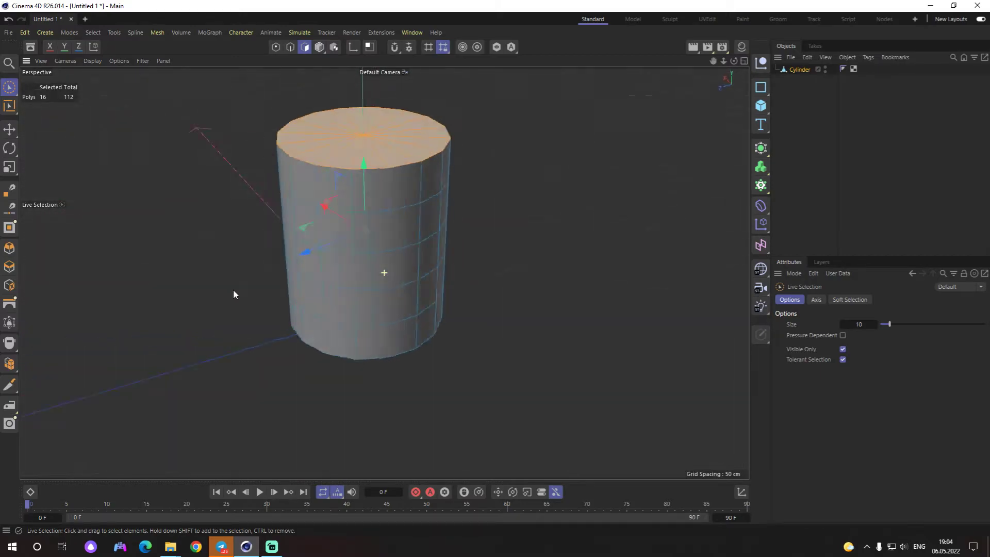
{"action": "right_click_drag", "start_coordinate": [233, 290], "coordinate": [521, 225], "text": "alt"}
{"action": "scroll", "coordinate": [521, 226], "scroll_direction": "down", "scroll_amount": 5}
{"action": "mouse_move", "coordinate": [520, 227]}
{"action": "left_mouse_down", "text": "alt"}
{"action": "mouse_move", "coordinate": [371, 184]}
{"action": "mouse_move", "coordinate": [331, 218]}
{"action": "mouse_move", "coordinate": [427, 232]}
{"action": "mouse_move", "coordinate": [385, 289]}
{"action": "left_mouse_up", "text": "alt"}
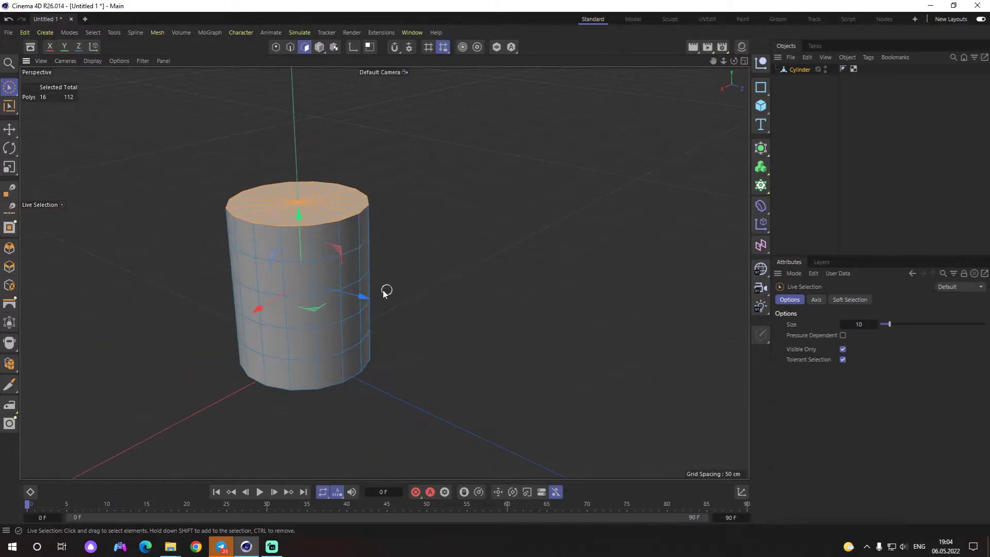
{"action": "right_click_drag", "start_coordinate": [385, 290], "coordinate": [407, 283], "text": "alt"}
{"action": "mouse_move", "coordinate": [407, 283]}
{"action": "left_mouse_down", "text": "alt"}
{"action": "mouse_move", "coordinate": [379, 272]}
{"action": "mouse_move", "coordinate": [372, 203]}
{"action": "mouse_move", "coordinate": [433, 271]}
{"action": "mouse_move", "coordinate": [457, 200]}
{"action": "left_mouse_up", "text": "alt"}
{"action": "left_click", "coordinate": [379, 271]}
{"action": "left_click", "coordinate": [371, 201]}
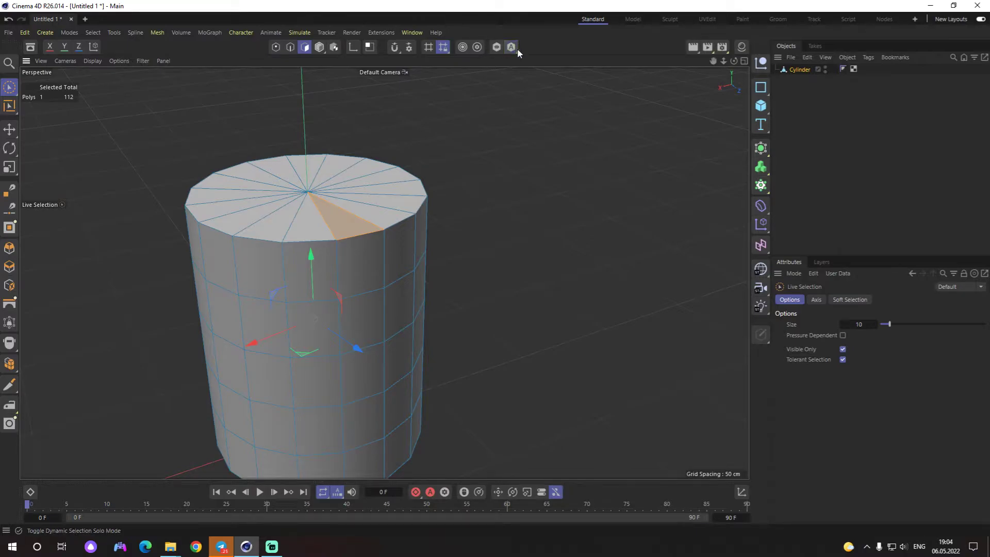
Step: Set the modeling axis position to Selected and its orientation to Object
{"action": "left_click", "coordinate": [479, 49]}
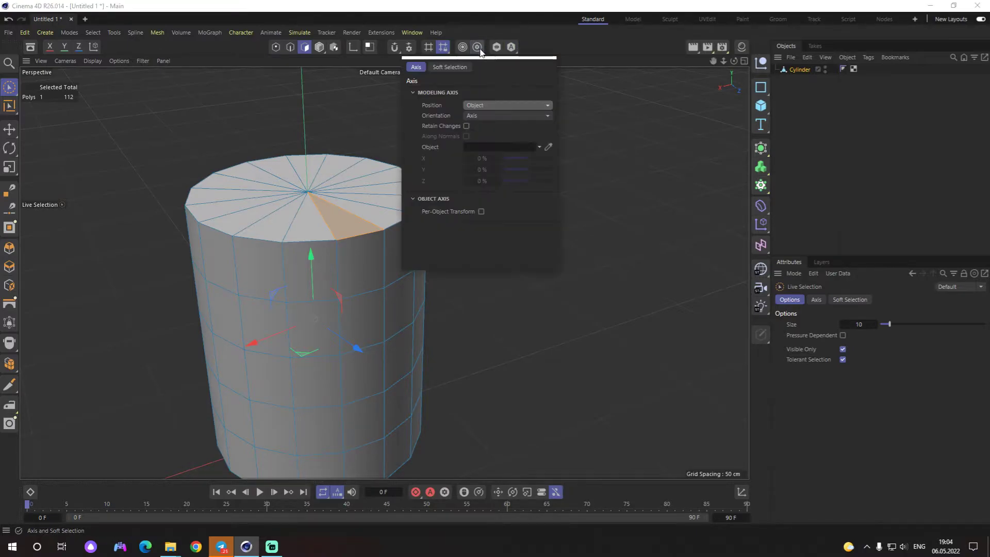
{"action": "left_click", "coordinate": [489, 105]}
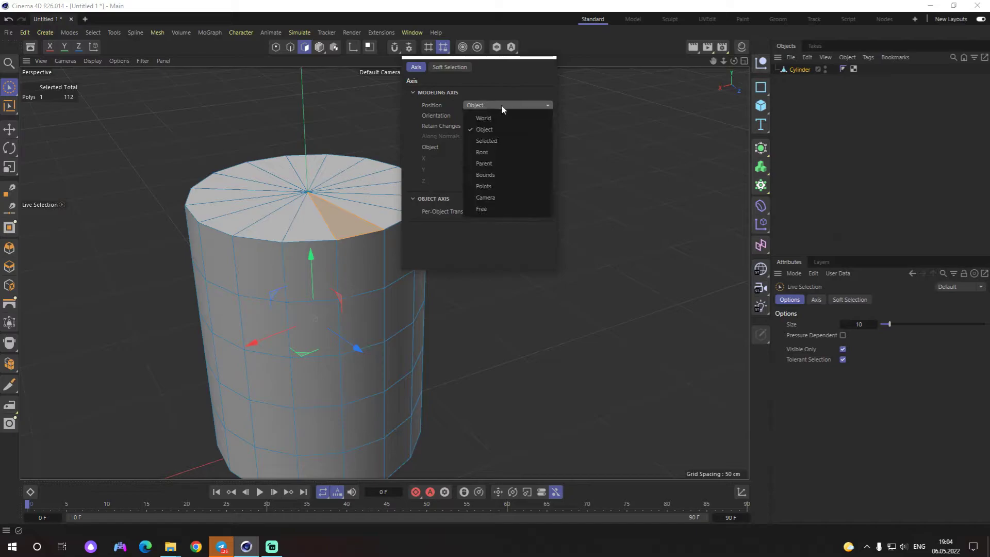
{"action": "left_click", "coordinate": [493, 138]}
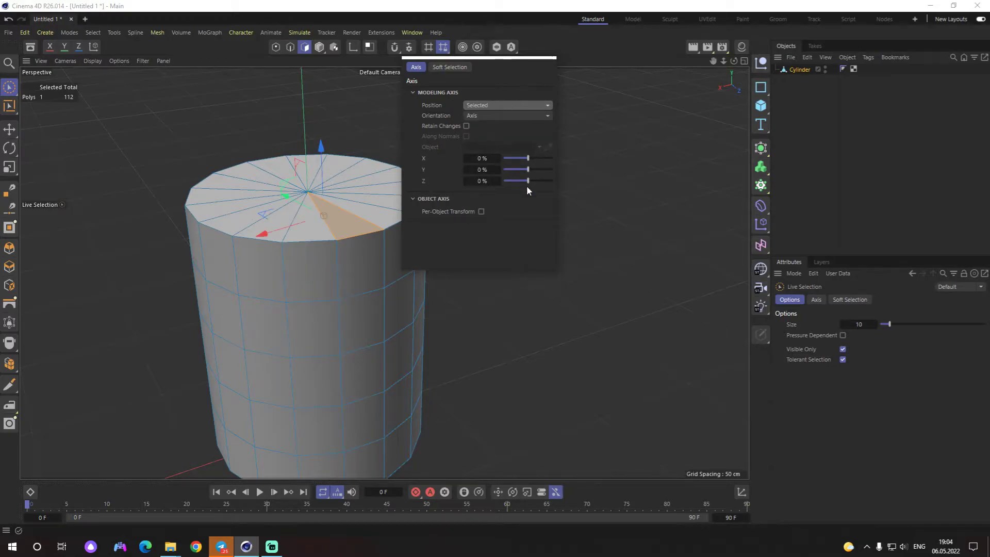
{"action": "left_click", "coordinate": [481, 114]}
{"action": "left_click", "coordinate": [496, 140]}
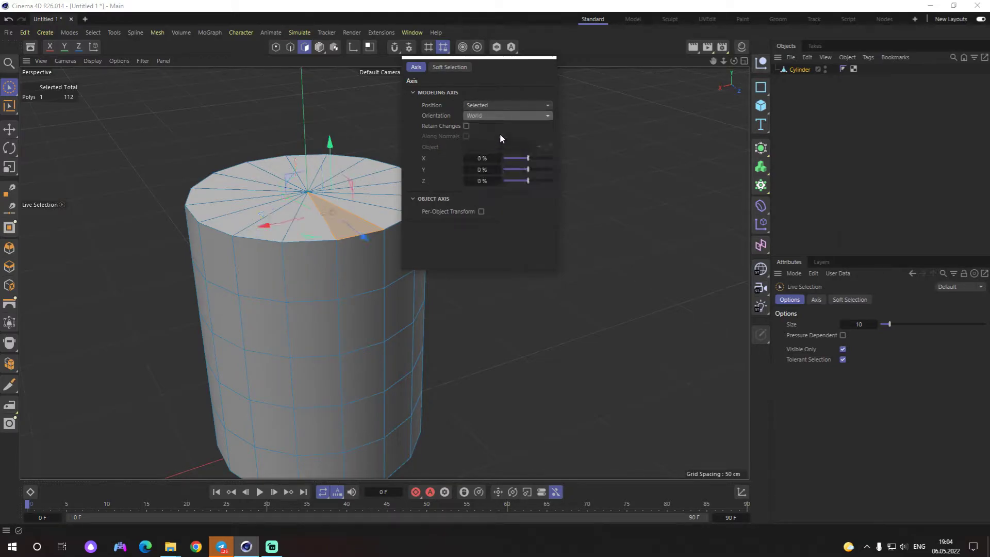
{"action": "left_click", "coordinate": [493, 117]}
{"action": "left_click", "coordinate": [492, 152]}
{"action": "left_click", "coordinate": [494, 116]}
{"action": "left_click", "coordinate": [489, 132]}
Step: Push the selected top cap down along Y as a test, then undo it
{"action": "mouse_move", "coordinate": [389, 259]}
{"action": "left_mouse_down", "text": "alt"}
{"action": "mouse_move", "coordinate": [453, 320]}
{"action": "mouse_move", "coordinate": [419, 234]}
{"action": "mouse_move", "coordinate": [277, 156]}
{"action": "mouse_move", "coordinate": [353, 222]}
{"action": "mouse_move", "coordinate": [454, 235]}
{"action": "mouse_move", "coordinate": [516, 212]}
{"action": "mouse_move", "coordinate": [495, 287]}
{"action": "mouse_move", "coordinate": [419, 256]}
{"action": "mouse_move", "coordinate": [409, 325]}
{"action": "mouse_move", "coordinate": [422, 345]}
{"action": "mouse_move", "coordinate": [422, 233]}
{"action": "mouse_move", "coordinate": [399, 221]}
{"action": "left_mouse_up", "text": "alt"}
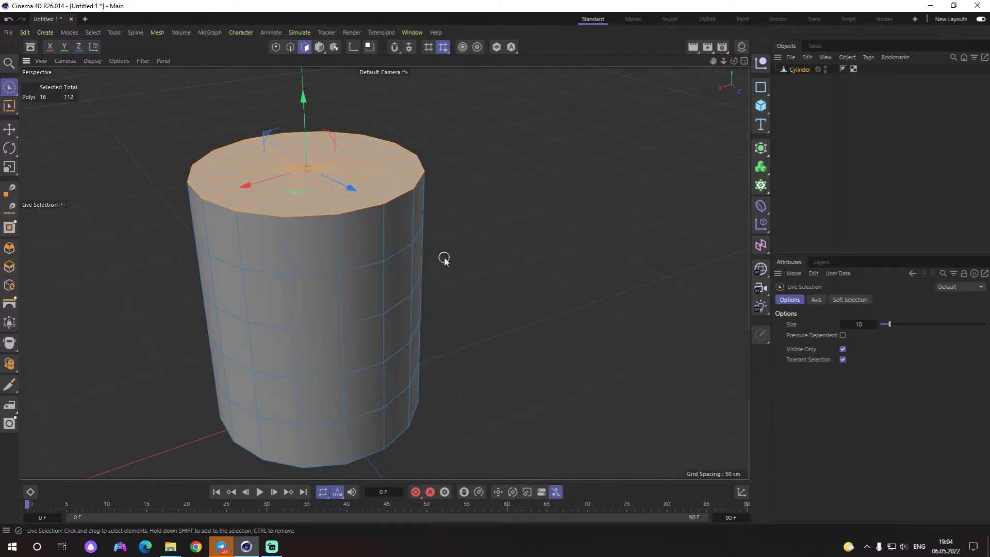
{"action": "mouse_move", "coordinate": [373, 130]}
{"action": "left_mouse_down", "text": "alt"}
{"action": "mouse_move", "coordinate": [398, 165]}
{"action": "mouse_move", "coordinate": [345, 127]}
{"action": "mouse_move", "coordinate": [356, 151]}
{"action": "left_mouse_up", "text": "alt"}
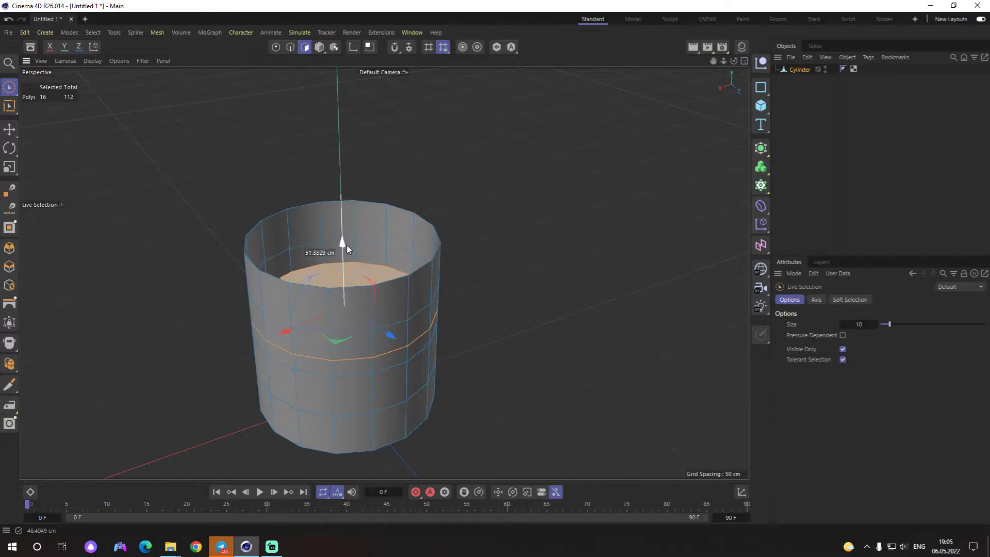
{"action": "key", "text": "ctrl+z"}
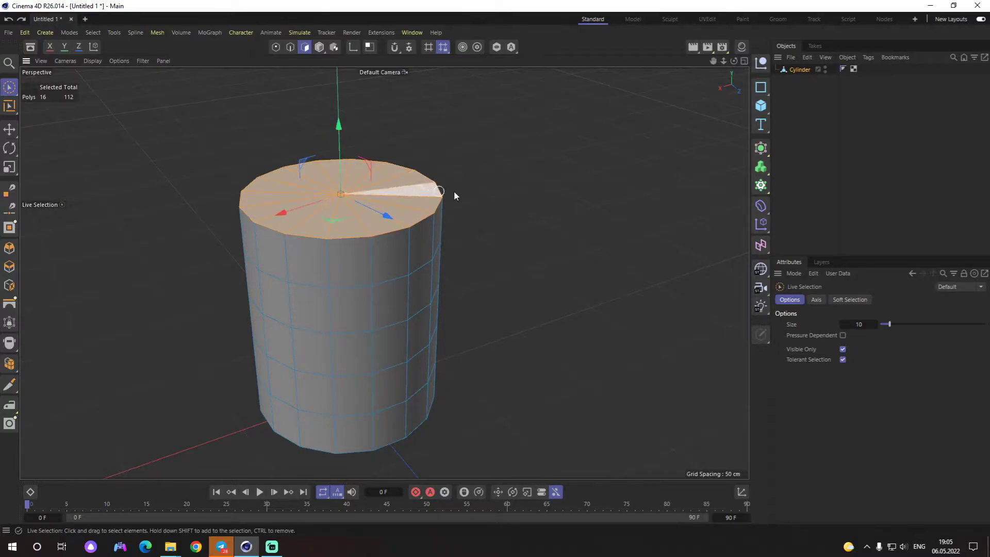
Step: Inset the 16 top-cap polygons by about 5 cm to form a narrow rim
{"action": "right_click", "coordinate": [508, 186]}
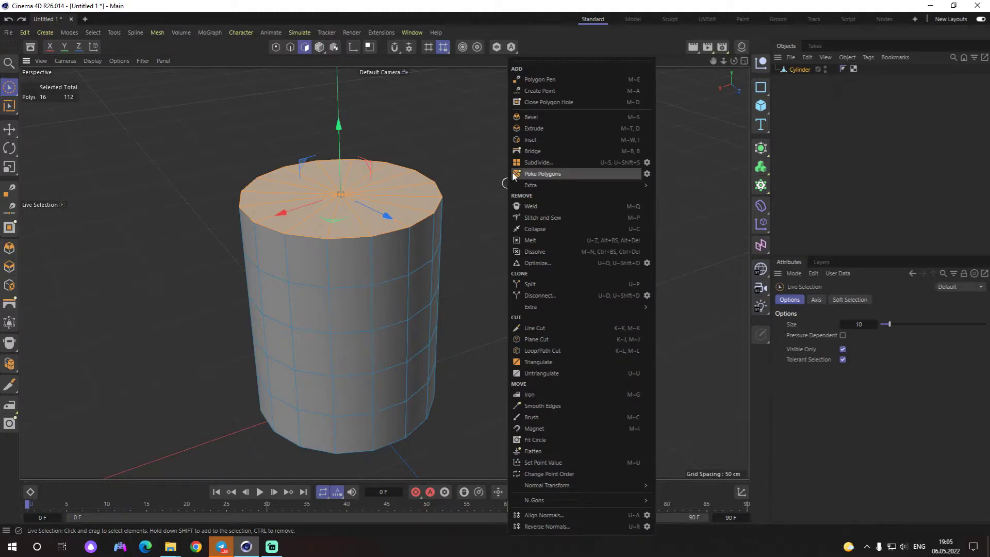
{"action": "left_click", "coordinate": [540, 143]}
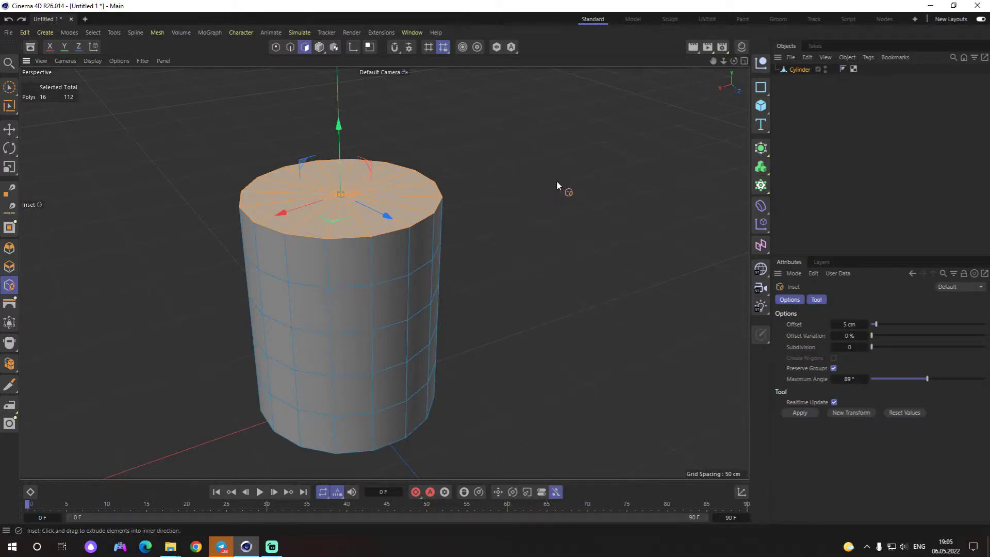
{"action": "left_click_drag", "start_coordinate": [571, 184], "coordinate": [560, 184]}
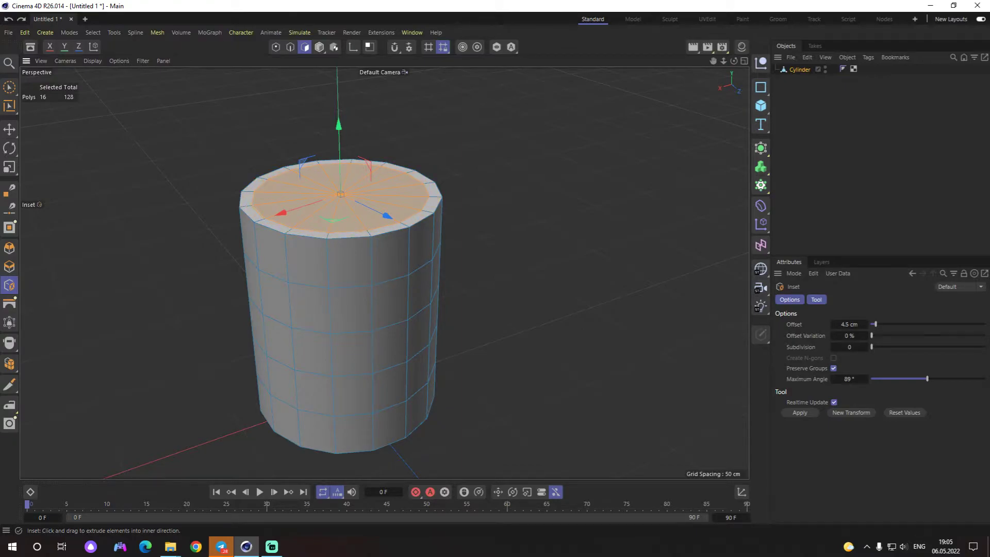
{"action": "left_click_drag", "start_coordinate": [583, 190], "coordinate": [575, 186]}
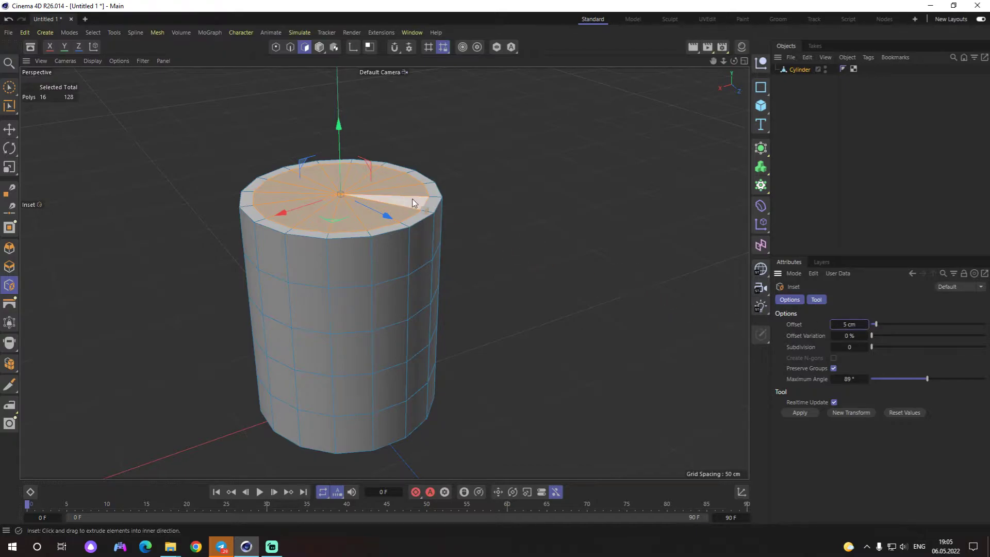
{"action": "mouse_move", "coordinate": [412, 202]}
{"action": "left_mouse_down", "text": "alt"}
{"action": "mouse_move", "coordinate": [444, 267]}
{"action": "mouse_move", "coordinate": [414, 216]}
{"action": "mouse_move", "coordinate": [473, 252]}
{"action": "mouse_move", "coordinate": [400, 227]}
{"action": "mouse_move", "coordinate": [371, 201]}
{"action": "left_mouse_up", "text": "alt"}
{"action": "right_click", "coordinate": [531, 163]}
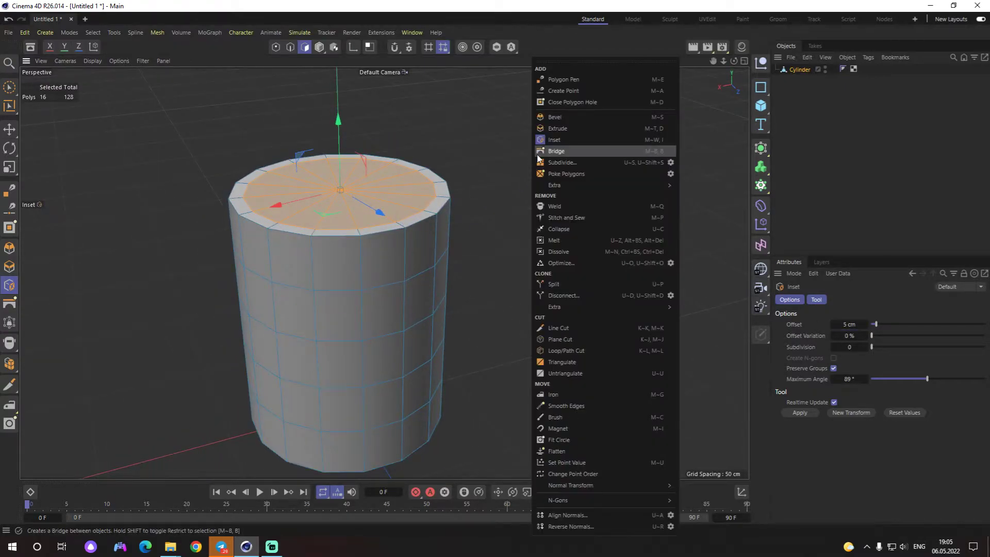
Step: Extrude the inner top faces inward, then move them down toward the base in Front view
{"action": "left_click", "coordinate": [553, 129]}
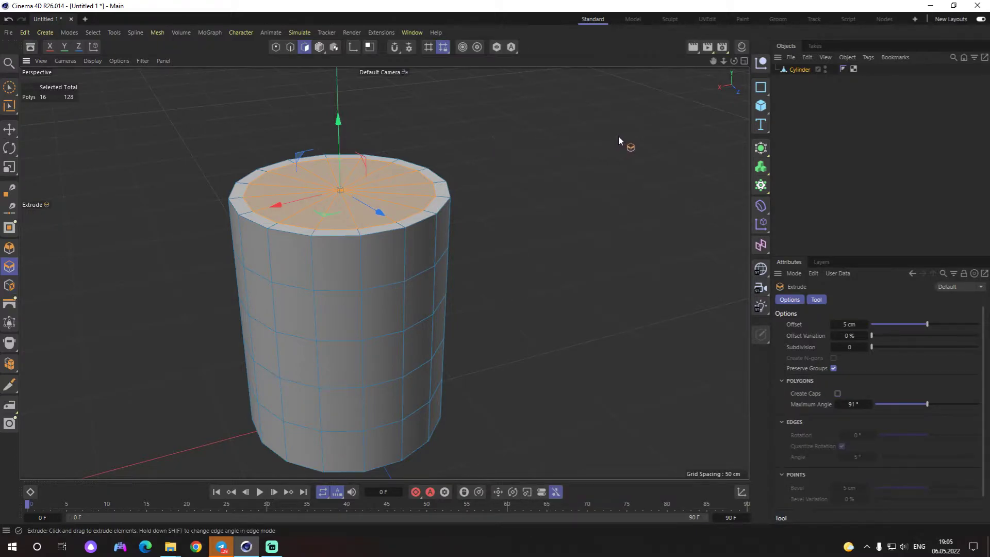
{"action": "mouse_move", "coordinate": [619, 140]}
{"action": "left_mouse_down"}
{"action": "mouse_move", "coordinate": [598, 141]}
{"action": "mouse_move", "coordinate": [591, 245]}
{"action": "mouse_move", "coordinate": [565, 149]}
{"action": "left_mouse_up"}
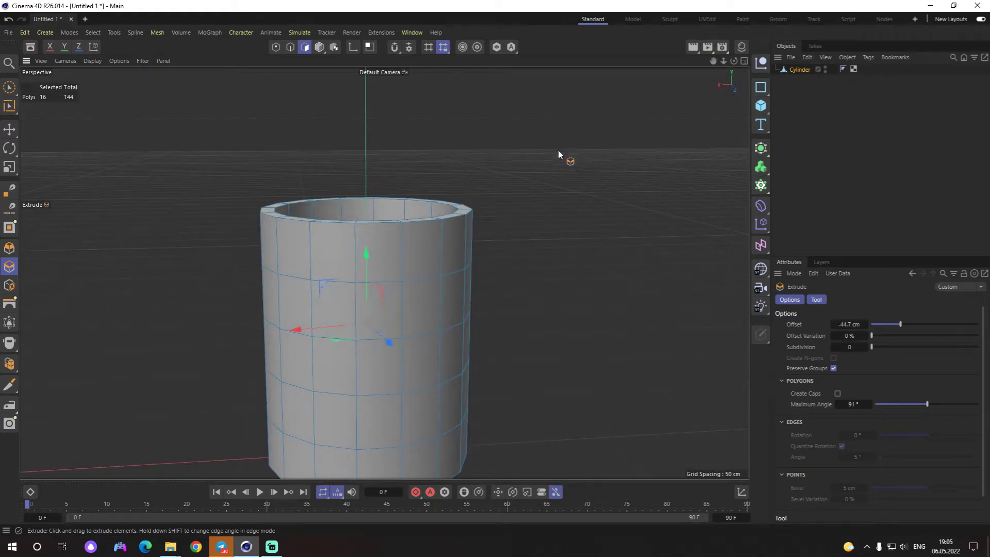
{"action": "middle_click", "coordinate": [550, 164]}
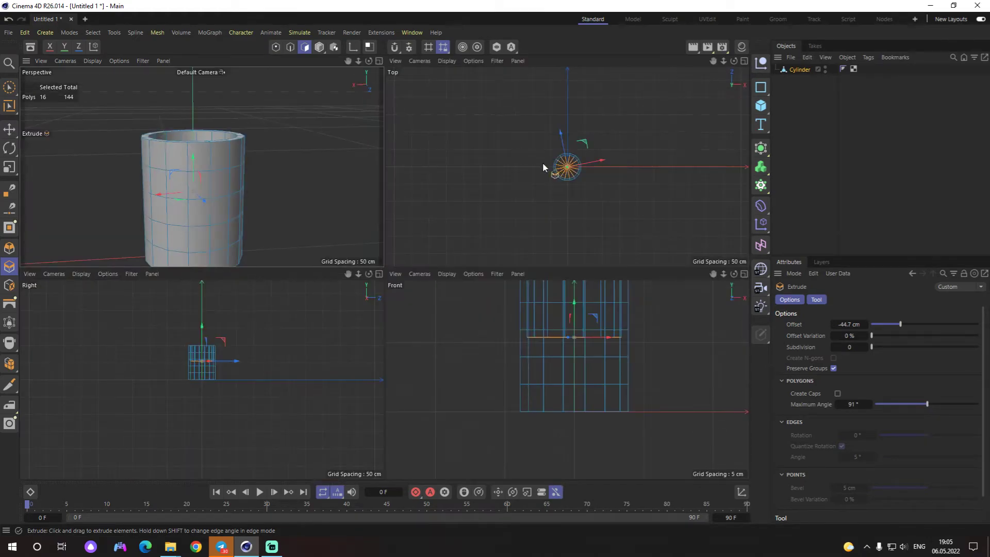
{"action": "middle_click", "coordinate": [561, 323]}
{"action": "middle_click_drag", "start_coordinate": [522, 187], "coordinate": [493, 264], "text": "alt"}
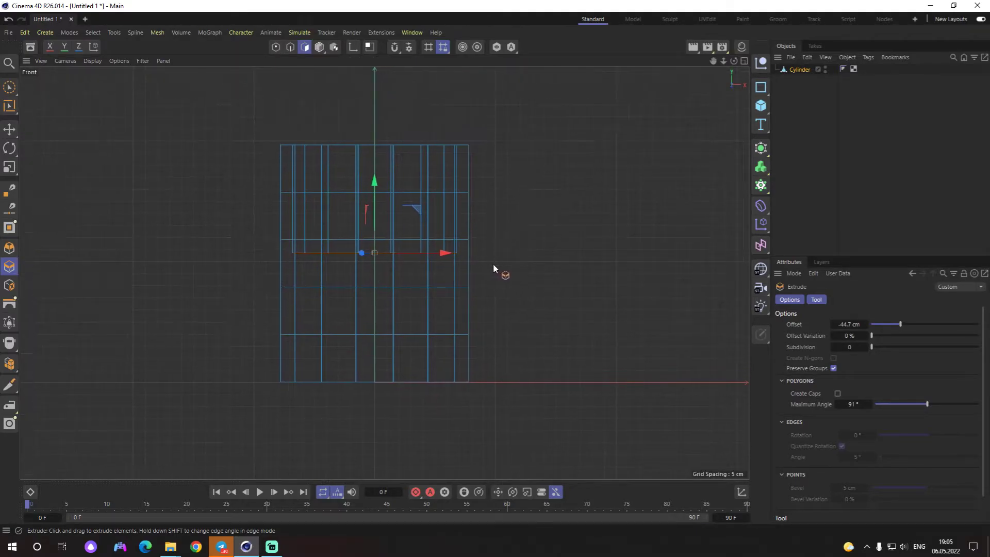
{"action": "left_click", "coordinate": [9, 130]}
{"action": "left_click_drag", "start_coordinate": [375, 180], "coordinate": [376, 284]}
Step: Return to the full Perspective view and orbit in to look down into the hollow
{"action": "key", "text": "F5"}
{"action": "middle_click", "coordinate": [271, 191]}
{"action": "mouse_move", "coordinate": [313, 254]}
{"action": "left_mouse_down", "text": "alt"}
{"action": "mouse_move", "coordinate": [373, 380]}
{"action": "mouse_move", "coordinate": [353, 302]}
{"action": "mouse_move", "coordinate": [358, 202]}
{"action": "left_mouse_up", "text": "alt"}
{"action": "right_click_drag", "start_coordinate": [359, 206], "coordinate": [444, 194], "text": "alt"}
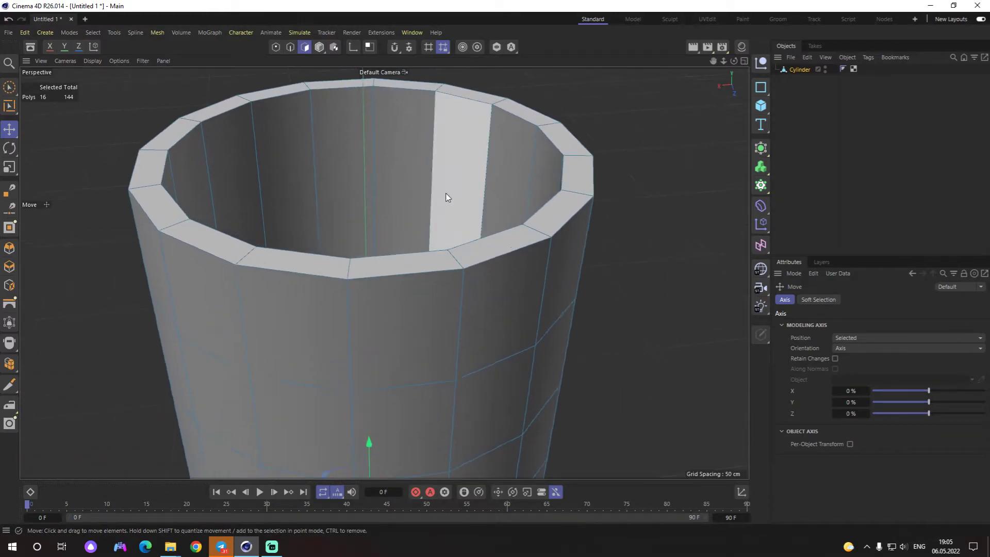
{"action": "mouse_move", "coordinate": [445, 194]}
{"action": "left_mouse_down", "text": "alt"}
{"action": "mouse_move", "coordinate": [475, 274]}
{"action": "mouse_move", "coordinate": [393, 252]}
{"action": "left_mouse_up", "text": "alt"}
{"action": "left_click", "coordinate": [393, 250]}
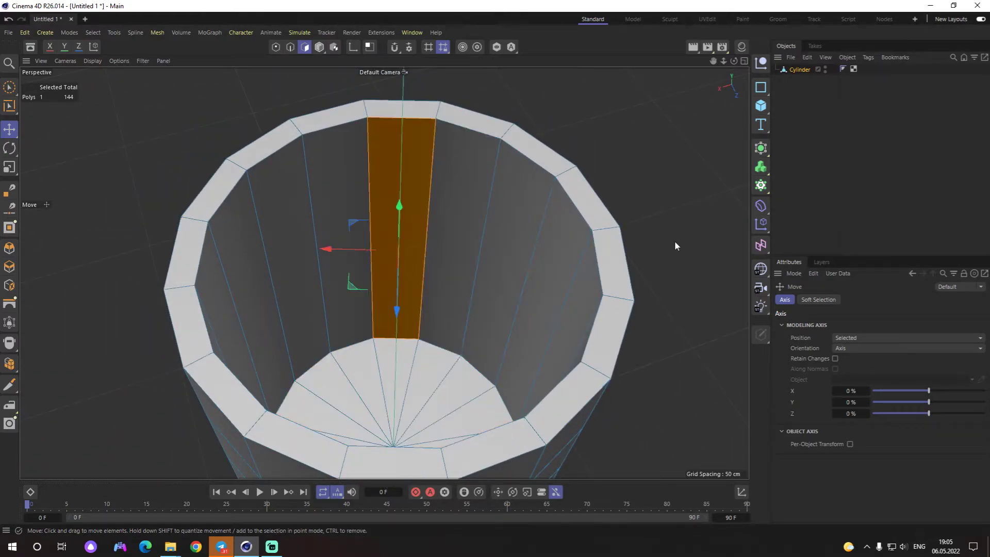
{"action": "mouse_move", "coordinate": [675, 240]}
{"action": "left_mouse_down", "text": "alt"}
{"action": "mouse_move", "coordinate": [503, 221]}
{"action": "mouse_move", "coordinate": [443, 308]}
{"action": "mouse_move", "coordinate": [475, 331]}
{"action": "left_mouse_up", "text": "alt"}
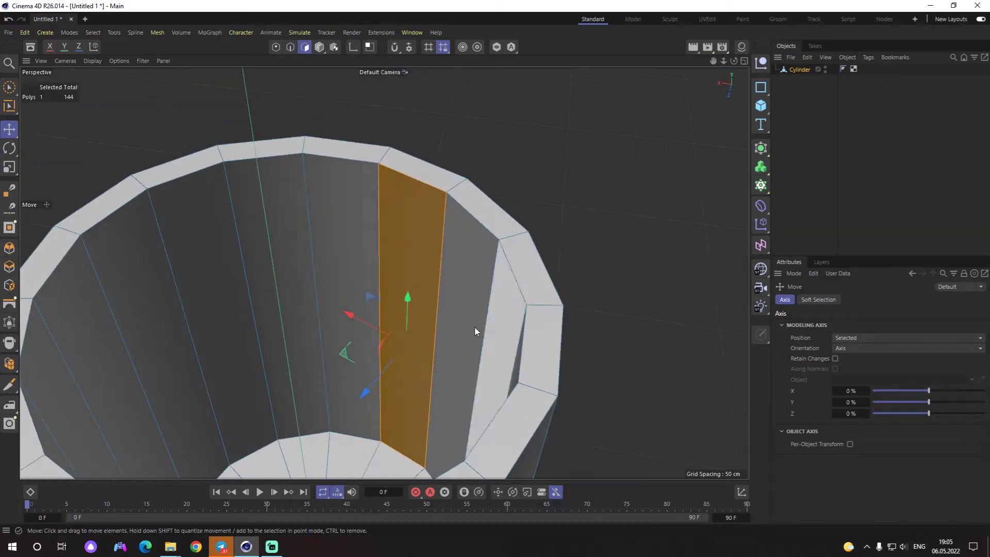
{"action": "left_click_drag", "start_coordinate": [579, 261], "coordinate": [540, 246], "text": "alt"}
Step: Zoom and orbit around the mug to check its deep interior floor
{"action": "scroll", "coordinate": [552, 252], "scroll_direction": "down", "scroll_amount": 1}
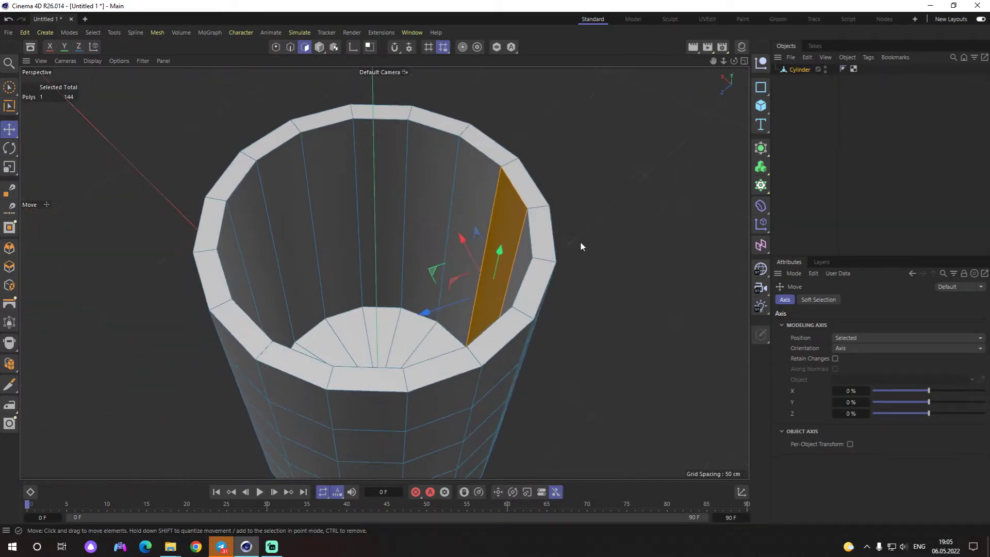
{"action": "scroll", "coordinate": [580, 243], "scroll_direction": "down", "scroll_amount": 3}
{"action": "scroll", "coordinate": [607, 304], "scroll_direction": "down", "scroll_amount": 1}
{"action": "scroll", "coordinate": [568, 257], "scroll_direction": "down", "scroll_amount": 2}
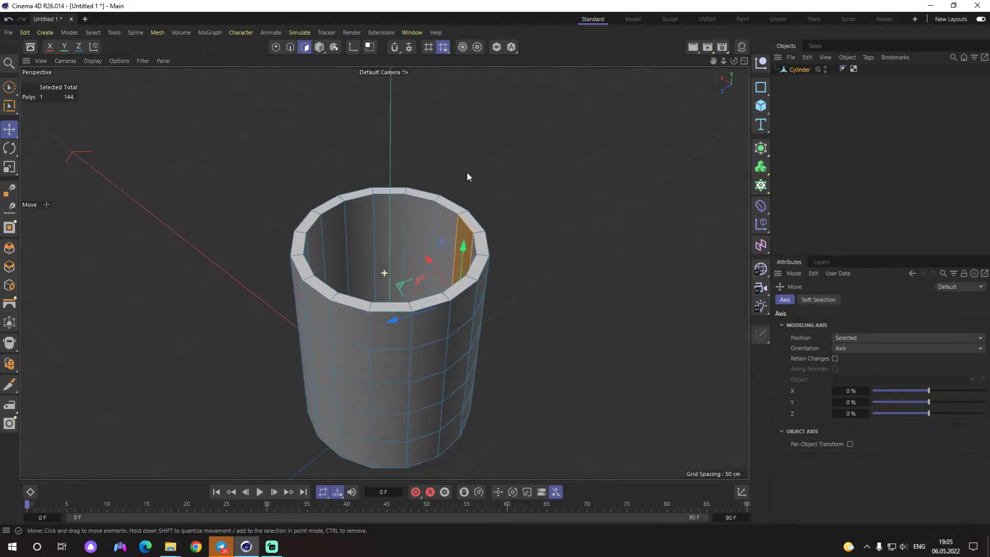
{"action": "scroll", "coordinate": [511, 242], "scroll_direction": "down", "scroll_amount": 1}
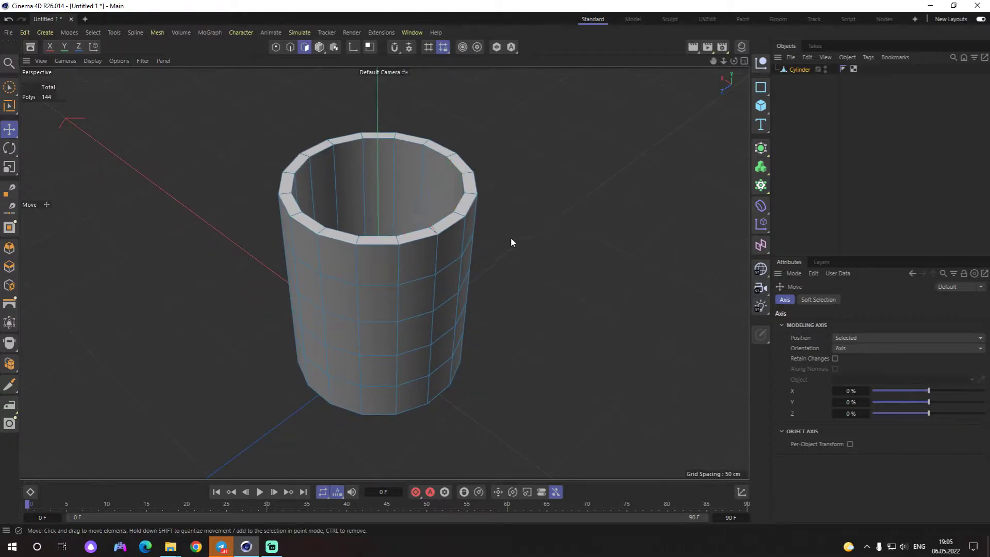
{"action": "scroll", "coordinate": [526, 271], "scroll_direction": "up", "scroll_amount": 3}
{"action": "scroll", "coordinate": [480, 258], "scroll_direction": "up", "scroll_amount": 2}
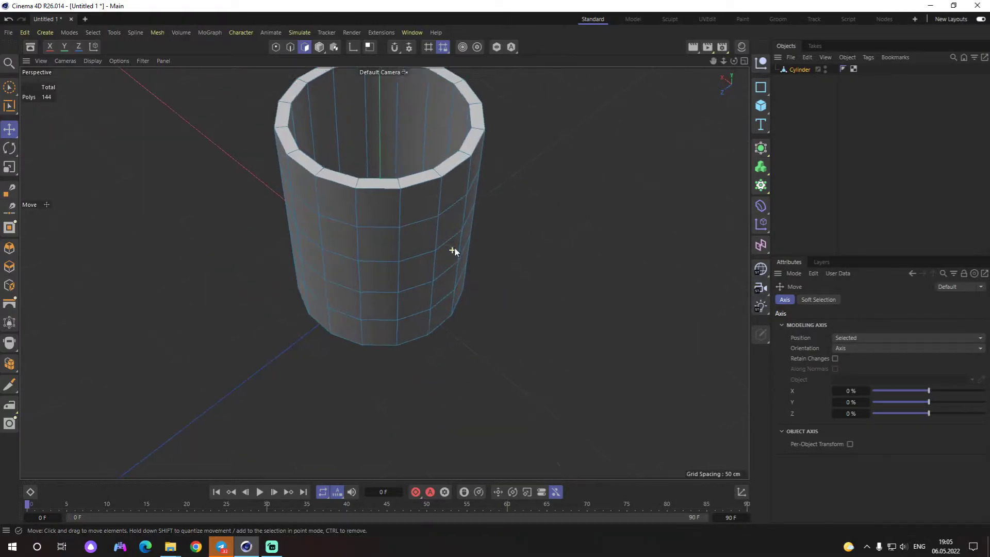
{"action": "scroll", "coordinate": [449, 243], "scroll_direction": "up", "scroll_amount": 2}
{"action": "mouse_move", "coordinate": [449, 243]}
{"action": "left_mouse_down", "text": "alt"}
{"action": "mouse_move", "coordinate": [317, 200]}
{"action": "mouse_move", "coordinate": [499, 228]}
{"action": "left_mouse_up", "text": "alt"}
{"action": "scroll", "coordinate": [474, 242], "scroll_direction": "down", "scroll_amount": 2}
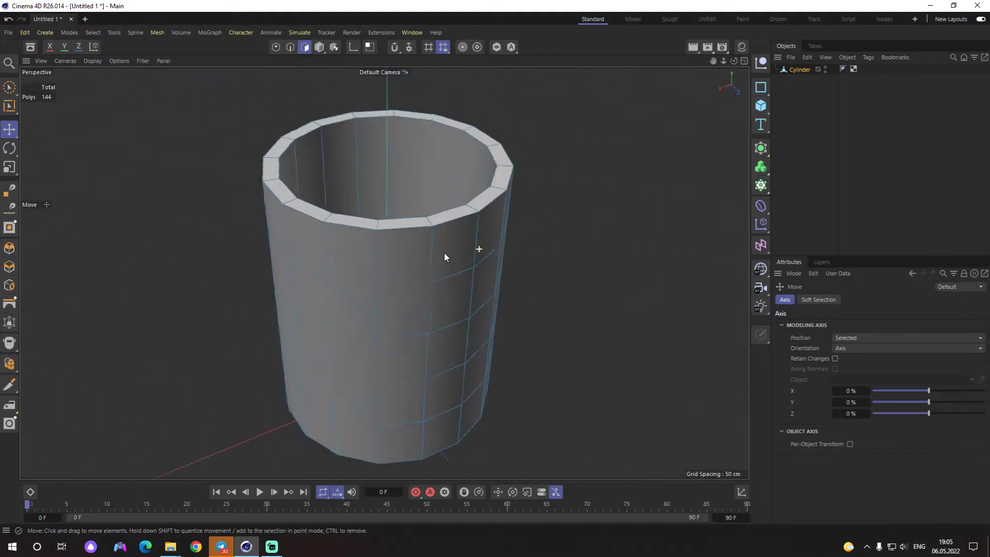
{"action": "scroll", "coordinate": [423, 283], "scroll_direction": "down", "scroll_amount": 3}
{"action": "mouse_move", "coordinate": [396, 310]}
{"action": "left_mouse_down", "text": "alt"}
{"action": "mouse_move", "coordinate": [574, 291]}
{"action": "mouse_move", "coordinate": [433, 227]}
{"action": "mouse_move", "coordinate": [462, 267]}
{"action": "mouse_move", "coordinate": [561, 261]}
{"action": "mouse_move", "coordinate": [398, 255]}
{"action": "mouse_move", "coordinate": [466, 309]}
{"action": "mouse_move", "coordinate": [534, 323]}
{"action": "mouse_move", "coordinate": [465, 305]}
{"action": "mouse_move", "coordinate": [466, 321]}
{"action": "mouse_move", "coordinate": [444, 285]}
{"action": "mouse_move", "coordinate": [379, 249]}
{"action": "mouse_move", "coordinate": [381, 300]}
{"action": "mouse_move", "coordinate": [454, 309]}
{"action": "mouse_move", "coordinate": [474, 274]}
{"action": "mouse_move", "coordinate": [523, 332]}
{"action": "mouse_move", "coordinate": [409, 269]}
{"action": "mouse_move", "coordinate": [440, 298]}
{"action": "mouse_move", "coordinate": [508, 309]}
{"action": "left_mouse_up", "text": "alt"}
{"action": "scroll", "coordinate": [499, 296], "scroll_direction": "up", "scroll_amount": 3}
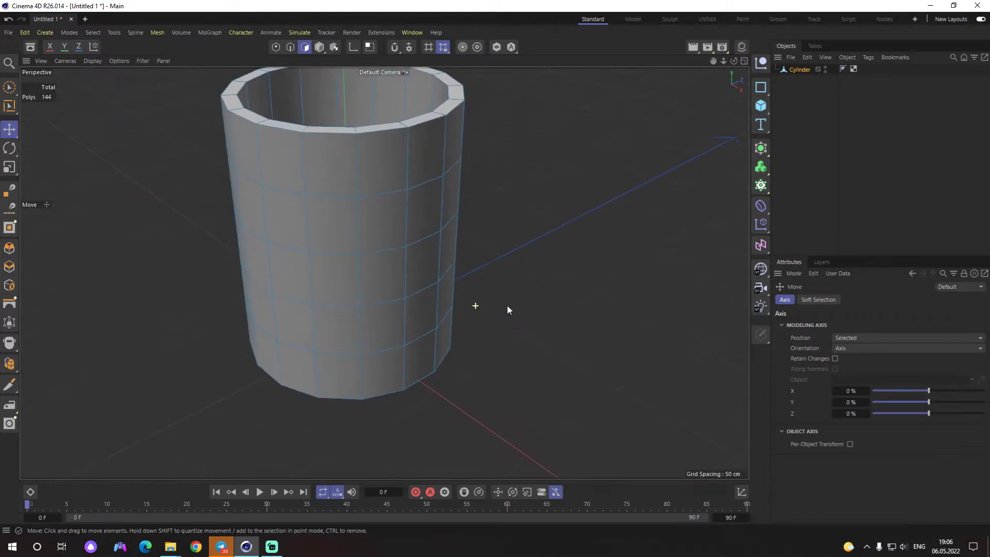
Step: Select two stacked side faces and extrude them outward into handle blocks
{"action": "left_click", "coordinate": [433, 224]}
{"action": "left_click", "coordinate": [421, 312]}
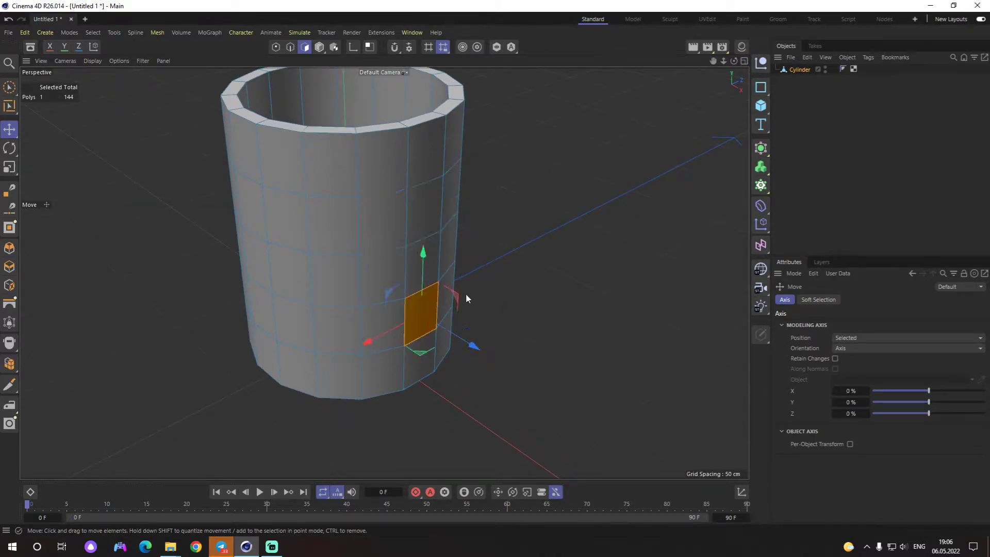
{"action": "left_click", "coordinate": [419, 214], "text": "shift"}
{"action": "mouse_move", "coordinate": [418, 214]}
{"action": "left_mouse_down", "text": "alt"}
{"action": "mouse_move", "coordinate": [536, 336]}
{"action": "mouse_move", "coordinate": [572, 327]}
{"action": "mouse_move", "coordinate": [436, 329]}
{"action": "mouse_move", "coordinate": [447, 397]}
{"action": "mouse_move", "coordinate": [461, 337]}
{"action": "mouse_move", "coordinate": [429, 330]}
{"action": "mouse_move", "coordinate": [414, 338]}
{"action": "mouse_move", "coordinate": [481, 327]}
{"action": "mouse_move", "coordinate": [454, 247]}
{"action": "mouse_move", "coordinate": [393, 264]}
{"action": "left_mouse_up", "text": "alt"}
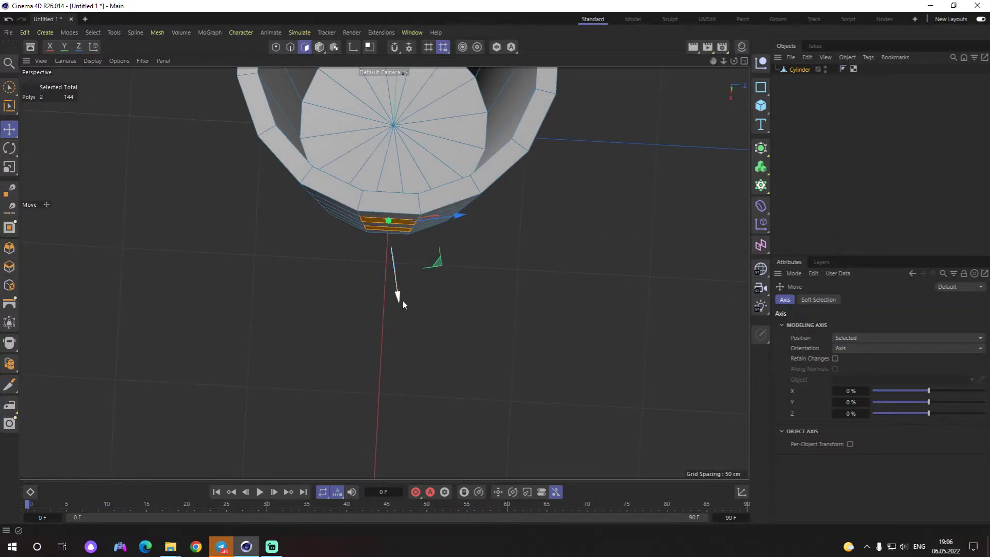
{"action": "right_click", "coordinate": [512, 284]}
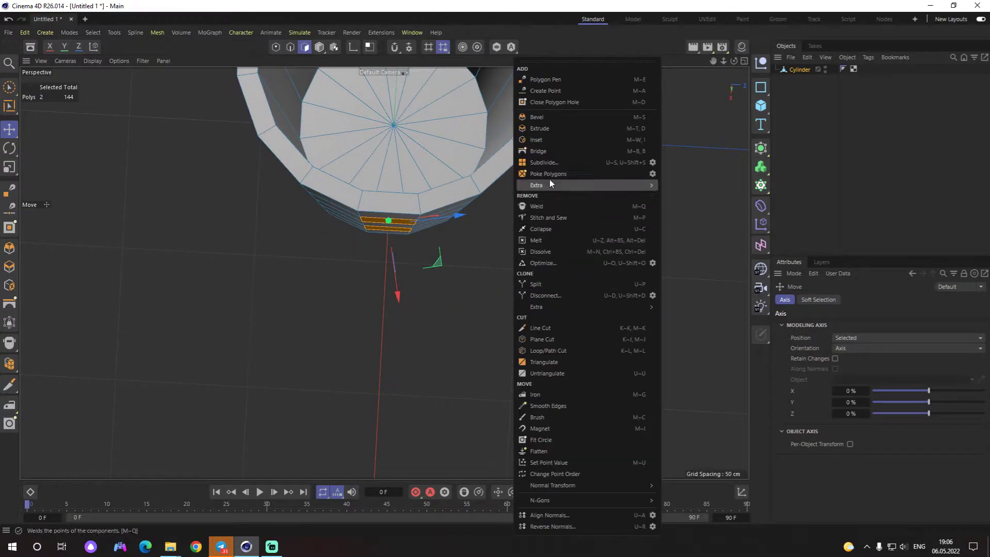
{"action": "left_click", "coordinate": [550, 129]}
{"action": "left_click_drag", "start_coordinate": [549, 129], "coordinate": [626, 132]}
Step: Undo the trial extrusion, inspect the handle blocks, and select the upper block's end face
{"action": "key", "text": "ctrl+z"}
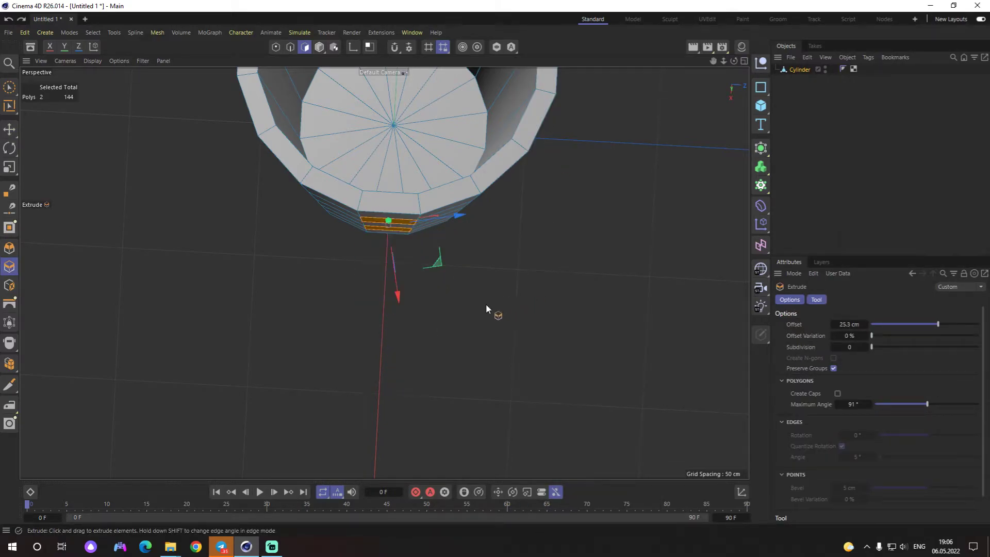
{"action": "mouse_move", "coordinate": [486, 304]}
{"action": "left_mouse_down", "text": "alt"}
{"action": "mouse_move", "coordinate": [499, 273]}
{"action": "mouse_move", "coordinate": [490, 266]}
{"action": "mouse_move", "coordinate": [420, 280]}
{"action": "mouse_move", "coordinate": [490, 327]}
{"action": "mouse_move", "coordinate": [462, 290]}
{"action": "mouse_move", "coordinate": [440, 309]}
{"action": "mouse_move", "coordinate": [508, 315]}
{"action": "mouse_move", "coordinate": [515, 328]}
{"action": "mouse_move", "coordinate": [497, 306]}
{"action": "mouse_move", "coordinate": [262, 324]}
{"action": "mouse_move", "coordinate": [193, 317]}
{"action": "left_mouse_up", "text": "alt"}
{"action": "scroll", "coordinate": [474, 305], "scroll_direction": "up", "scroll_amount": 1}
{"action": "scroll", "coordinate": [474, 305], "scroll_direction": "up", "scroll_amount": 3}
{"action": "scroll", "coordinate": [410, 326], "scroll_direction": "down", "scroll_amount": 3}
{"action": "scroll", "coordinate": [447, 318], "scroll_direction": "up", "scroll_amount": 3}
{"action": "scroll", "coordinate": [455, 318], "scroll_direction": "up", "scroll_amount": 1}
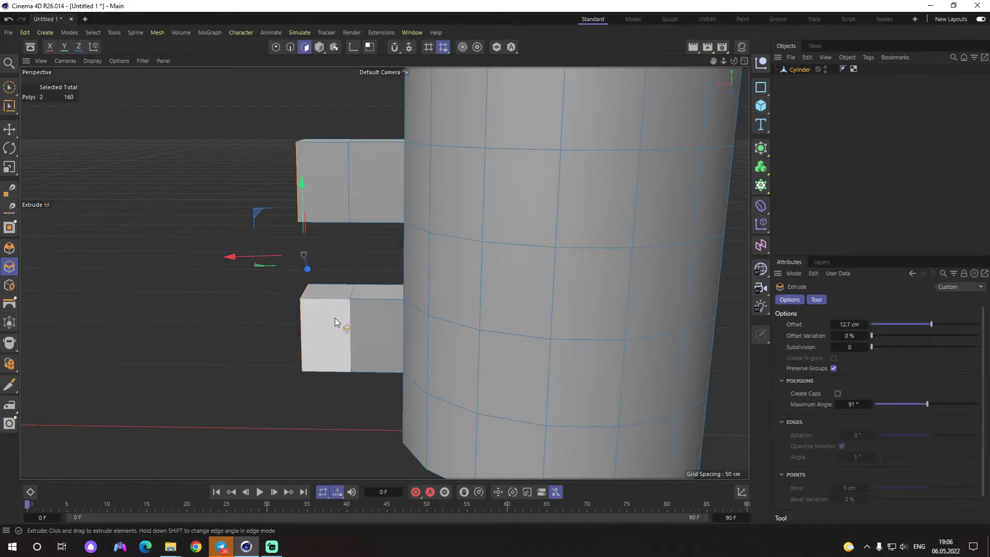
{"action": "mouse_move", "coordinate": [363, 211]}
{"action": "left_mouse_down", "text": "alt"}
{"action": "mouse_move", "coordinate": [389, 302]}
{"action": "mouse_move", "coordinate": [463, 395]}
{"action": "left_mouse_up", "text": "alt"}
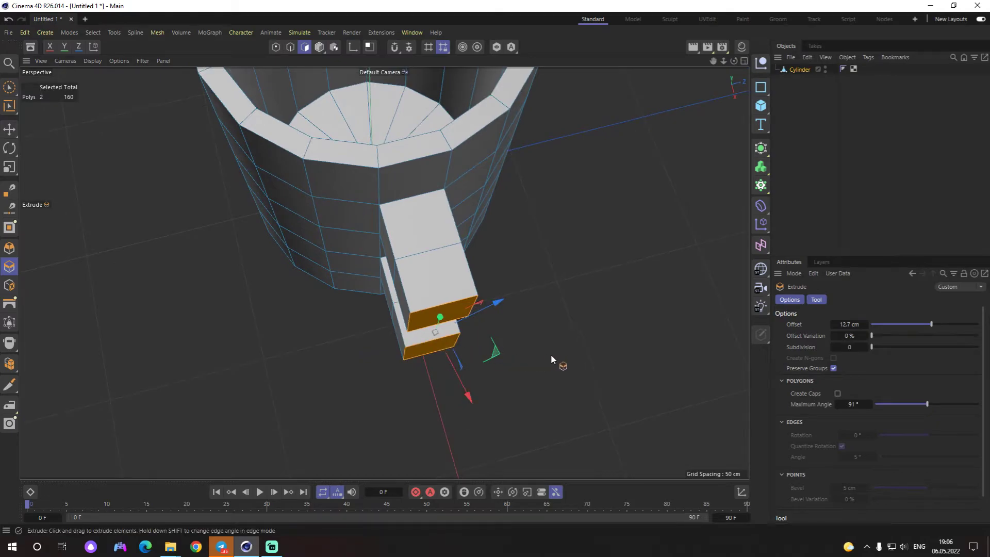
{"action": "left_click_drag", "start_coordinate": [551, 355], "coordinate": [587, 344], "text": "alt"}
{"action": "key", "text": "e"}
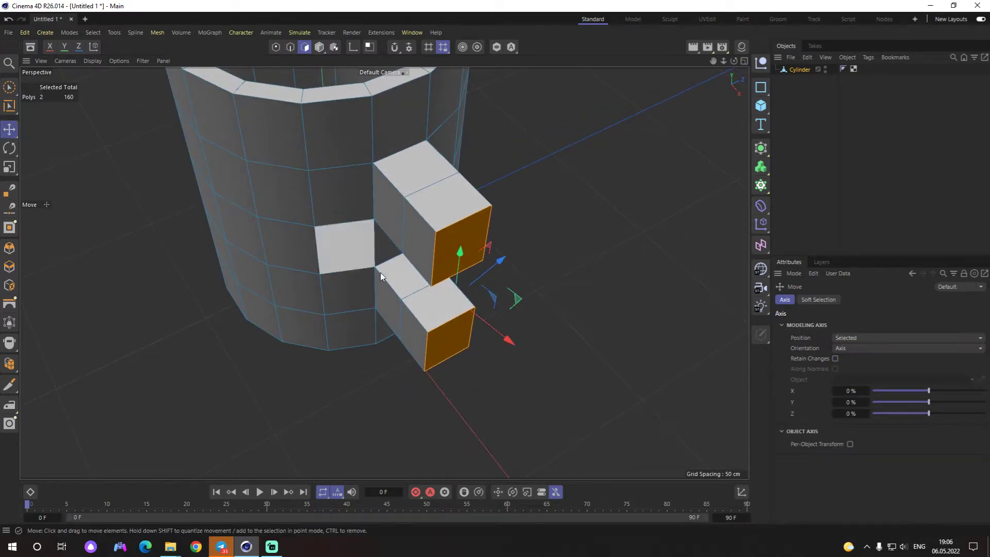
{"action": "left_click", "coordinate": [659, 336]}
{"action": "left_click_drag", "start_coordinate": [658, 335], "coordinate": [530, 284], "text": "alt"}
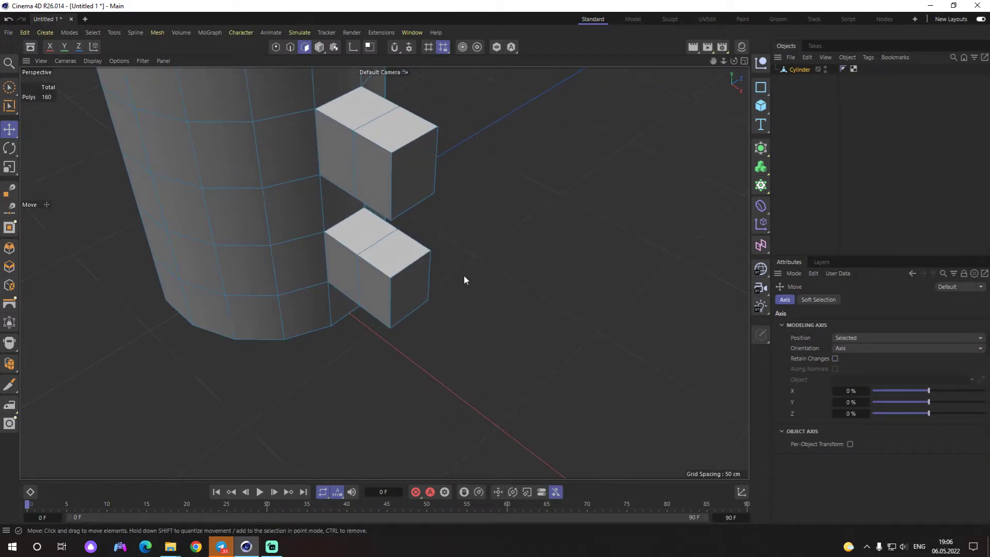
{"action": "mouse_move", "coordinate": [464, 275]}
{"action": "left_mouse_down", "text": "alt"}
{"action": "mouse_move", "coordinate": [416, 219]}
{"action": "mouse_move", "coordinate": [437, 317]}
{"action": "mouse_move", "coordinate": [423, 366]}
{"action": "mouse_move", "coordinate": [416, 349]}
{"action": "mouse_move", "coordinate": [400, 361]}
{"action": "mouse_move", "coordinate": [457, 283]}
{"action": "mouse_move", "coordinate": [553, 254]}
{"action": "mouse_move", "coordinate": [636, 315]}
{"action": "mouse_move", "coordinate": [687, 332]}
{"action": "mouse_move", "coordinate": [698, 323]}
{"action": "mouse_move", "coordinate": [456, 259]}
{"action": "left_mouse_up", "text": "alt"}
{"action": "left_click", "coordinate": [418, 215]}
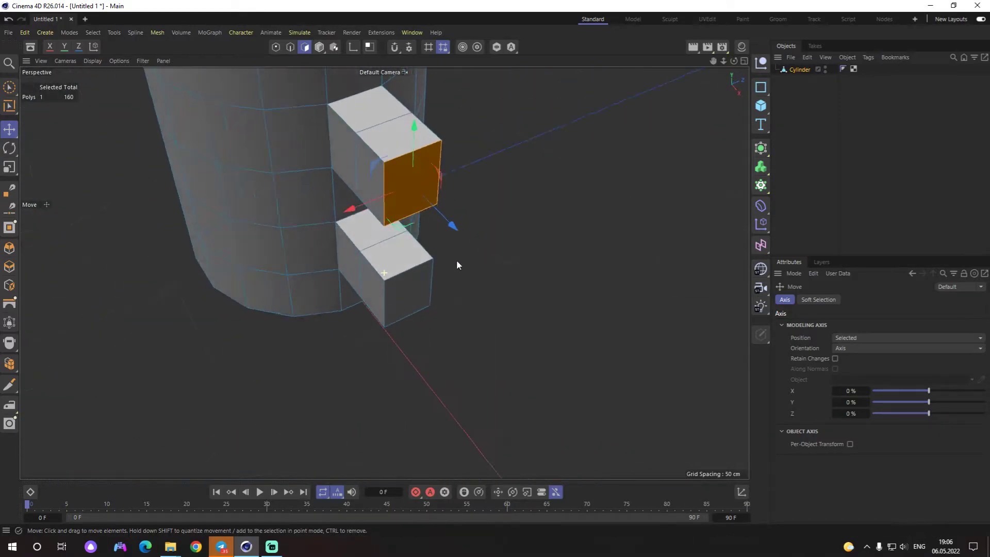
Step: Check the upper block's length in Top view, undoing a trial sideways stretch
{"action": "mouse_move", "coordinate": [454, 215]}
{"action": "left_mouse_down"}
{"action": "mouse_move", "coordinate": [523, 271]}
{"action": "mouse_move", "coordinate": [520, 369]}
{"action": "left_mouse_up"}
{"action": "scroll", "coordinate": [521, 369], "scroll_direction": "down", "scroll_amount": 3}
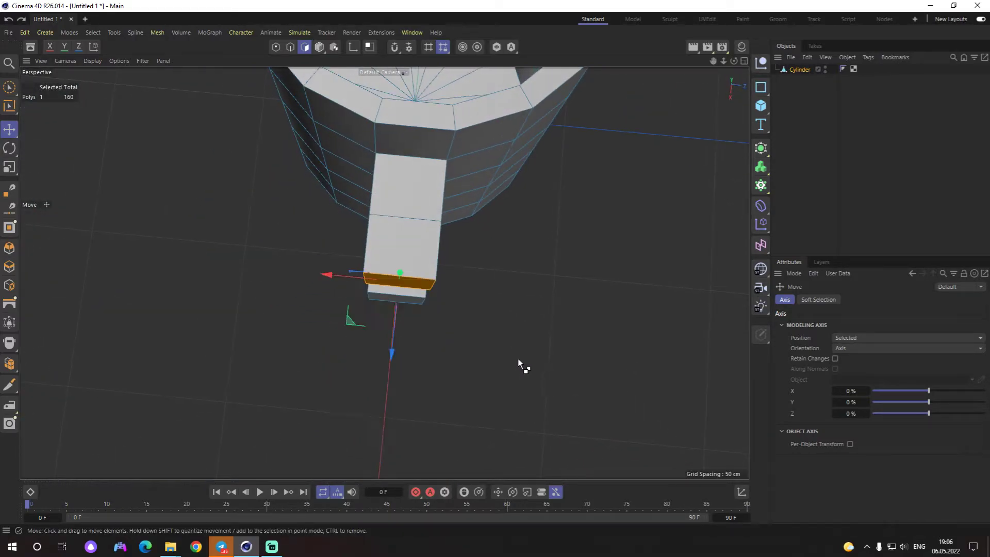
{"action": "middle_click", "coordinate": [518, 358]}
{"action": "middle_click", "coordinate": [553, 190]}
{"action": "scroll", "coordinate": [385, 321], "scroll_direction": "up", "scroll_amount": 3}
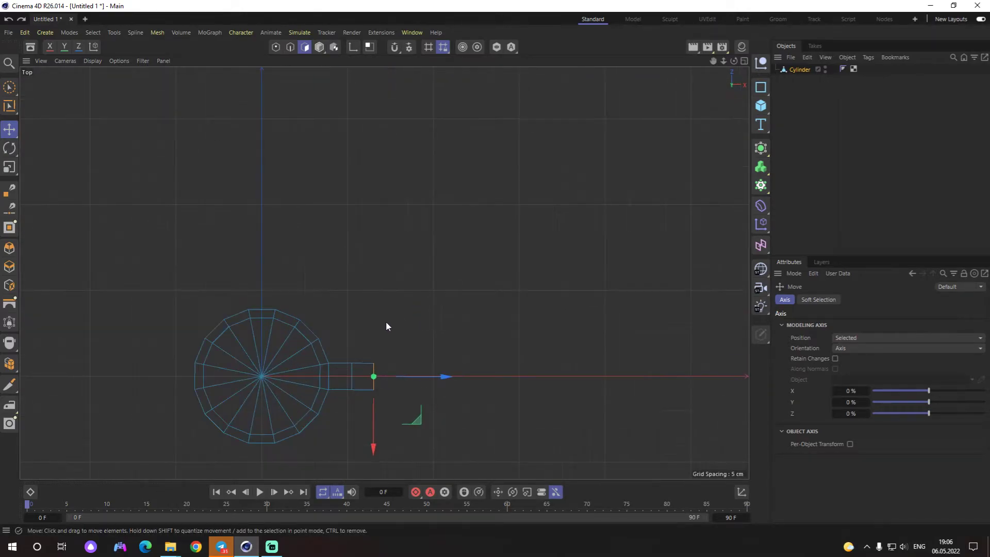
{"action": "middle_click_drag", "start_coordinate": [379, 369], "coordinate": [468, 248], "text": "alt"}
{"action": "scroll", "coordinate": [464, 258], "scroll_direction": "up", "scroll_amount": 4}
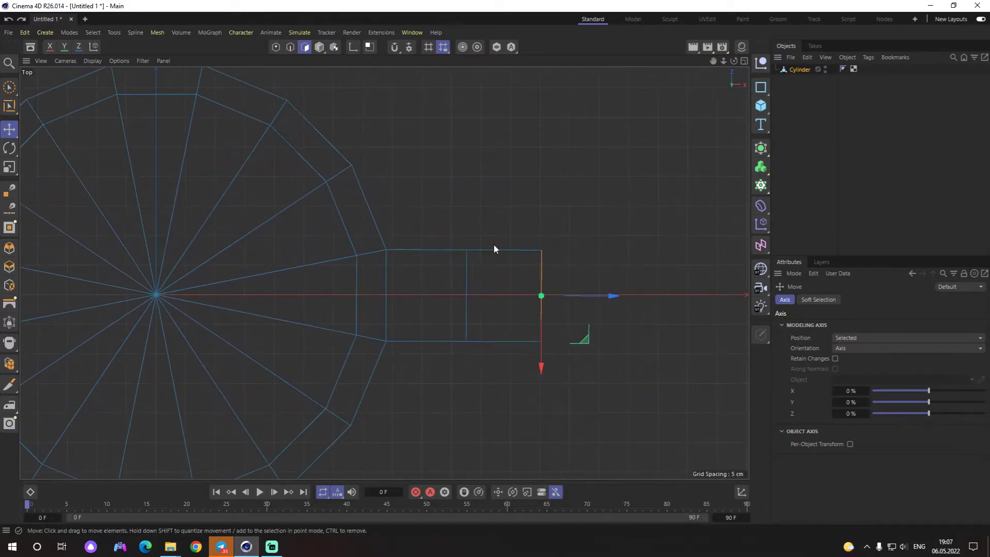
{"action": "left_click_drag", "start_coordinate": [615, 296], "coordinate": [679, 295]}
{"action": "key", "text": "ctrl+z"}
Step: Return to the full Perspective view of the handle blocks and clear the face selection
{"action": "middle_click", "coordinate": [535, 319]}
{"action": "left_click_drag", "start_coordinate": [340, 232], "coordinate": [311, 258], "text": "alt"}
{"action": "middle_click", "coordinate": [310, 257]}
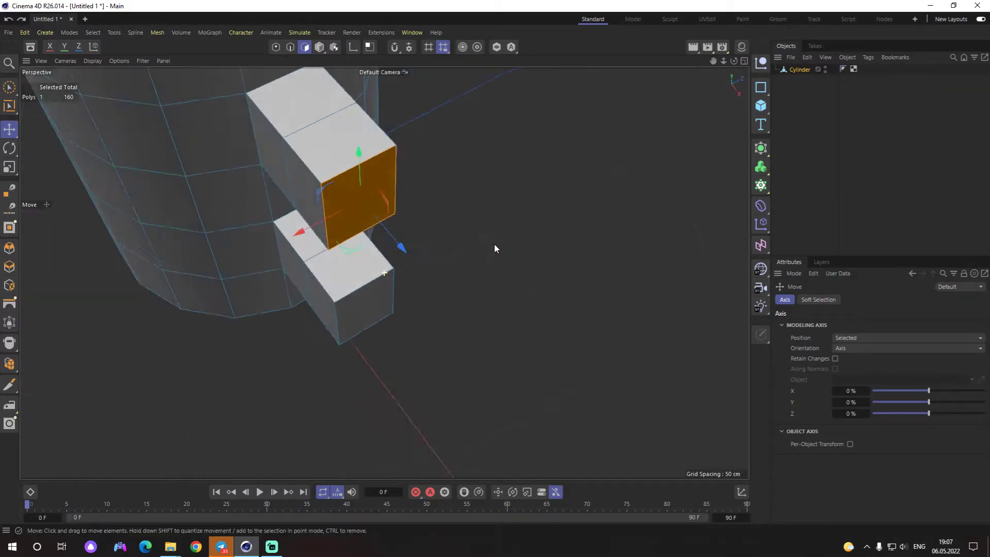
{"action": "left_click_drag", "start_coordinate": [312, 210], "coordinate": [594, 192], "text": "alt"}
{"action": "left_click_drag", "start_coordinate": [482, 248], "coordinate": [364, 286], "text": "alt"}
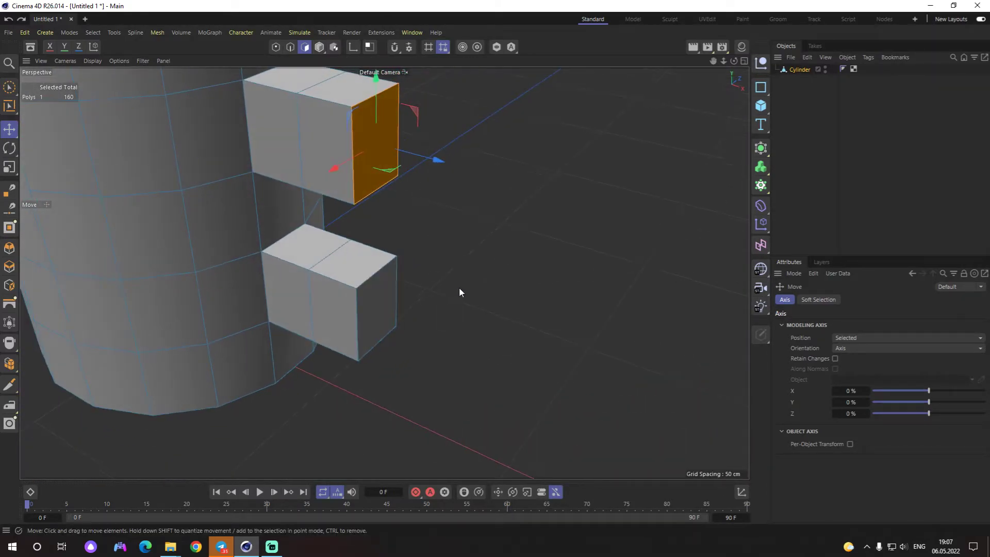
{"action": "left_click", "coordinate": [396, 208]}
Step: In Edges mode, select one edge on the upper block and one on the lower block
{"action": "left_click", "coordinate": [288, 48]}
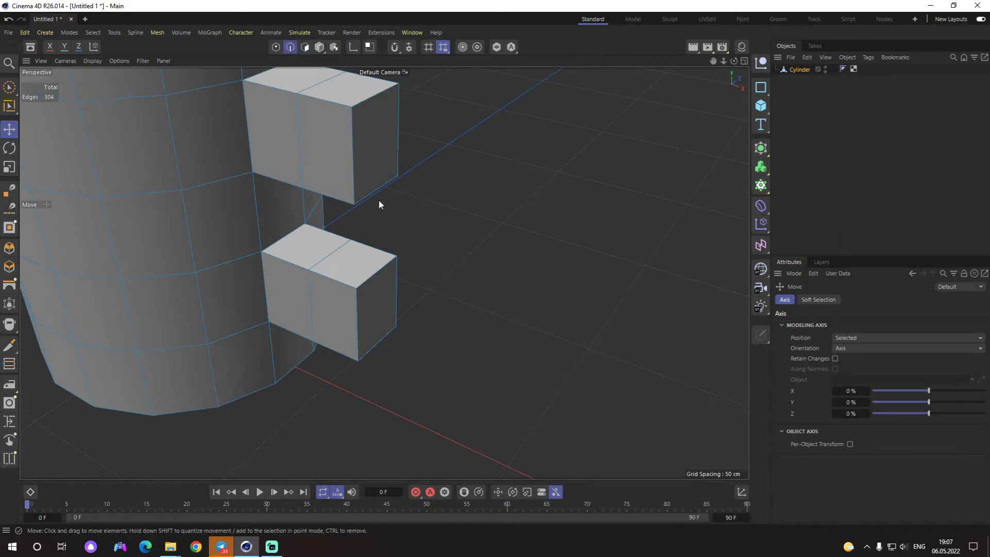
{"action": "mouse_move", "coordinate": [379, 200]}
{"action": "left_mouse_down", "text": "alt"}
{"action": "mouse_move", "coordinate": [378, 243]}
{"action": "mouse_move", "coordinate": [471, 265]}
{"action": "mouse_move", "coordinate": [450, 212]}
{"action": "mouse_move", "coordinate": [398, 321]}
{"action": "mouse_move", "coordinate": [411, 342]}
{"action": "mouse_move", "coordinate": [461, 308]}
{"action": "mouse_move", "coordinate": [436, 320]}
{"action": "mouse_move", "coordinate": [420, 375]}
{"action": "mouse_move", "coordinate": [512, 383]}
{"action": "mouse_move", "coordinate": [518, 332]}
{"action": "mouse_move", "coordinate": [479, 366]}
{"action": "left_mouse_up", "text": "alt"}
{"action": "left_click", "coordinate": [449, 213]}
{"action": "left_click", "coordinate": [376, 222], "text": "shift"}
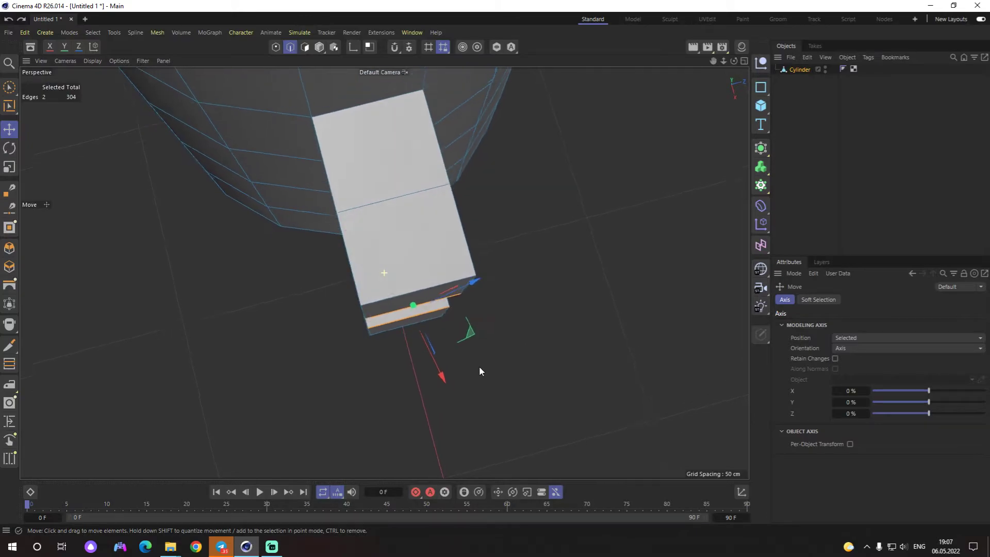
Step: Set the modeling axis orientation to World and slide the selected edges outward along X
{"action": "left_click", "coordinate": [477, 47]}
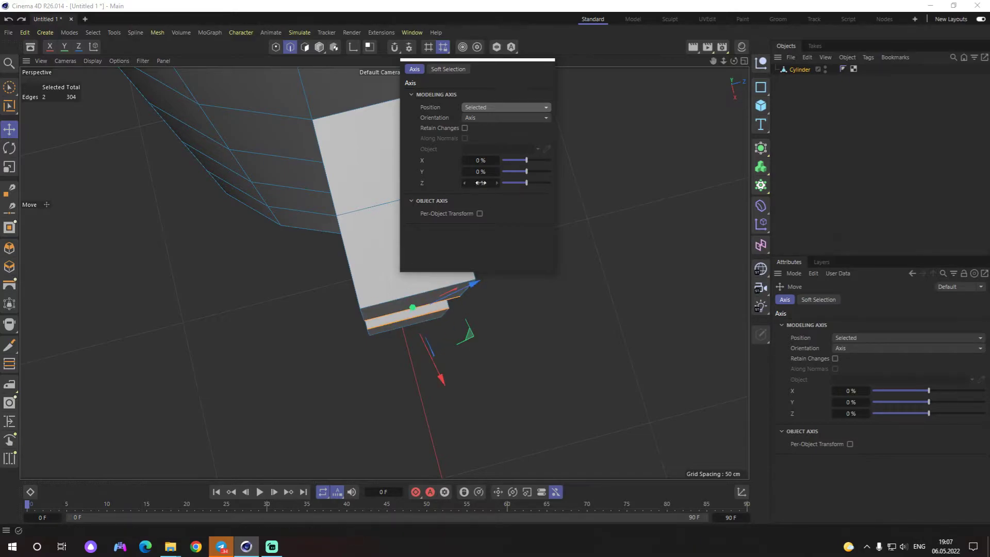
{"action": "left_click", "coordinate": [481, 119]}
{"action": "left_click", "coordinate": [493, 142]}
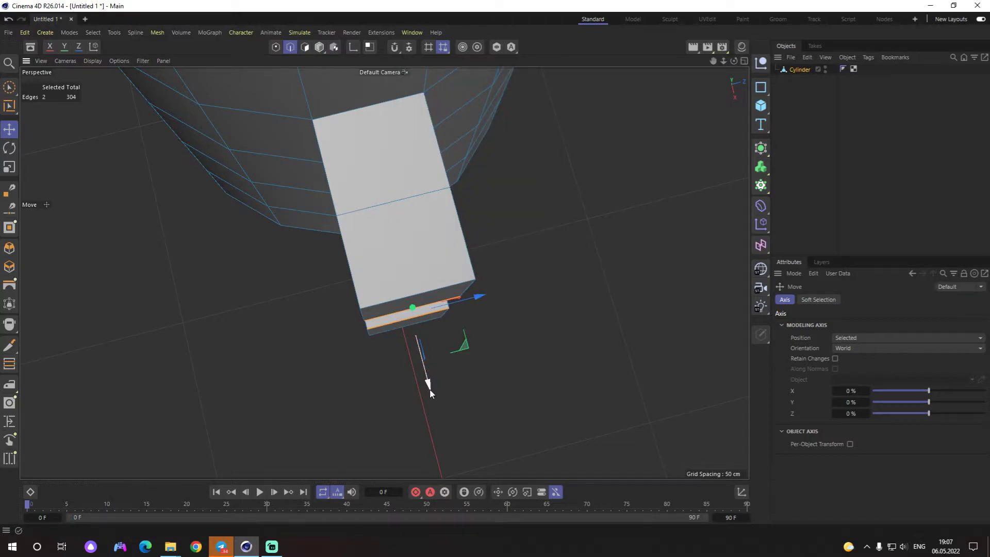
{"action": "mouse_move", "coordinate": [430, 393]}
{"action": "left_mouse_down", "text": "alt"}
{"action": "mouse_move", "coordinate": [573, 332]}
{"action": "mouse_move", "coordinate": [518, 178]}
{"action": "mouse_move", "coordinate": [521, 292]}
{"action": "mouse_move", "coordinate": [491, 265]}
{"action": "mouse_move", "coordinate": [442, 336]}
{"action": "mouse_move", "coordinate": [400, 258]}
{"action": "mouse_move", "coordinate": [437, 315]}
{"action": "mouse_move", "coordinate": [465, 303]}
{"action": "mouse_move", "coordinate": [450, 301]}
{"action": "mouse_move", "coordinate": [464, 278]}
{"action": "left_mouse_up", "text": "alt"}
{"action": "left_click_drag", "start_coordinate": [475, 264], "coordinate": [469, 261]}
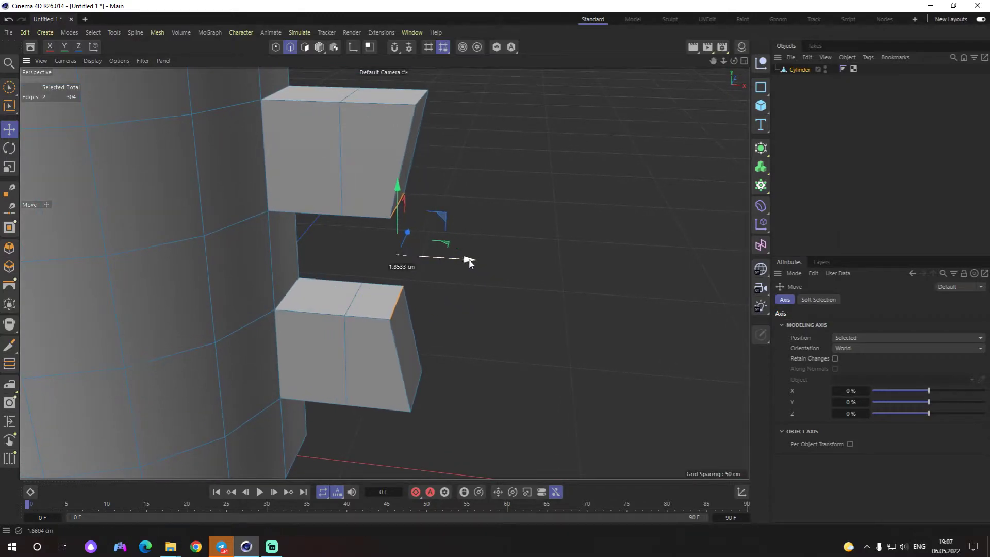
Step: Select a matching pair of edges on the lower and upper stubs
{"action": "left_click", "coordinate": [359, 302]}
{"action": "left_click_drag", "start_coordinate": [359, 302], "coordinate": [426, 271], "text": "alt"}
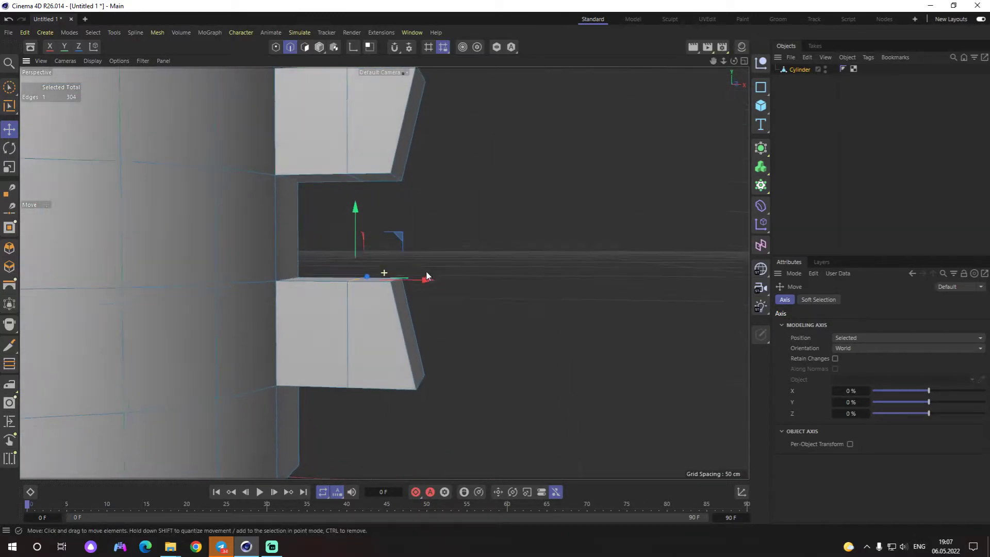
{"action": "left_click", "coordinate": [363, 177], "text": "shift"}
{"action": "mouse_move", "coordinate": [364, 176]}
{"action": "left_mouse_down", "text": "alt"}
{"action": "mouse_move", "coordinate": [432, 288]}
{"action": "mouse_move", "coordinate": [413, 381]}
{"action": "mouse_move", "coordinate": [411, 299]}
{"action": "left_mouse_up", "text": "alt"}
Step: Select the bottom edge of the lower stub and the top edge of the upper stub
{"action": "key", "text": "F5"}
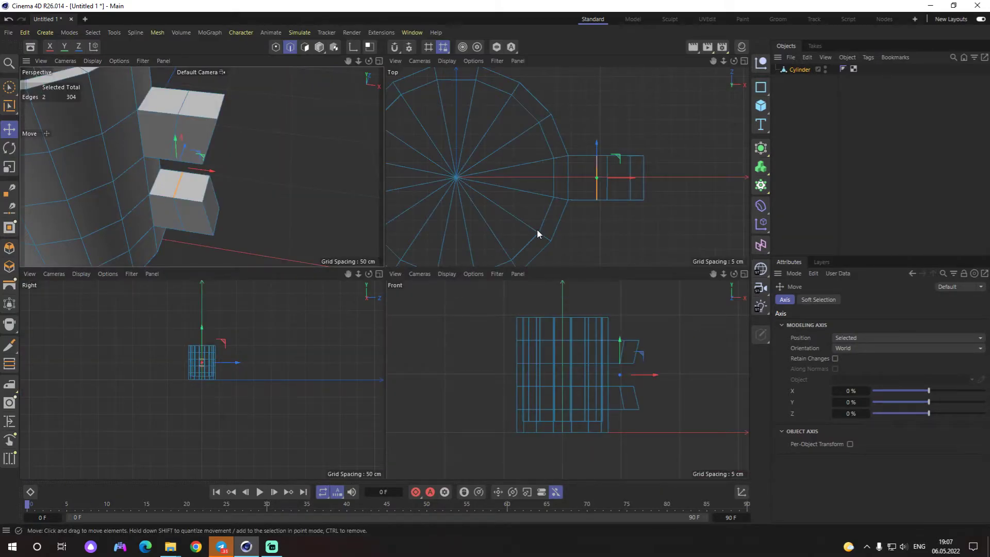
{"action": "key", "text": "F2"}
{"action": "key", "text": "F5"}
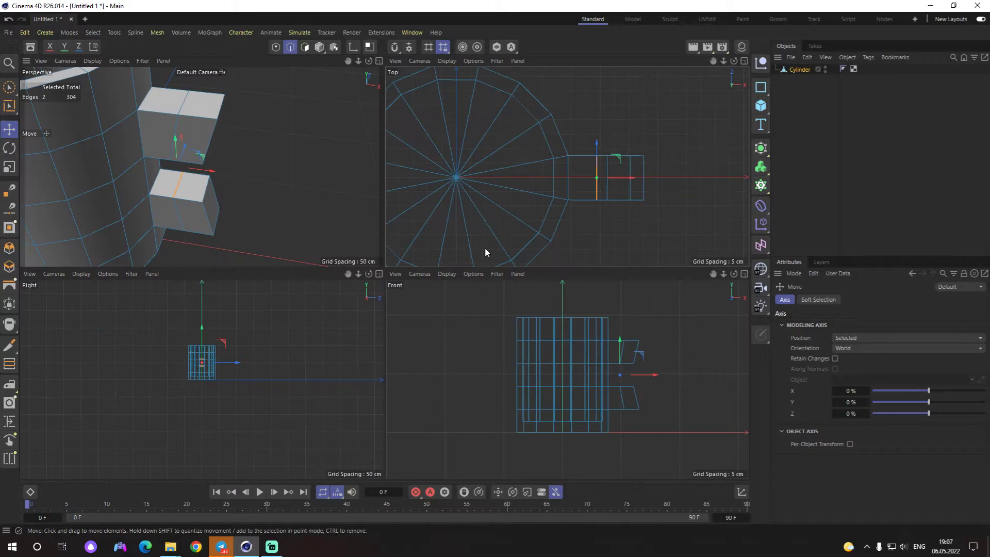
{"action": "key", "text": "F1"}
{"action": "left_click_drag", "start_coordinate": [339, 283], "coordinate": [424, 255], "text": "alt"}
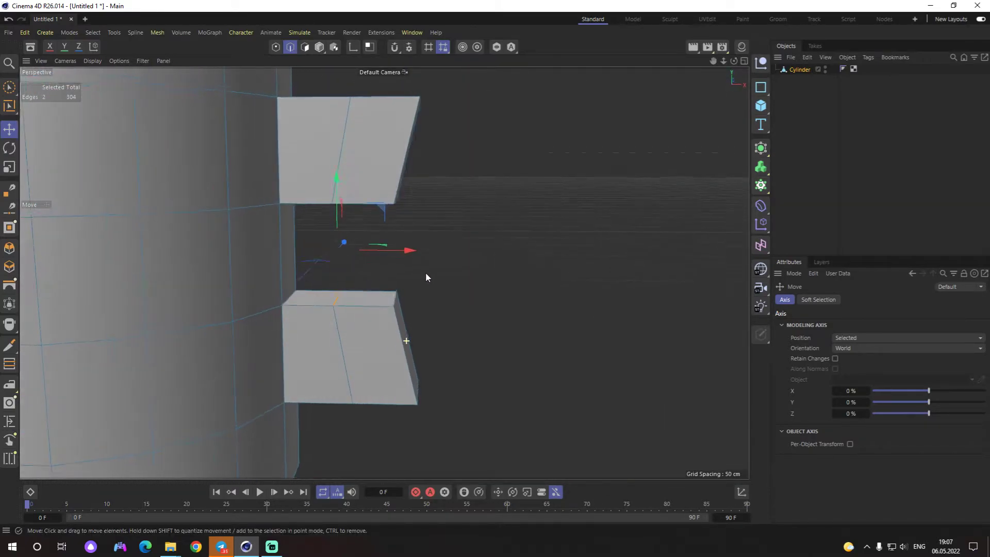
{"action": "mouse_move", "coordinate": [419, 380]}
{"action": "left_mouse_down", "text": "alt"}
{"action": "mouse_move", "coordinate": [357, 386]}
{"action": "mouse_move", "coordinate": [379, 398]}
{"action": "mouse_move", "coordinate": [491, 347]}
{"action": "left_mouse_up", "text": "alt"}
{"action": "left_click", "coordinate": [378, 398]}
{"action": "left_click", "coordinate": [397, 99], "text": "shift"}
{"action": "mouse_move", "coordinate": [423, 274]}
{"action": "left_mouse_down", "text": "alt"}
{"action": "mouse_move", "coordinate": [433, 355]}
{"action": "mouse_move", "coordinate": [457, 337]}
{"action": "mouse_move", "coordinate": [438, 264]}
{"action": "mouse_move", "coordinate": [427, 271]}
{"action": "left_mouse_up", "text": "alt"}
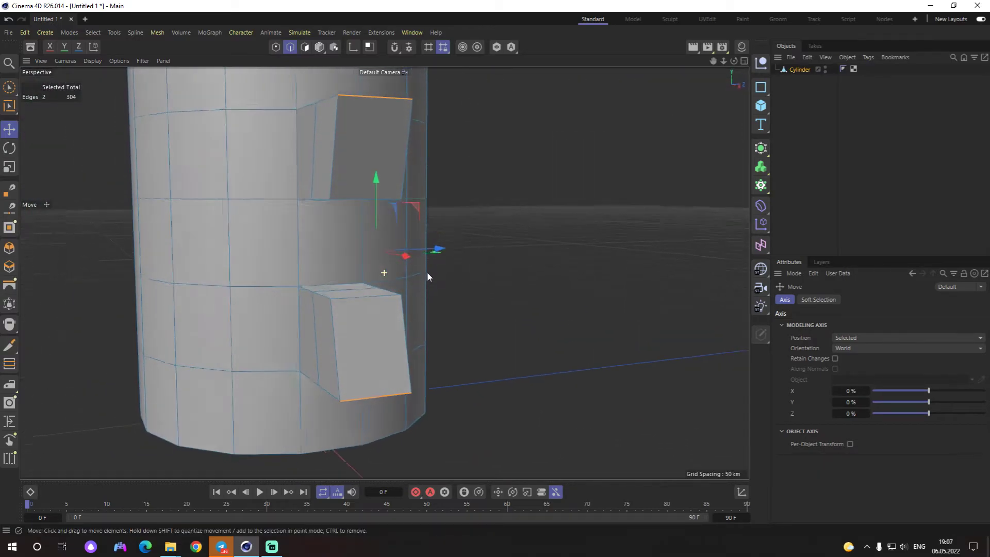
Step: Scale the outer edges together so both stubs angle toward each other, nudging slightly along X
{"action": "key", "text": "r"}
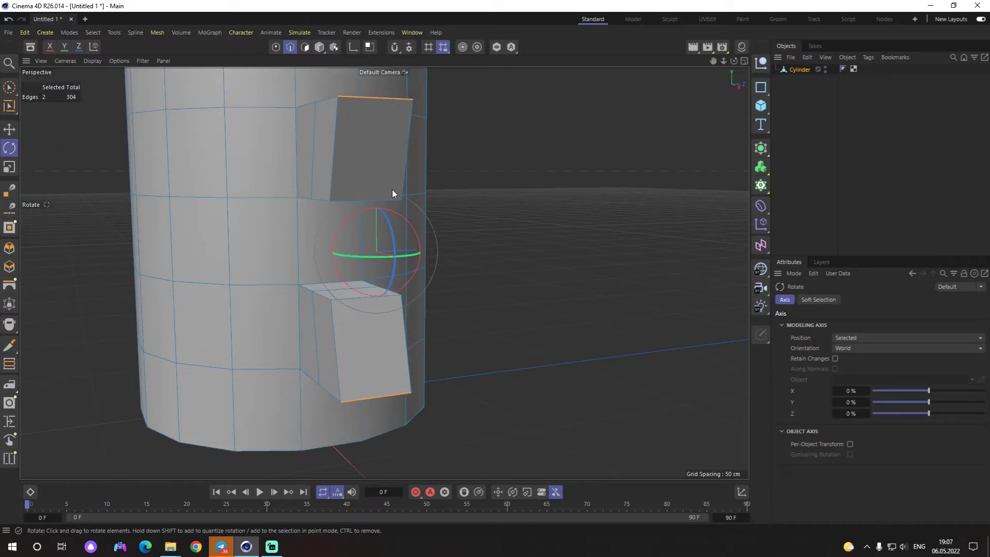
{"action": "key", "text": "t"}
{"action": "mouse_move", "coordinate": [379, 178]}
{"action": "left_mouse_down"}
{"action": "mouse_move", "coordinate": [452, 318]}
{"action": "mouse_move", "coordinate": [552, 304]}
{"action": "mouse_move", "coordinate": [536, 313]}
{"action": "mouse_move", "coordinate": [422, 305]}
{"action": "left_mouse_up"}
{"action": "left_click", "coordinate": [391, 300]}
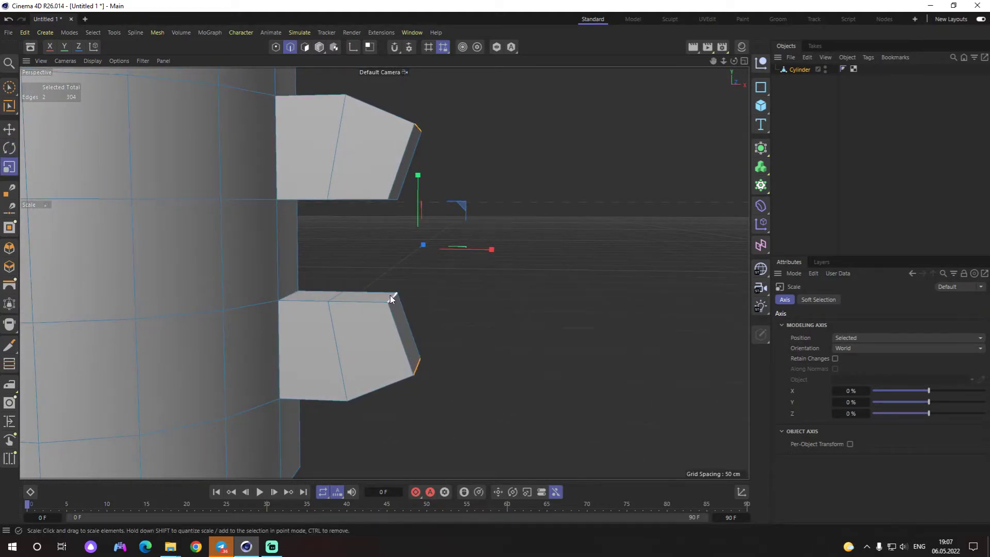
{"action": "key", "text": "e"}
{"action": "left_click_drag", "start_coordinate": [471, 250], "coordinate": [461, 249]}
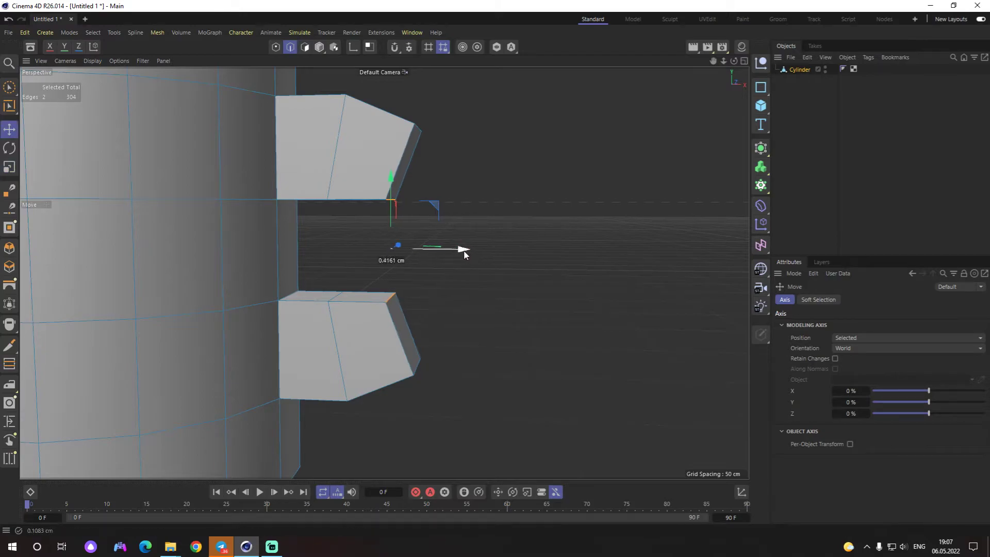
Step: Clear the edge selection and switch to Polygon mode
{"action": "mouse_move", "coordinate": [394, 225]}
{"action": "left_mouse_down", "text": "alt"}
{"action": "mouse_move", "coordinate": [493, 278]}
{"action": "mouse_move", "coordinate": [517, 327]}
{"action": "mouse_move", "coordinate": [501, 337]}
{"action": "left_mouse_up", "text": "alt"}
{"action": "left_click", "coordinate": [500, 333]}
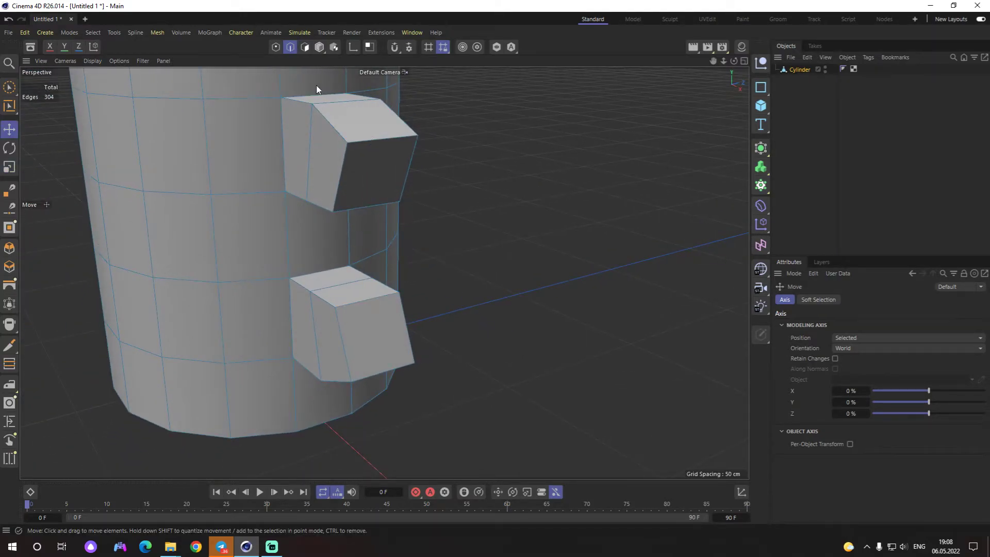
{"action": "left_click", "coordinate": [305, 47]}
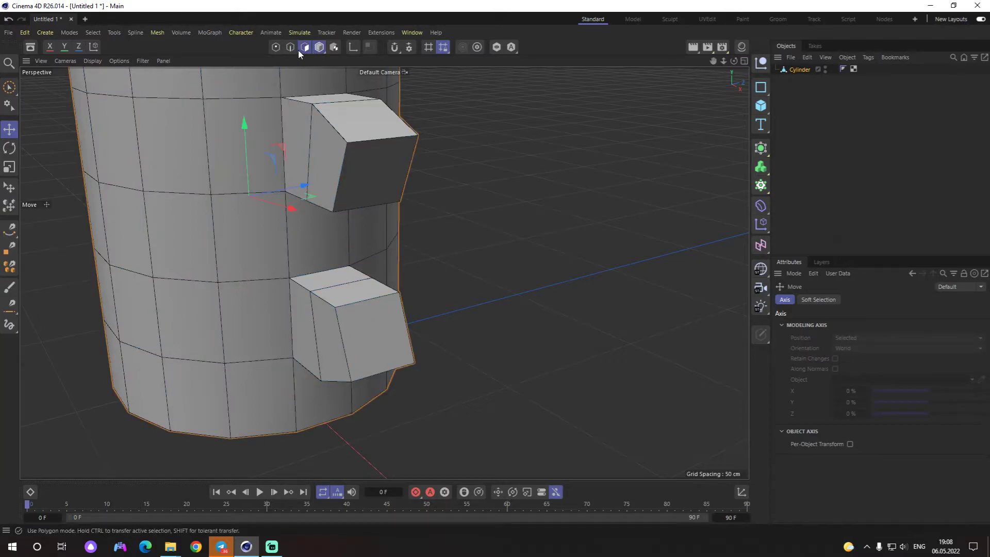
Step: Bridge the front faces of the upper and lower handle stubs into one closed handle
{"action": "left_click", "coordinate": [392, 175]}
{"action": "left_click", "coordinate": [376, 309], "text": "shift"}
{"action": "left_click_drag", "start_coordinate": [465, 358], "coordinate": [463, 380], "text": "alt"}
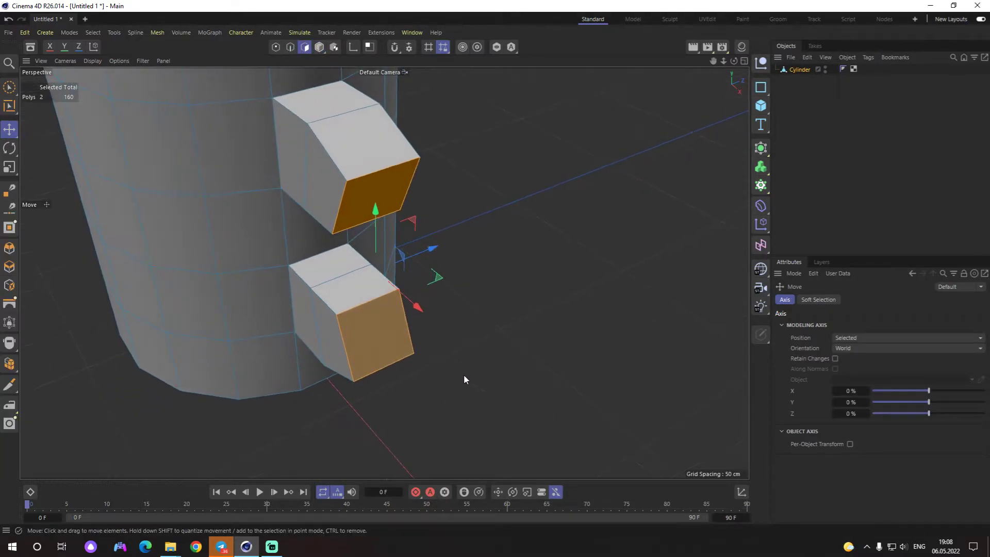
{"action": "right_click", "coordinate": [487, 251]}
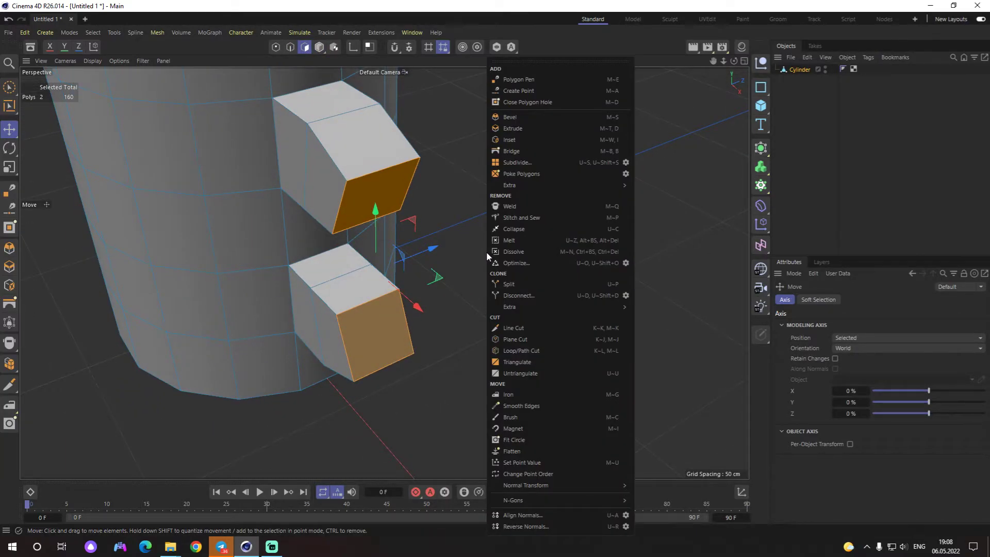
{"action": "left_click", "coordinate": [516, 151]}
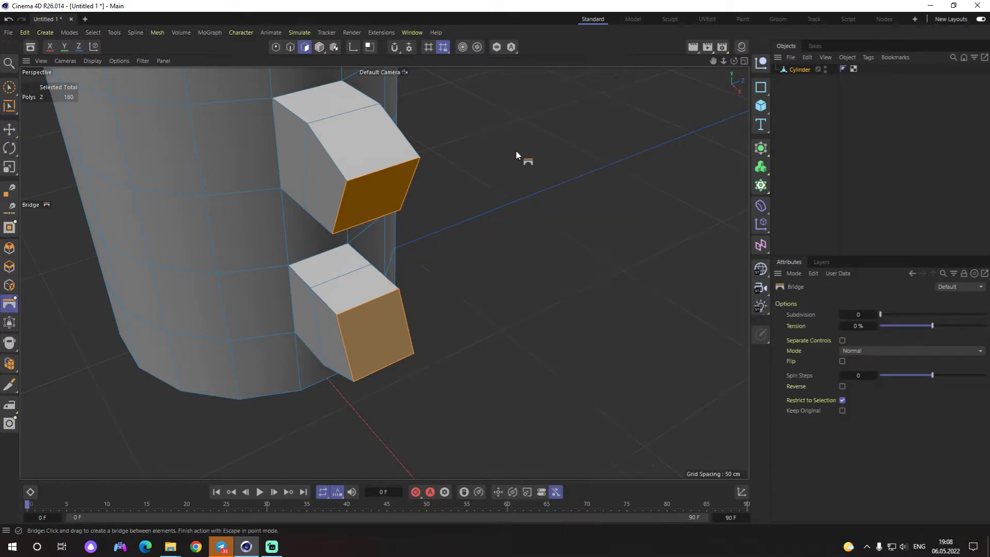
{"action": "mouse_move", "coordinate": [342, 274]}
{"action": "left_mouse_down", "text": "alt"}
{"action": "mouse_move", "coordinate": [375, 277]}
{"action": "mouse_move", "coordinate": [290, 155]}
{"action": "mouse_move", "coordinate": [297, 174]}
{"action": "left_mouse_up", "text": "alt"}
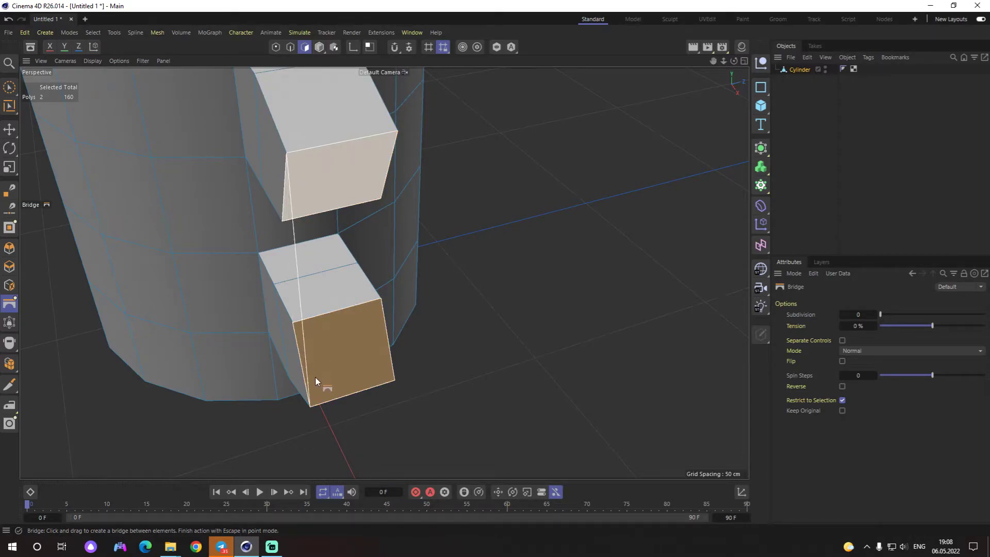
{"action": "mouse_move", "coordinate": [315, 401]}
{"action": "left_mouse_down"}
{"action": "mouse_move", "coordinate": [389, 328]}
{"action": "mouse_move", "coordinate": [433, 316]}
{"action": "left_mouse_up"}
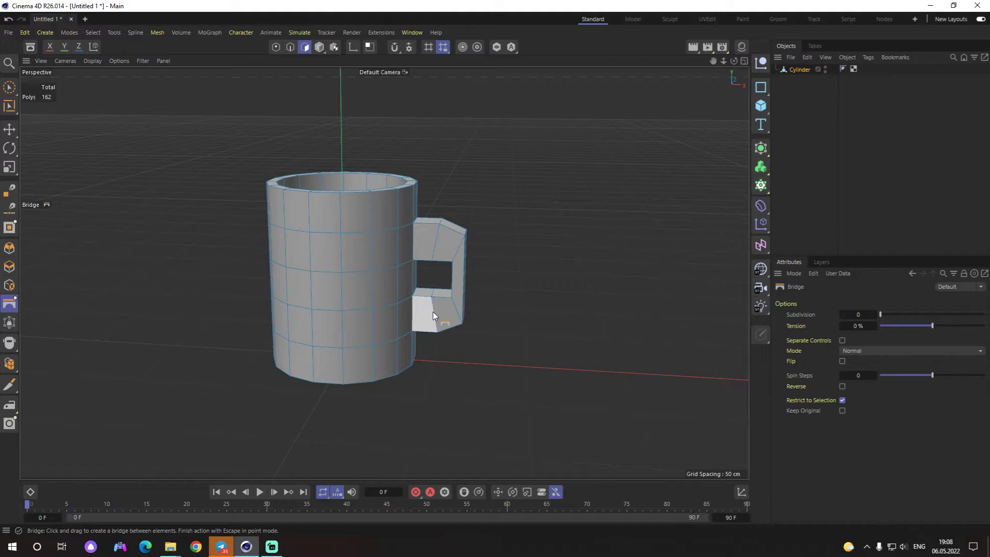
Step: Orbit and zoom around the mug to check the closed 162-polygon handle
{"action": "scroll", "coordinate": [464, 289], "scroll_direction": "up", "scroll_amount": 5}
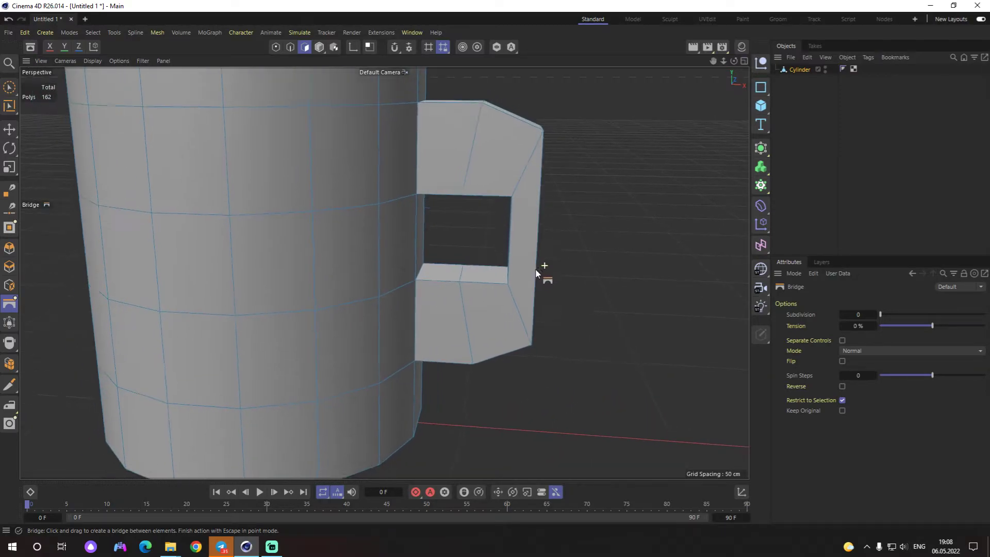
{"action": "scroll", "coordinate": [515, 289], "scroll_direction": "down", "scroll_amount": 5}
{"action": "mouse_move", "coordinate": [542, 310]}
{"action": "left_mouse_down", "text": "alt"}
{"action": "mouse_move", "coordinate": [501, 274]}
{"action": "mouse_move", "coordinate": [549, 283]}
{"action": "left_mouse_up", "text": "alt"}
{"action": "scroll", "coordinate": [547, 268], "scroll_direction": "up", "scroll_amount": 6}
{"action": "scroll", "coordinate": [553, 259], "scroll_direction": "down", "scroll_amount": 2}
{"action": "scroll", "coordinate": [518, 259], "scroll_direction": "down", "scroll_amount": 5}
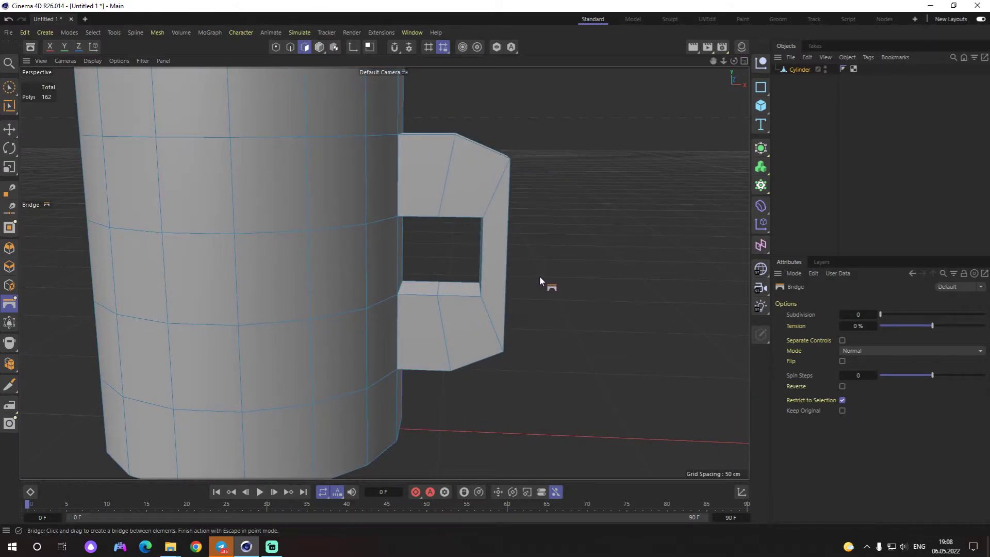
{"action": "left_click_drag", "start_coordinate": [544, 281], "coordinate": [531, 287], "text": "alt"}
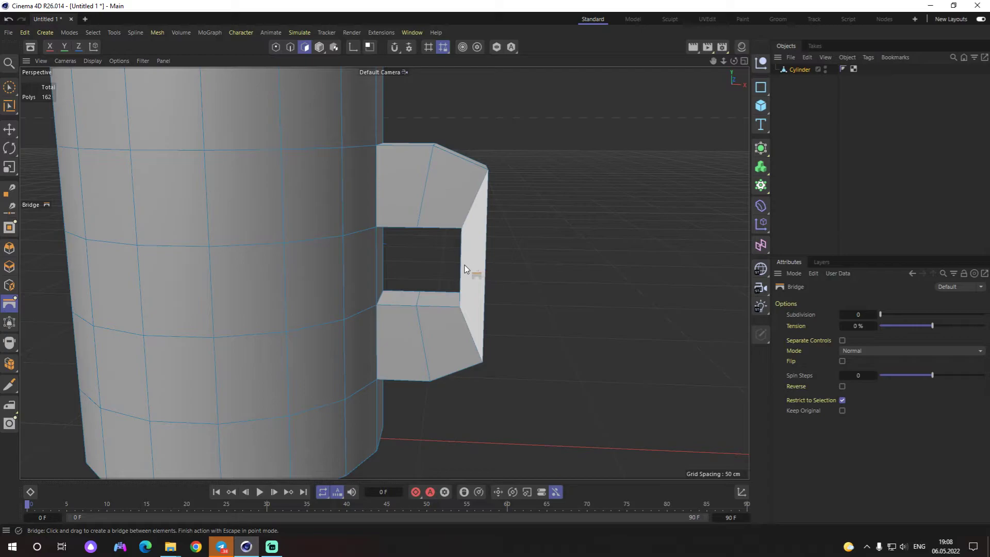
{"action": "scroll", "coordinate": [551, 320], "scroll_direction": "down", "scroll_amount": 3}
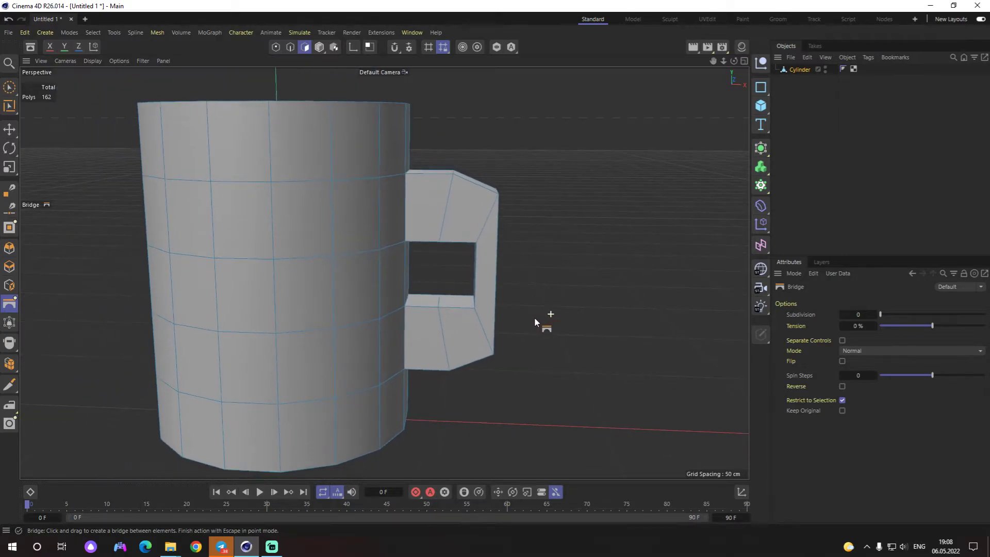
Step: Cut a Loop/Path Cut edge loop through the bridged handle section at a 50% offset
{"action": "right_click", "coordinate": [519, 264]}
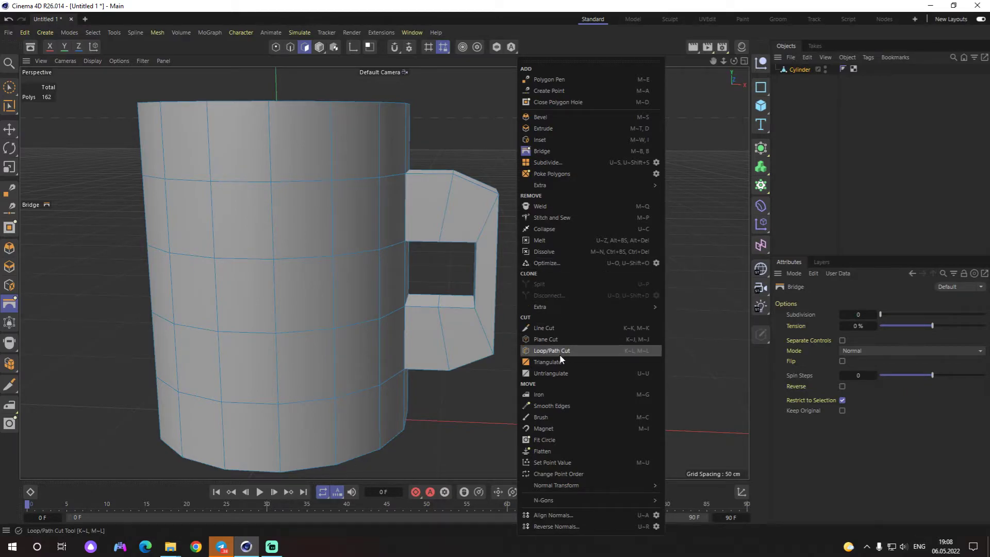
{"action": "left_click", "coordinate": [560, 354]}
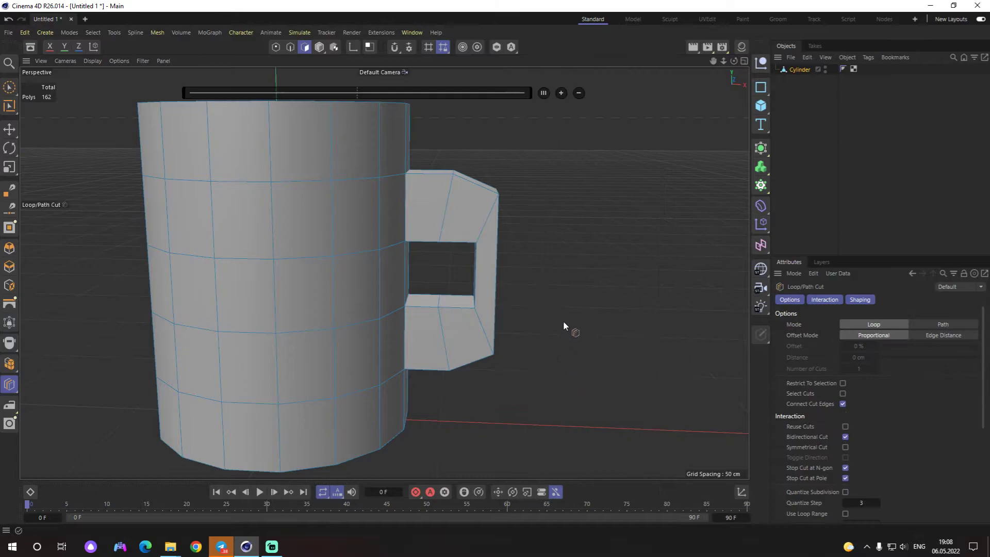
{"action": "scroll", "coordinate": [547, 294], "scroll_direction": "up", "scroll_amount": 3}
{"action": "mouse_move", "coordinate": [491, 258]}
{"action": "left_mouse_down", "text": "alt"}
{"action": "mouse_move", "coordinate": [469, 262]}
{"action": "mouse_move", "coordinate": [428, 309]}
{"action": "left_mouse_up", "text": "alt"}
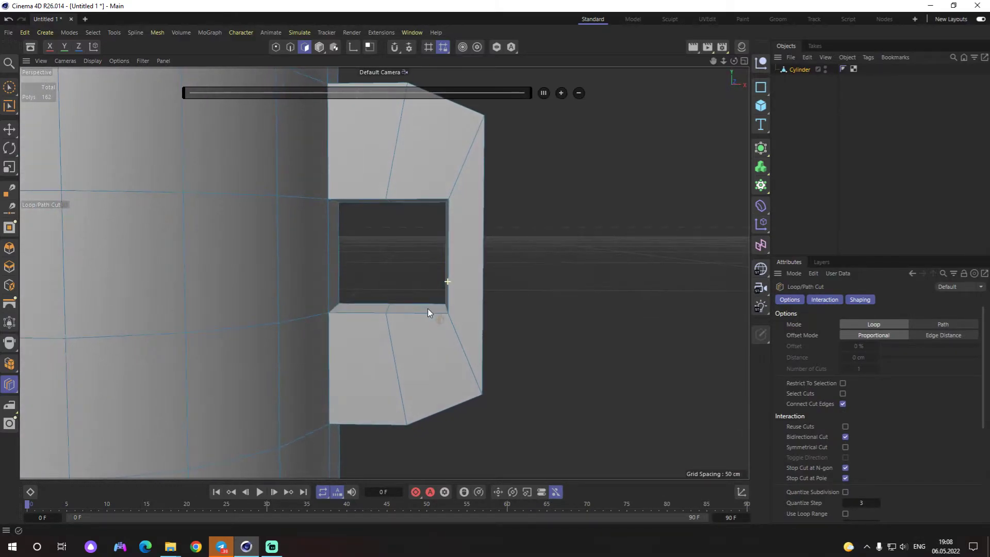
{"action": "left_click", "coordinate": [453, 261]}
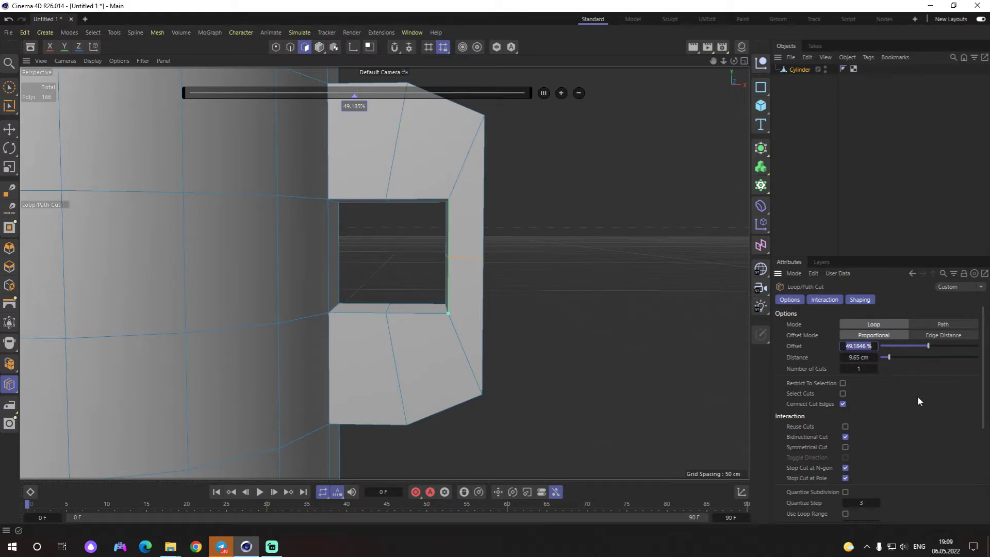
{"action": "type", "text": "50"}
{"action": "key", "text": "Return"}
{"action": "left_click", "coordinate": [7, 133]}
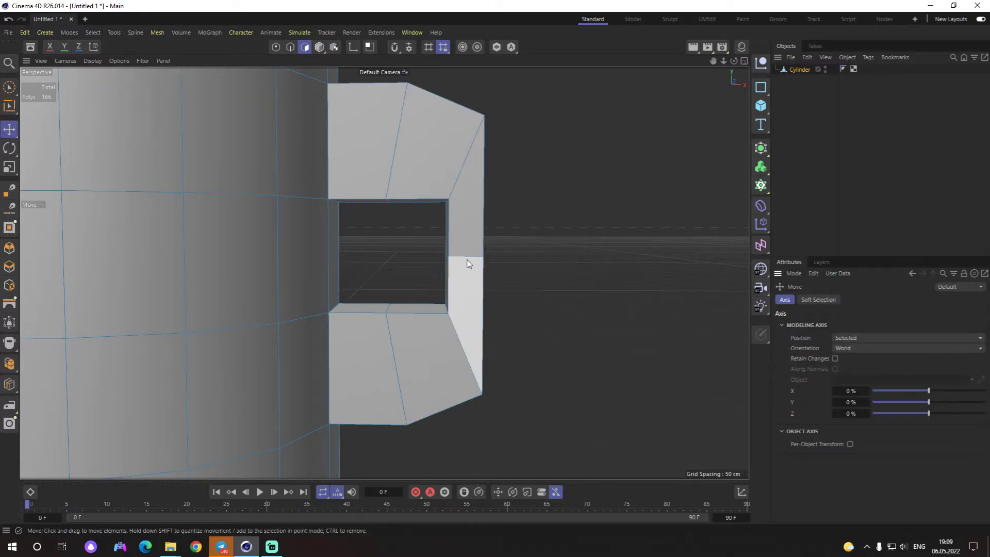
Step: In Edge mode, try moving a single handle edge, then undo the folded result
{"action": "mouse_move", "coordinate": [467, 263]}
{"action": "left_mouse_down", "text": "alt"}
{"action": "mouse_move", "coordinate": [509, 286]}
{"action": "mouse_move", "coordinate": [339, 283]}
{"action": "mouse_move", "coordinate": [444, 298]}
{"action": "mouse_move", "coordinate": [557, 297]}
{"action": "mouse_move", "coordinate": [517, 303]}
{"action": "mouse_move", "coordinate": [515, 268]}
{"action": "left_mouse_up", "text": "alt"}
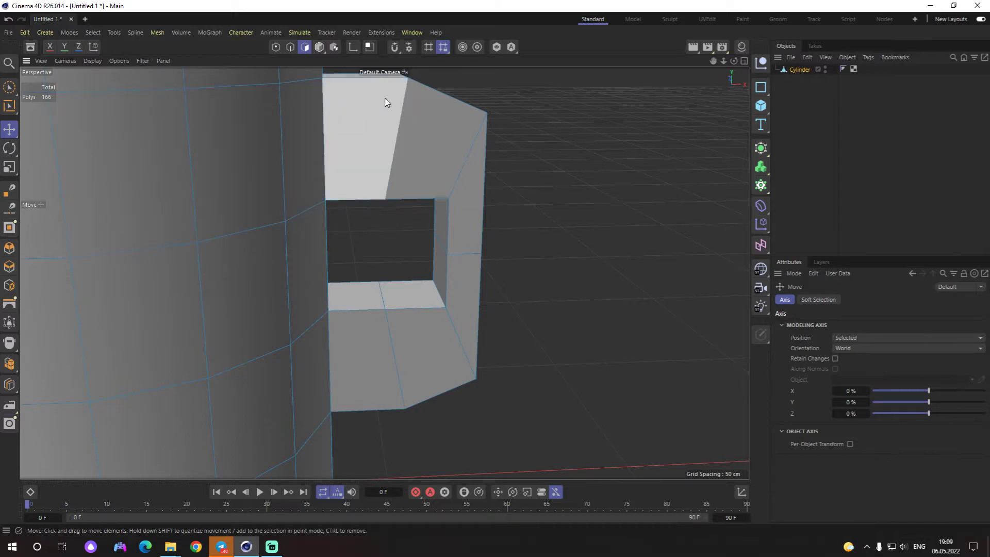
{"action": "left_click", "coordinate": [290, 48]}
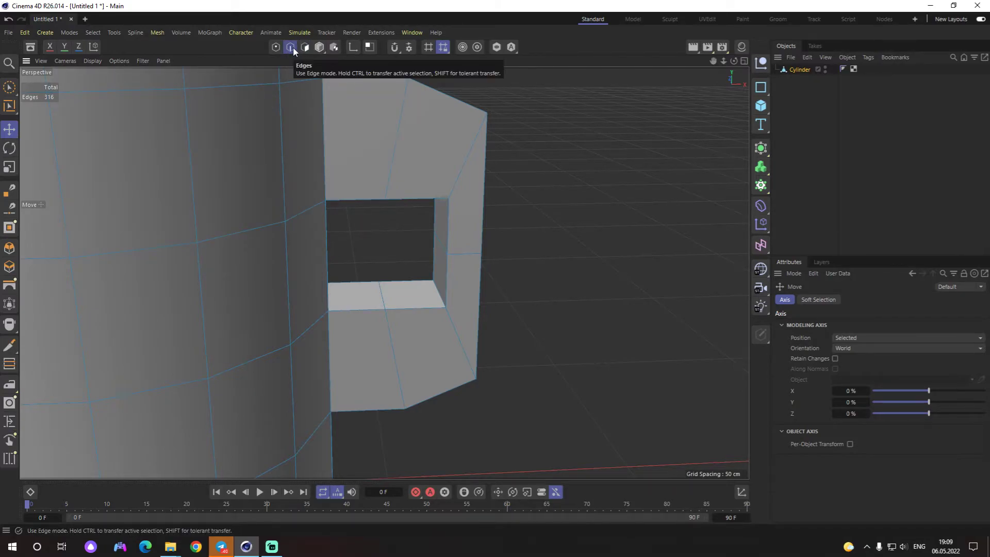
{"action": "left_click", "coordinate": [466, 258]}
{"action": "mouse_move", "coordinate": [545, 267]}
{"action": "left_mouse_down"}
{"action": "mouse_move", "coordinate": [581, 287]}
{"action": "mouse_move", "coordinate": [496, 295]}
{"action": "mouse_move", "coordinate": [682, 342]}
{"action": "left_mouse_up"}
{"action": "key", "text": "ctrl+z"}
Step: Loop-select the handle opening's edges and push its outer side out along X
{"action": "mouse_move", "coordinate": [428, 252]}
{"action": "left_mouse_down", "text": "alt"}
{"action": "mouse_move", "coordinate": [418, 260]}
{"action": "mouse_move", "coordinate": [473, 266]}
{"action": "left_mouse_up", "text": "alt"}
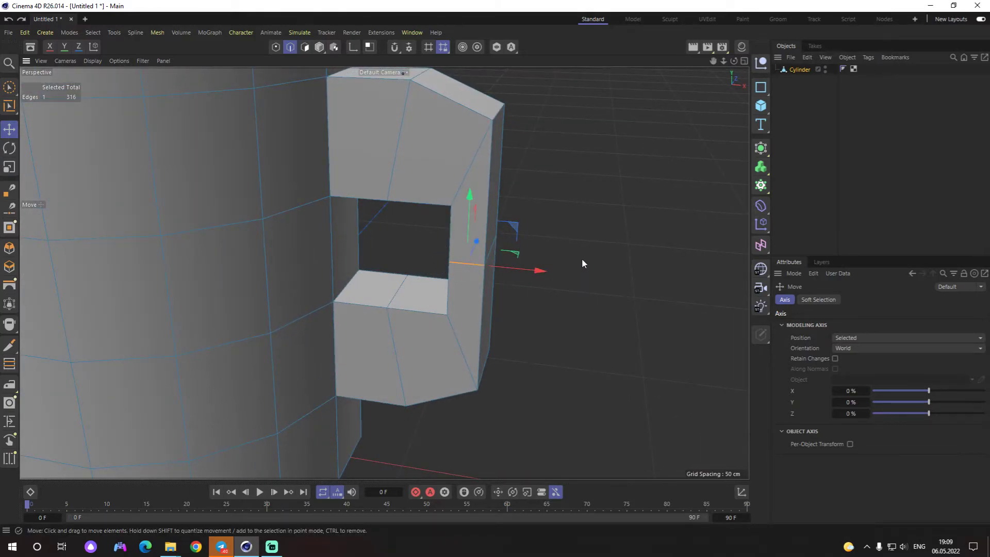
{"action": "mouse_move", "coordinate": [582, 259]}
{"action": "left_mouse_down", "text": "alt"}
{"action": "mouse_move", "coordinate": [406, 354]}
{"action": "mouse_move", "coordinate": [422, 386]}
{"action": "mouse_move", "coordinate": [549, 316]}
{"action": "left_mouse_up", "text": "alt"}
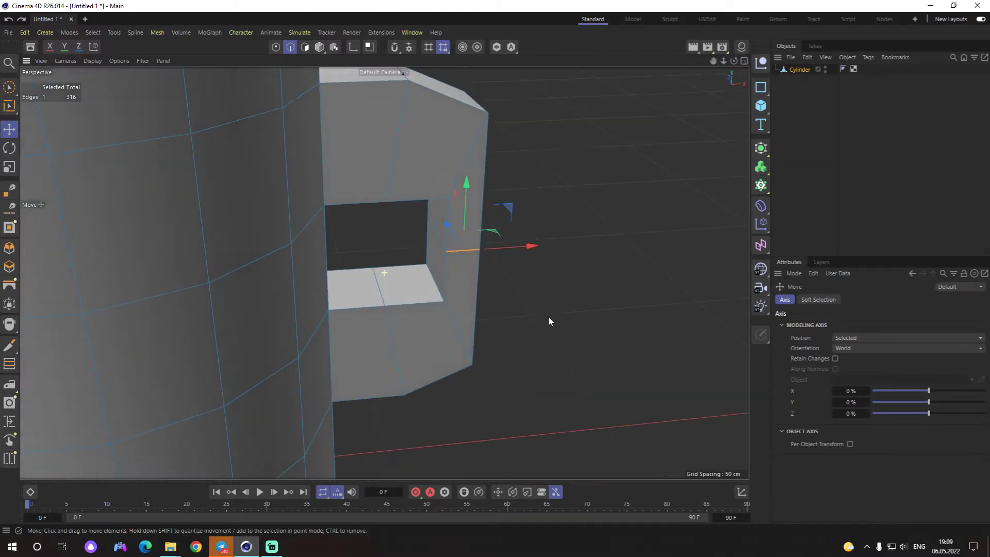
{"action": "double_click", "coordinate": [464, 252]}
{"action": "mouse_move", "coordinate": [539, 283]}
{"action": "left_mouse_down", "text": "alt"}
{"action": "mouse_move", "coordinate": [218, 268]}
{"action": "mouse_move", "coordinate": [540, 281]}
{"action": "left_mouse_up", "text": "alt"}
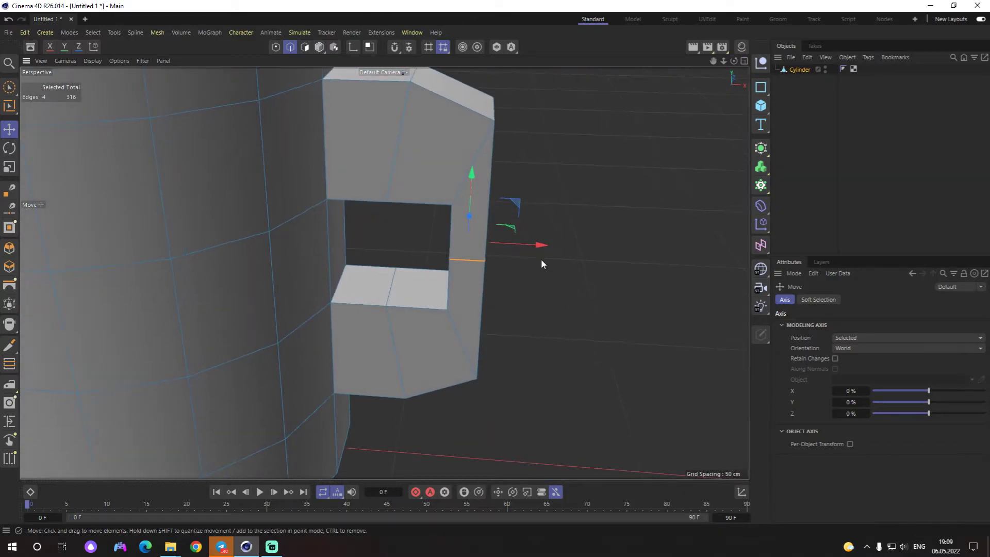
{"action": "mouse_move", "coordinate": [540, 247]}
{"action": "left_mouse_down"}
{"action": "mouse_move", "coordinate": [566, 248]}
{"action": "mouse_move", "coordinate": [592, 292]}
{"action": "mouse_move", "coordinate": [592, 261]}
{"action": "mouse_move", "coordinate": [590, 298]}
{"action": "mouse_move", "coordinate": [500, 320]}
{"action": "mouse_move", "coordinate": [556, 309]}
{"action": "mouse_move", "coordinate": [494, 290]}
{"action": "mouse_move", "coordinate": [481, 264]}
{"action": "mouse_move", "coordinate": [475, 274]}
{"action": "left_mouse_up"}
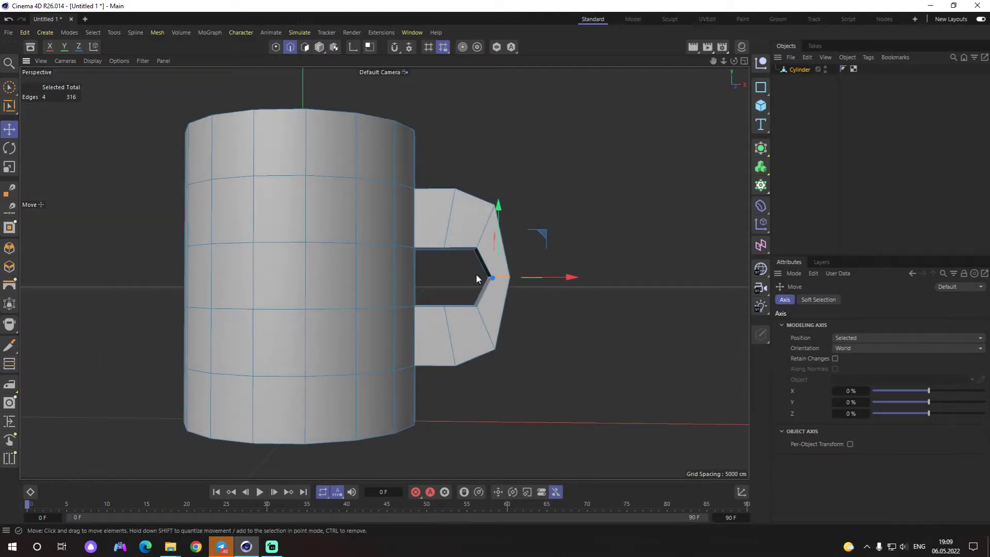
Step: Check the handle in the four-view and front views, then return to Perspective
{"action": "middle_click", "coordinate": [475, 274]}
{"action": "middle_click", "coordinate": [582, 360]}
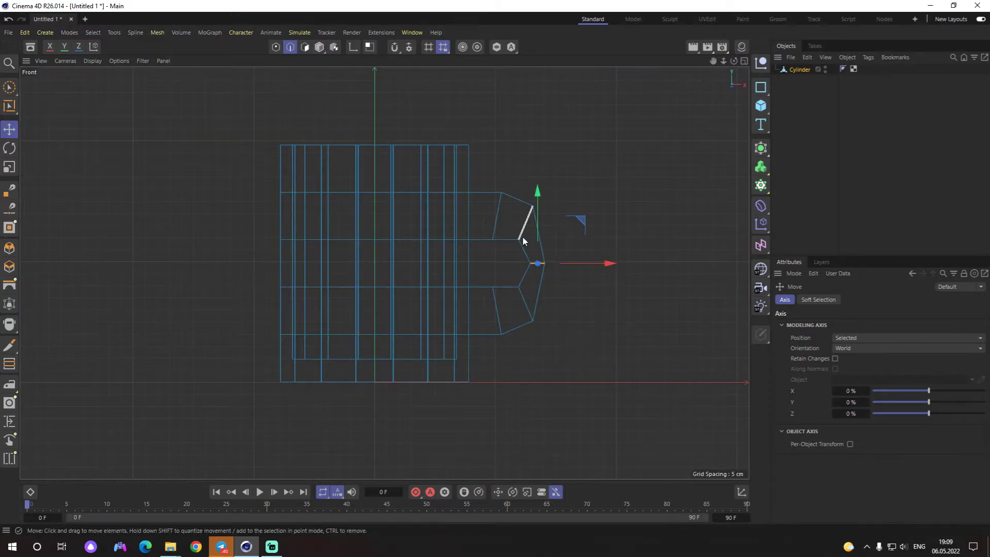
{"action": "scroll", "coordinate": [565, 240], "scroll_direction": "up", "scroll_amount": 5}
{"action": "scroll", "coordinate": [539, 279], "scroll_direction": "down", "scroll_amount": 4}
{"action": "scroll", "coordinate": [595, 260], "scroll_direction": "up", "scroll_amount": 2}
{"action": "middle_click_drag", "start_coordinate": [594, 259], "coordinate": [483, 191], "text": "alt"}
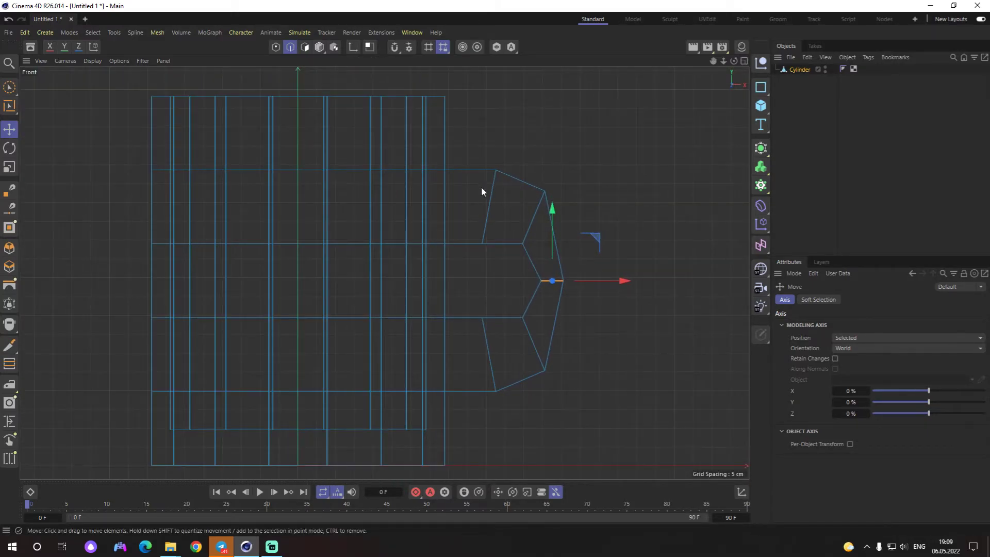
{"action": "middle_click", "coordinate": [481, 187]}
{"action": "key", "text": "F1"}
{"action": "scroll", "coordinate": [546, 291], "scroll_direction": "up", "scroll_amount": 3}
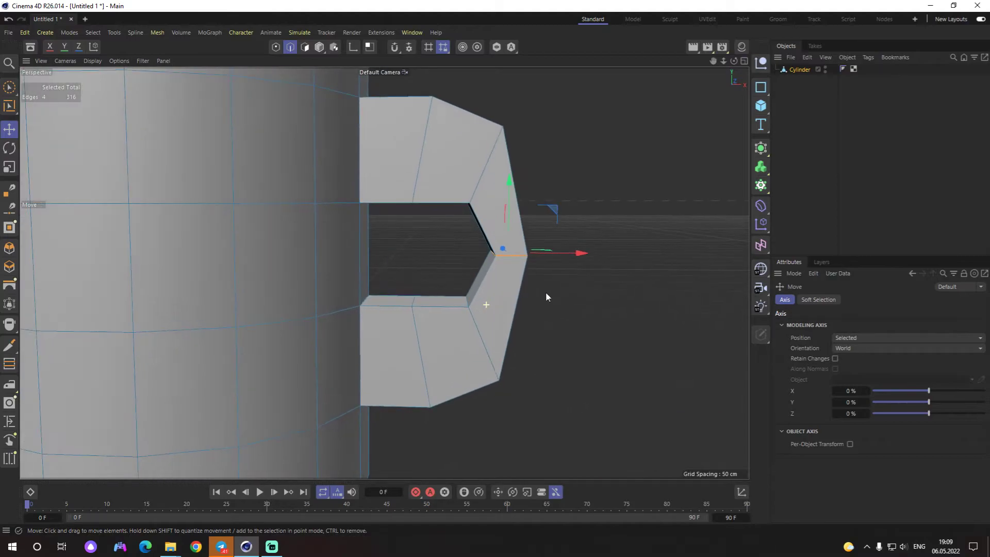
{"action": "left_click_drag", "start_coordinate": [546, 292], "coordinate": [527, 308], "text": "alt"}
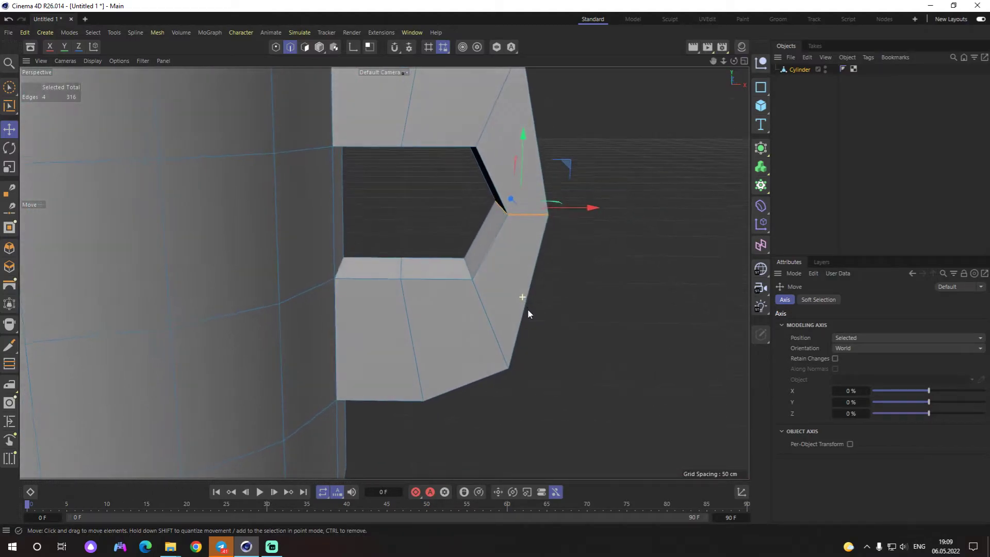
Step: Scale the inner opening's top and bottom edges along Y to about 130% taller
{"action": "left_click", "coordinate": [403, 262]}
{"action": "mouse_move", "coordinate": [477, 264]}
{"action": "left_mouse_down", "text": "alt"}
{"action": "mouse_move", "coordinate": [413, 183]}
{"action": "mouse_move", "coordinate": [470, 298]}
{"action": "left_mouse_up", "text": "alt"}
{"action": "mouse_move", "coordinate": [444, 196]}
{"action": "left_mouse_down", "text": "alt"}
{"action": "mouse_move", "coordinate": [491, 295]}
{"action": "mouse_move", "coordinate": [389, 323]}
{"action": "mouse_move", "coordinate": [506, 287]}
{"action": "left_mouse_up", "text": "alt"}
{"action": "key", "text": "t"}
{"action": "mouse_move", "coordinate": [406, 149]}
{"action": "left_mouse_down"}
{"action": "mouse_move", "coordinate": [401, 126]}
{"action": "mouse_move", "coordinate": [478, 213]}
{"action": "left_mouse_up"}
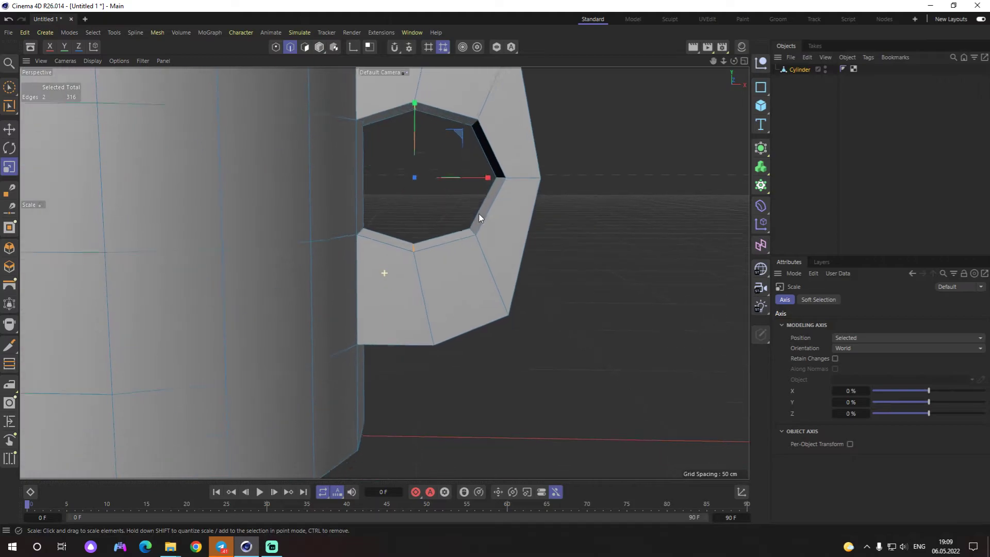
Step: Scale two edges of the handle opening down to about 90%
{"action": "scroll", "coordinate": [454, 341], "scroll_direction": "up", "scroll_amount": 5}
{"action": "left_click", "coordinate": [449, 294]}
{"action": "scroll", "coordinate": [490, 304], "scroll_direction": "down", "scroll_amount": 5}
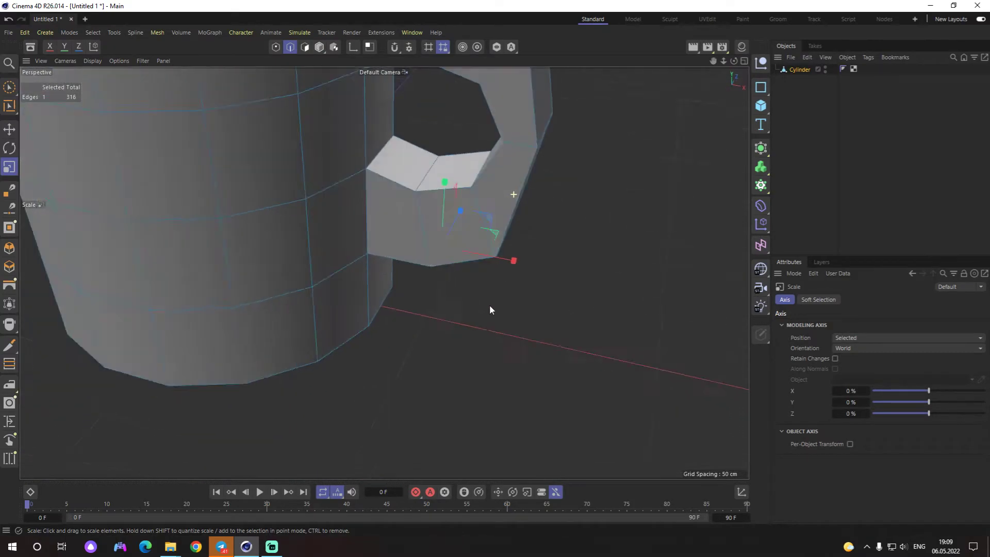
{"action": "left_click_drag", "start_coordinate": [490, 304], "coordinate": [463, 340], "text": "alt"}
{"action": "left_click", "coordinate": [423, 117], "text": "shift"}
{"action": "mouse_move", "coordinate": [423, 117]}
{"action": "left_mouse_down", "text": "alt"}
{"action": "mouse_move", "coordinate": [509, 194]}
{"action": "mouse_move", "coordinate": [461, 215]}
{"action": "left_mouse_up", "text": "alt"}
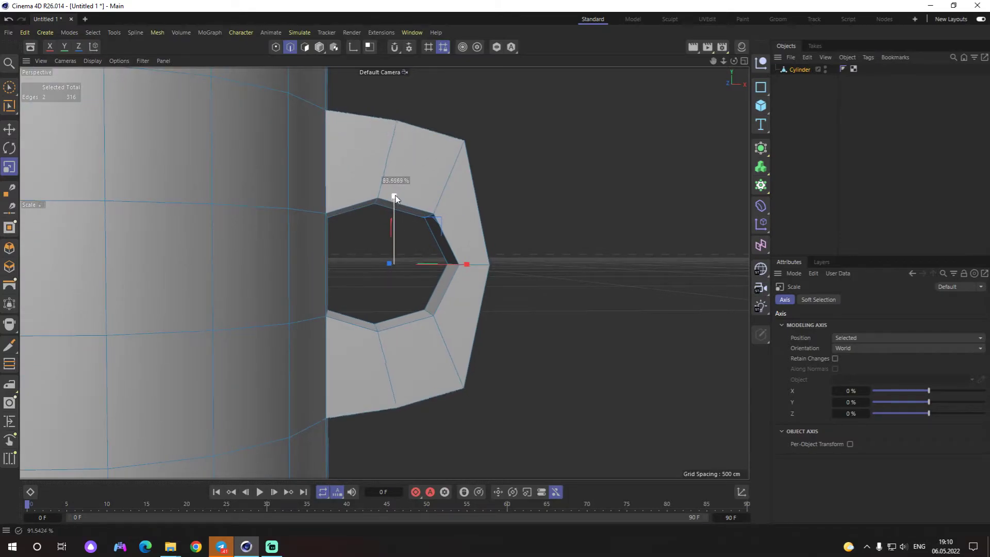
{"action": "mouse_move", "coordinate": [396, 195]}
{"action": "left_mouse_down"}
{"action": "mouse_move", "coordinate": [533, 234]}
{"action": "mouse_move", "coordinate": [468, 193]}
{"action": "left_mouse_up"}
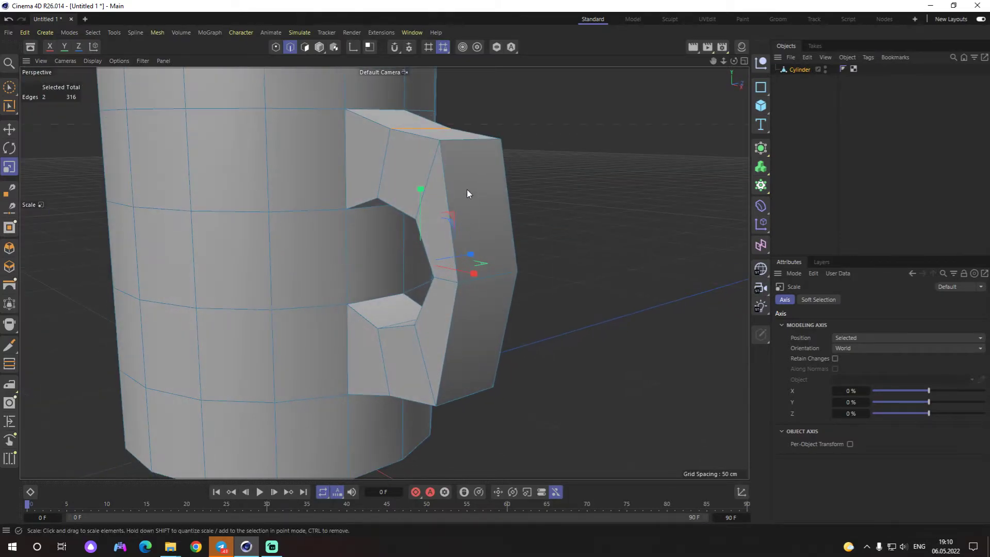
Step: Select the handle's outer top and bottom edges, then an outer edge with Move
{"action": "left_click", "coordinate": [468, 143]}
{"action": "left_click_drag", "start_coordinate": [536, 362], "coordinate": [524, 320], "text": "alt"}
{"action": "left_click", "coordinate": [459, 345], "text": "shift"}
{"action": "mouse_move", "coordinate": [459, 344]}
{"action": "left_mouse_down", "text": "alt"}
{"action": "mouse_move", "coordinate": [540, 326]}
{"action": "mouse_move", "coordinate": [467, 135]}
{"action": "mouse_move", "coordinate": [549, 262]}
{"action": "mouse_move", "coordinate": [583, 253]}
{"action": "mouse_move", "coordinate": [520, 214]}
{"action": "mouse_move", "coordinate": [511, 258]}
{"action": "mouse_move", "coordinate": [529, 241]}
{"action": "left_mouse_up", "text": "alt"}
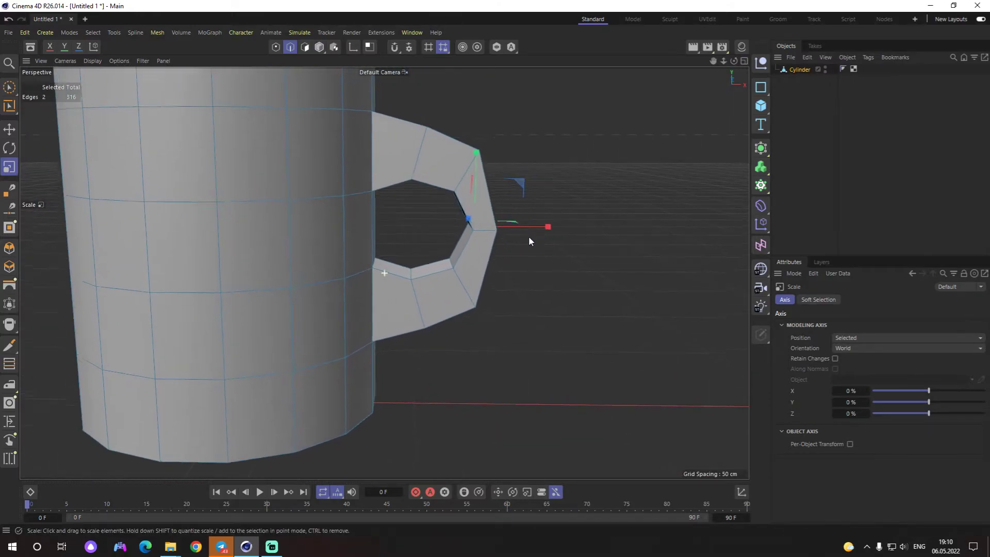
{"action": "scroll", "coordinate": [505, 258], "scroll_direction": "up", "scroll_amount": 3}
{"action": "left_click_drag", "start_coordinate": [466, 233], "coordinate": [491, 264], "text": "alt"}
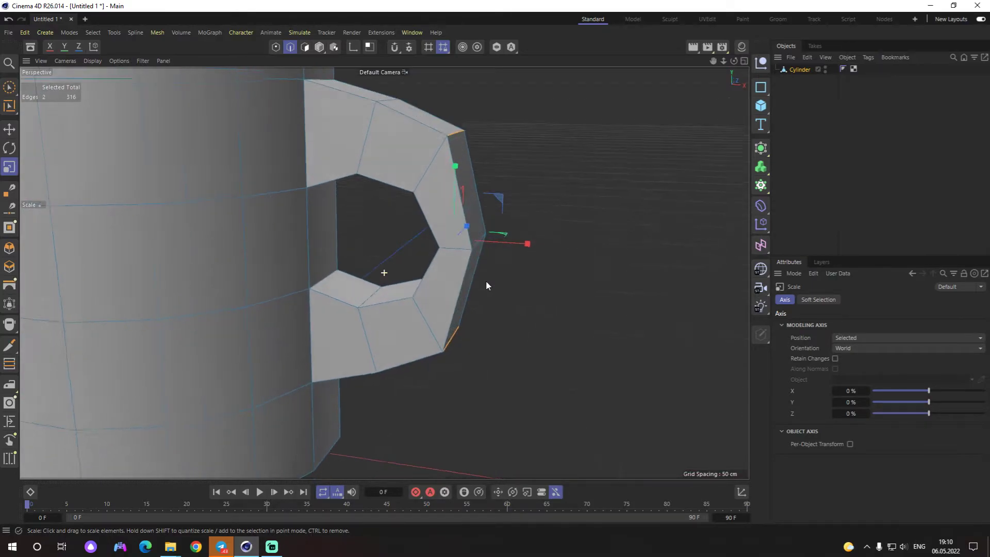
{"action": "left_click", "coordinate": [535, 291]}
{"action": "left_click", "coordinate": [478, 252]}
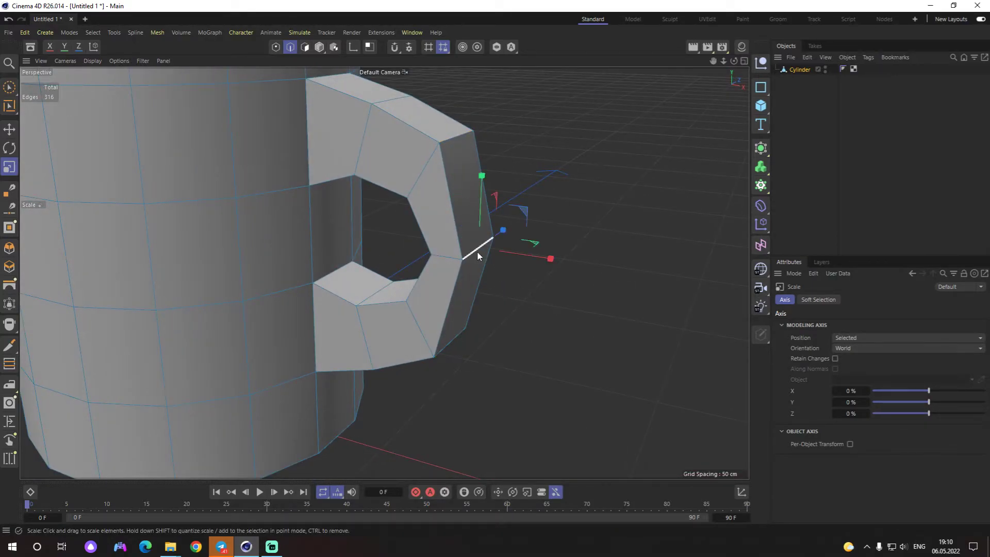
{"action": "key", "text": "e"}
{"action": "mouse_move", "coordinate": [553, 261]}
{"action": "left_mouse_down", "text": "alt"}
{"action": "mouse_move", "coordinate": [561, 278]}
{"action": "mouse_move", "coordinate": [586, 276]}
{"action": "mouse_move", "coordinate": [555, 274]}
{"action": "mouse_move", "coordinate": [479, 299]}
{"action": "mouse_move", "coordinate": [385, 259]}
{"action": "left_mouse_up", "text": "alt"}
{"action": "left_click", "coordinate": [577, 282]}
Step: Orbit and zoom out to review the whole mug and handle hole
{"action": "scroll", "coordinate": [389, 279], "scroll_direction": "up", "scroll_amount": 3}
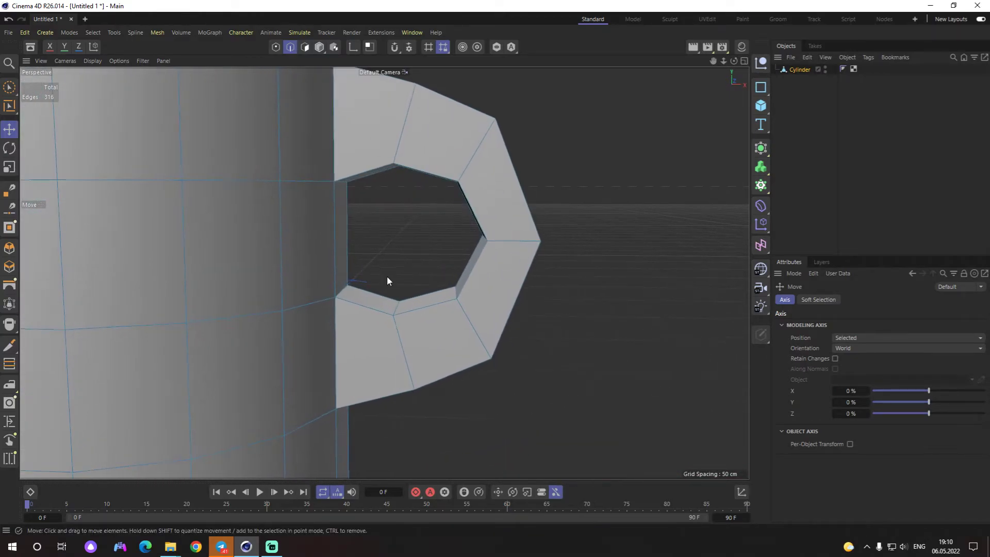
{"action": "middle_click_drag", "start_coordinate": [387, 277], "coordinate": [388, 218], "text": "alt"}
{"action": "mouse_move", "coordinate": [435, 325]}
{"action": "left_mouse_down", "text": "alt"}
{"action": "mouse_move", "coordinate": [366, 266]}
{"action": "mouse_move", "coordinate": [380, 354]}
{"action": "left_mouse_up", "text": "alt"}
{"action": "scroll", "coordinate": [380, 354], "scroll_direction": "down", "scroll_amount": 5}
{"action": "mouse_move", "coordinate": [407, 242]}
{"action": "left_mouse_down", "text": "alt"}
{"action": "mouse_move", "coordinate": [458, 326]}
{"action": "mouse_move", "coordinate": [508, 349]}
{"action": "mouse_move", "coordinate": [394, 307]}
{"action": "mouse_move", "coordinate": [461, 324]}
{"action": "mouse_move", "coordinate": [509, 308]}
{"action": "mouse_move", "coordinate": [451, 305]}
{"action": "mouse_move", "coordinate": [376, 239]}
{"action": "left_mouse_up", "text": "alt"}
{"action": "scroll", "coordinate": [412, 248], "scroll_direction": "up", "scroll_amount": 4}
{"action": "mouse_move", "coordinate": [484, 260]}
{"action": "left_mouse_down", "text": "alt"}
{"action": "mouse_move", "coordinate": [497, 291]}
{"action": "mouse_move", "coordinate": [413, 268]}
{"action": "left_mouse_up", "text": "alt"}
Step: Raise inner handle edges slightly, about 2 cm and 2.8 cm, to round the loop
{"action": "left_click", "coordinate": [415, 270]}
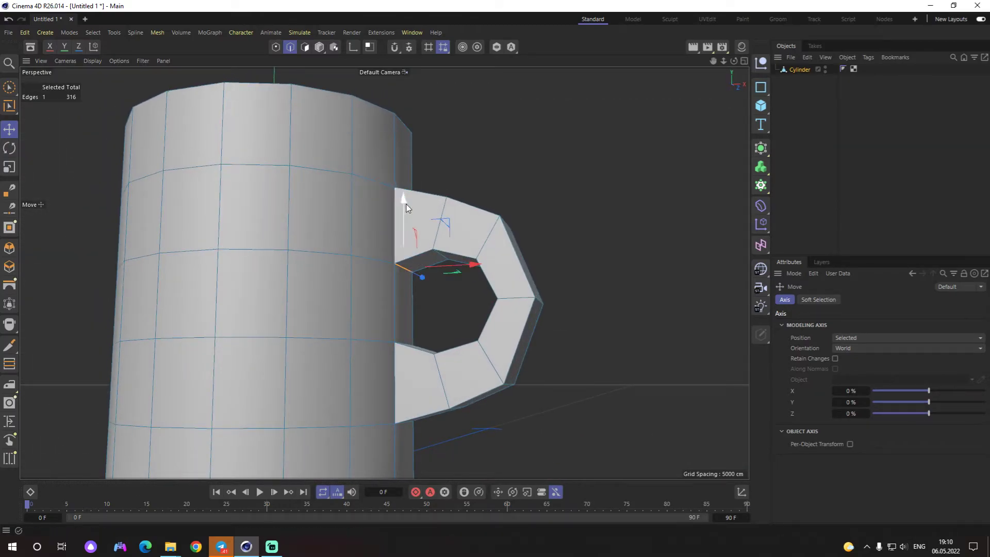
{"action": "left_click_drag", "start_coordinate": [409, 205], "coordinate": [409, 199]}
{"action": "scroll", "coordinate": [455, 293], "scroll_direction": "down", "scroll_amount": 3}
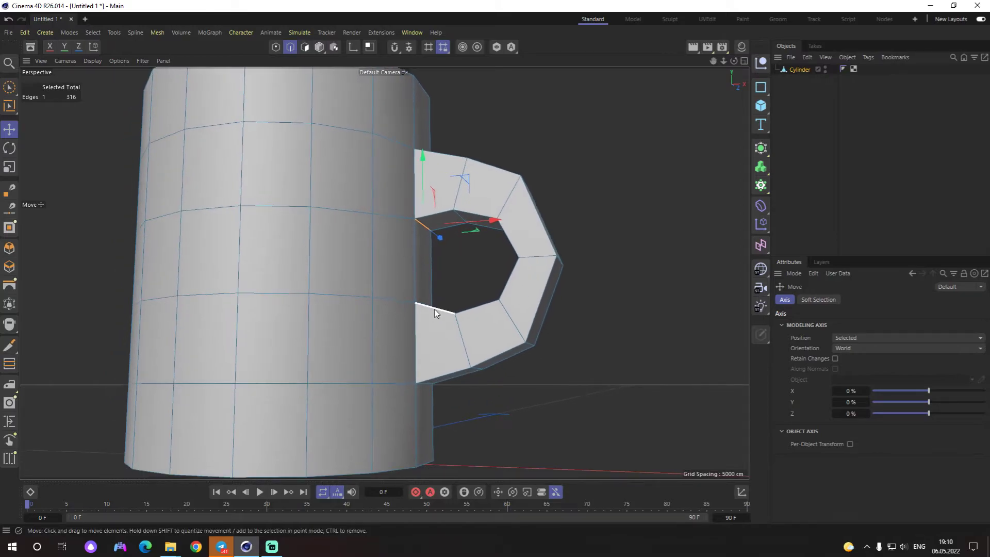
{"action": "mouse_move", "coordinate": [455, 293]}
{"action": "left_mouse_down", "text": "alt"}
{"action": "mouse_move", "coordinate": [427, 301]}
{"action": "mouse_move", "coordinate": [429, 239]}
{"action": "left_mouse_up", "text": "alt"}
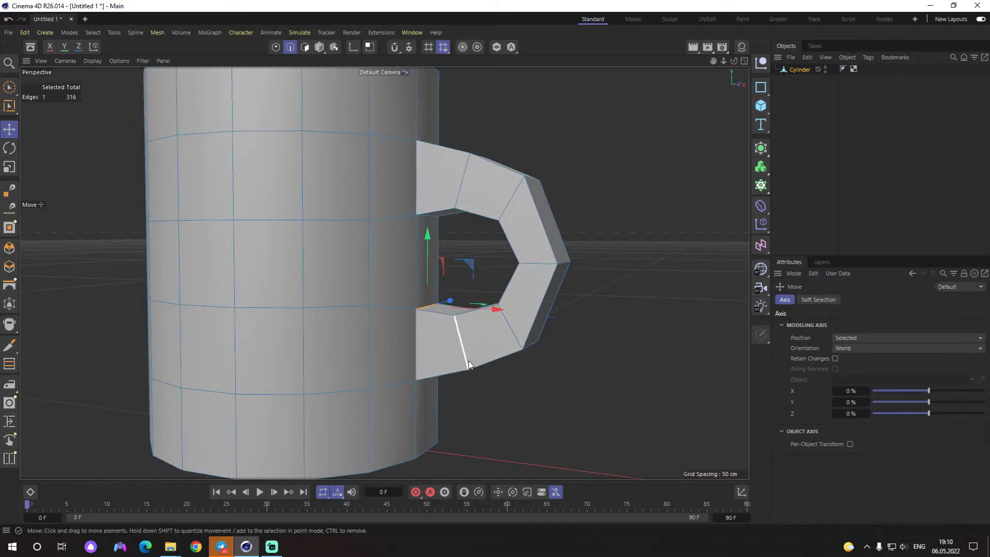
{"action": "scroll", "coordinate": [467, 356], "scroll_direction": "down", "scroll_amount": 3}
{"action": "mouse_move", "coordinate": [478, 338]}
{"action": "left_mouse_down", "text": "alt"}
{"action": "mouse_move", "coordinate": [458, 376]}
{"action": "mouse_move", "coordinate": [456, 338]}
{"action": "left_mouse_up", "text": "alt"}
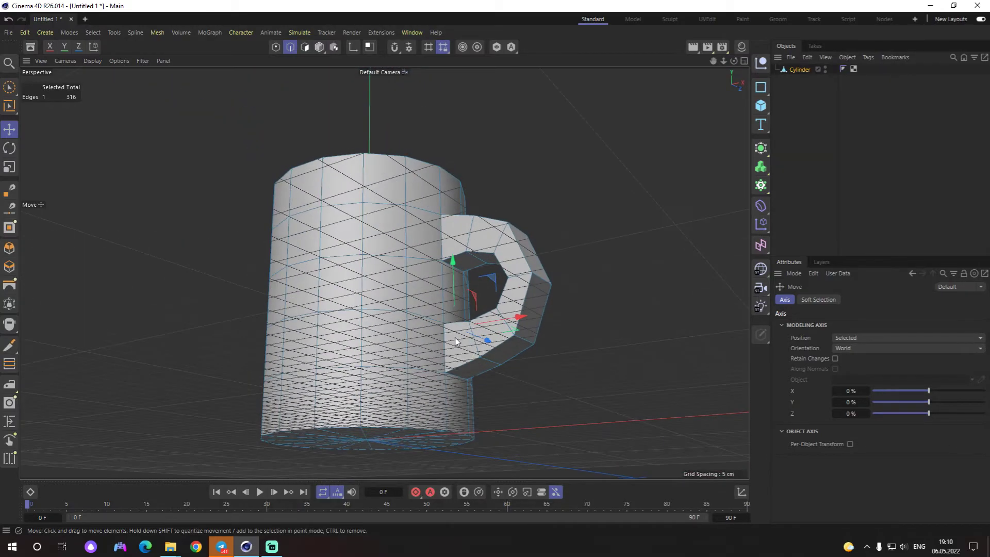
{"action": "mouse_move", "coordinate": [457, 380]}
{"action": "left_mouse_down", "text": "alt"}
{"action": "mouse_move", "coordinate": [503, 363]}
{"action": "mouse_move", "coordinate": [521, 314]}
{"action": "left_mouse_up", "text": "alt"}
{"action": "left_click_drag", "start_coordinate": [436, 173], "coordinate": [438, 172]}
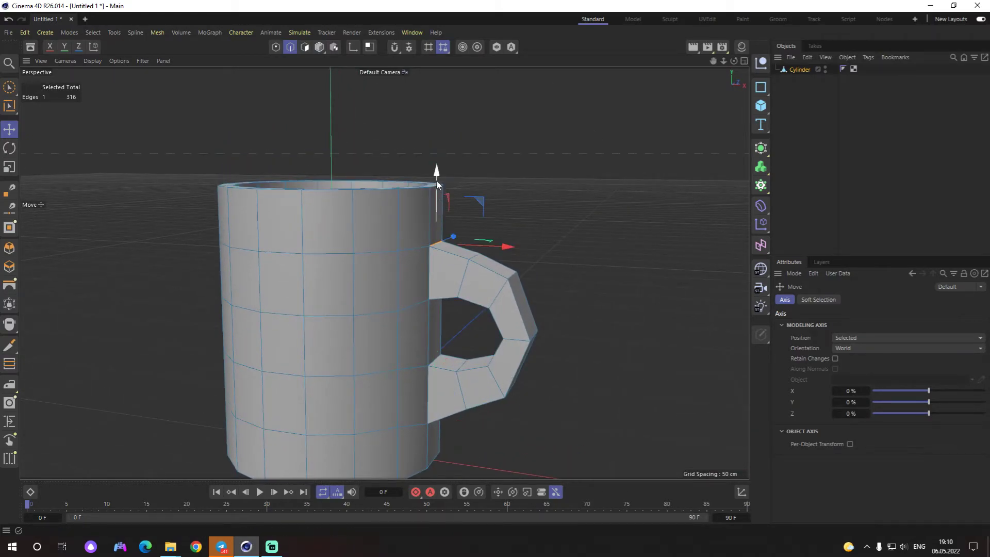
{"action": "mouse_move", "coordinate": [595, 249]}
{"action": "left_mouse_down", "text": "alt"}
{"action": "mouse_move", "coordinate": [616, 330]}
{"action": "mouse_move", "coordinate": [516, 361]}
{"action": "mouse_move", "coordinate": [462, 398]}
{"action": "mouse_move", "coordinate": [439, 428]}
{"action": "mouse_move", "coordinate": [463, 468]}
{"action": "mouse_move", "coordinate": [459, 363]}
{"action": "left_mouse_up", "text": "alt"}
{"action": "middle_click", "coordinate": [459, 363]}
{"action": "middle_click", "coordinate": [585, 207]}
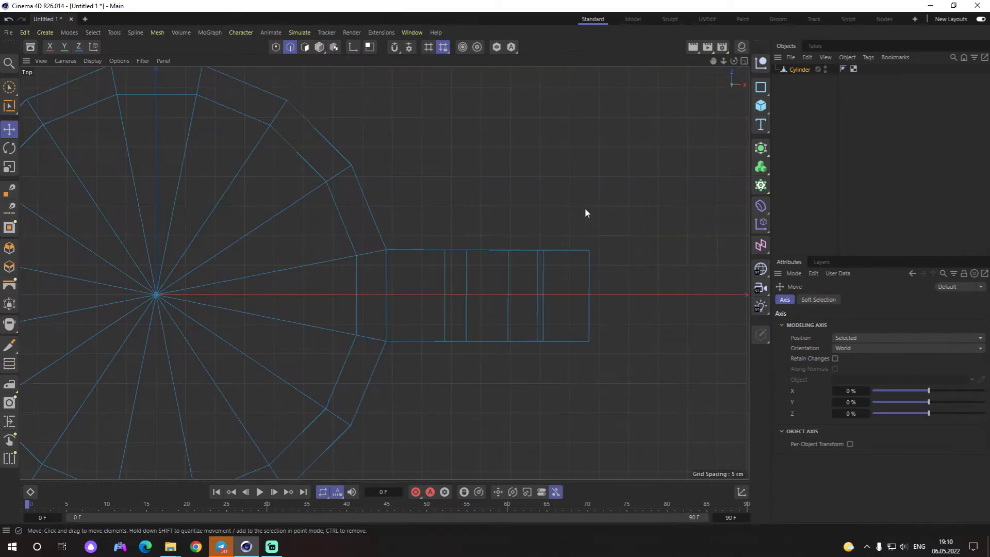
{"action": "scroll", "coordinate": [433, 314], "scroll_direction": "down", "scroll_amount": 5}
{"action": "scroll", "coordinate": [419, 310], "scroll_direction": "up", "scroll_amount": 2}
{"action": "middle_click", "coordinate": [419, 309]}
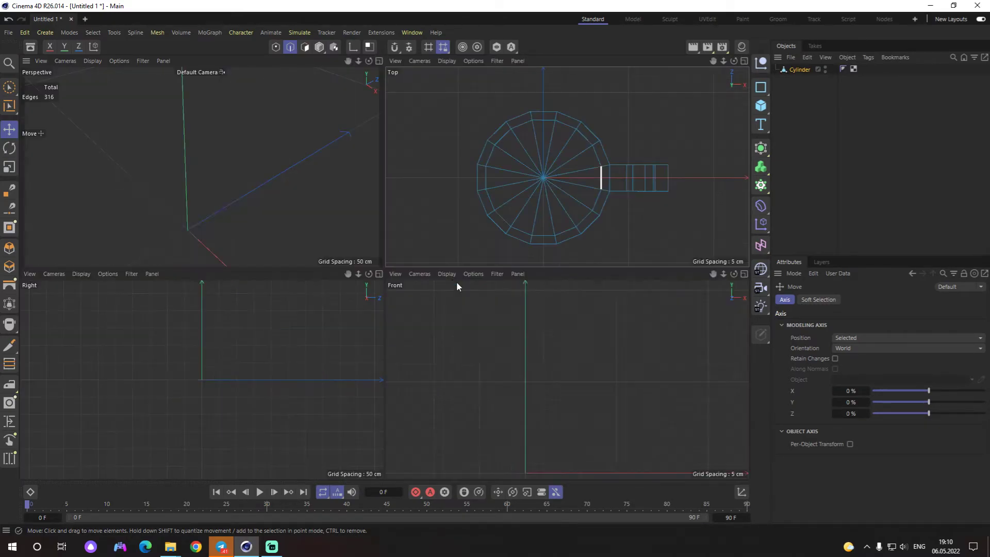
{"action": "middle_click", "coordinate": [280, 210]}
{"action": "mouse_move", "coordinate": [280, 209]}
{"action": "left_mouse_down", "text": "alt"}
{"action": "mouse_move", "coordinate": [489, 343]}
{"action": "mouse_move", "coordinate": [442, 379]}
{"action": "mouse_move", "coordinate": [593, 258]}
{"action": "mouse_move", "coordinate": [716, 186]}
{"action": "left_mouse_up", "text": "alt"}
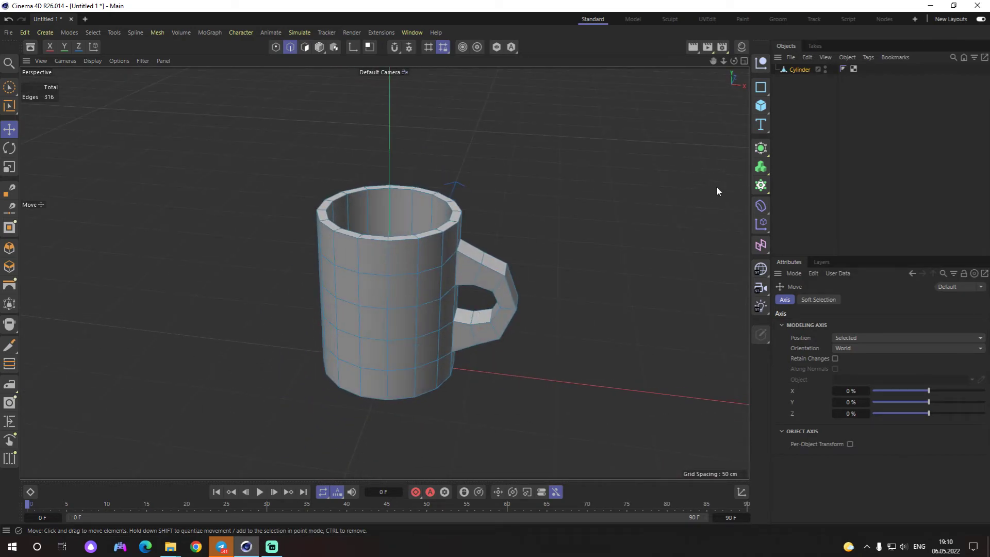
Step: Add a Subdivision Surface generator and place the Cylinder under it
{"action": "left_click", "coordinate": [763, 153]}
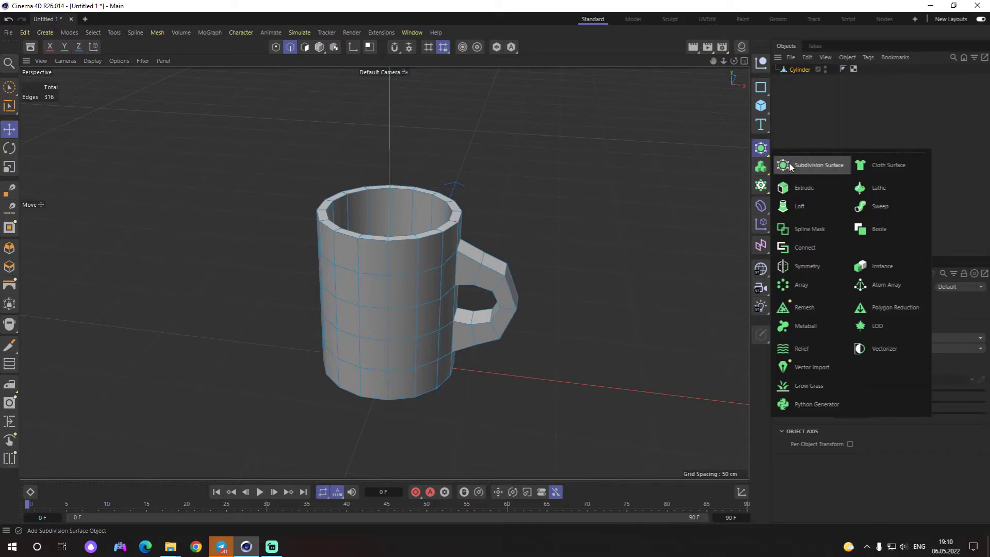
{"action": "left_click", "coordinate": [812, 167]}
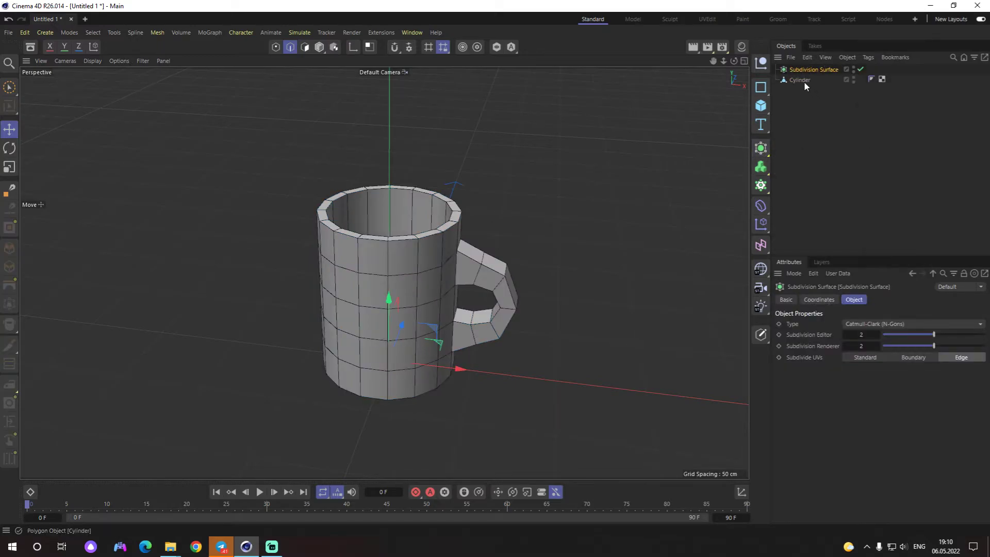
{"action": "left_click_drag", "start_coordinate": [804, 81], "coordinate": [808, 74]}
{"action": "mouse_move", "coordinate": [552, 262]}
{"action": "left_mouse_down", "text": "alt"}
{"action": "mouse_move", "coordinate": [499, 236]}
{"action": "mouse_move", "coordinate": [590, 238]}
{"action": "mouse_move", "coordinate": [588, 225]}
{"action": "mouse_move", "coordinate": [570, 261]}
{"action": "mouse_move", "coordinate": [585, 269]}
{"action": "left_mouse_up", "text": "alt"}
{"action": "right_click_drag", "start_coordinate": [411, 256], "coordinate": [524, 265], "text": "alt"}
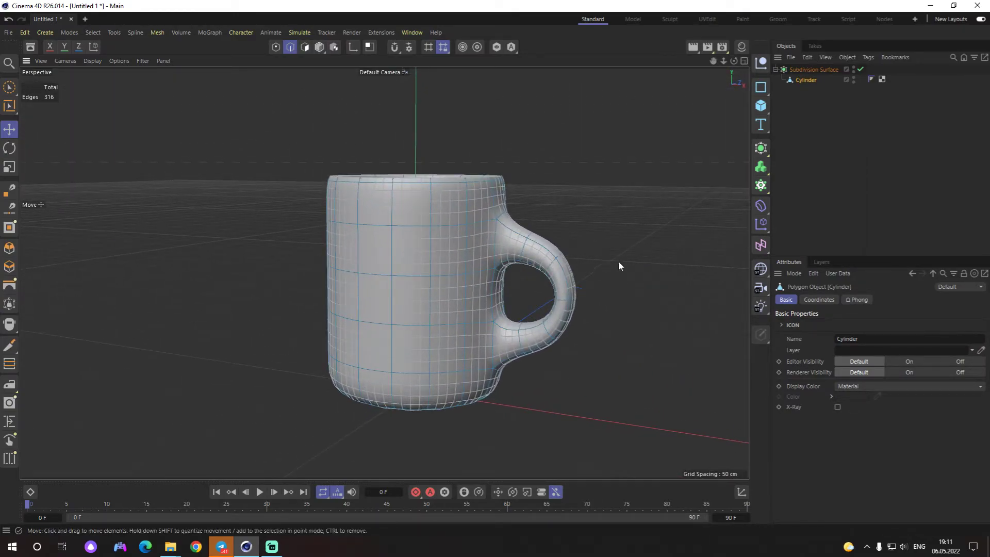
Step: Toggle subdivision smoothing off and on, then orbit to a close eye-level view of the mug
{"action": "left_click", "coordinate": [319, 47]}
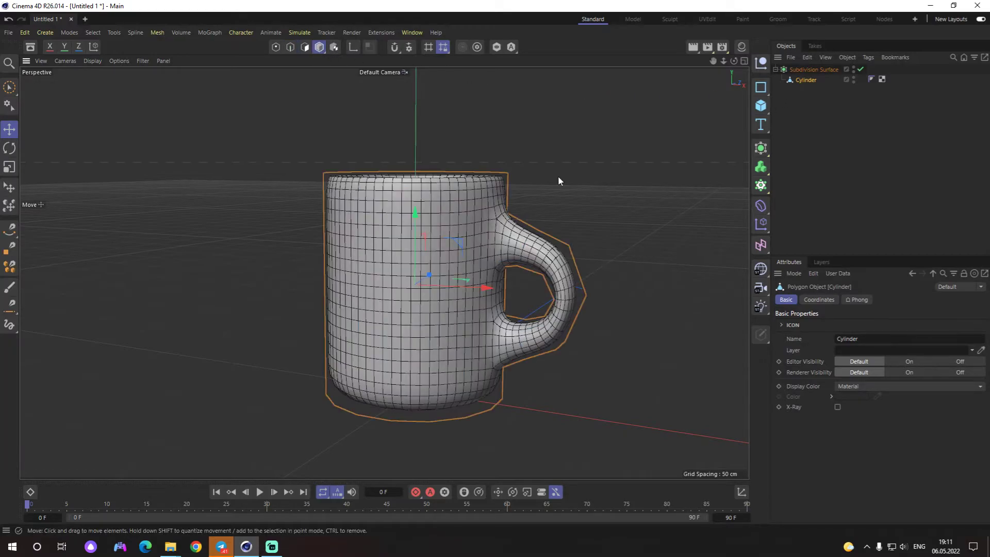
{"action": "left_click", "coordinate": [558, 175]}
{"action": "scroll", "coordinate": [423, 227], "scroll_direction": "up", "scroll_amount": 5}
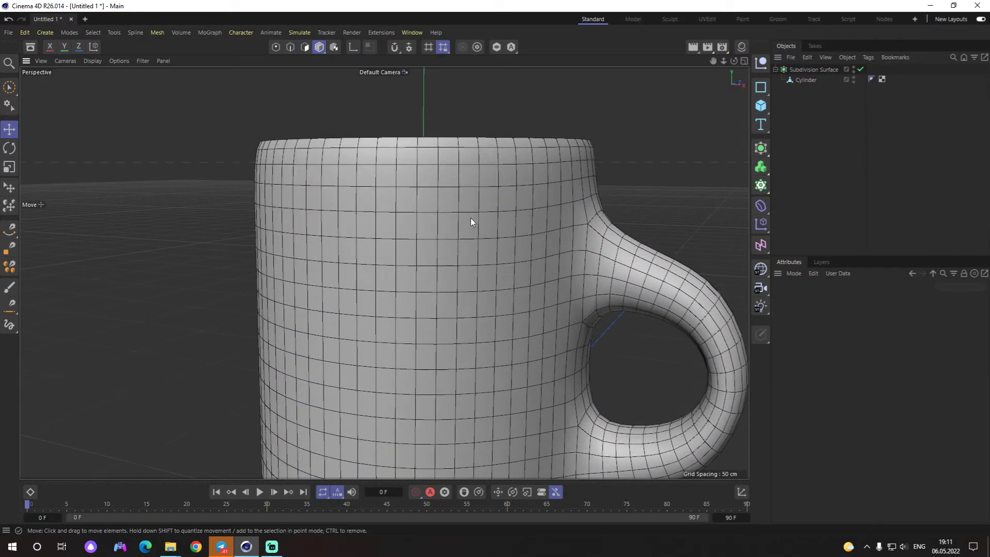
{"action": "left_click", "coordinate": [861, 68]}
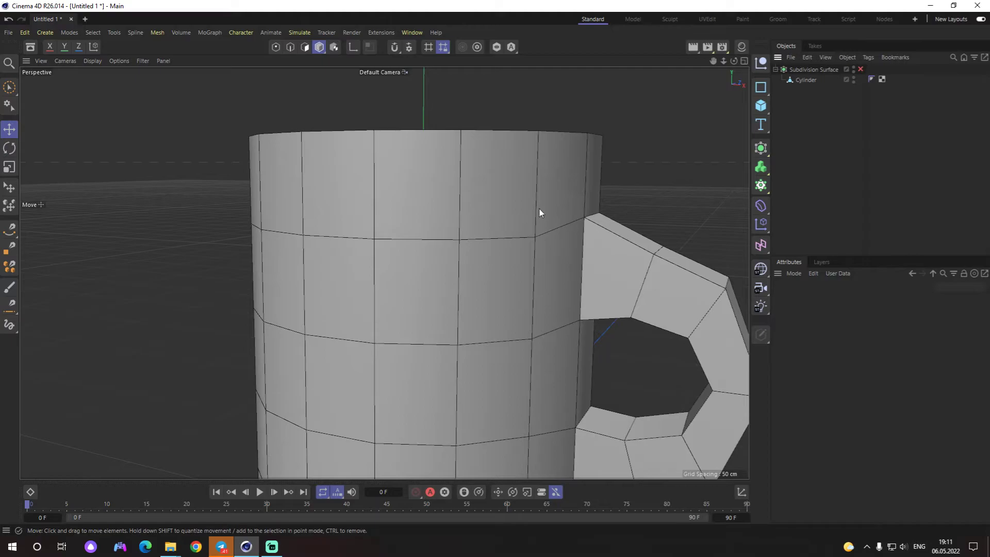
{"action": "left_click", "coordinate": [860, 68]}
{"action": "scroll", "coordinate": [562, 264], "scroll_direction": "down", "scroll_amount": 4}
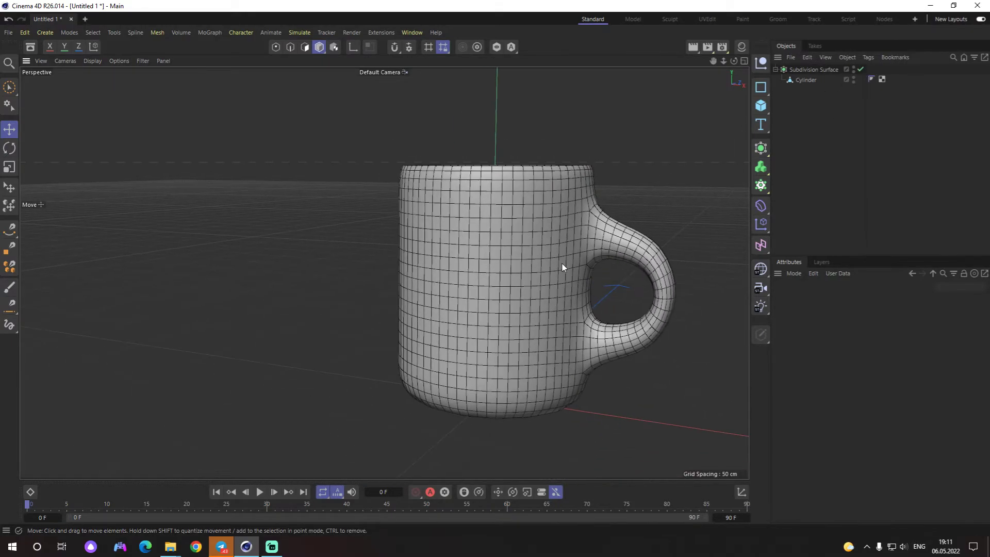
{"action": "mouse_move", "coordinate": [562, 264]}
{"action": "left_mouse_down", "text": "alt"}
{"action": "mouse_move", "coordinate": [497, 202]}
{"action": "mouse_move", "coordinate": [537, 252]}
{"action": "mouse_move", "coordinate": [535, 159]}
{"action": "mouse_move", "coordinate": [479, 268]}
{"action": "mouse_move", "coordinate": [557, 299]}
{"action": "mouse_move", "coordinate": [607, 295]}
{"action": "mouse_move", "coordinate": [519, 139]}
{"action": "mouse_move", "coordinate": [571, 212]}
{"action": "left_mouse_up", "text": "alt"}
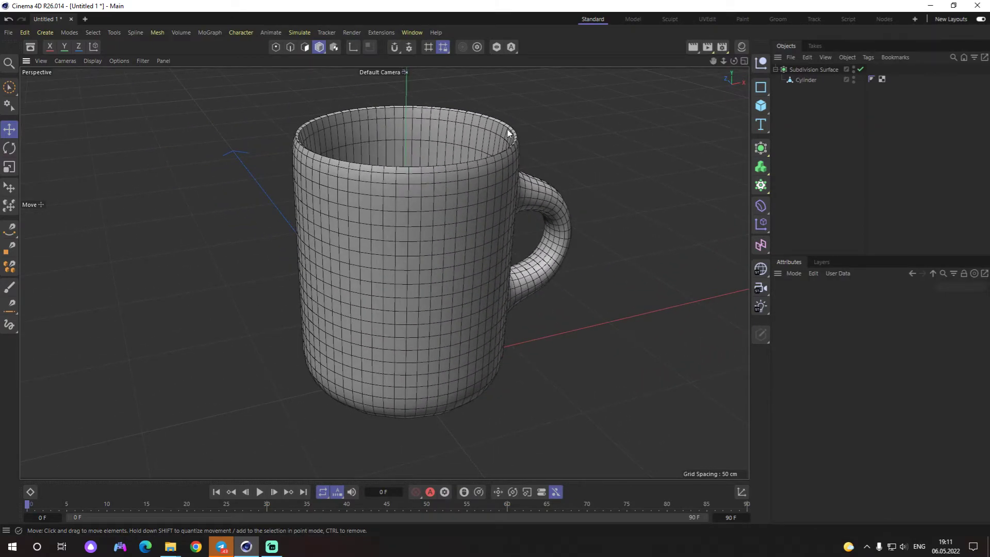
{"action": "mouse_move", "coordinate": [477, 154]}
{"action": "left_mouse_down", "text": "alt"}
{"action": "mouse_move", "coordinate": [468, 199]}
{"action": "mouse_move", "coordinate": [415, 165]}
{"action": "mouse_move", "coordinate": [363, 167]}
{"action": "mouse_move", "coordinate": [391, 164]}
{"action": "mouse_move", "coordinate": [409, 194]}
{"action": "mouse_move", "coordinate": [457, 154]}
{"action": "mouse_move", "coordinate": [468, 237]}
{"action": "mouse_move", "coordinate": [486, 170]}
{"action": "left_mouse_up", "text": "alt"}
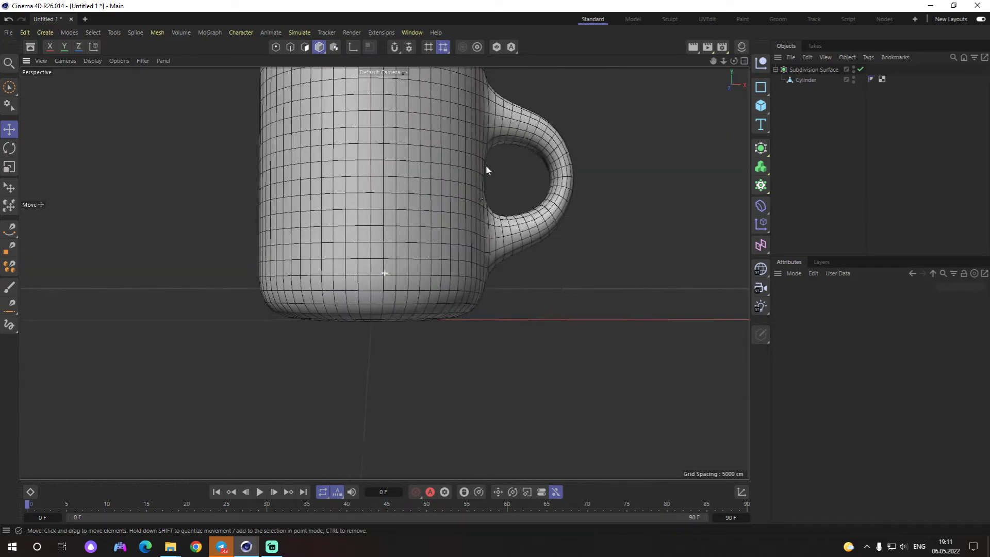
{"action": "mouse_move", "coordinate": [422, 309]}
{"action": "left_mouse_down", "text": "alt"}
{"action": "mouse_move", "coordinate": [413, 311]}
{"action": "mouse_move", "coordinate": [464, 246]}
{"action": "mouse_move", "coordinate": [484, 243]}
{"action": "mouse_move", "coordinate": [454, 269]}
{"action": "mouse_move", "coordinate": [463, 305]}
{"action": "mouse_move", "coordinate": [458, 299]}
{"action": "left_mouse_up", "text": "alt"}
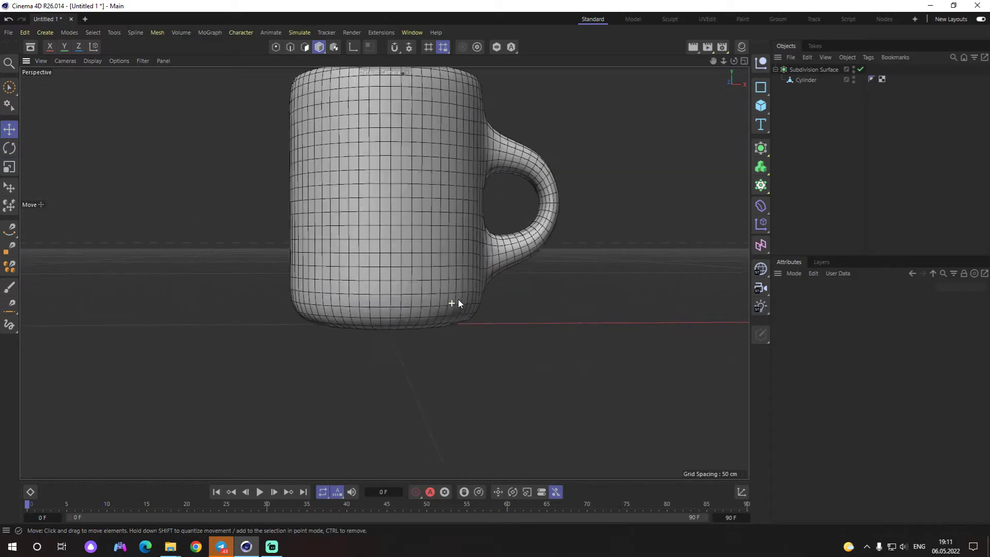
{"action": "scroll", "coordinate": [458, 298], "scroll_direction": "up", "scroll_amount": 3}
Step: Select the Cylinder in Polygon mode and cut a Loop/Path Cut edge loop near the base
{"action": "left_click", "coordinate": [808, 79]}
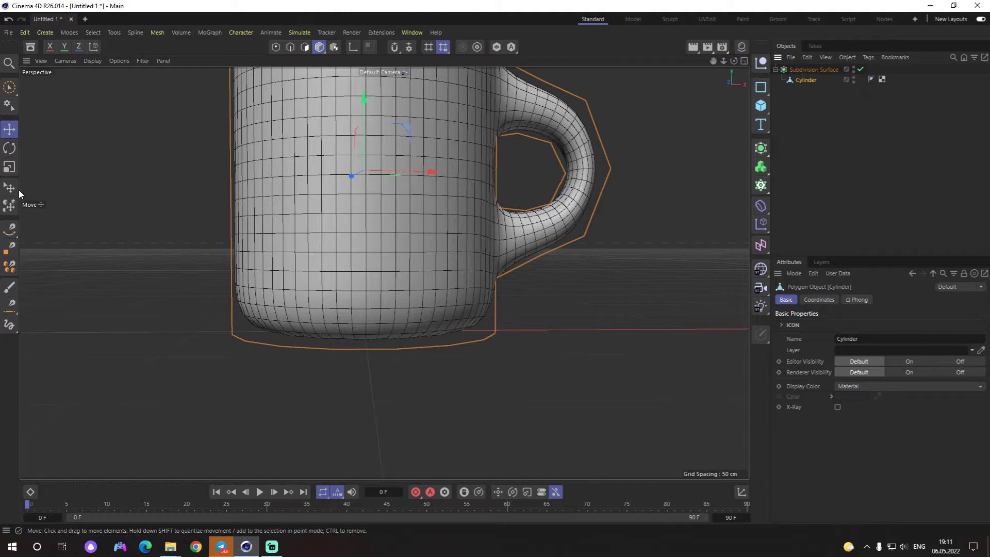
{"action": "left_click", "coordinate": [305, 47]}
{"action": "scroll", "coordinate": [479, 337], "scroll_direction": "up", "scroll_amount": 1}
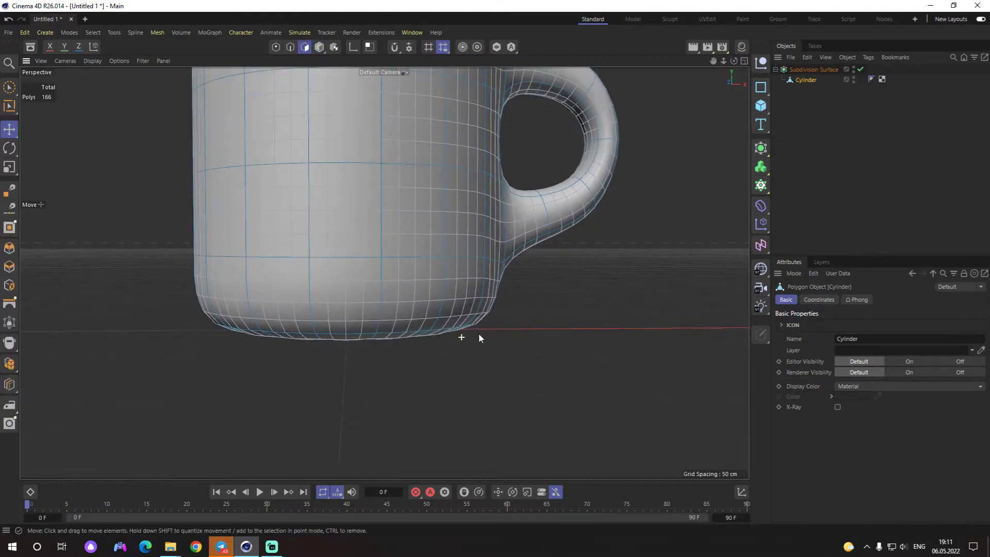
{"action": "mouse_move", "coordinate": [479, 337]}
{"action": "left_mouse_down", "text": "alt"}
{"action": "mouse_move", "coordinate": [456, 316]}
{"action": "mouse_move", "coordinate": [496, 350]}
{"action": "left_mouse_up", "text": "alt"}
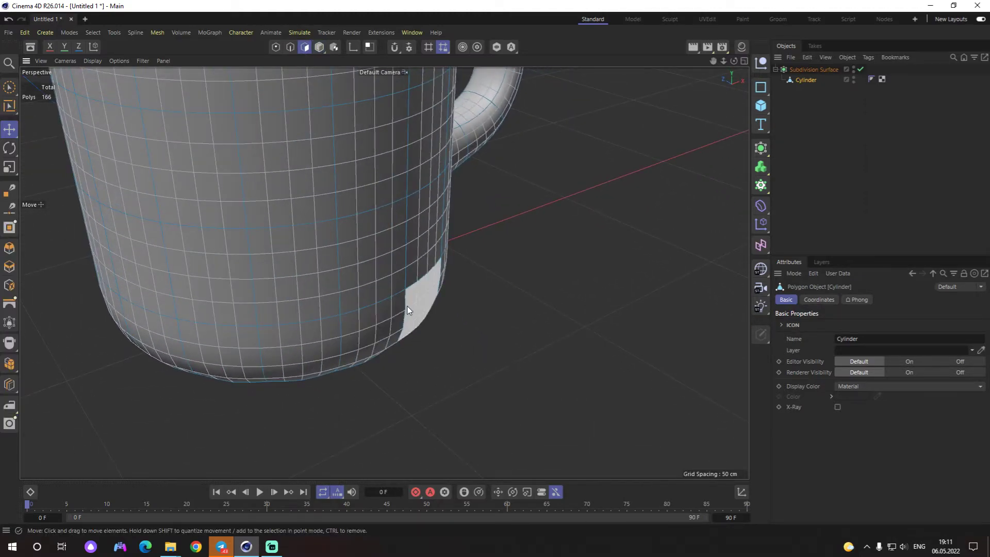
{"action": "mouse_move", "coordinate": [389, 314]}
{"action": "left_mouse_down", "text": "alt"}
{"action": "mouse_move", "coordinate": [468, 328]}
{"action": "mouse_move", "coordinate": [495, 318]}
{"action": "left_mouse_up", "text": "alt"}
{"action": "right_click", "coordinate": [536, 302]}
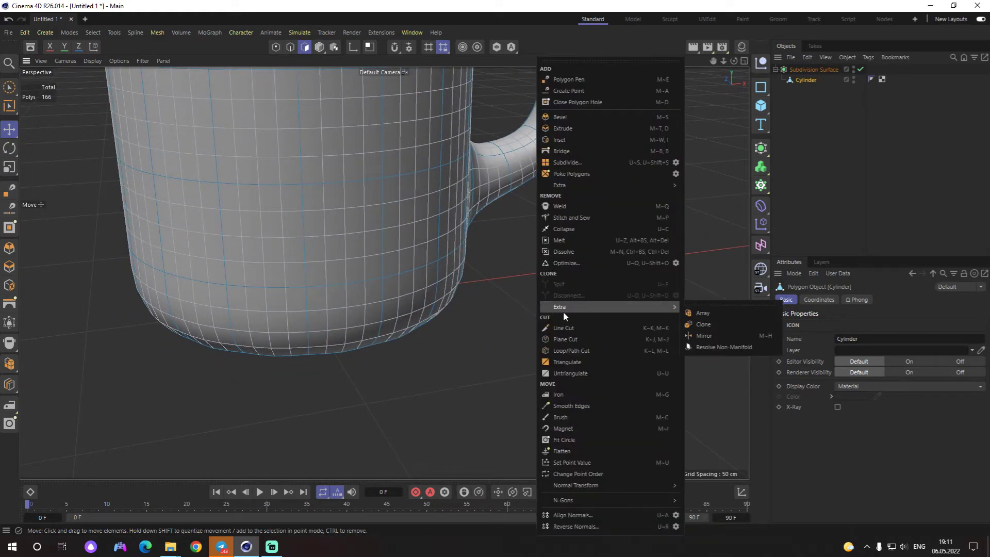
{"action": "left_click", "coordinate": [586, 352]}
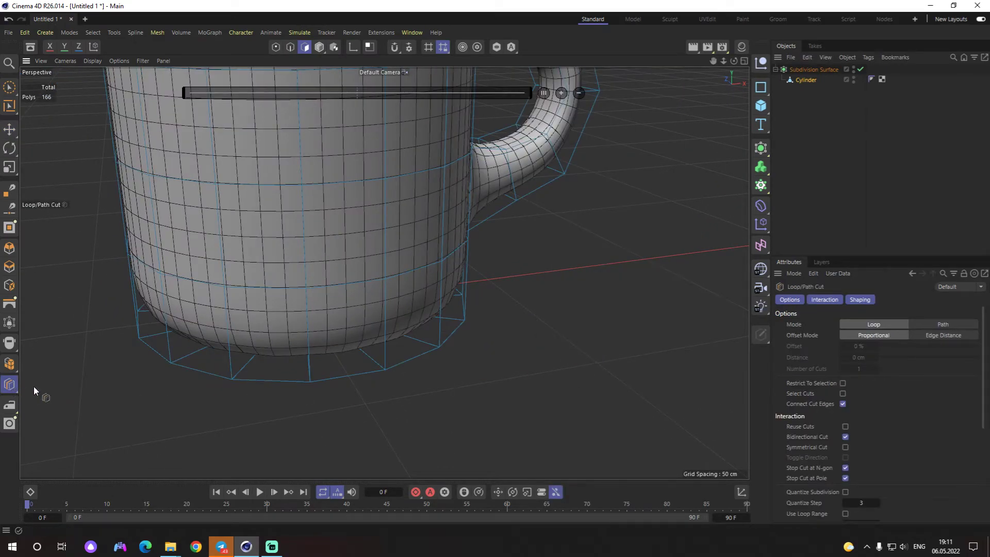
{"action": "mouse_move", "coordinate": [419, 340]}
{"action": "left_mouse_down", "text": "alt"}
{"action": "mouse_move", "coordinate": [526, 338]}
{"action": "mouse_move", "coordinate": [482, 327]}
{"action": "left_mouse_up", "text": "alt"}
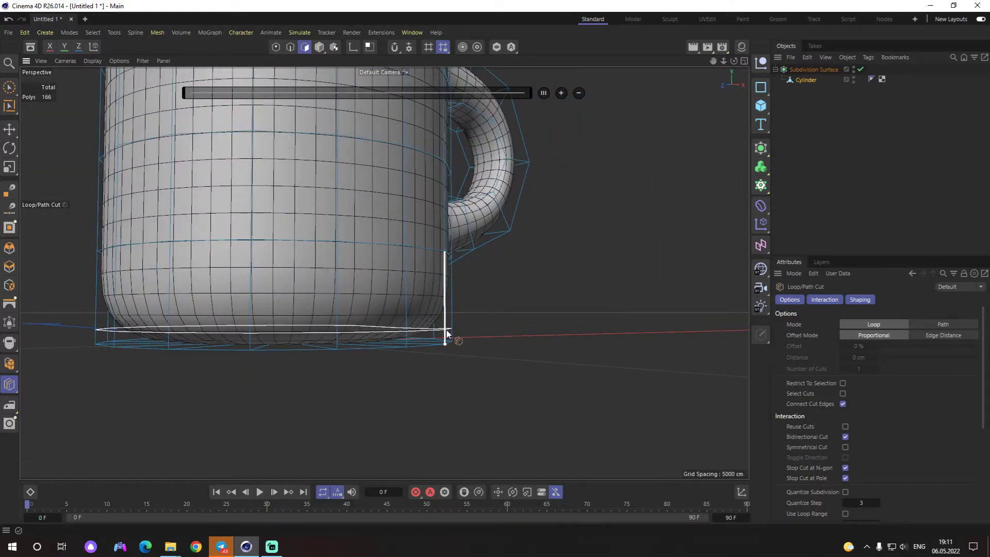
{"action": "left_click", "coordinate": [446, 333]}
Step: Add two edge loops near the mug's top rim
{"action": "mouse_move", "coordinate": [540, 342]}
{"action": "left_mouse_down", "text": "alt"}
{"action": "mouse_move", "coordinate": [484, 358]}
{"action": "mouse_move", "coordinate": [394, 363]}
{"action": "mouse_move", "coordinate": [400, 333]}
{"action": "mouse_move", "coordinate": [449, 313]}
{"action": "mouse_move", "coordinate": [460, 368]}
{"action": "mouse_move", "coordinate": [468, 324]}
{"action": "mouse_move", "coordinate": [422, 405]}
{"action": "mouse_move", "coordinate": [458, 244]}
{"action": "mouse_move", "coordinate": [385, 274]}
{"action": "mouse_move", "coordinate": [434, 227]}
{"action": "mouse_move", "coordinate": [537, 212]}
{"action": "mouse_move", "coordinate": [429, 197]}
{"action": "left_mouse_up", "text": "alt"}
{"action": "scroll", "coordinate": [478, 197], "scroll_direction": "up", "scroll_amount": 3}
{"action": "scroll", "coordinate": [443, 194], "scroll_direction": "up", "scroll_amount": 2}
{"action": "left_click", "coordinate": [444, 194]}
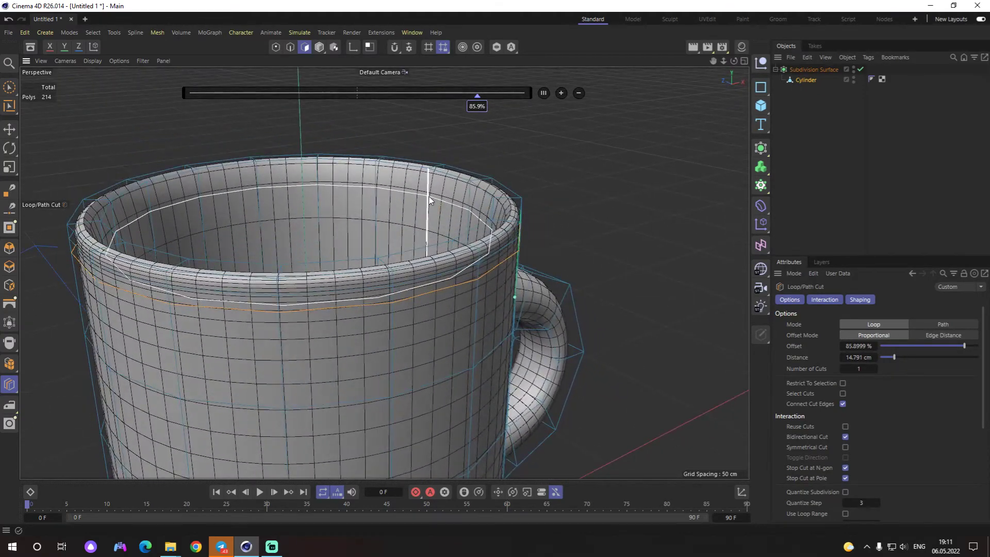
{"action": "left_click", "coordinate": [429, 193]}
{"action": "mouse_move", "coordinate": [465, 257]}
{"action": "left_mouse_down", "text": "alt"}
{"action": "mouse_move", "coordinate": [493, 291]}
{"action": "mouse_move", "coordinate": [549, 322]}
{"action": "mouse_move", "coordinate": [475, 293]}
{"action": "left_mouse_up", "text": "alt"}
Step: With smoothing off, add two edge loops along the mug's inner wall
{"action": "left_click", "coordinate": [860, 70]}
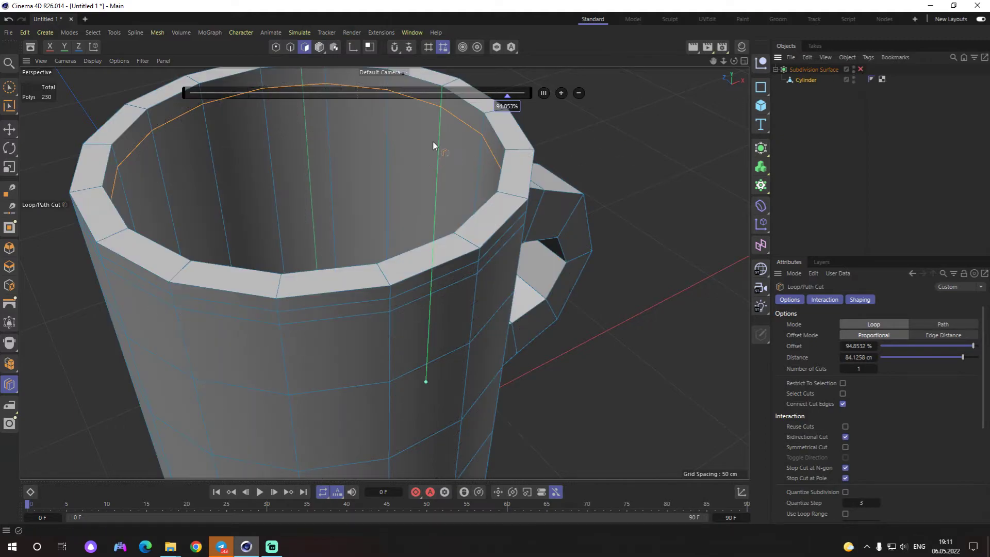
{"action": "mouse_move", "coordinate": [482, 149]}
{"action": "left_mouse_down", "text": "alt"}
{"action": "mouse_move", "coordinate": [465, 176]}
{"action": "mouse_move", "coordinate": [493, 132]}
{"action": "left_mouse_up", "text": "alt"}
{"action": "left_click", "coordinate": [479, 221]}
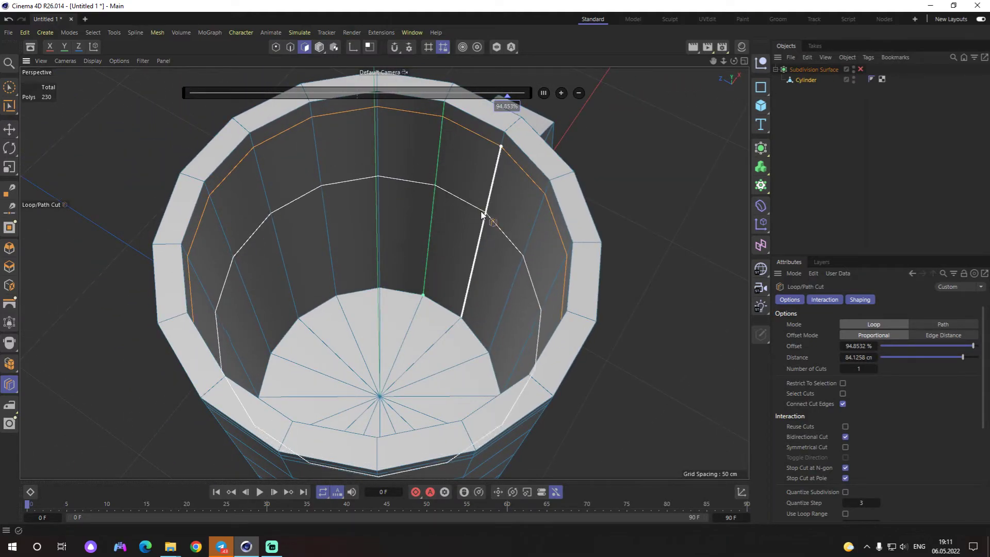
{"action": "left_click", "coordinate": [469, 282]}
{"action": "mouse_move", "coordinate": [524, 317]}
{"action": "left_mouse_down", "text": "alt"}
{"action": "mouse_move", "coordinate": [544, 281]}
{"action": "mouse_move", "coordinate": [611, 288]}
{"action": "mouse_move", "coordinate": [458, 206]}
{"action": "left_mouse_up", "text": "alt"}
{"action": "left_click", "coordinate": [860, 69]}
Step: Add an edge loop near the top of the handle and deselect the Cylinder
{"action": "scroll", "coordinate": [497, 233], "scroll_direction": "down", "scroll_amount": 3}
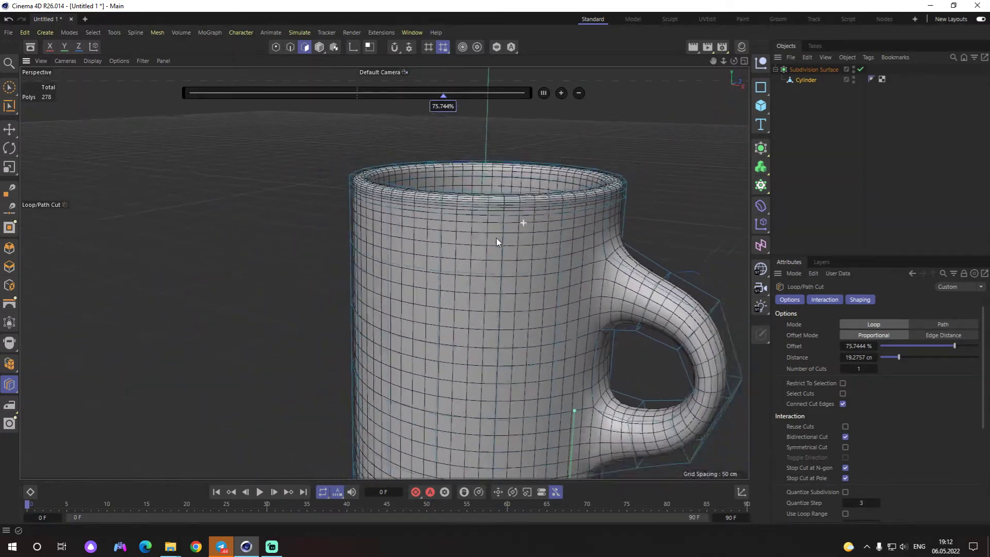
{"action": "scroll", "coordinate": [522, 303], "scroll_direction": "down", "scroll_amount": 3}
{"action": "scroll", "coordinate": [614, 223], "scroll_direction": "up", "scroll_amount": 5}
{"action": "scroll", "coordinate": [470, 228], "scroll_direction": "up", "scroll_amount": 5}
{"action": "scroll", "coordinate": [423, 184], "scroll_direction": "down", "scroll_amount": 1}
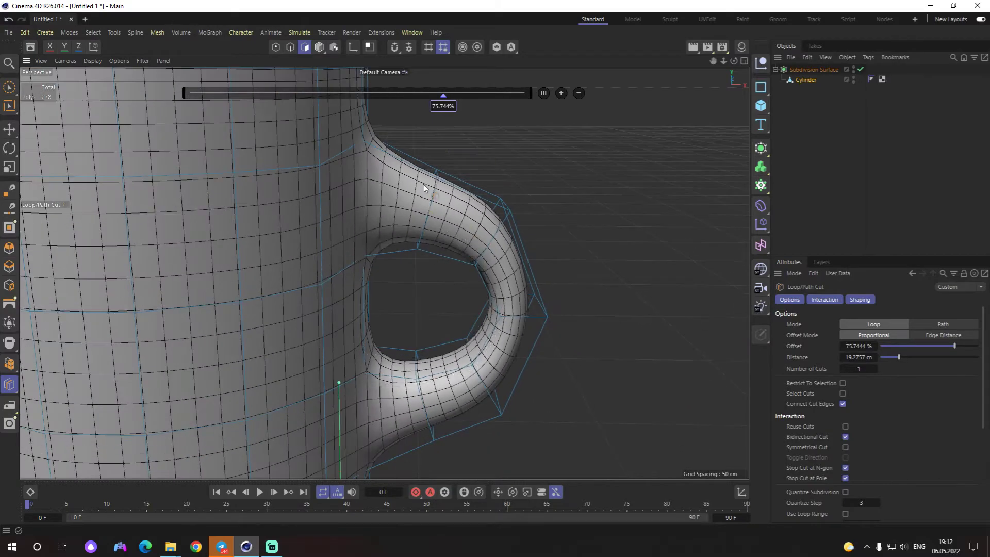
{"action": "left_click", "coordinate": [413, 173]}
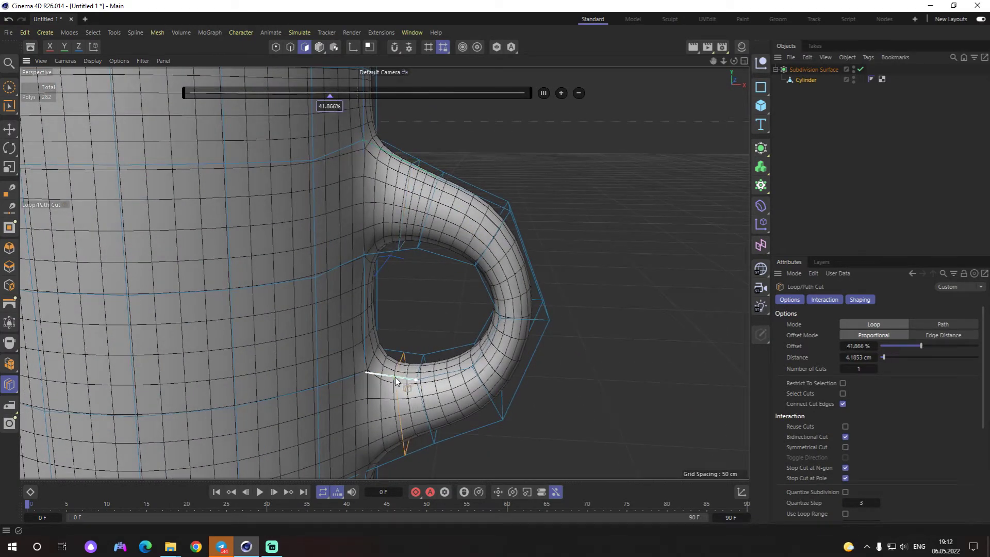
{"action": "scroll", "coordinate": [515, 363], "scroll_direction": "down", "scroll_amount": 5}
{"action": "mouse_move", "coordinate": [515, 363]}
{"action": "left_mouse_down", "text": "alt"}
{"action": "mouse_move", "coordinate": [367, 381]}
{"action": "mouse_move", "coordinate": [422, 357]}
{"action": "left_mouse_up", "text": "alt"}
{"action": "scroll", "coordinate": [366, 380], "scroll_direction": "down", "scroll_amount": 2}
{"action": "scroll", "coordinate": [422, 357], "scroll_direction": "down", "scroll_amount": 2}
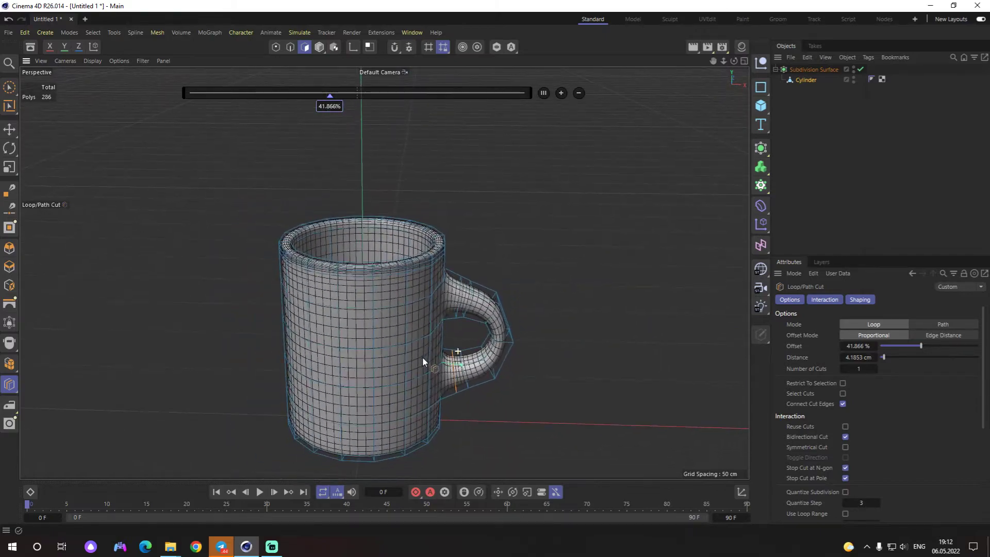
{"action": "left_click", "coordinate": [816, 118]}
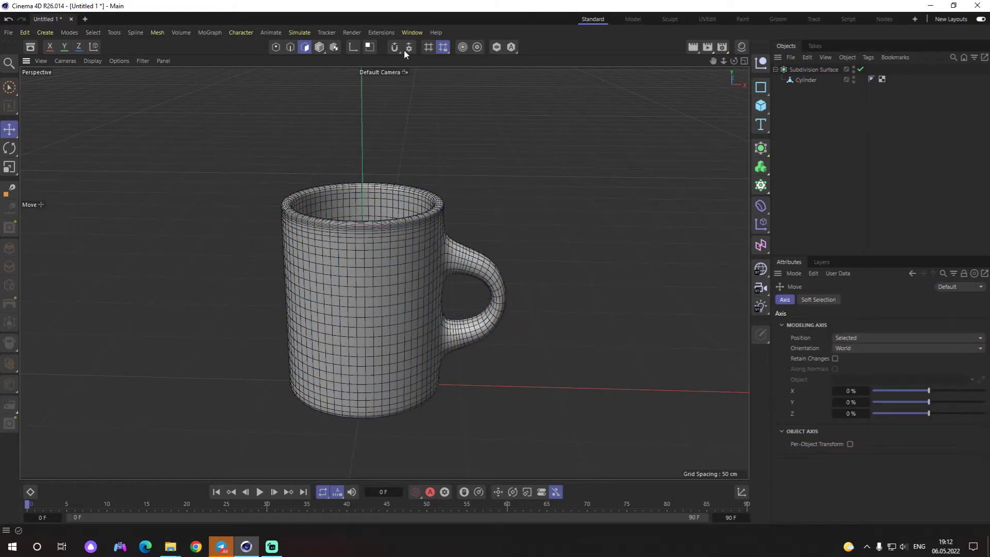
Step: Return to Model mode and switch the viewport to Gouraud Shading
{"action": "left_click", "coordinate": [319, 49]}
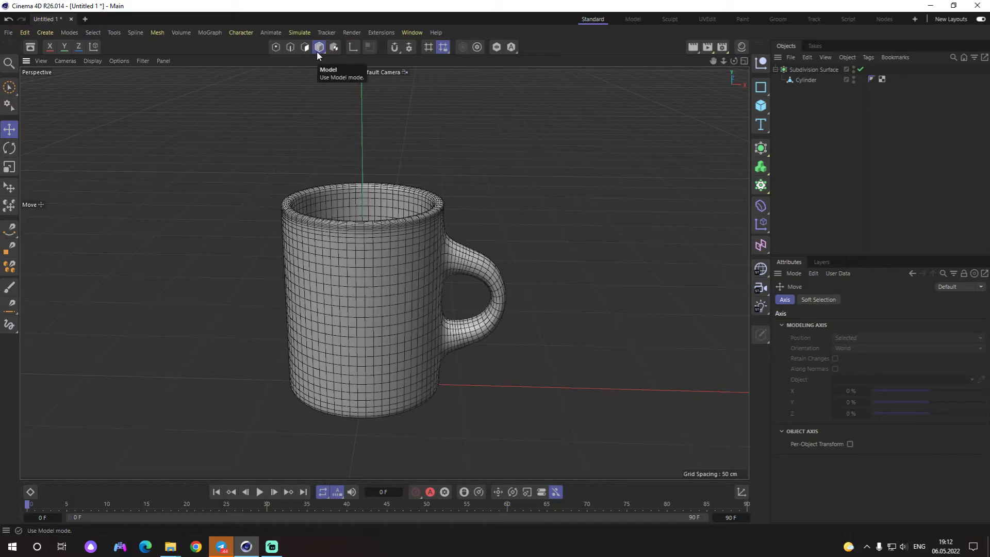
{"action": "mouse_move", "coordinate": [568, 271]}
{"action": "left_mouse_down", "text": "alt"}
{"action": "mouse_move", "coordinate": [444, 267]}
{"action": "mouse_move", "coordinate": [549, 264]}
{"action": "mouse_move", "coordinate": [513, 269]}
{"action": "mouse_move", "coordinate": [512, 283]}
{"action": "mouse_move", "coordinate": [161, 123]}
{"action": "left_mouse_up", "text": "alt"}
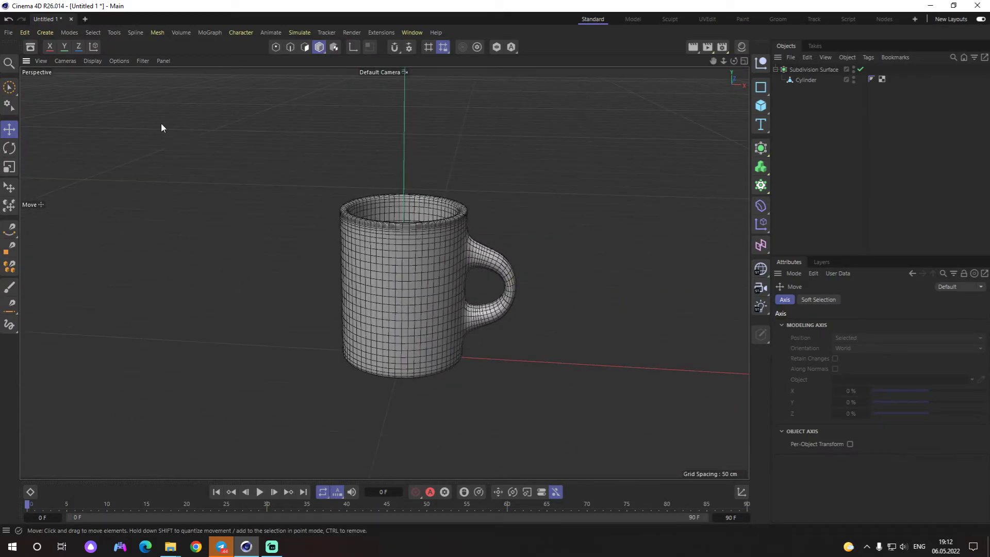
{"action": "left_click", "coordinate": [87, 60]}
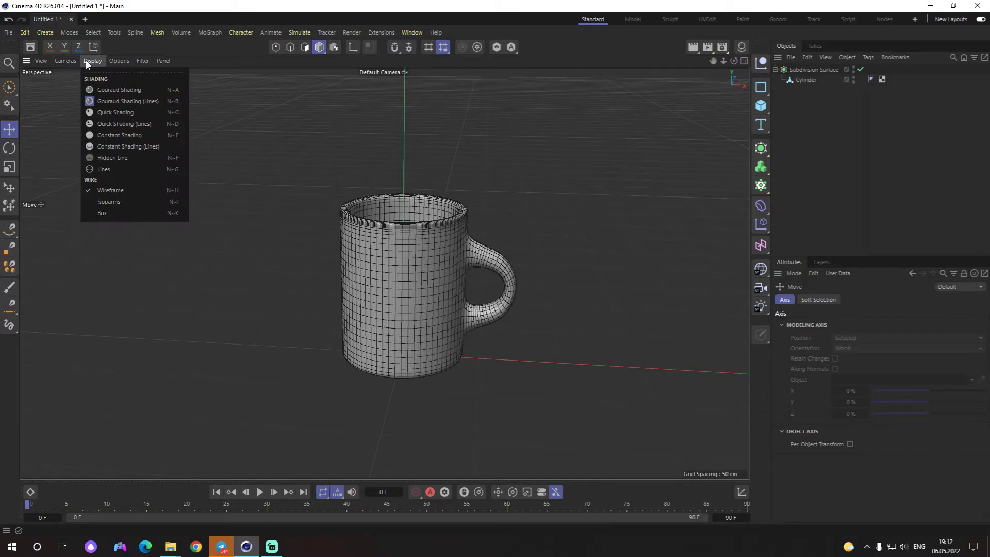
{"action": "left_click", "coordinate": [121, 88]}
{"action": "mouse_move", "coordinate": [616, 237]}
{"action": "left_mouse_down", "text": "alt"}
{"action": "mouse_move", "coordinate": [479, 208]}
{"action": "mouse_move", "coordinate": [345, 222]}
{"action": "mouse_move", "coordinate": [313, 210]}
{"action": "mouse_move", "coordinate": [532, 245]}
{"action": "mouse_move", "coordinate": [615, 237]}
{"action": "mouse_move", "coordinate": [601, 258]}
{"action": "mouse_move", "coordinate": [420, 268]}
{"action": "left_mouse_up", "text": "alt"}
Step: Zoom in at a level view to inspect the smoothed mug's crisp bottom edge
{"action": "middle_click_drag", "start_coordinate": [515, 223], "coordinate": [711, 137]}
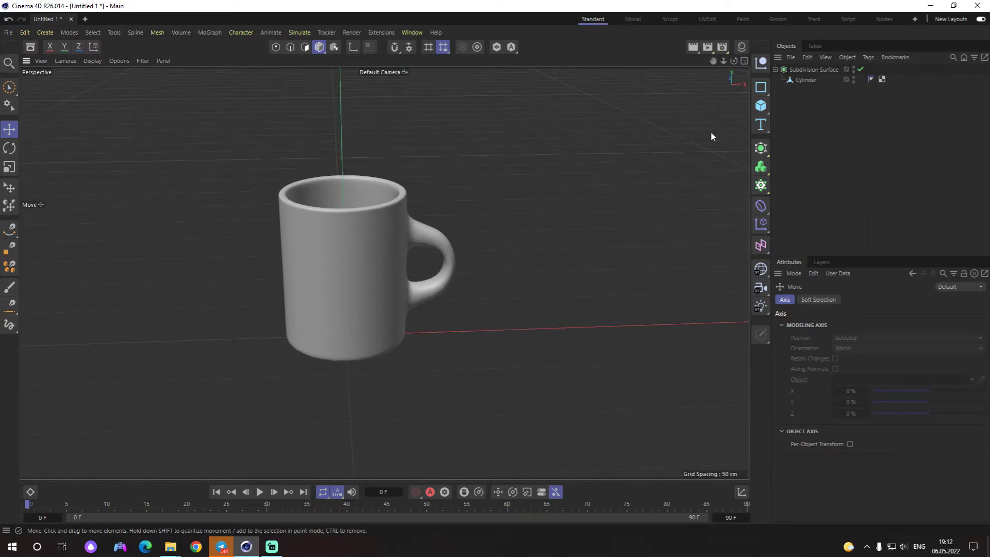
{"action": "mouse_move", "coordinate": [537, 203]}
{"action": "left_mouse_down", "text": "alt"}
{"action": "mouse_move", "coordinate": [465, 240]}
{"action": "mouse_move", "coordinate": [482, 251]}
{"action": "mouse_move", "coordinate": [701, 124]}
{"action": "mouse_move", "coordinate": [478, 221]}
{"action": "mouse_move", "coordinate": [493, 163]}
{"action": "mouse_move", "coordinate": [478, 168]}
{"action": "left_mouse_up", "text": "alt"}
{"action": "scroll", "coordinate": [349, 338], "scroll_direction": "up", "scroll_amount": 5}
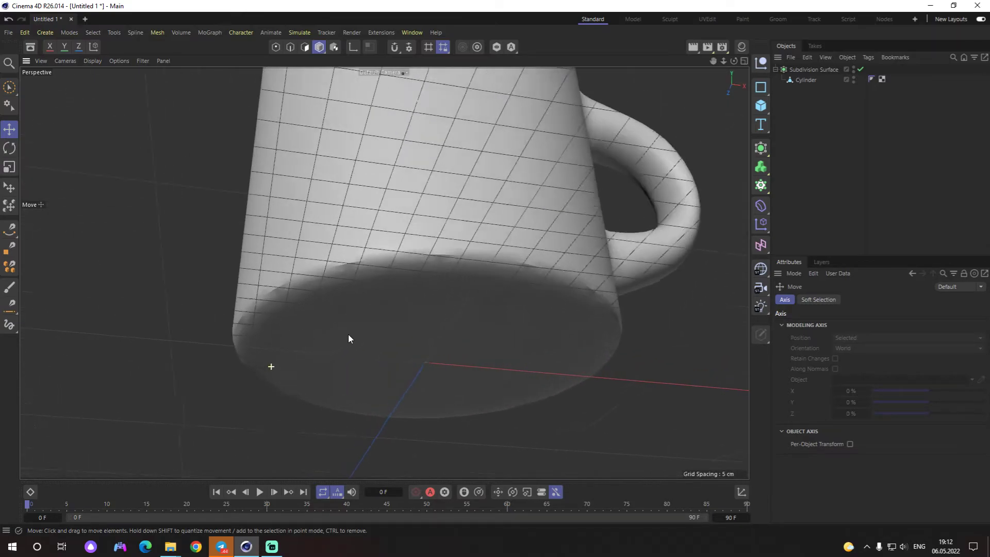
{"action": "scroll", "coordinate": [305, 292], "scroll_direction": "up", "scroll_amount": 3}
{"action": "left_click_drag", "start_coordinate": [305, 292], "coordinate": [344, 306], "text": "alt"}
{"action": "mouse_move", "coordinate": [351, 266]}
{"action": "left_mouse_down", "text": "alt"}
{"action": "mouse_move", "coordinate": [367, 268]}
{"action": "mouse_move", "coordinate": [303, 296]}
{"action": "mouse_move", "coordinate": [247, 248]}
{"action": "mouse_move", "coordinate": [232, 259]}
{"action": "mouse_move", "coordinate": [240, 261]}
{"action": "left_mouse_up", "text": "alt"}
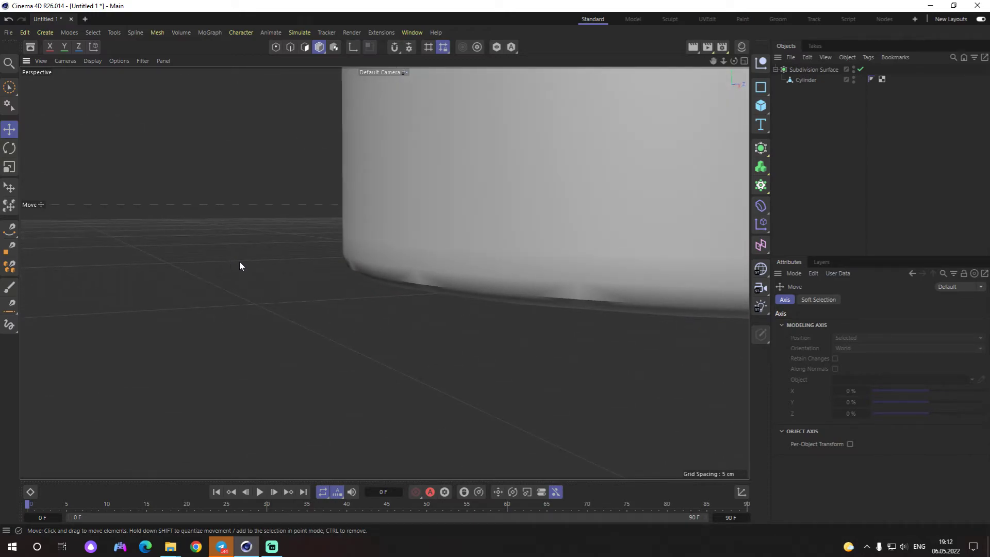
Step: Select the Cylinder in Polygon mode and Loop/Path Cut two loops around the bottom cap
{"action": "left_click", "coordinate": [797, 80]}
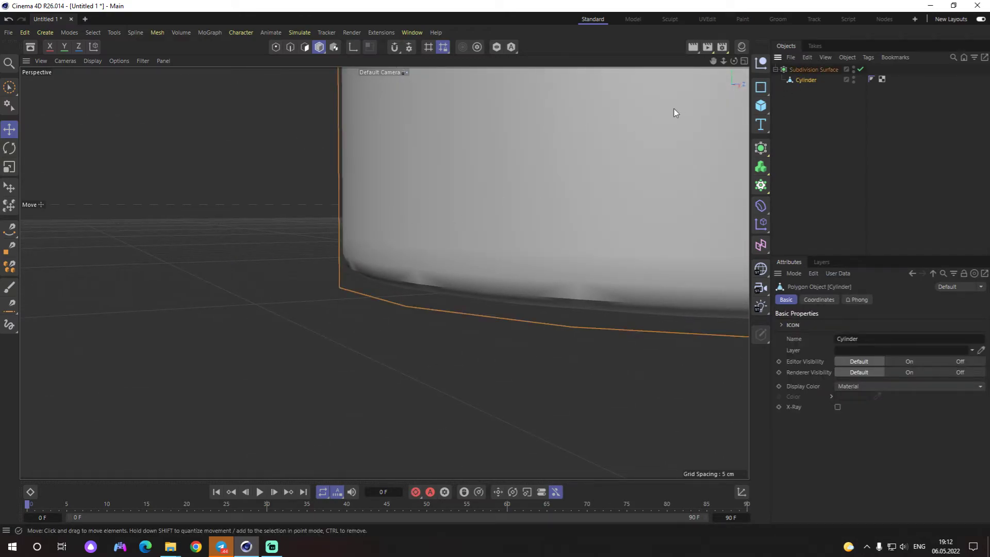
{"action": "left_click", "coordinate": [303, 49]}
{"action": "mouse_move", "coordinate": [532, 249]}
{"action": "left_mouse_down", "text": "alt"}
{"action": "mouse_move", "coordinate": [485, 305]}
{"action": "mouse_move", "coordinate": [475, 292]}
{"action": "mouse_move", "coordinate": [361, 367]}
{"action": "mouse_move", "coordinate": [381, 414]}
{"action": "mouse_move", "coordinate": [471, 354]}
{"action": "mouse_move", "coordinate": [494, 296]}
{"action": "mouse_move", "coordinate": [484, 292]}
{"action": "left_mouse_up", "text": "alt"}
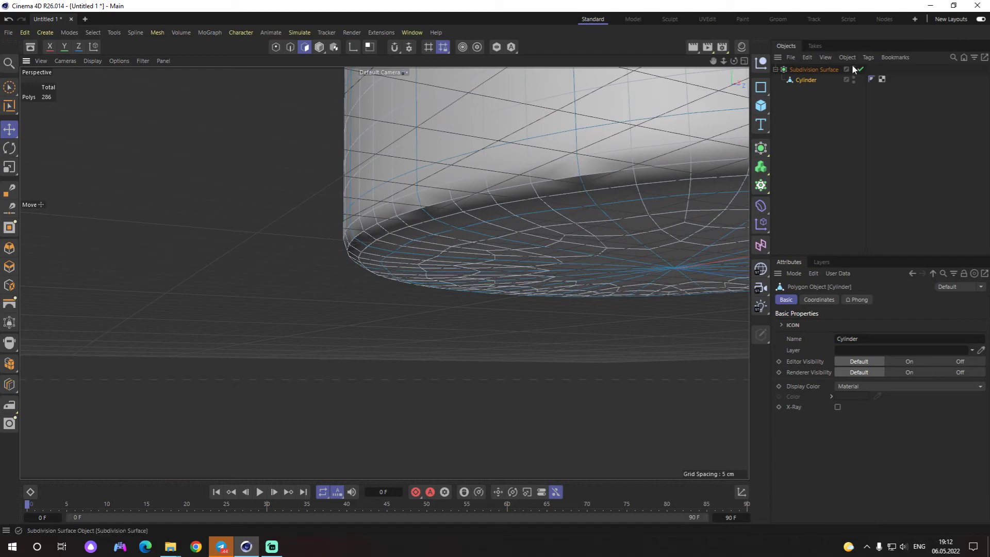
{"action": "left_click", "coordinate": [809, 70]}
{"action": "left_click", "coordinate": [802, 80]}
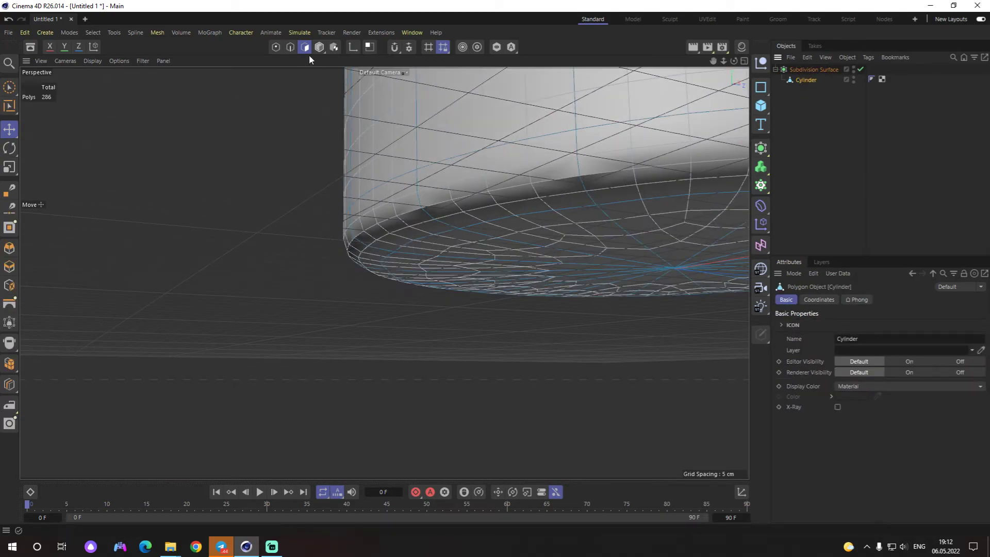
{"action": "left_click", "coordinate": [10, 386]}
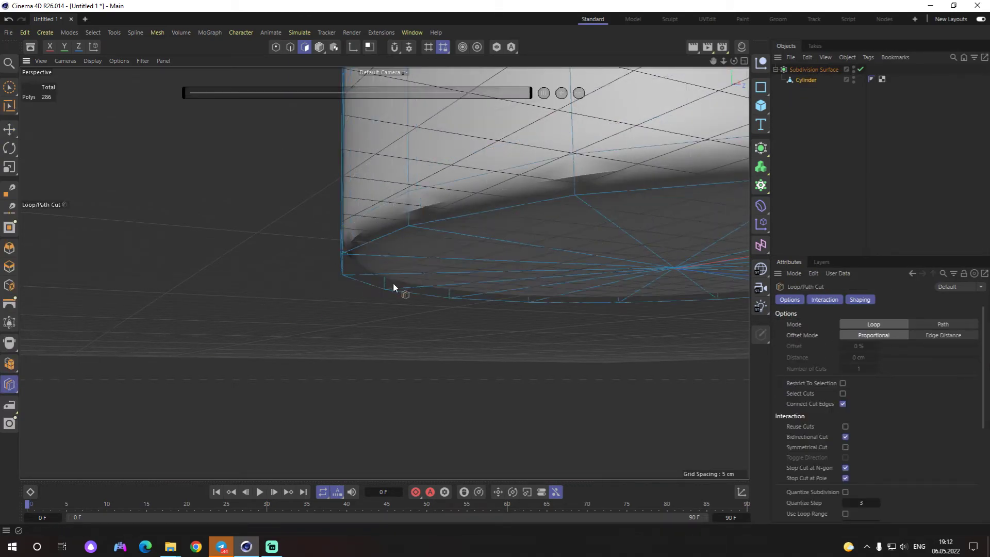
{"action": "left_click_drag", "start_coordinate": [393, 283], "coordinate": [402, 244], "text": "alt"}
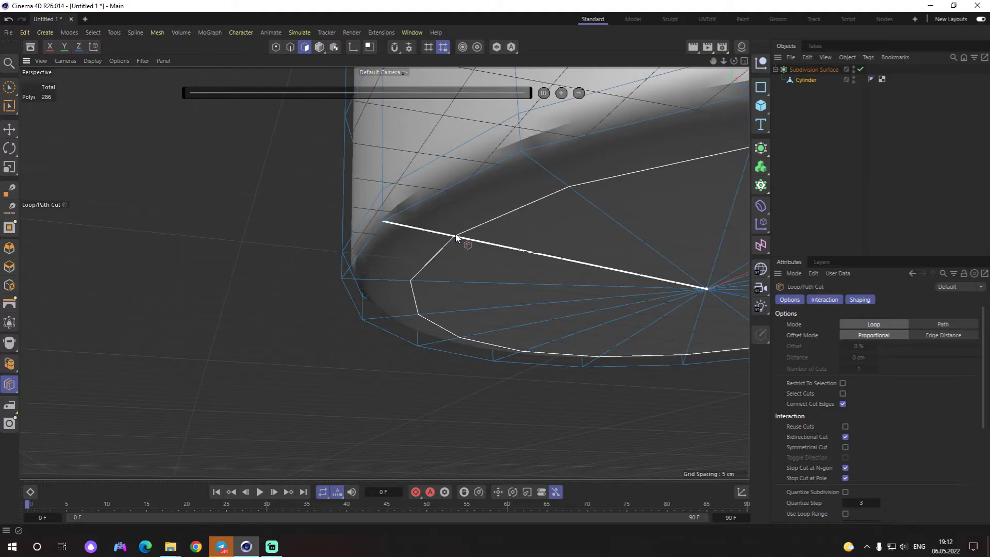
{"action": "left_click", "coordinate": [435, 235]}
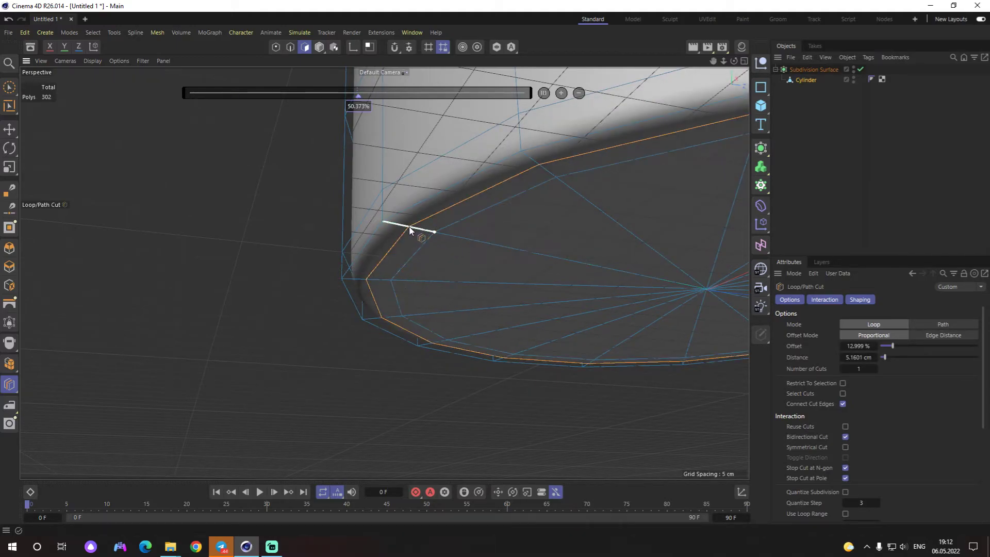
{"action": "left_click_drag", "start_coordinate": [422, 233], "coordinate": [482, 247], "text": "alt"}
{"action": "left_click", "coordinate": [477, 248]}
{"action": "scroll", "coordinate": [521, 281], "scroll_direction": "down", "scroll_amount": 5}
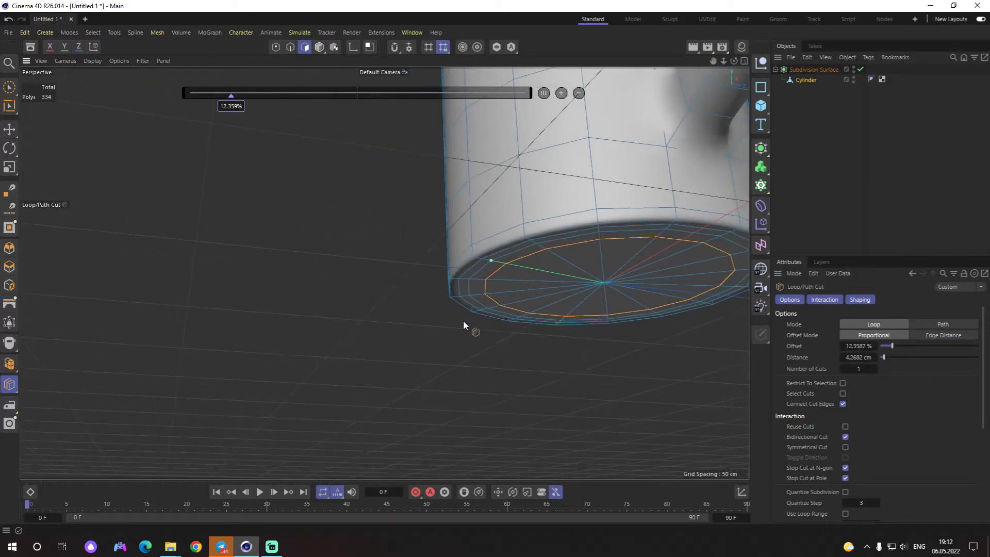
{"action": "mouse_move", "coordinate": [467, 327]}
{"action": "left_mouse_down", "text": "alt"}
{"action": "mouse_move", "coordinate": [537, 347]}
{"action": "mouse_move", "coordinate": [539, 361]}
{"action": "left_mouse_up", "text": "alt"}
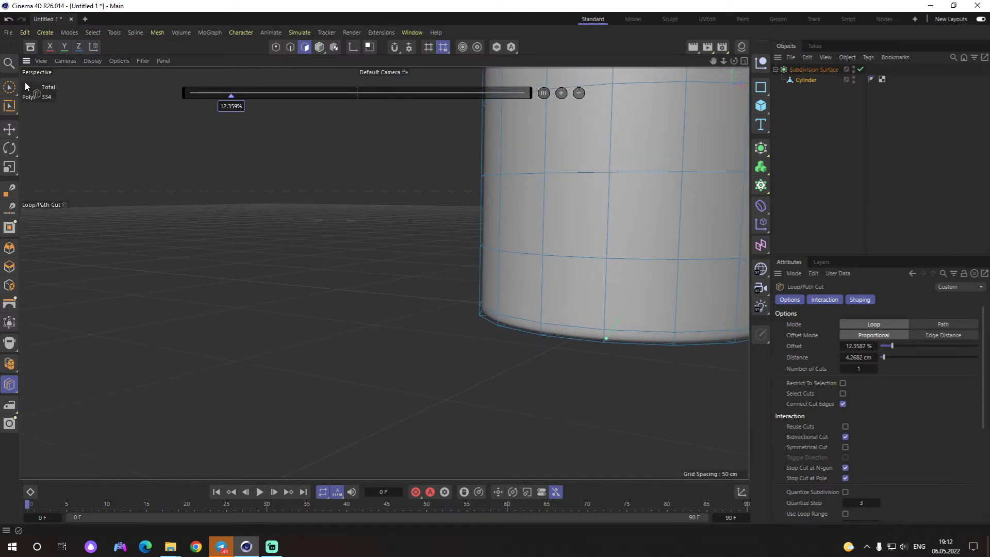
Step: Return to Model mode with the Move tool, review the mug, and select the Subdivision Surface
{"action": "left_click", "coordinate": [320, 48]}
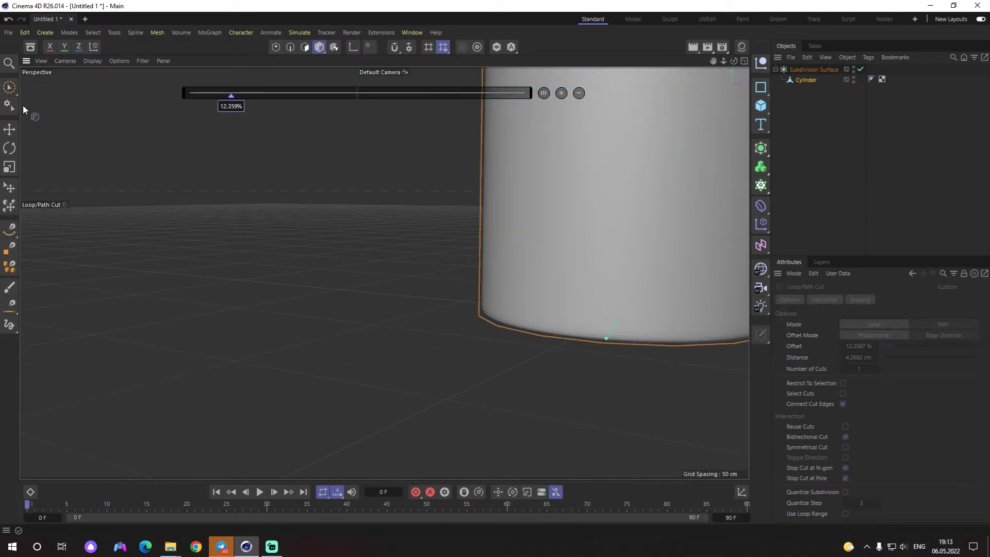
{"action": "left_click", "coordinate": [10, 132]}
{"action": "scroll", "coordinate": [407, 256], "scroll_direction": "down", "scroll_amount": 3}
{"action": "mouse_move", "coordinate": [471, 265]}
{"action": "left_mouse_down", "text": "alt"}
{"action": "mouse_move", "coordinate": [509, 232]}
{"action": "mouse_move", "coordinate": [483, 219]}
{"action": "mouse_move", "coordinate": [534, 297]}
{"action": "mouse_move", "coordinate": [592, 305]}
{"action": "mouse_move", "coordinate": [492, 308]}
{"action": "mouse_move", "coordinate": [420, 330]}
{"action": "left_mouse_up", "text": "alt"}
{"action": "scroll", "coordinate": [419, 330], "scroll_direction": "down", "scroll_amount": 3}
{"action": "mouse_move", "coordinate": [564, 303]}
{"action": "left_mouse_down", "text": "alt"}
{"action": "mouse_move", "coordinate": [387, 271]}
{"action": "mouse_move", "coordinate": [484, 336]}
{"action": "mouse_move", "coordinate": [433, 325]}
{"action": "mouse_move", "coordinate": [457, 280]}
{"action": "mouse_move", "coordinate": [389, 288]}
{"action": "mouse_move", "coordinate": [382, 298]}
{"action": "mouse_move", "coordinate": [413, 289]}
{"action": "left_mouse_up", "text": "alt"}
{"action": "scroll", "coordinate": [457, 281], "scroll_direction": "up", "scroll_amount": 2}
{"action": "scroll", "coordinate": [419, 260], "scroll_direction": "up", "scroll_amount": 2}
{"action": "scroll", "coordinate": [450, 162], "scroll_direction": "up", "scroll_amount": 3}
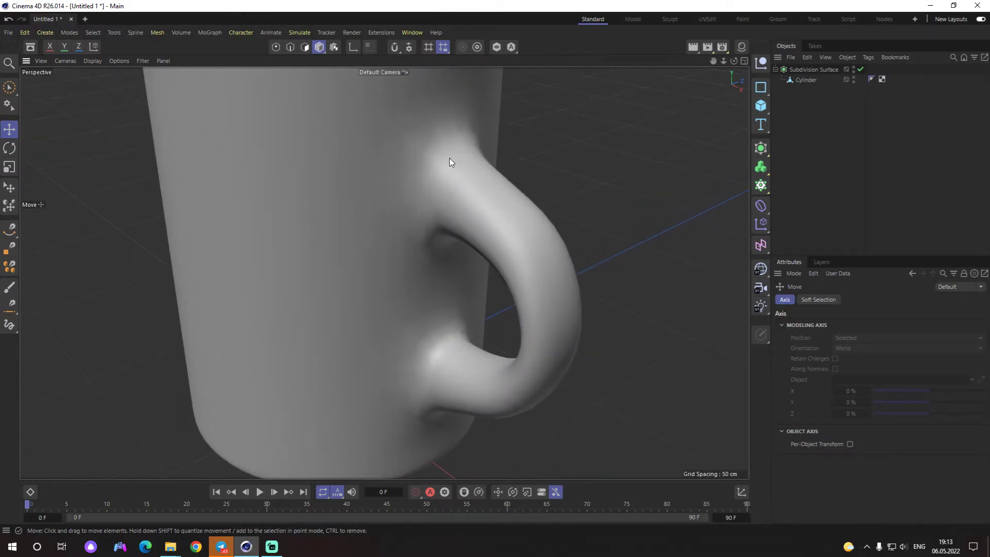
{"action": "scroll", "coordinate": [461, 357], "scroll_direction": "down", "scroll_amount": 1}
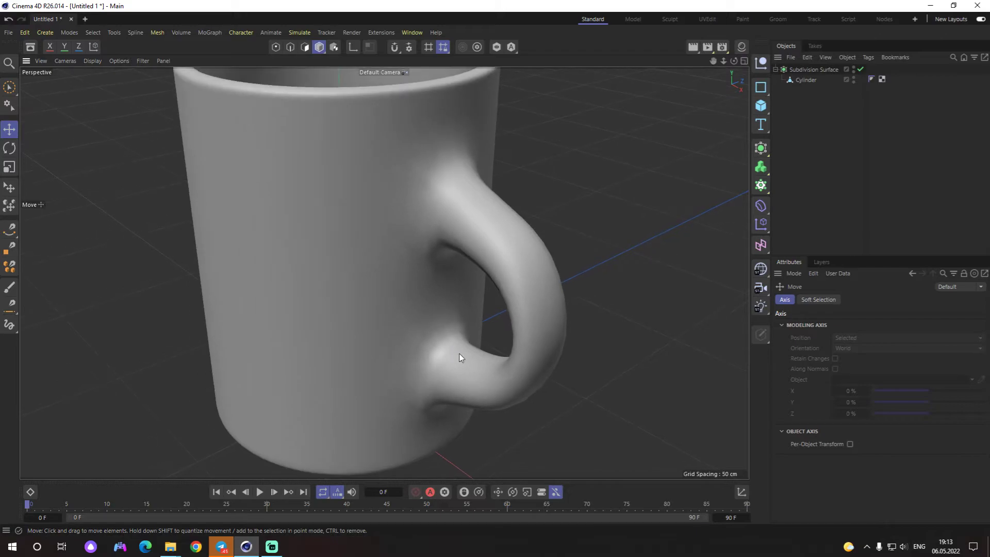
{"action": "left_click", "coordinate": [797, 70]}
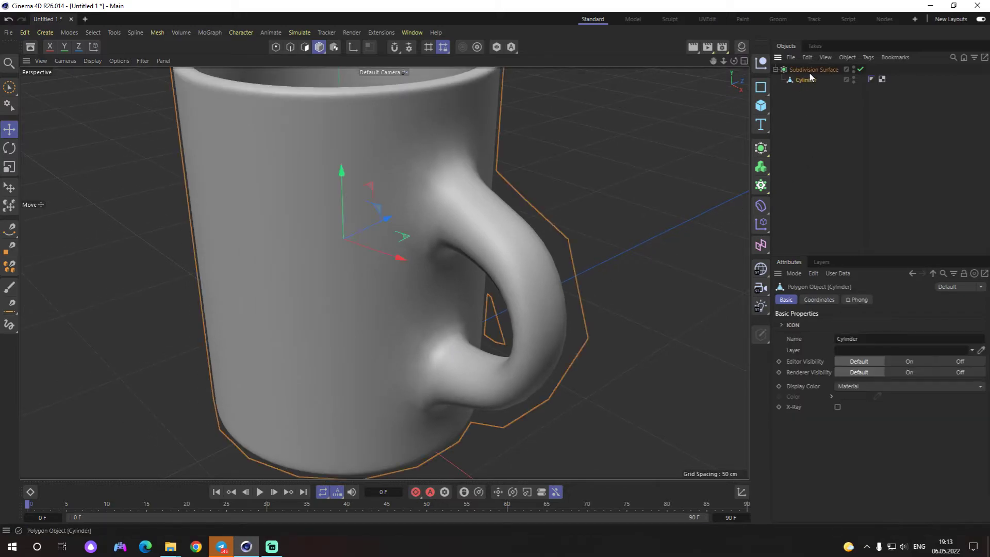
Step: Loop/Path Cut the Cylinder around the mug body, down its side and across the lower handle
{"action": "left_click", "coordinate": [304, 48]}
{"action": "left_click", "coordinate": [785, 82]}
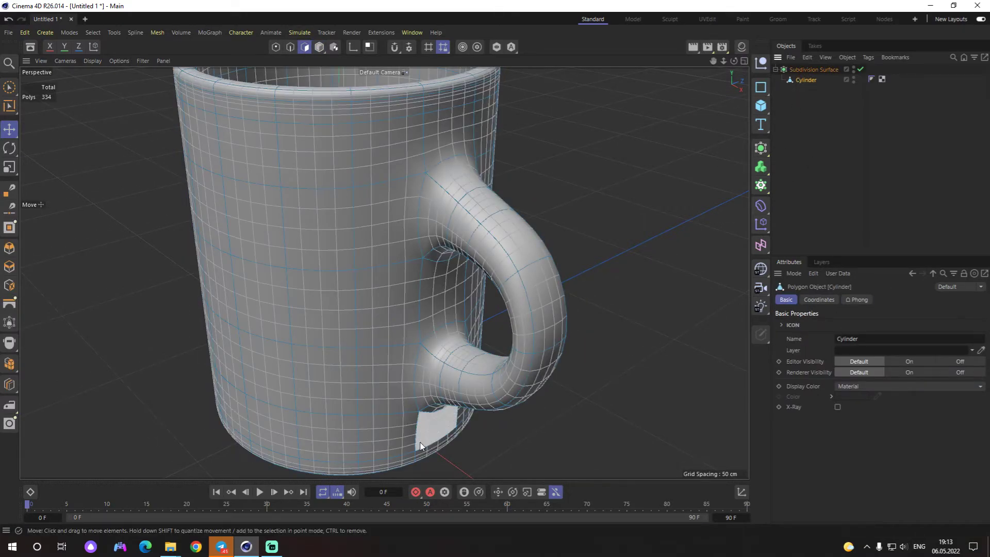
{"action": "right_click", "coordinate": [112, 360]}
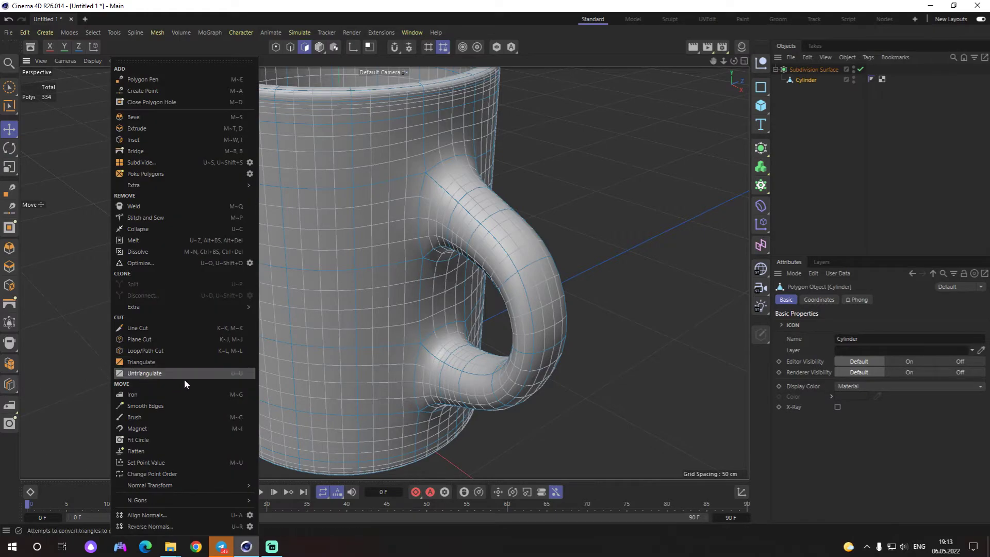
{"action": "left_click", "coordinate": [162, 351]}
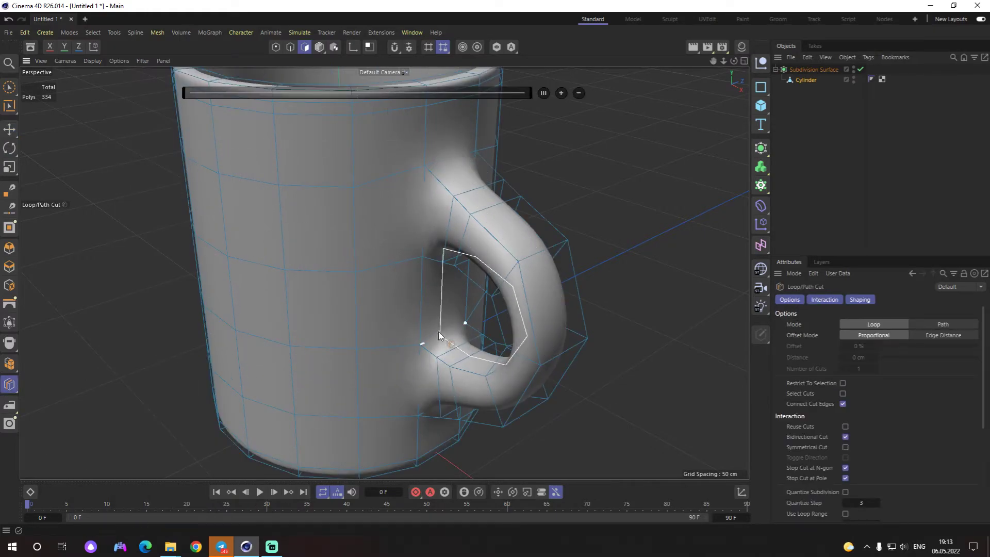
{"action": "left_click", "coordinate": [418, 320]}
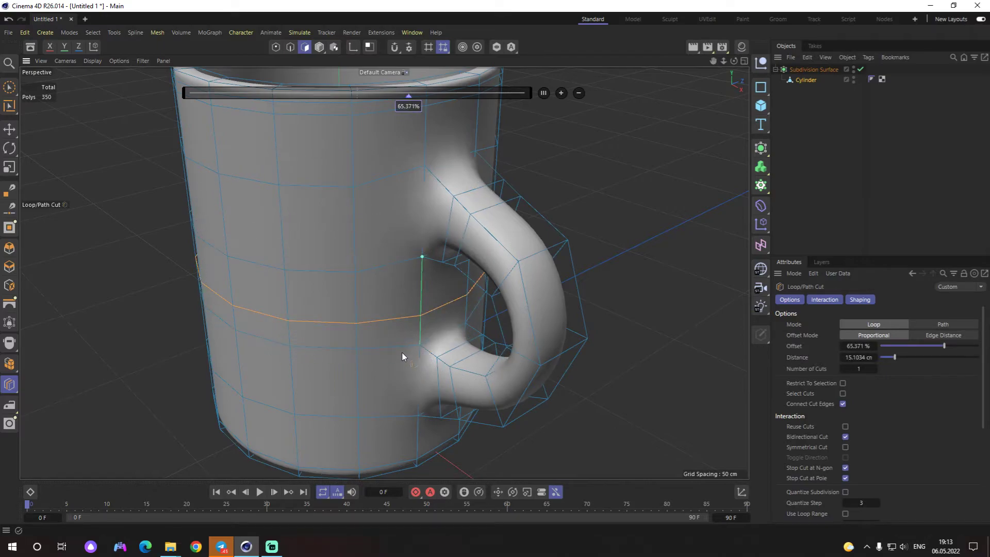
{"action": "left_click", "coordinate": [405, 347]}
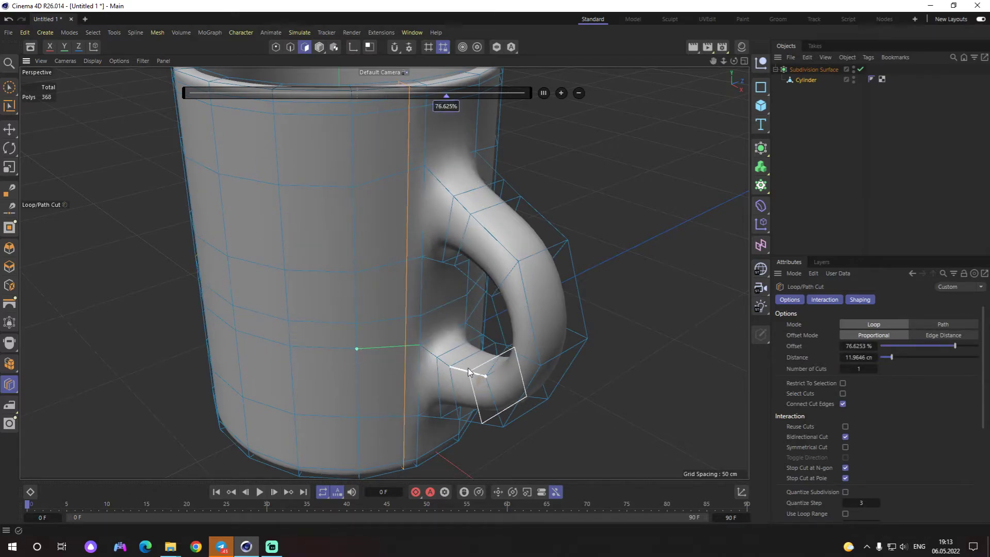
{"action": "left_click", "coordinate": [434, 355]}
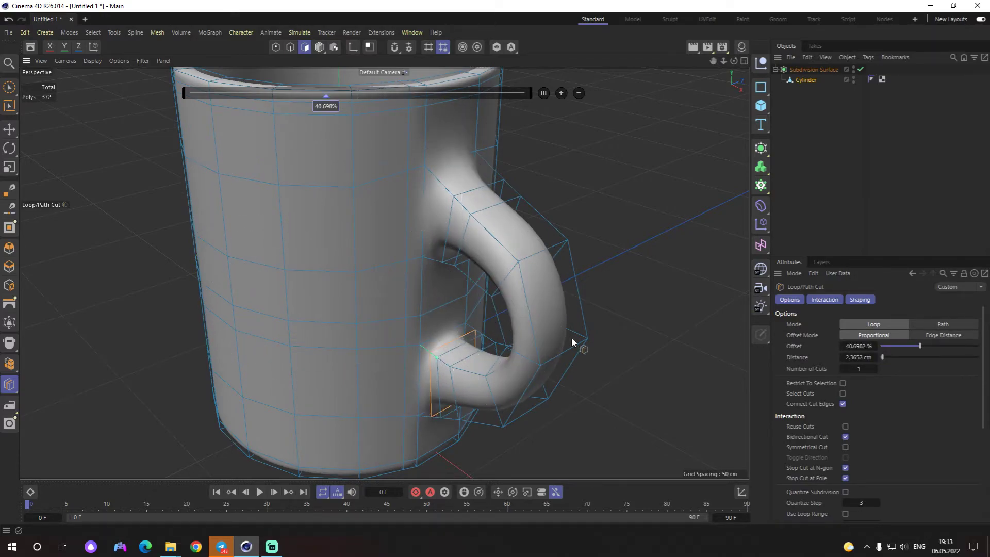
Step: Add more loops on the handle, near the rim and around the body, then return to Model mode
{"action": "left_click", "coordinate": [442, 180]}
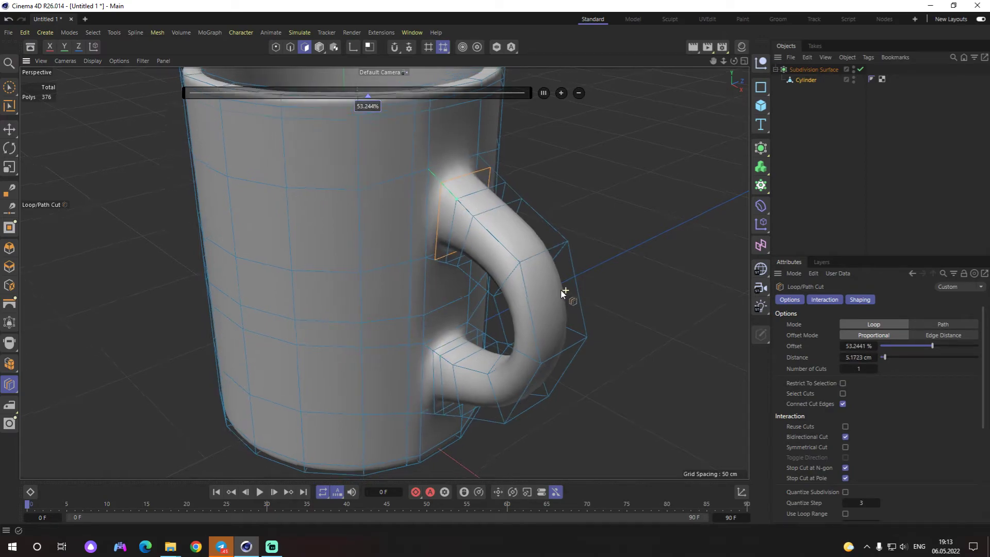
{"action": "scroll", "coordinate": [561, 290], "scroll_direction": "down", "scroll_amount": 3}
{"action": "left_click", "coordinate": [497, 178]}
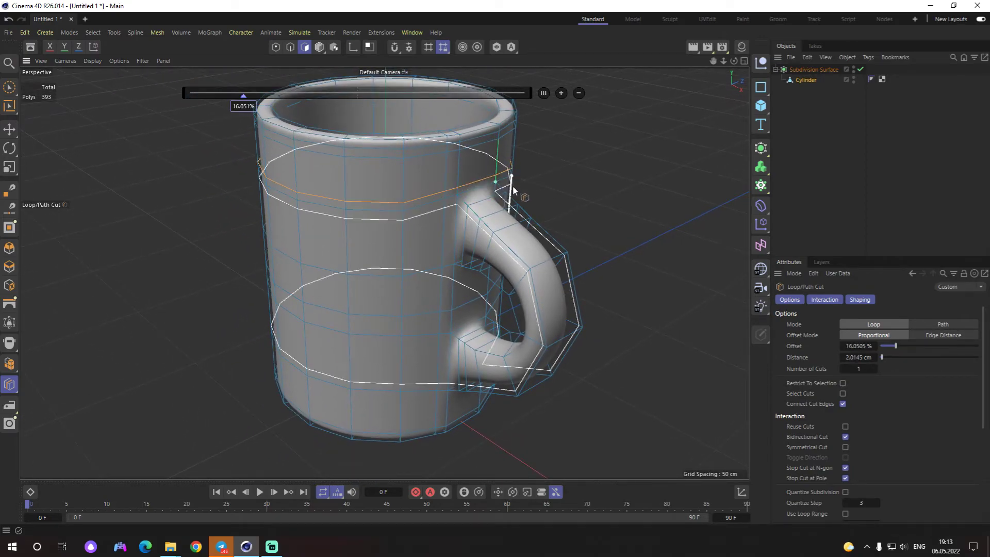
{"action": "left_click", "coordinate": [445, 229]}
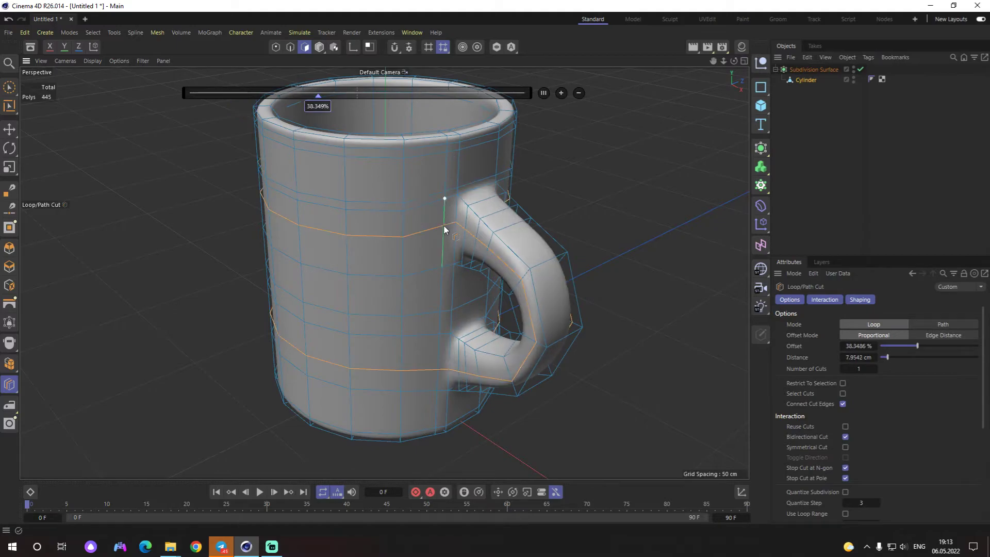
{"action": "left_click_drag", "start_coordinate": [562, 292], "coordinate": [492, 297], "text": "alt"}
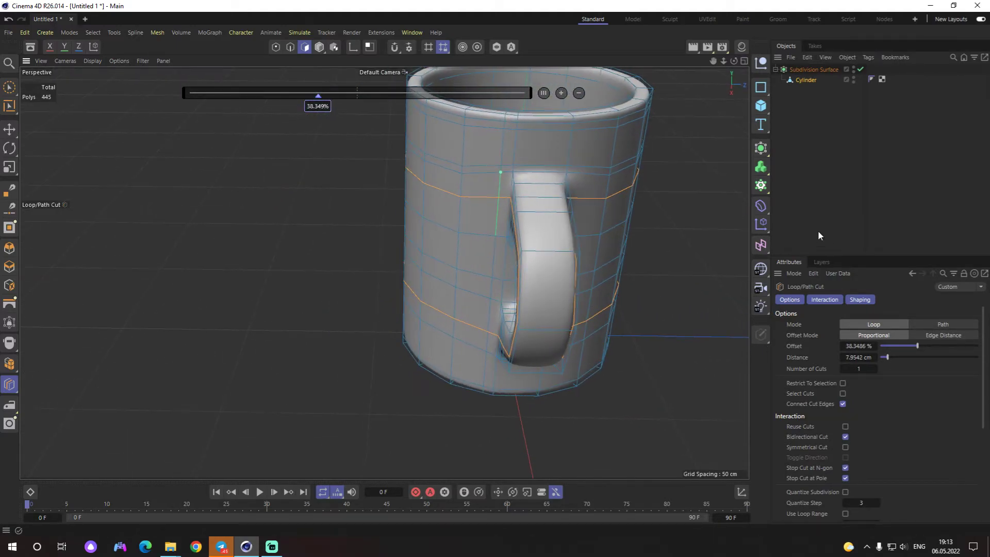
{"action": "left_click", "coordinate": [834, 144]}
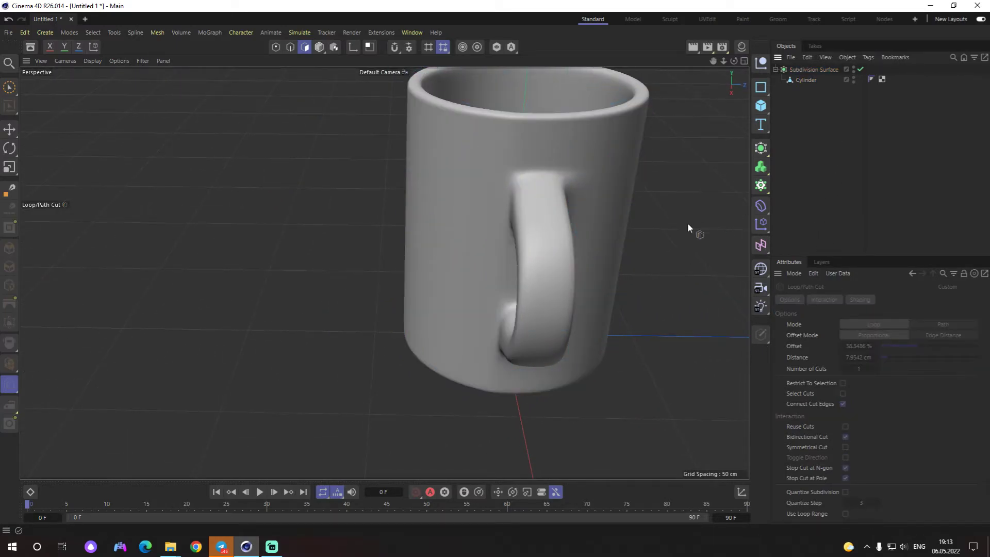
{"action": "left_click", "coordinate": [321, 48]}
{"action": "left_click_drag", "start_coordinate": [420, 256], "coordinate": [548, 243], "text": "alt"}
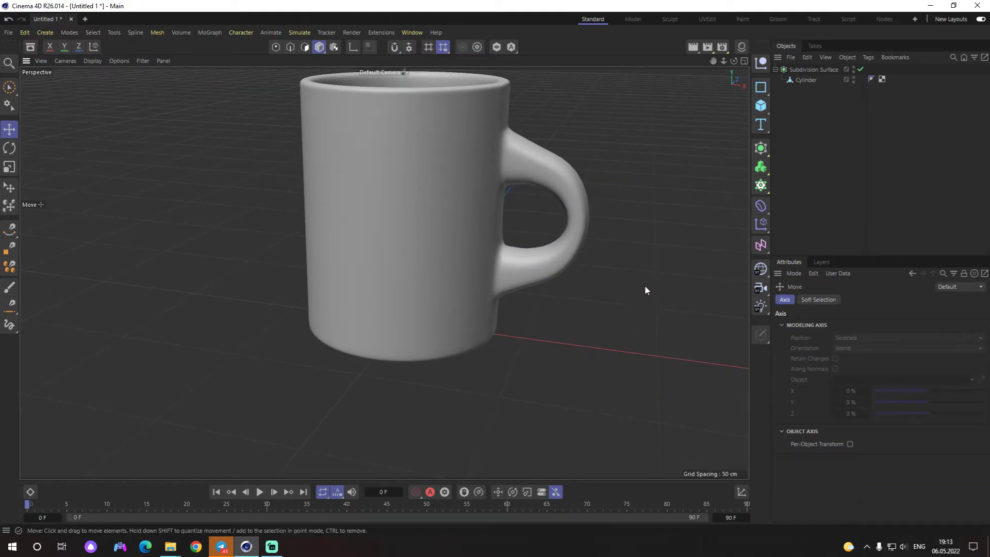
{"action": "mouse_move", "coordinate": [644, 289]}
{"action": "left_mouse_down", "text": "alt"}
{"action": "mouse_move", "coordinate": [486, 325]}
{"action": "mouse_move", "coordinate": [541, 314]}
{"action": "mouse_move", "coordinate": [583, 348]}
{"action": "mouse_move", "coordinate": [519, 354]}
{"action": "mouse_move", "coordinate": [625, 325]}
{"action": "mouse_move", "coordinate": [341, 330]}
{"action": "mouse_move", "coordinate": [449, 327]}
{"action": "mouse_move", "coordinate": [403, 164]}
{"action": "left_mouse_up", "text": "alt"}
Step: Switch the viewport to Gouraud Shading (Lines), look down into the mug's bottom, and reselect the Cylinder
{"action": "left_click", "coordinate": [90, 59]}
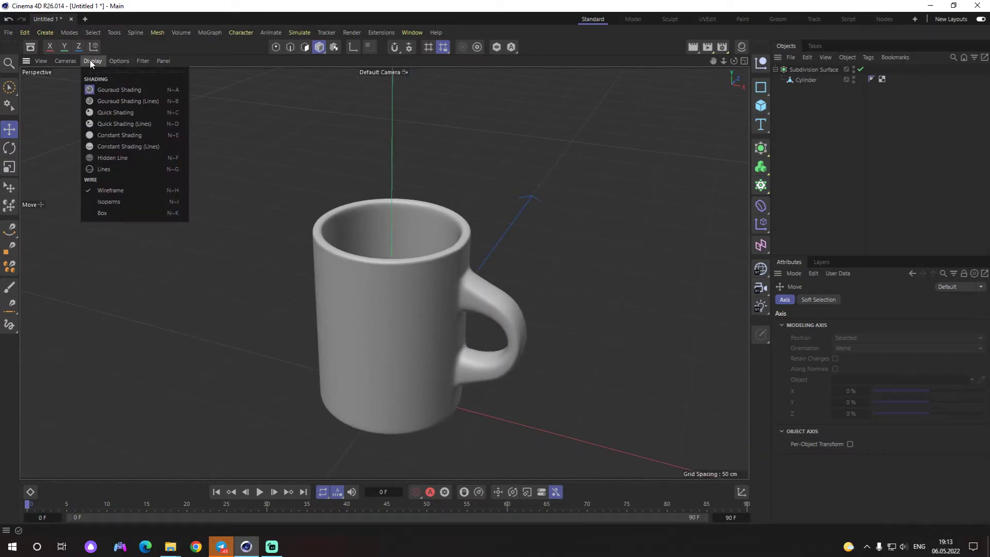
{"action": "left_click", "coordinate": [113, 100]}
{"action": "mouse_move", "coordinate": [483, 314]}
{"action": "left_mouse_down", "text": "alt"}
{"action": "mouse_move", "coordinate": [401, 272]}
{"action": "mouse_move", "coordinate": [347, 303]}
{"action": "mouse_move", "coordinate": [327, 283]}
{"action": "mouse_move", "coordinate": [559, 339]}
{"action": "mouse_move", "coordinate": [427, 330]}
{"action": "mouse_move", "coordinate": [413, 309]}
{"action": "mouse_move", "coordinate": [420, 372]}
{"action": "mouse_move", "coordinate": [503, 462]}
{"action": "mouse_move", "coordinate": [500, 338]}
{"action": "mouse_move", "coordinate": [578, 404]}
{"action": "mouse_move", "coordinate": [521, 328]}
{"action": "left_mouse_up", "text": "alt"}
{"action": "scroll", "coordinate": [559, 340], "scroll_direction": "up", "scroll_amount": 5}
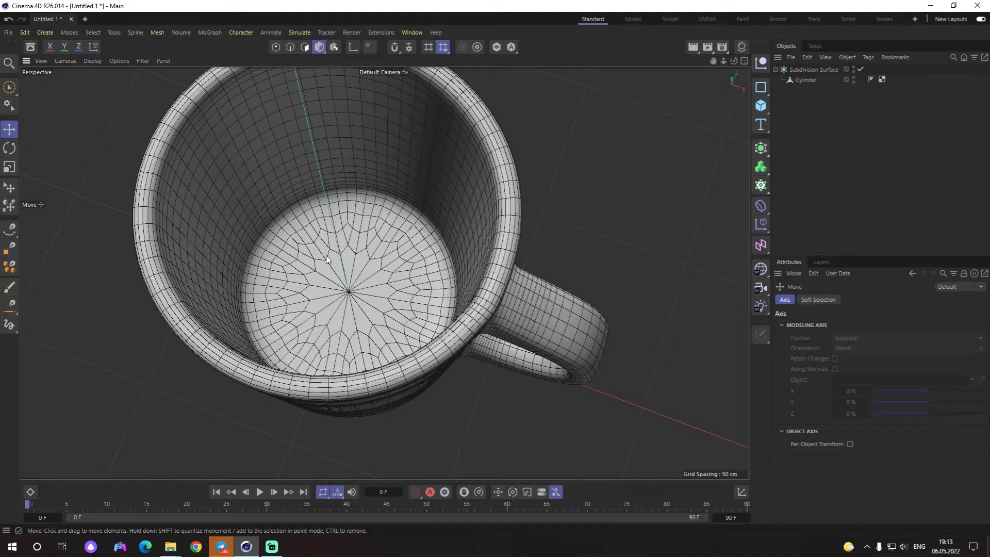
{"action": "scroll", "coordinate": [327, 259], "scroll_direction": "up", "scroll_amount": 2}
{"action": "scroll", "coordinate": [346, 258], "scroll_direction": "up", "scroll_amount": 2}
{"action": "scroll", "coordinate": [345, 258], "scroll_direction": "down", "scroll_amount": 4}
{"action": "scroll", "coordinate": [436, 323], "scroll_direction": "down", "scroll_amount": 2}
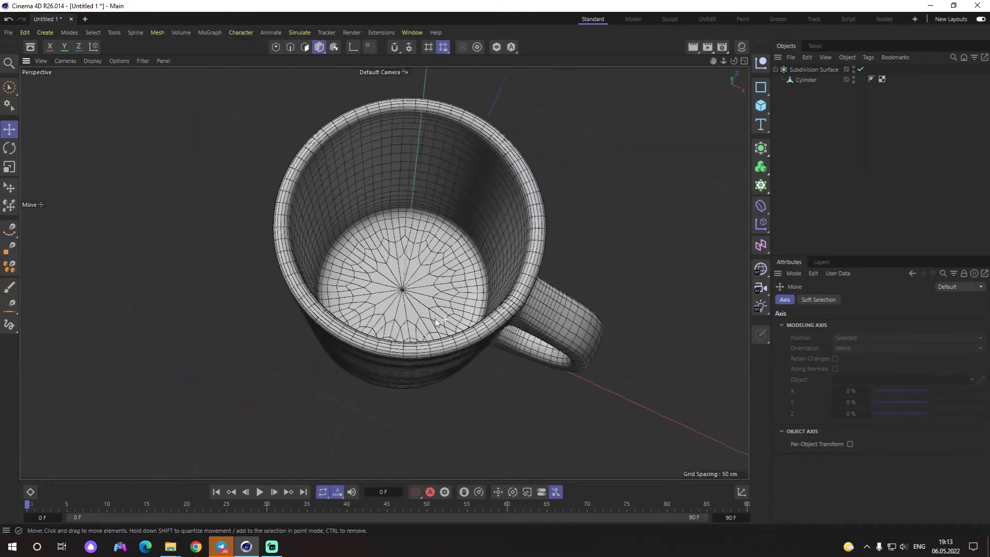
{"action": "left_click_drag", "start_coordinate": [436, 322], "coordinate": [449, 275], "text": "alt"}
{"action": "scroll", "coordinate": [449, 275], "scroll_direction": "up", "scroll_amount": 2}
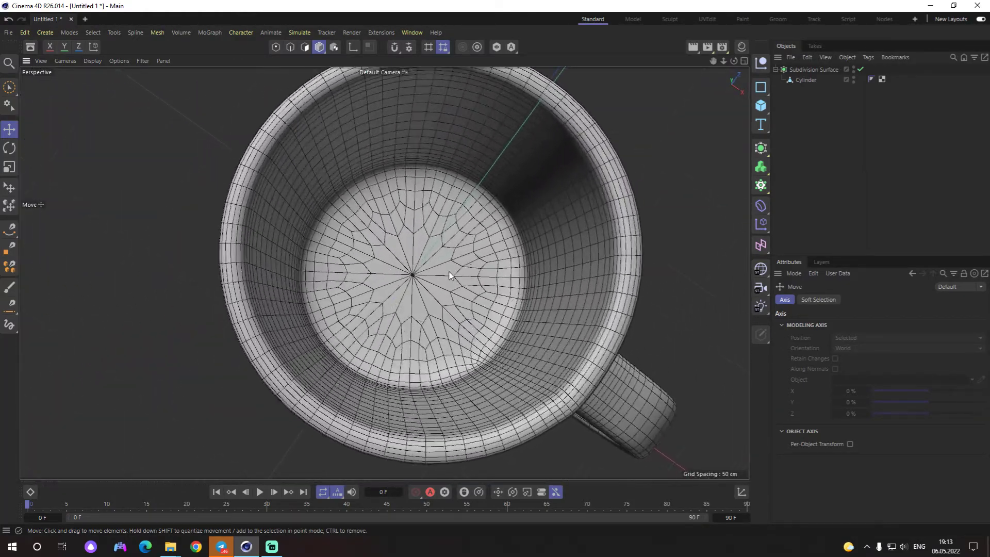
{"action": "left_click", "coordinate": [803, 81]}
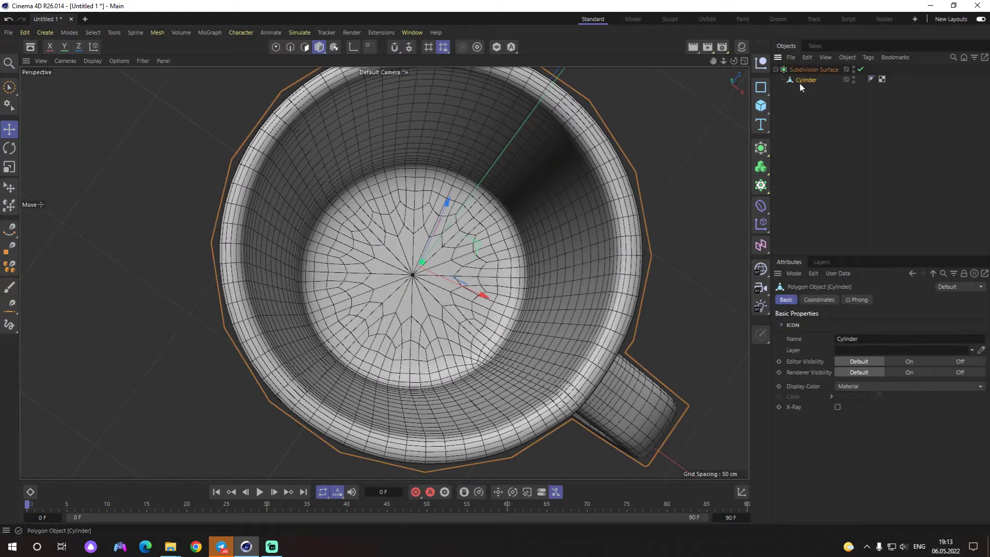
Step: Disable the Subdivision Surface to expose the low-poly mesh and frame the mug's inner bottom
{"action": "left_click", "coordinate": [303, 50]}
{"action": "left_click", "coordinate": [10, 385]}
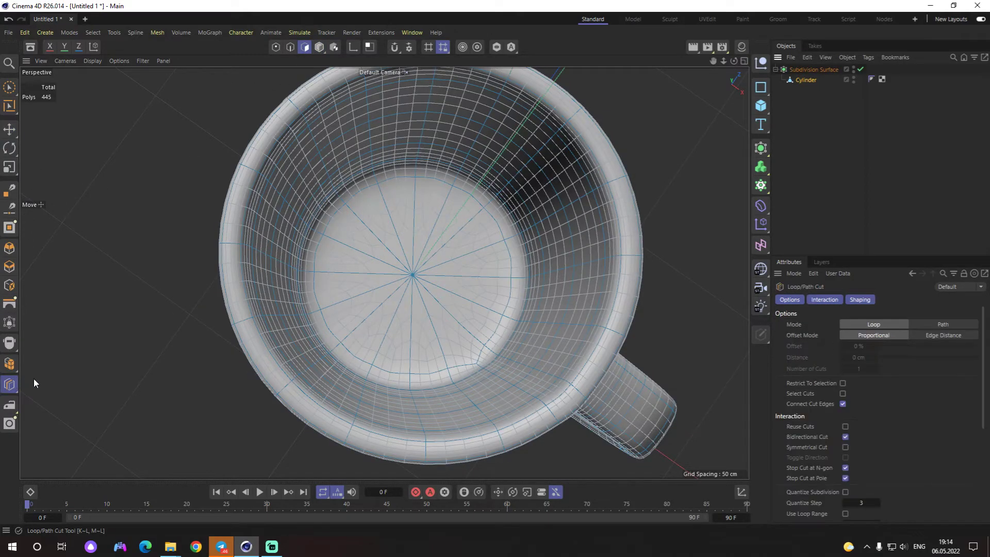
{"action": "left_click_drag", "start_coordinate": [415, 214], "coordinate": [580, 238], "text": "alt"}
{"action": "scroll", "coordinate": [581, 237], "scroll_direction": "up", "scroll_amount": 3}
{"action": "left_click", "coordinate": [860, 69]}
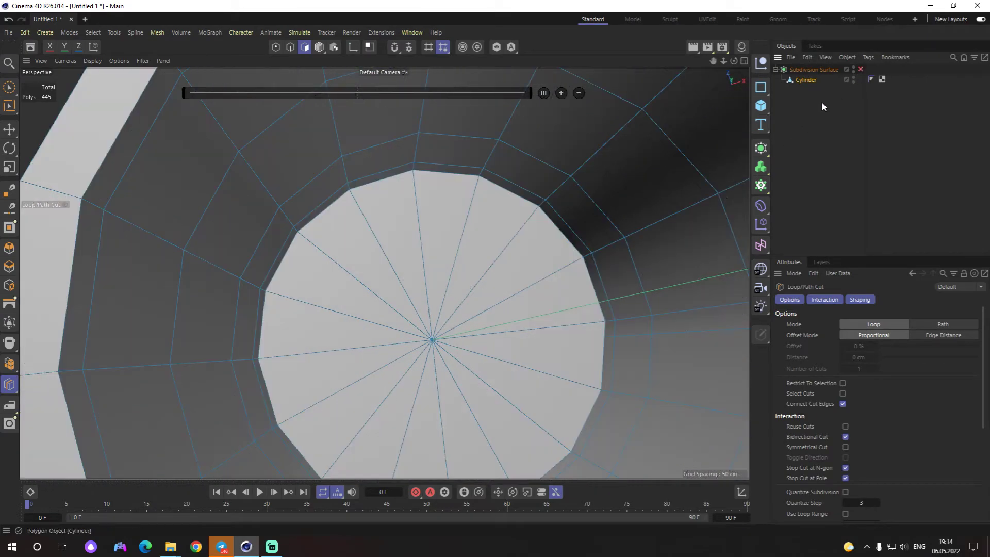
{"action": "scroll", "coordinate": [499, 258], "scroll_direction": "down", "scroll_amount": 3}
{"action": "scroll", "coordinate": [500, 241], "scroll_direction": "down", "scroll_amount": 2}
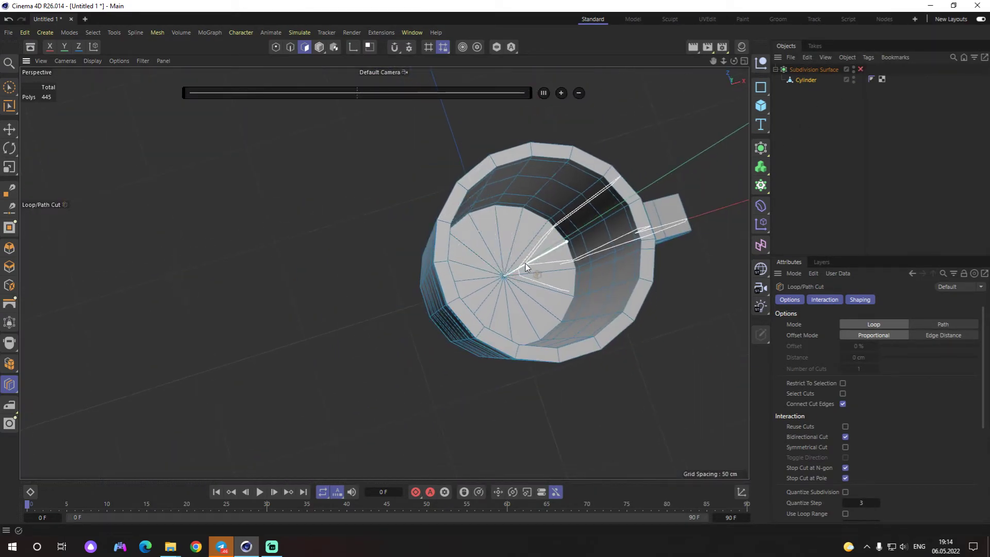
{"action": "left_click_drag", "start_coordinate": [525, 265], "coordinate": [544, 253], "text": "alt"}
{"action": "scroll", "coordinate": [543, 254], "scroll_direction": "up", "scroll_amount": 3}
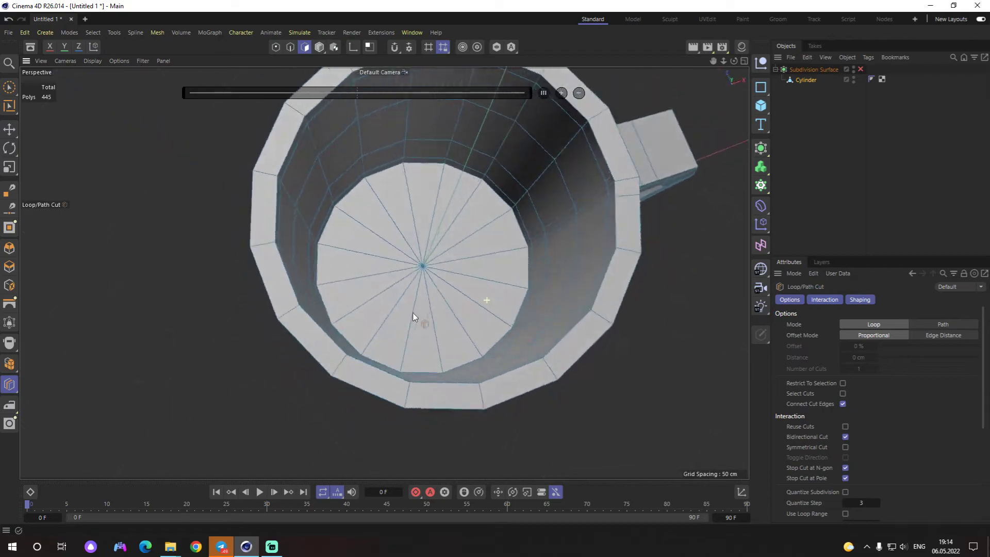
{"action": "left_click_drag", "start_coordinate": [413, 316], "coordinate": [404, 261], "text": "alt"}
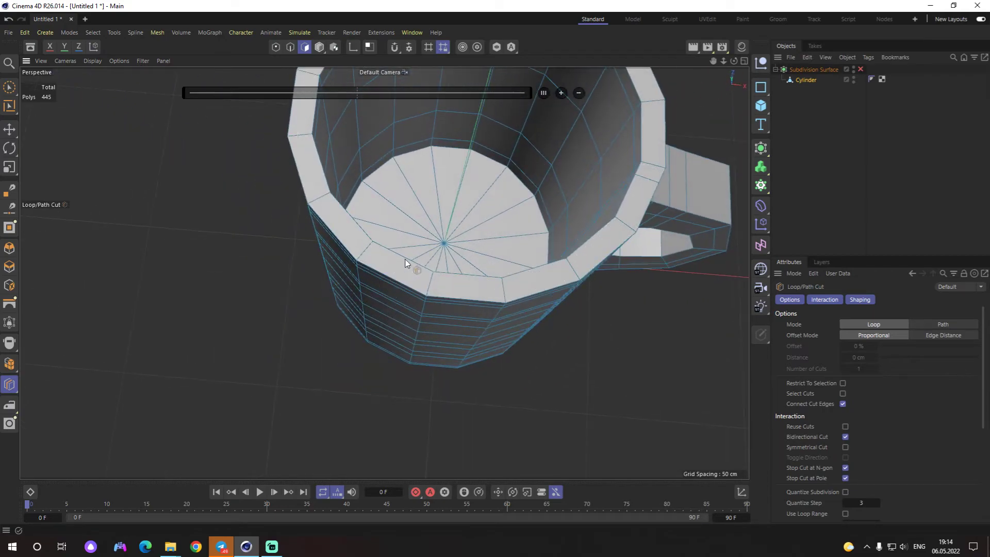
{"action": "scroll", "coordinate": [403, 232], "scroll_direction": "up", "scroll_amount": 3}
Step: Cut a loop across the mug's inner bottom, bringing it to 492 polygons, and inspect the result
{"action": "left_click", "coordinate": [356, 164]}
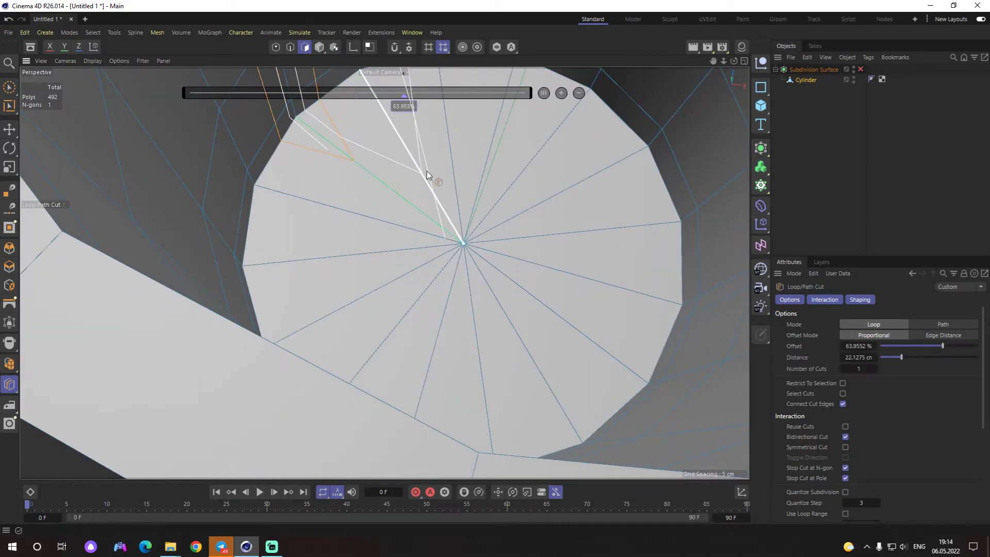
{"action": "scroll", "coordinate": [361, 206], "scroll_direction": "down", "scroll_amount": 3}
{"action": "mouse_move", "coordinate": [385, 274]}
{"action": "left_mouse_down", "text": "alt"}
{"action": "mouse_move", "coordinate": [342, 292]}
{"action": "mouse_move", "coordinate": [479, 393]}
{"action": "mouse_move", "coordinate": [431, 226]}
{"action": "left_mouse_up", "text": "alt"}
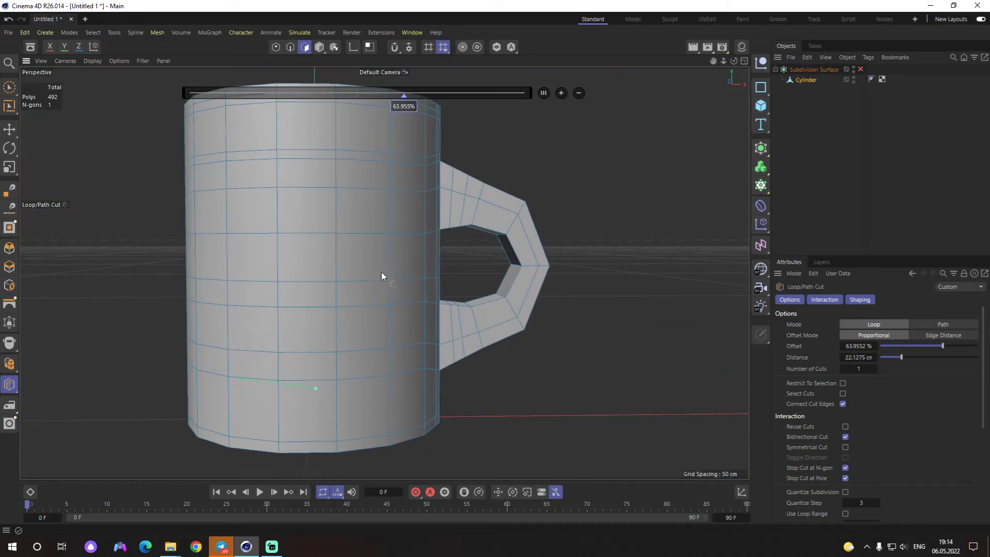
{"action": "mouse_move", "coordinate": [387, 265]}
{"action": "left_mouse_down", "text": "alt"}
{"action": "mouse_move", "coordinate": [490, 300]}
{"action": "mouse_move", "coordinate": [419, 308]}
{"action": "left_mouse_up", "text": "alt"}
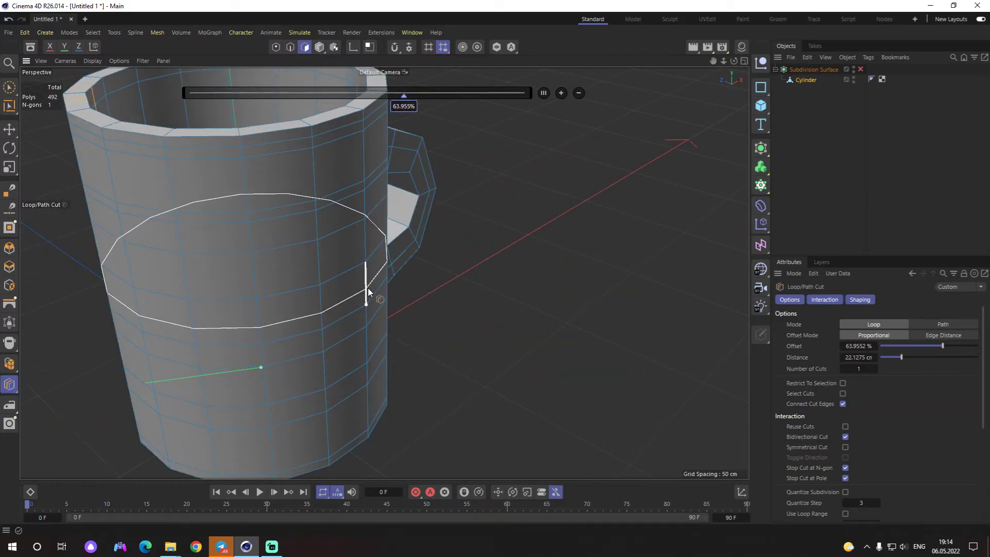
{"action": "mouse_move", "coordinate": [350, 233]}
{"action": "left_mouse_down", "text": "alt"}
{"action": "mouse_move", "coordinate": [314, 298]}
{"action": "mouse_move", "coordinate": [310, 244]}
{"action": "mouse_move", "coordinate": [370, 305]}
{"action": "left_mouse_up", "text": "alt"}
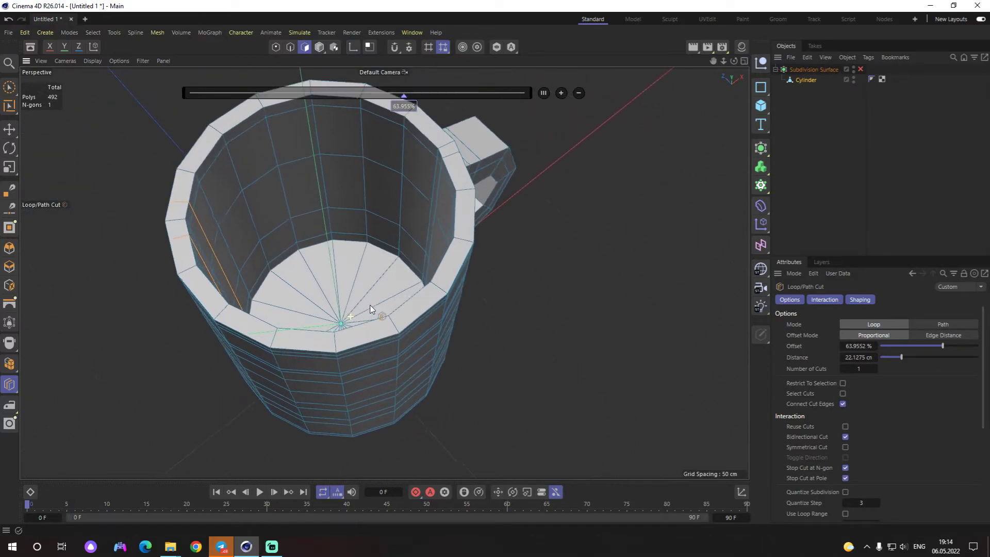
{"action": "scroll", "coordinate": [449, 283], "scroll_direction": "up", "scroll_amount": 4}
{"action": "scroll", "coordinate": [419, 271], "scroll_direction": "up", "scroll_amount": 3}
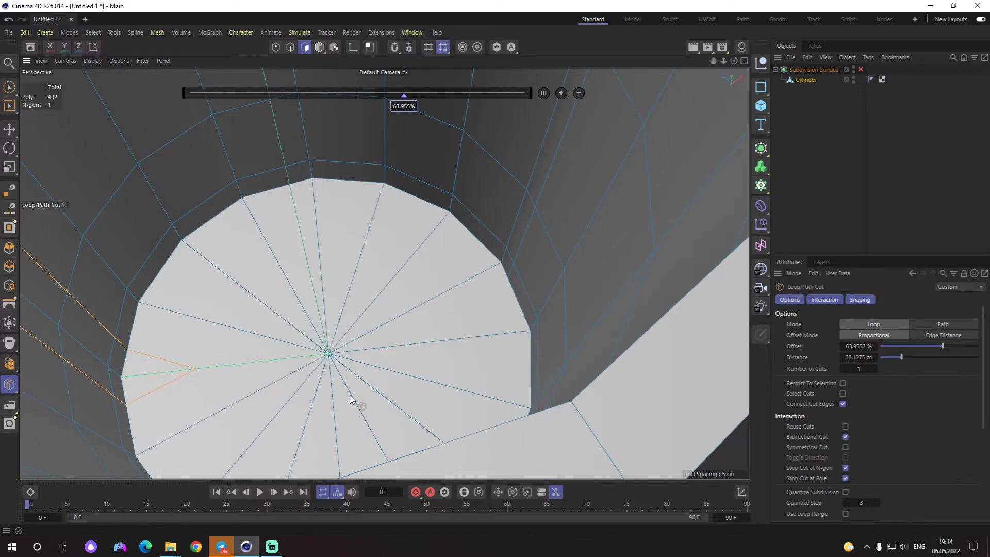
{"action": "scroll", "coordinate": [341, 258], "scroll_direction": "down", "scroll_amount": 4}
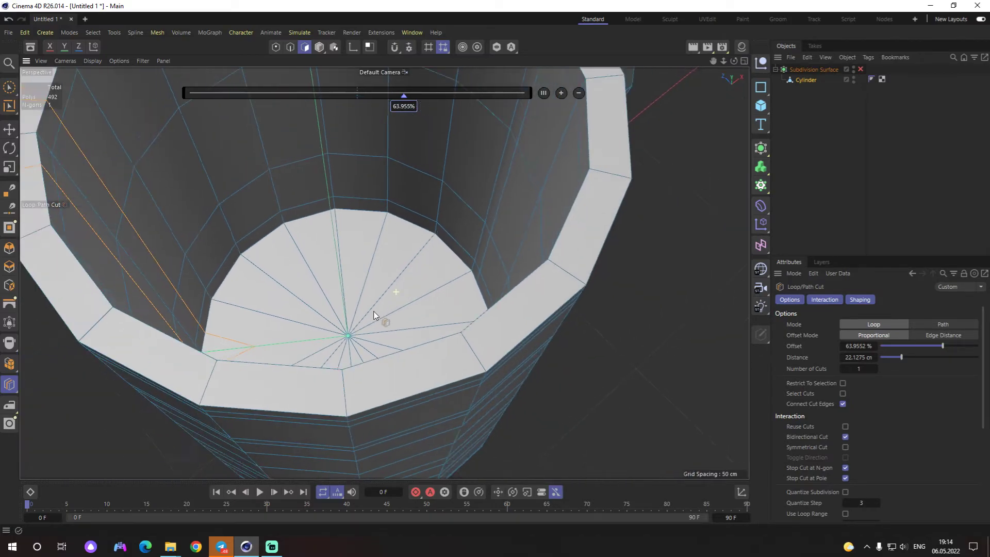
{"action": "scroll", "coordinate": [330, 347], "scroll_direction": "down", "scroll_amount": 4}
{"action": "mouse_move", "coordinate": [464, 302]}
{"action": "left_mouse_down", "text": "alt"}
{"action": "mouse_move", "coordinate": [451, 315]}
{"action": "mouse_move", "coordinate": [380, 277]}
{"action": "mouse_move", "coordinate": [428, 248]}
{"action": "mouse_move", "coordinate": [478, 236]}
{"action": "left_mouse_up", "text": "alt"}
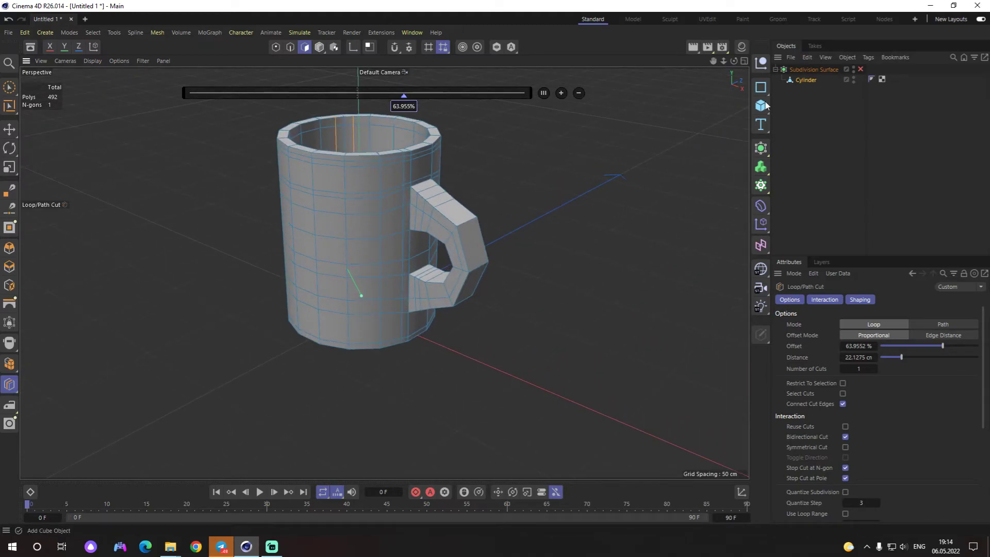
Step: Turn the Subdivision Surface smoothing back on and orbit around the smoothed mug
{"action": "left_click", "coordinate": [11, 130]}
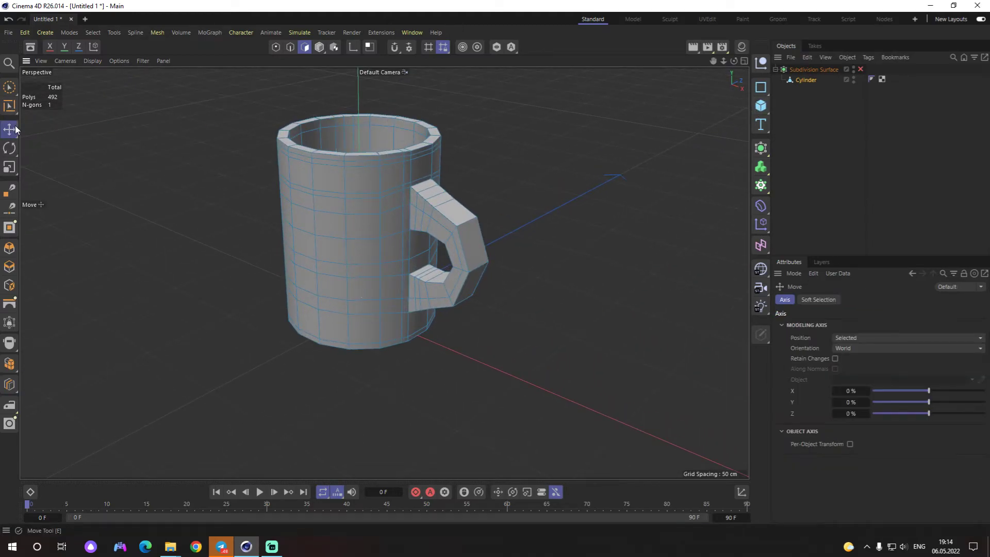
{"action": "left_click", "coordinate": [11, 87]}
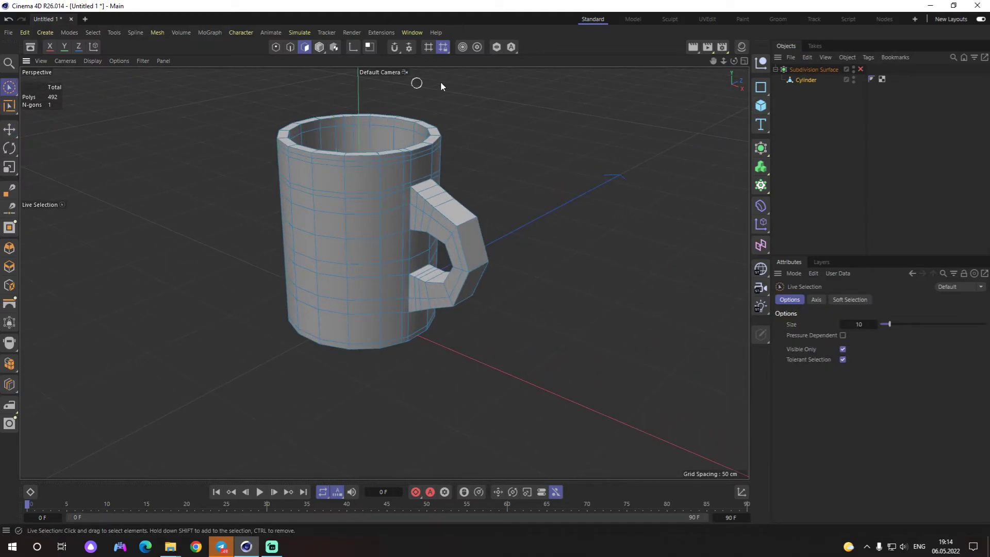
{"action": "left_click", "coordinate": [861, 69]}
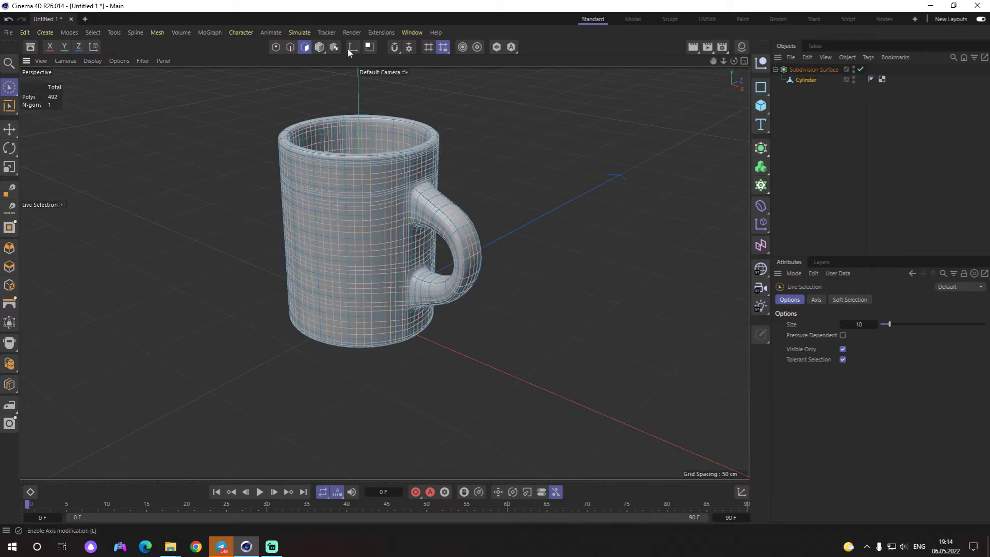
{"action": "left_click", "coordinate": [319, 49]}
{"action": "scroll", "coordinate": [574, 180], "scroll_direction": "up", "scroll_amount": 5}
{"action": "mouse_move", "coordinate": [542, 206]}
{"action": "left_mouse_down", "text": "alt"}
{"action": "mouse_move", "coordinate": [581, 202]}
{"action": "mouse_move", "coordinate": [583, 221]}
{"action": "mouse_move", "coordinate": [524, 265]}
{"action": "left_mouse_up", "text": "alt"}
Step: Switch to the Move tool, frame the whole mug, and open the Material Manager
{"action": "key", "text": "e"}
{"action": "scroll", "coordinate": [578, 227], "scroll_direction": "down", "scroll_amount": 5}
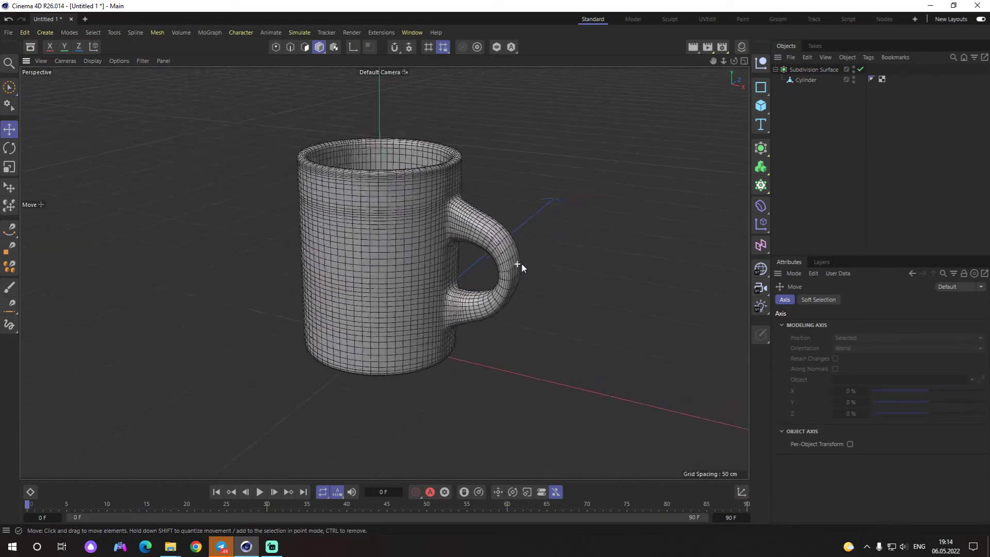
{"action": "scroll", "coordinate": [471, 214], "scroll_direction": "down", "scroll_amount": 2}
{"action": "mouse_move", "coordinate": [531, 207]}
{"action": "left_mouse_down", "text": "alt"}
{"action": "mouse_move", "coordinate": [471, 215]}
{"action": "mouse_move", "coordinate": [457, 243]}
{"action": "left_mouse_up", "text": "alt"}
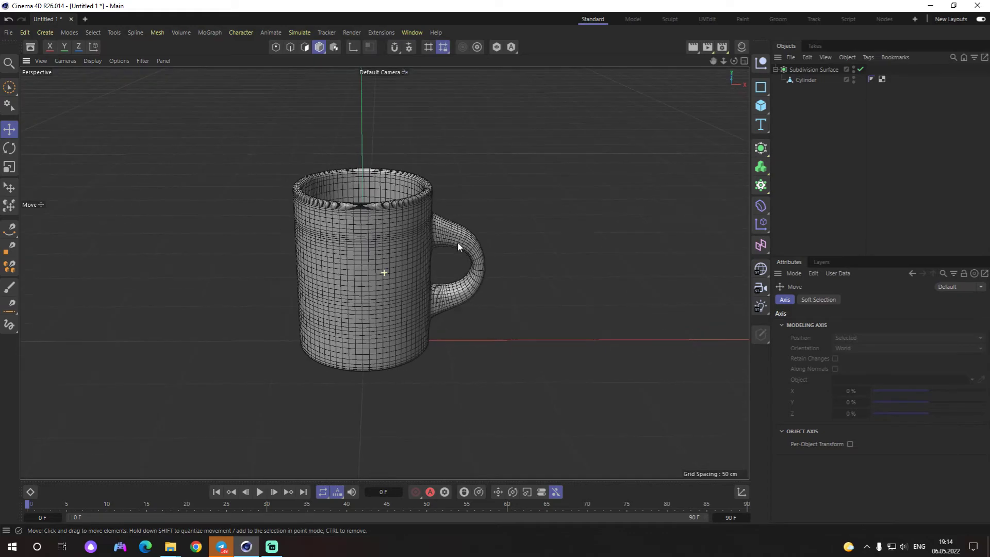
{"action": "left_click", "coordinate": [742, 47]}
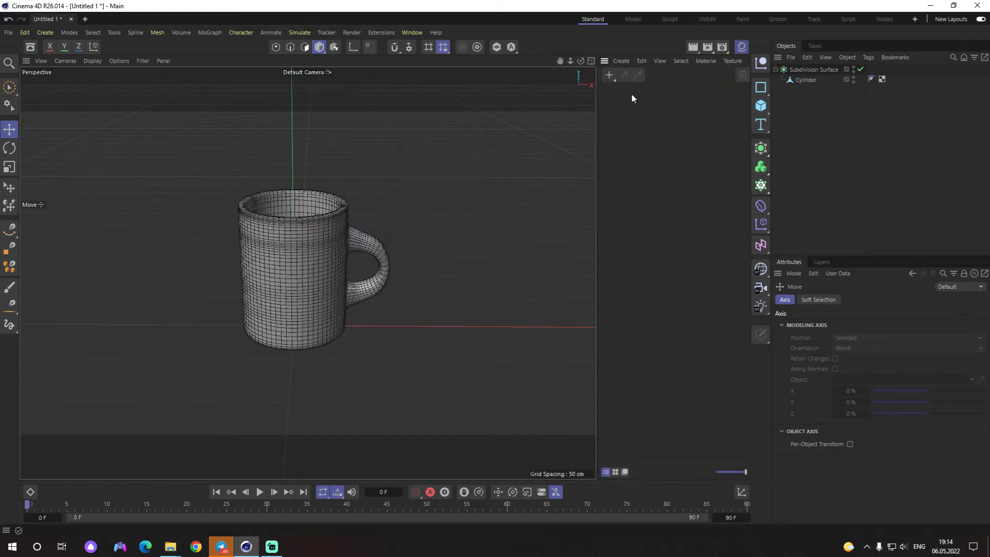
Step: Create a new material Mat, apply it to the mug, and set the viewport to Gouraud Shading
{"action": "left_click", "coordinate": [607, 78]}
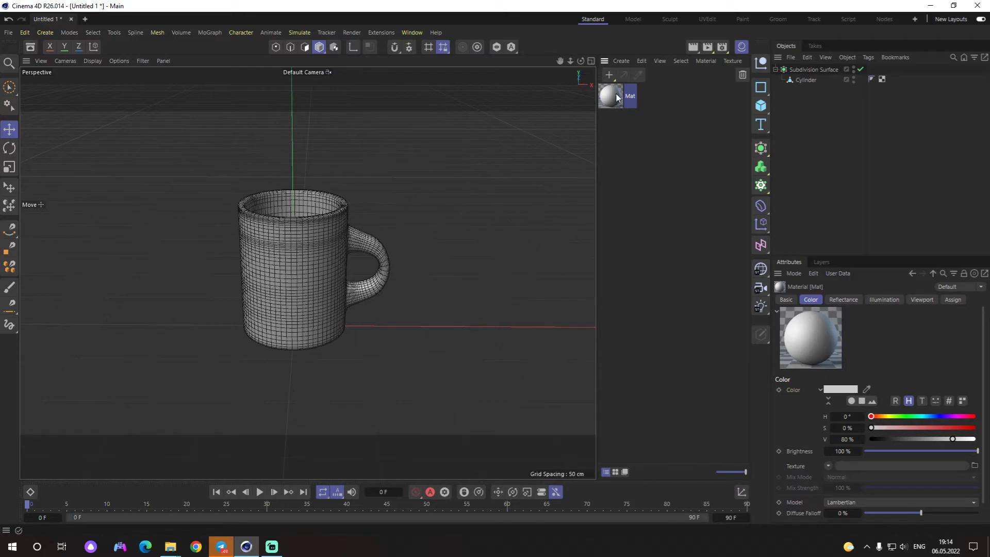
{"action": "left_click_drag", "start_coordinate": [617, 98], "coordinate": [331, 258]}
{"action": "scroll", "coordinate": [336, 303], "scroll_direction": "up", "scroll_amount": 3}
{"action": "scroll", "coordinate": [491, 201], "scroll_direction": "up", "scroll_amount": 2}
{"action": "scroll", "coordinate": [446, 226], "scroll_direction": "down", "scroll_amount": 1}
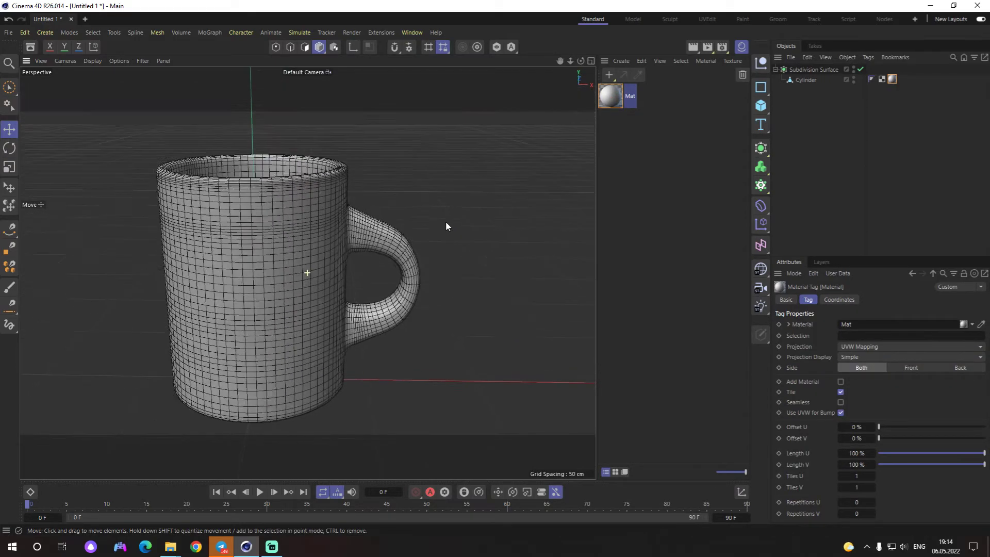
{"action": "left_click", "coordinate": [92, 60]}
{"action": "left_click", "coordinate": [97, 90]}
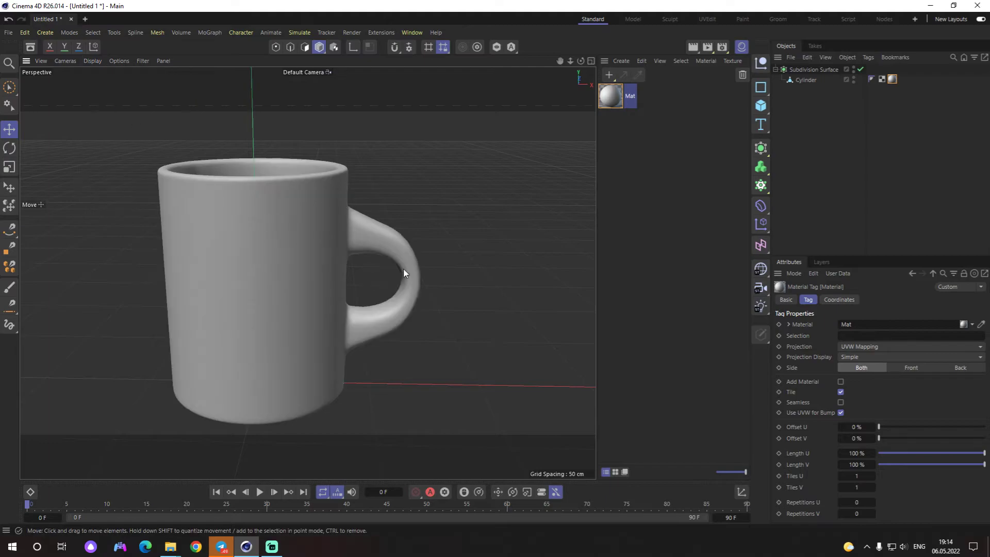
{"action": "scroll", "coordinate": [403, 268], "scroll_direction": "down", "scroll_amount": 2}
Step: Make Mat orange by setting its colour to S 82% and V 98%
{"action": "double_click", "coordinate": [611, 96]}
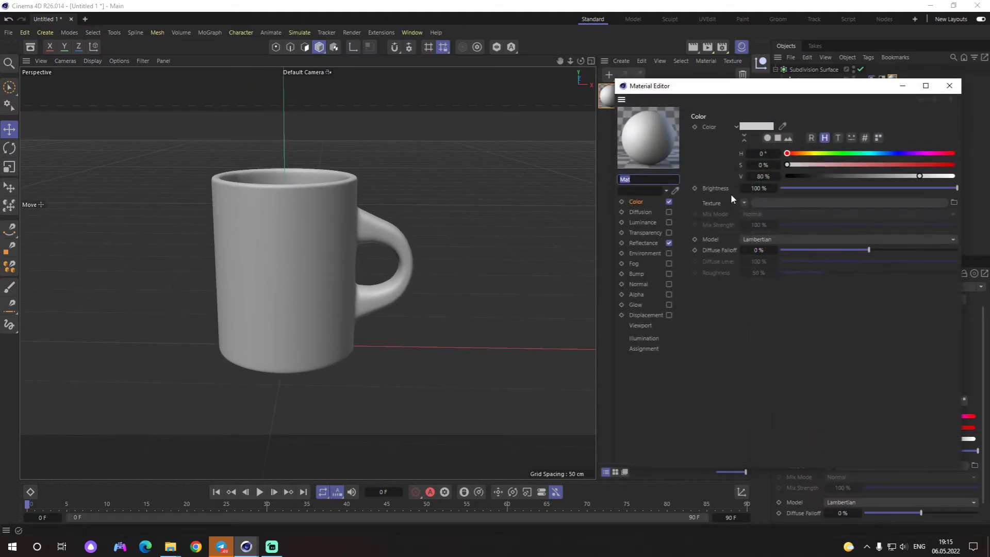
{"action": "left_click_drag", "start_coordinate": [775, 91], "coordinate": [682, 95]}
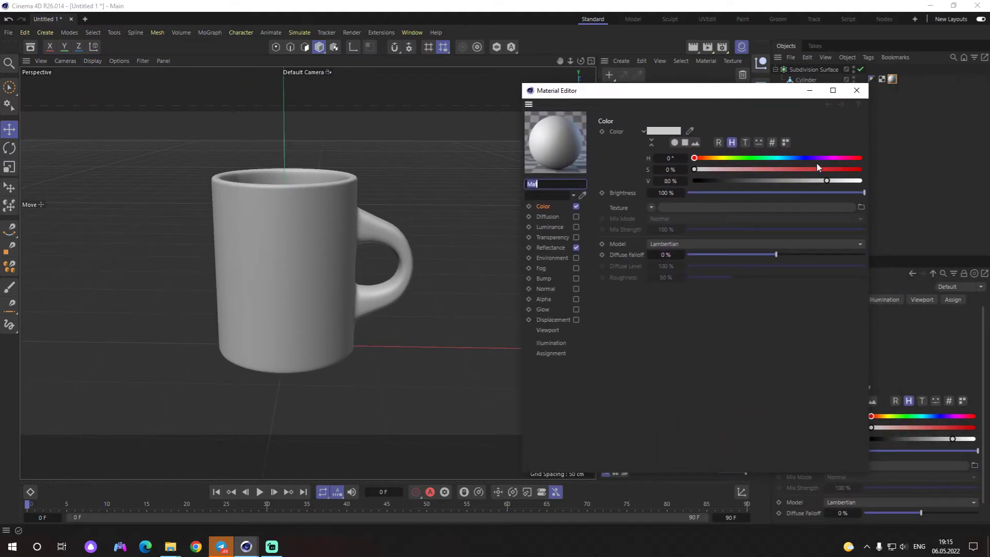
{"action": "left_click", "coordinate": [815, 169]}
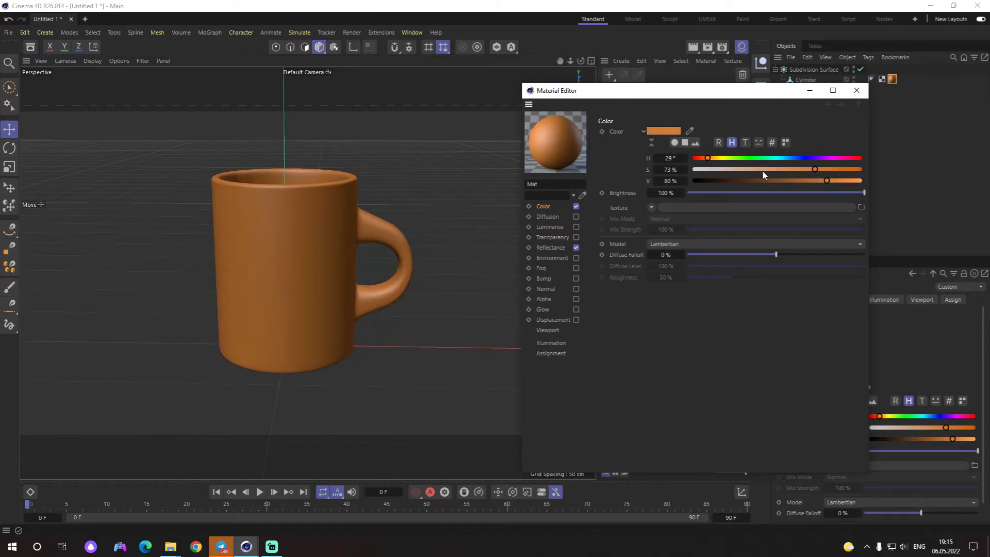
{"action": "left_click_drag", "start_coordinate": [824, 180], "coordinate": [868, 181]}
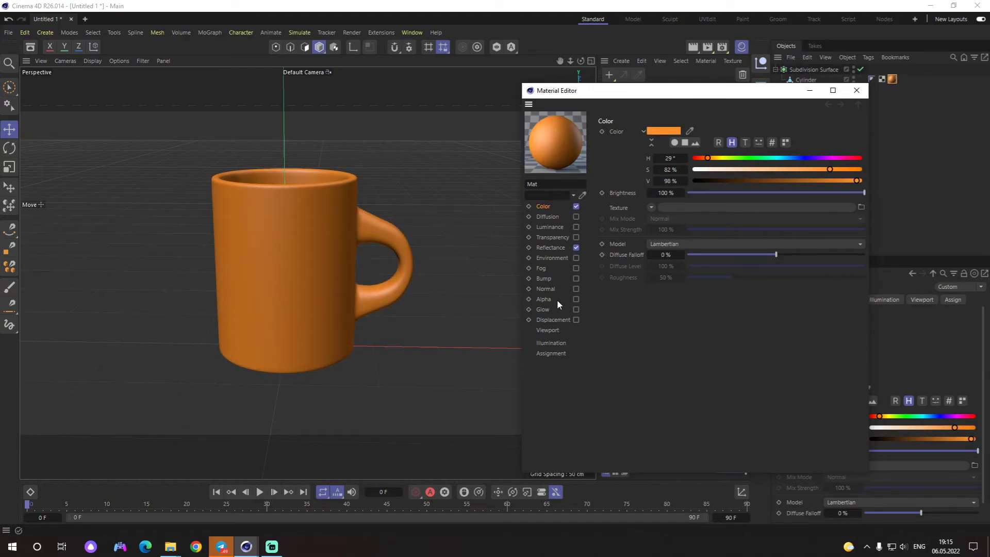
Step: Load unnamed.png as Mat's Color texture, copying the image into the project
{"action": "left_click", "coordinate": [676, 208]}
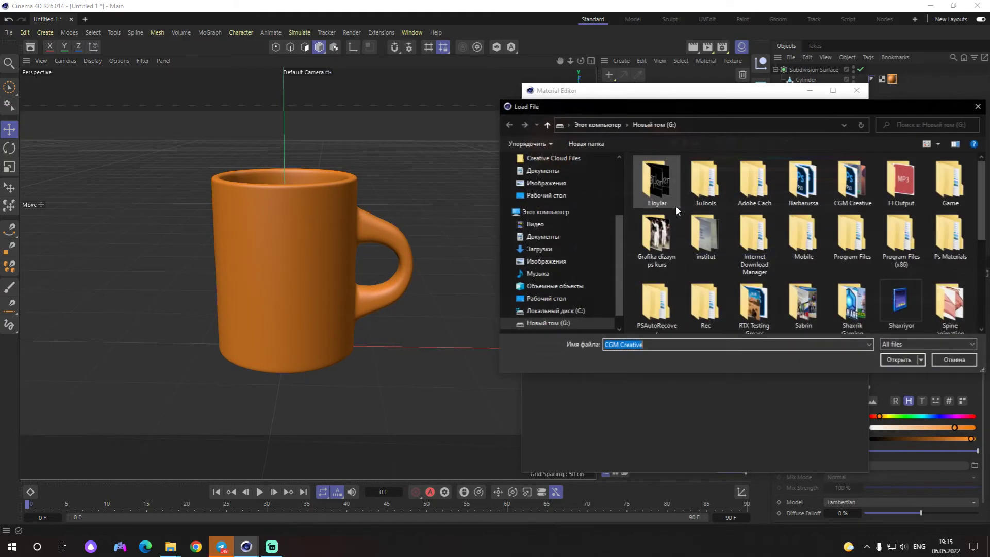
{"action": "double_click", "coordinate": [775, 196]}
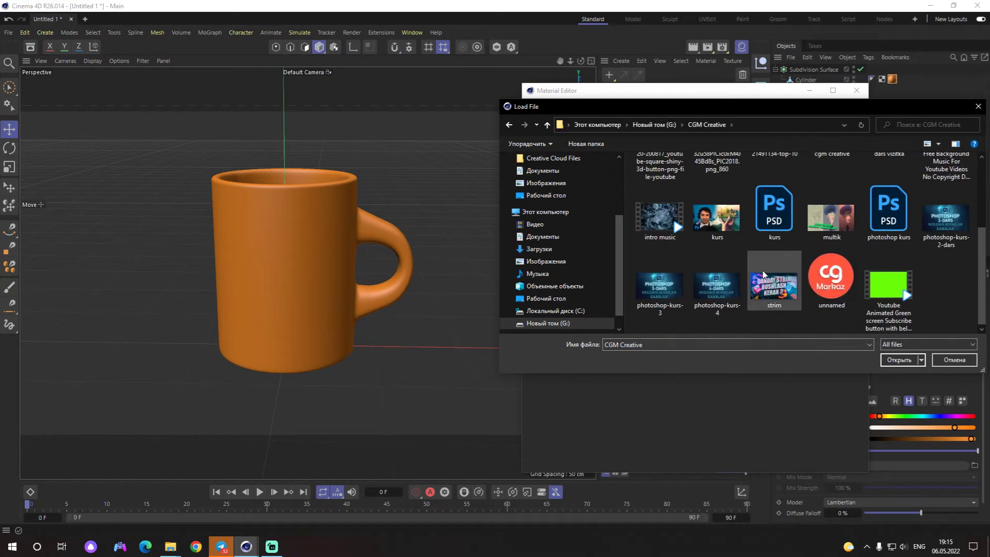
{"action": "double_click", "coordinate": [831, 273]}
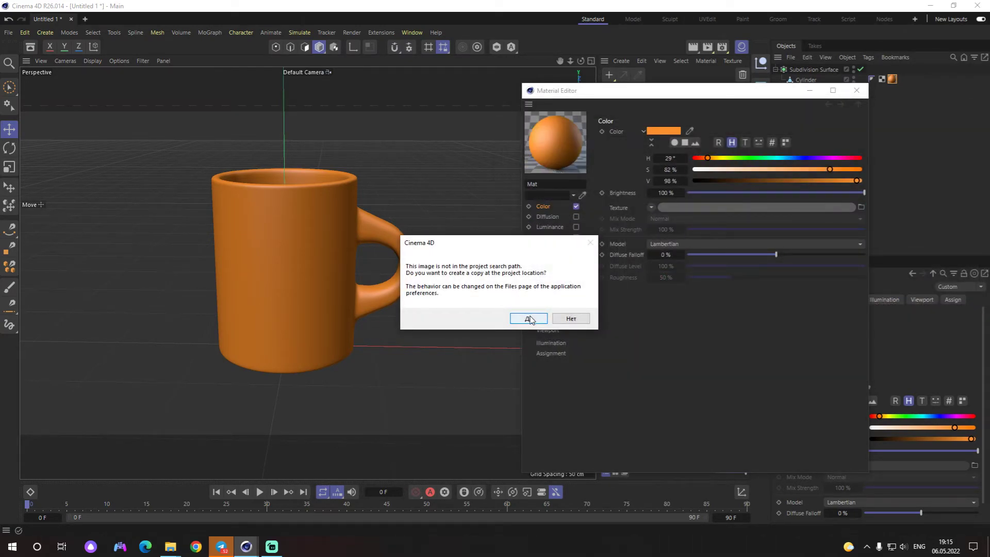
{"action": "left_click", "coordinate": [529, 319]}
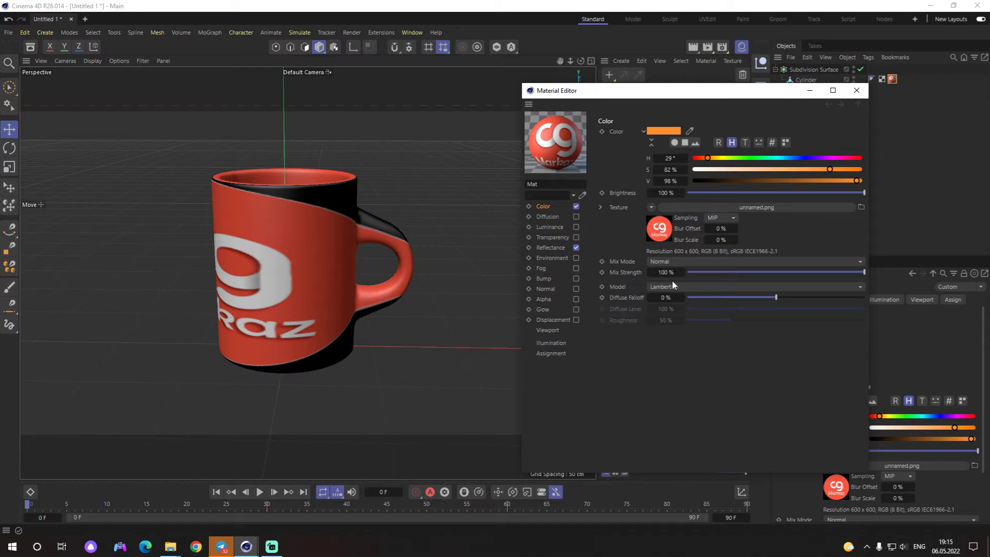
{"action": "left_click", "coordinate": [562, 299]}
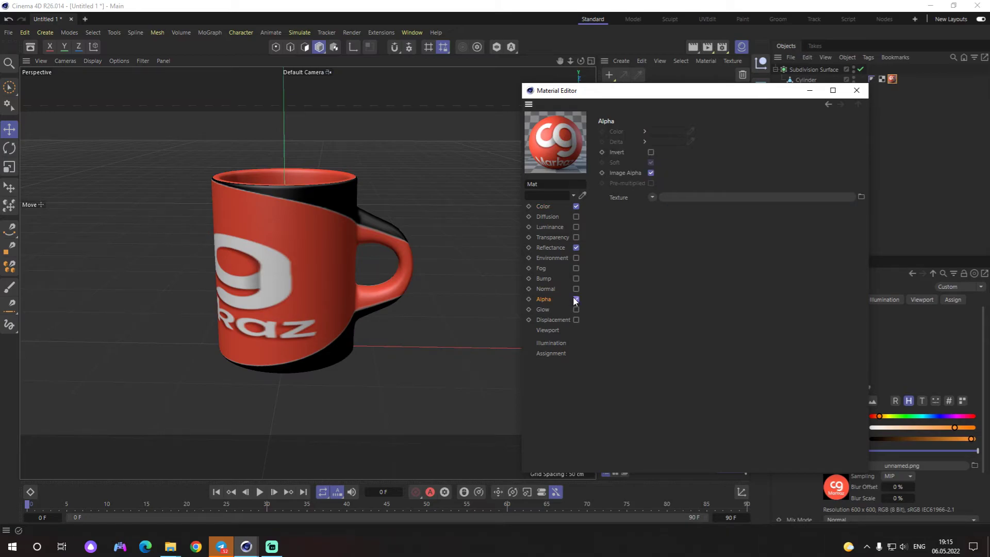
Step: Load unnamed.png into Mat's Alpha channel, copy it to the project, and check the see-through mug
{"action": "left_click", "coordinate": [692, 197]}
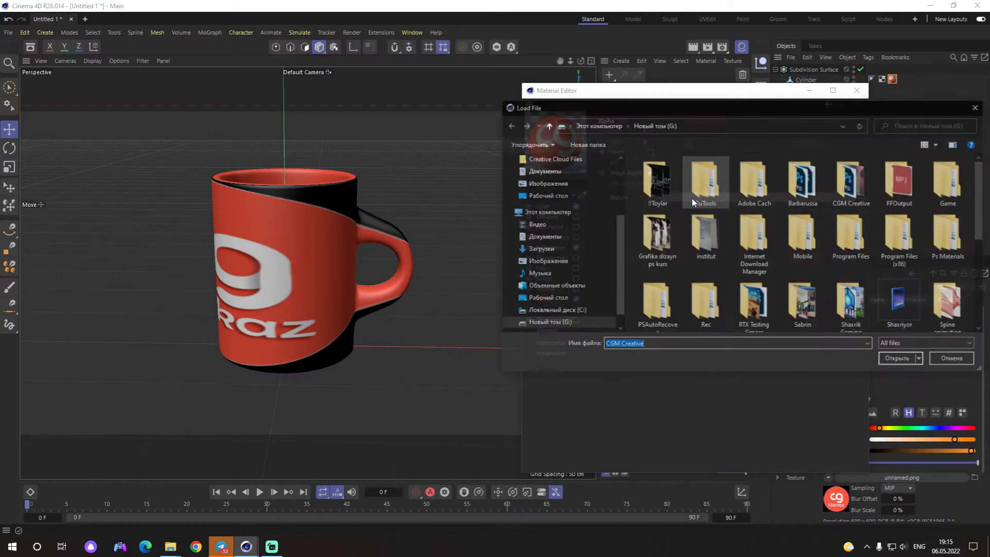
{"action": "scroll", "coordinate": [825, 242], "scroll_direction": "down", "scroll_amount": 3}
{"action": "double_click", "coordinate": [825, 283]}
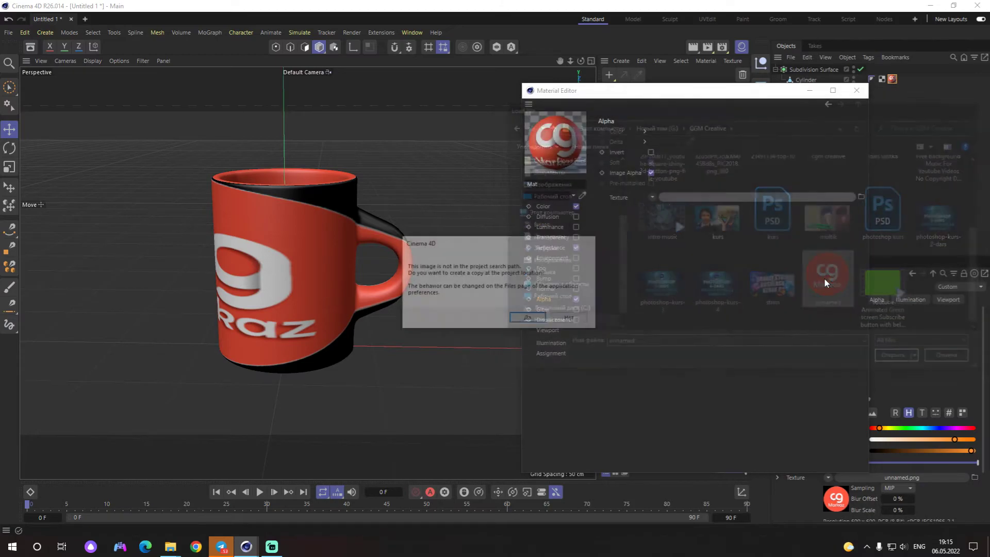
{"action": "left_click", "coordinate": [524, 315]}
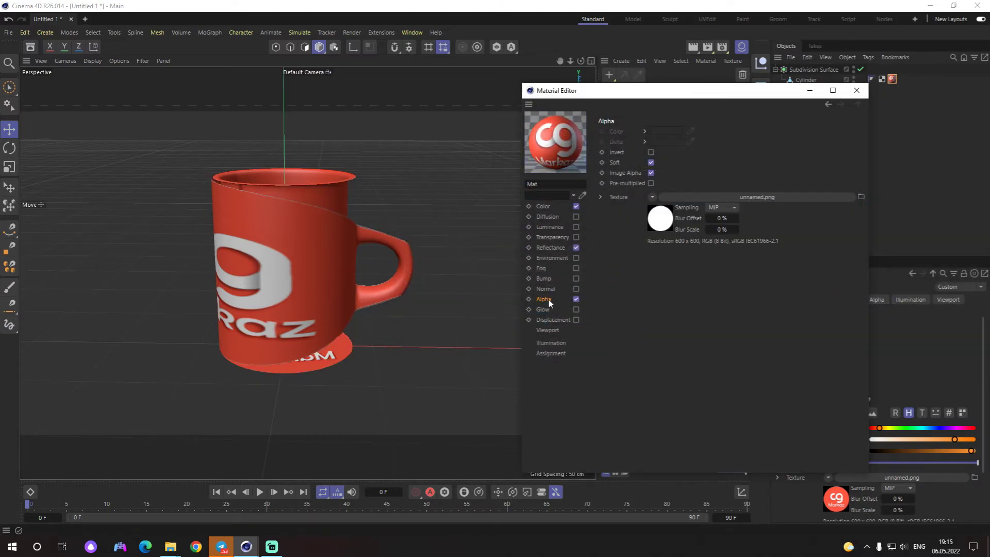
{"action": "mouse_move", "coordinate": [516, 298]}
{"action": "left_mouse_down", "text": "alt"}
{"action": "mouse_move", "coordinate": [136, 298]}
{"action": "mouse_move", "coordinate": [453, 294]}
{"action": "left_mouse_up", "text": "alt"}
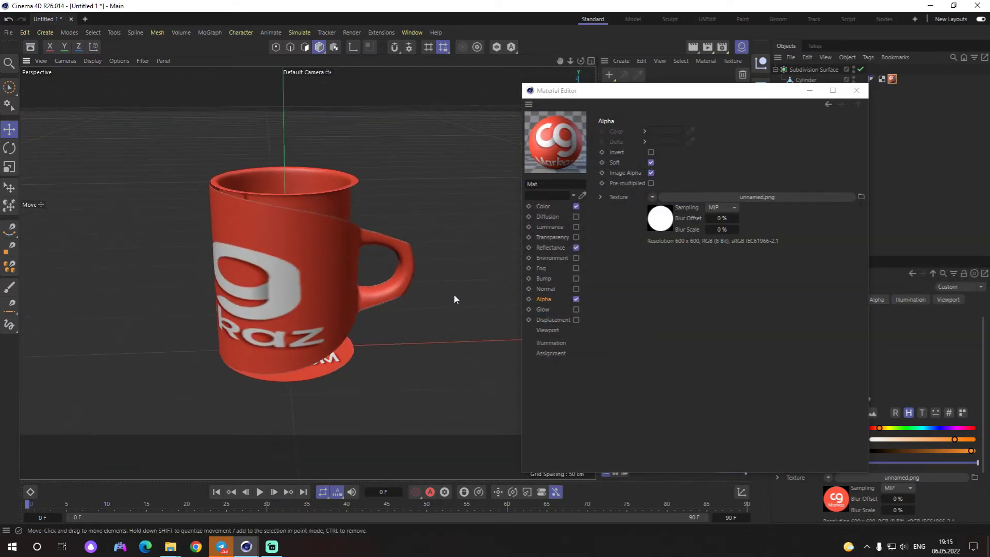
{"action": "mouse_move", "coordinate": [401, 264]}
{"action": "left_mouse_down", "text": "alt"}
{"action": "mouse_move", "coordinate": [333, 273]}
{"action": "mouse_move", "coordinate": [392, 268]}
{"action": "left_mouse_up", "text": "alt"}
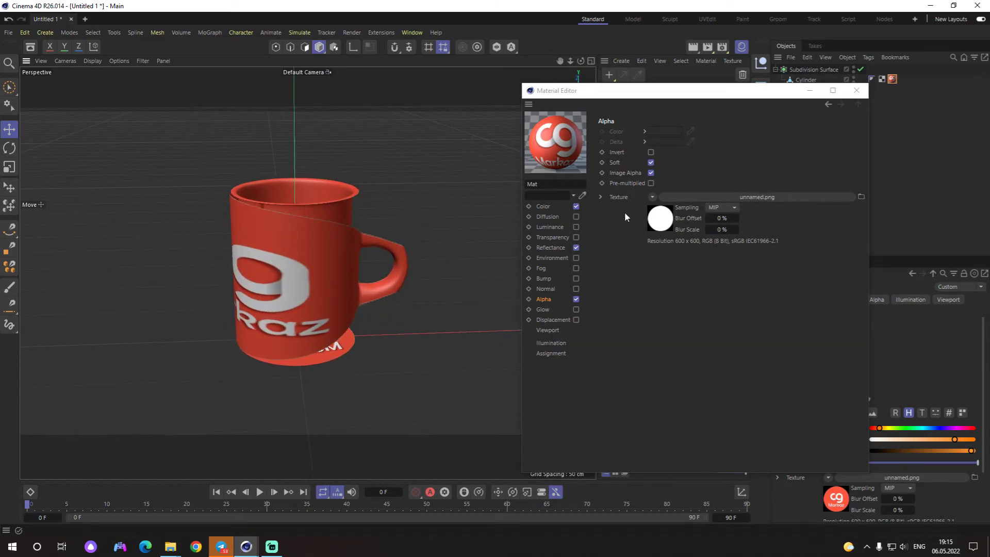
Step: Set the mug's material tag projection to Cylindrical with Length V reset to 100%
{"action": "left_click", "coordinate": [546, 206]}
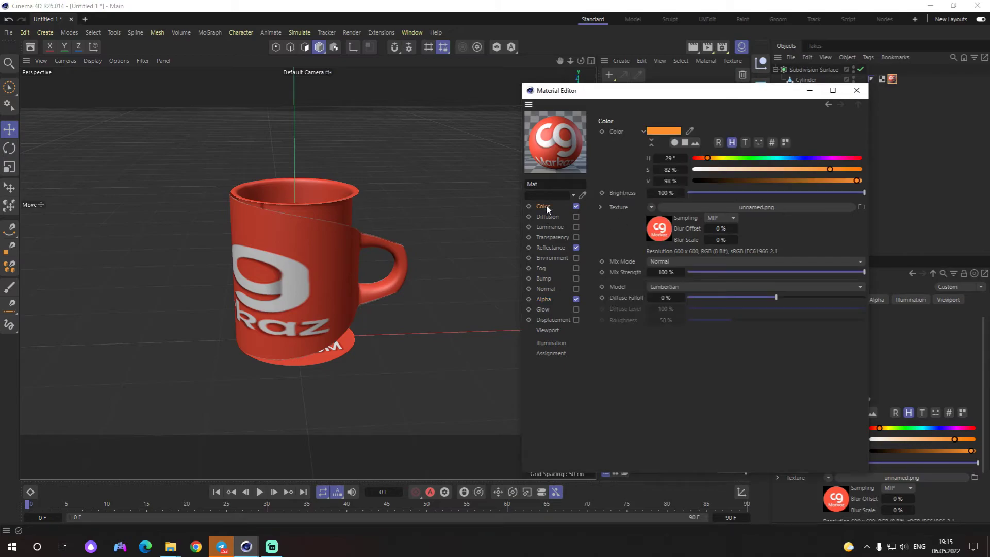
{"action": "left_click", "coordinate": [856, 90]}
{"action": "left_click", "coordinate": [894, 79]}
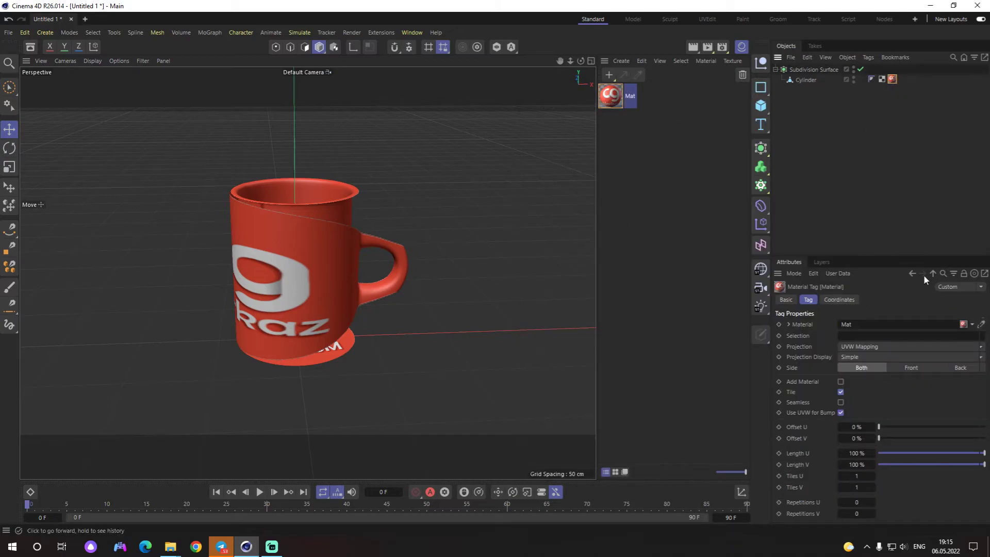
{"action": "left_click_drag", "start_coordinate": [866, 476], "coordinate": [887, 471]}
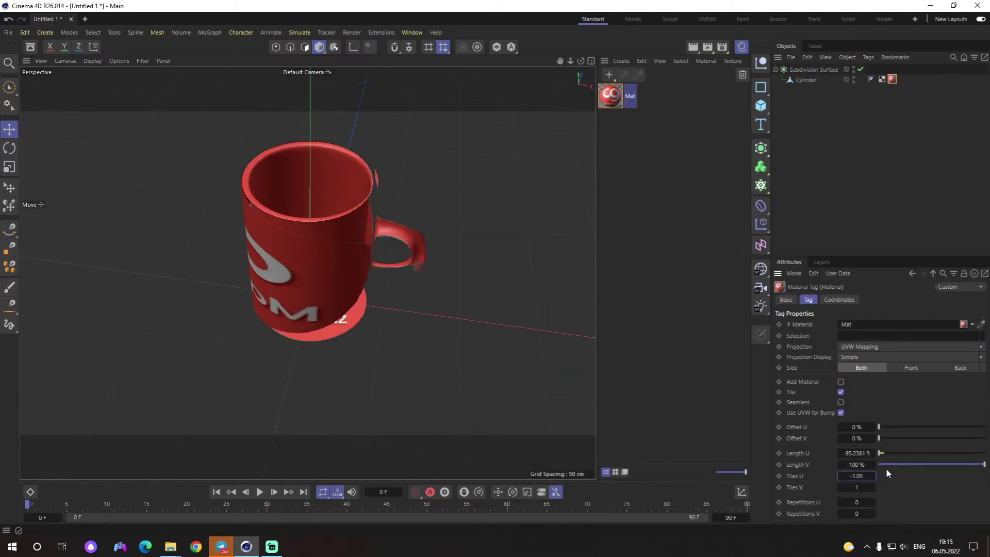
{"action": "left_click", "coordinate": [911, 347]}
{"action": "left_click", "coordinate": [865, 357]}
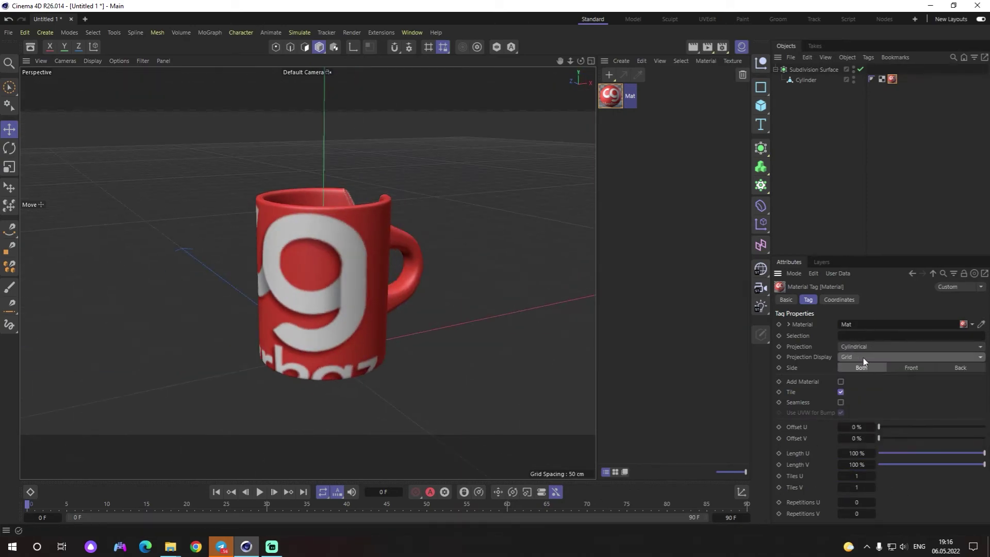
{"action": "left_click_drag", "start_coordinate": [882, 464], "coordinate": [985, 465]}
{"action": "left_click", "coordinate": [876, 346]}
{"action": "left_click", "coordinate": [857, 348]}
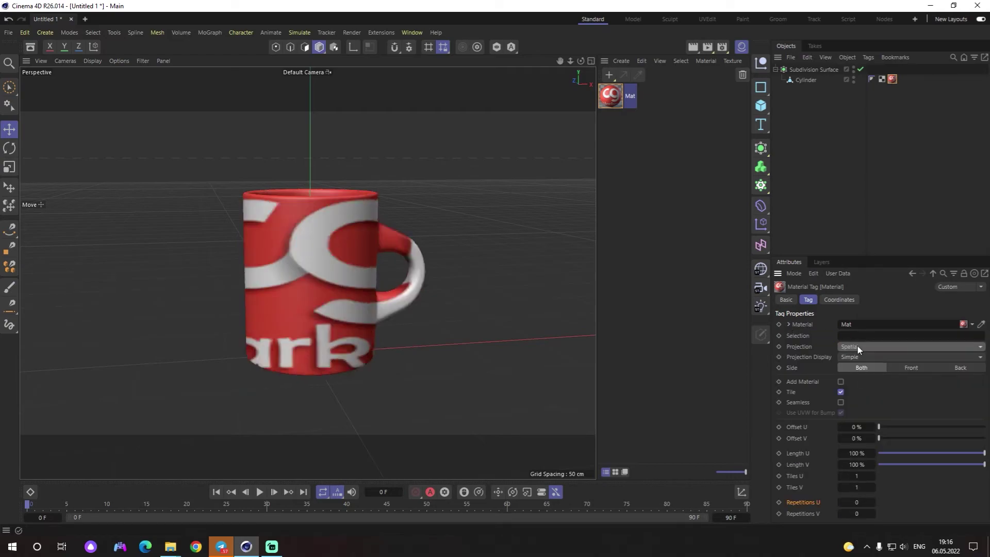
{"action": "left_click", "coordinate": [869, 347]}
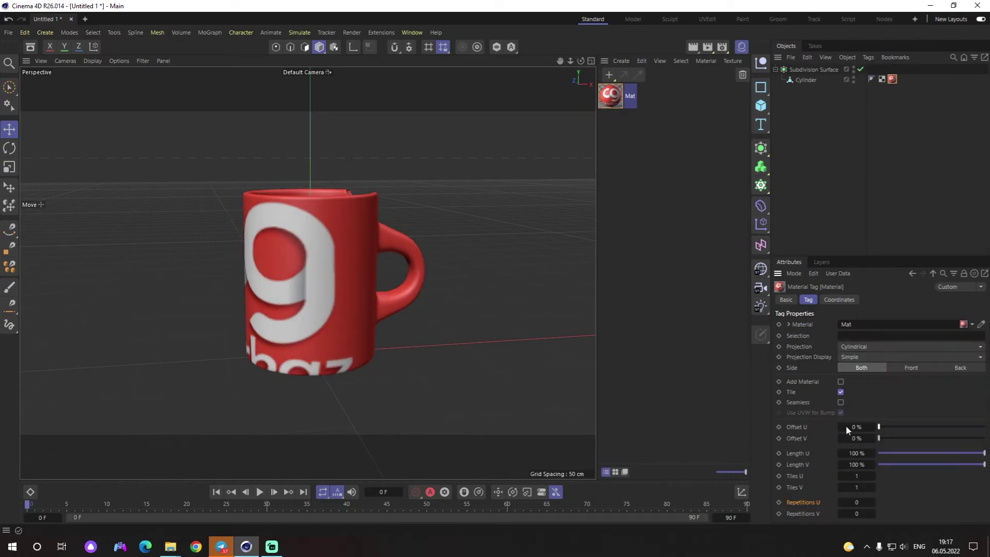
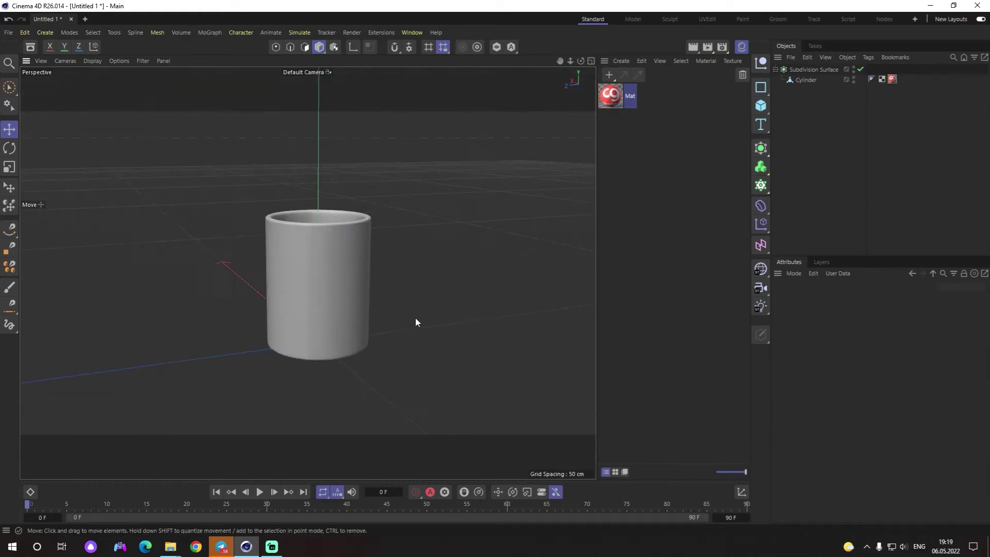
Step: Wrap the logo with Spherical projection and centre it at Offset U 59%, Length U 20%
{"action": "left_click", "coordinate": [866, 393]}
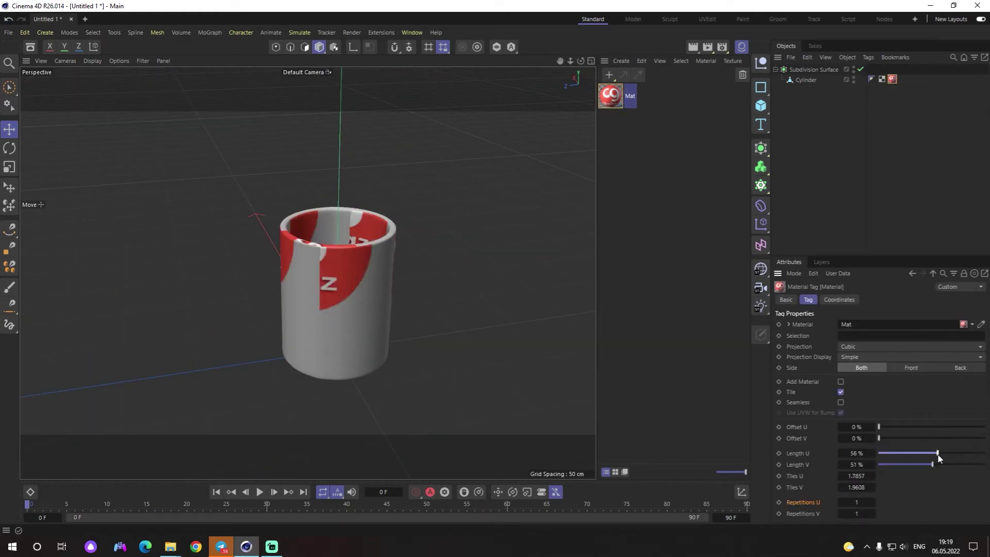
{"action": "left_click", "coordinate": [869, 428]}
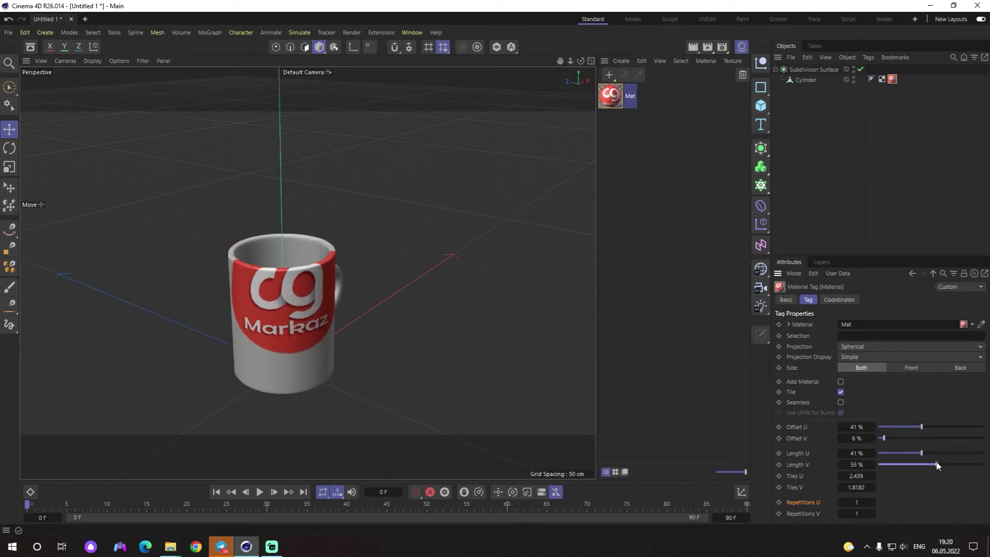
{"action": "scroll", "coordinate": [423, 289], "scroll_direction": "up", "scroll_amount": 5}
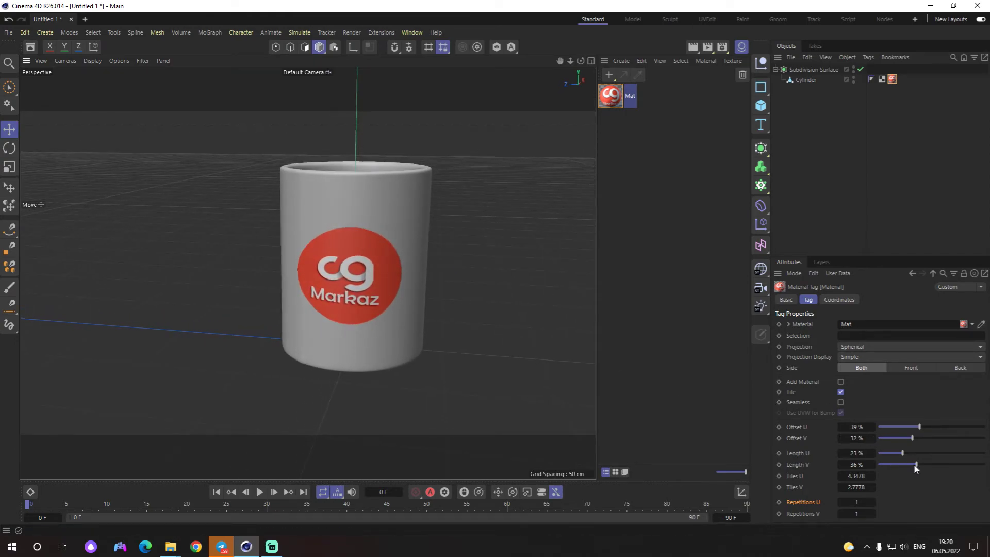
{"action": "mouse_move", "coordinate": [915, 464]}
{"action": "left_mouse_down"}
{"action": "mouse_move", "coordinate": [901, 454]}
{"action": "mouse_move", "coordinate": [923, 439]}
{"action": "mouse_move", "coordinate": [911, 443]}
{"action": "left_mouse_up"}
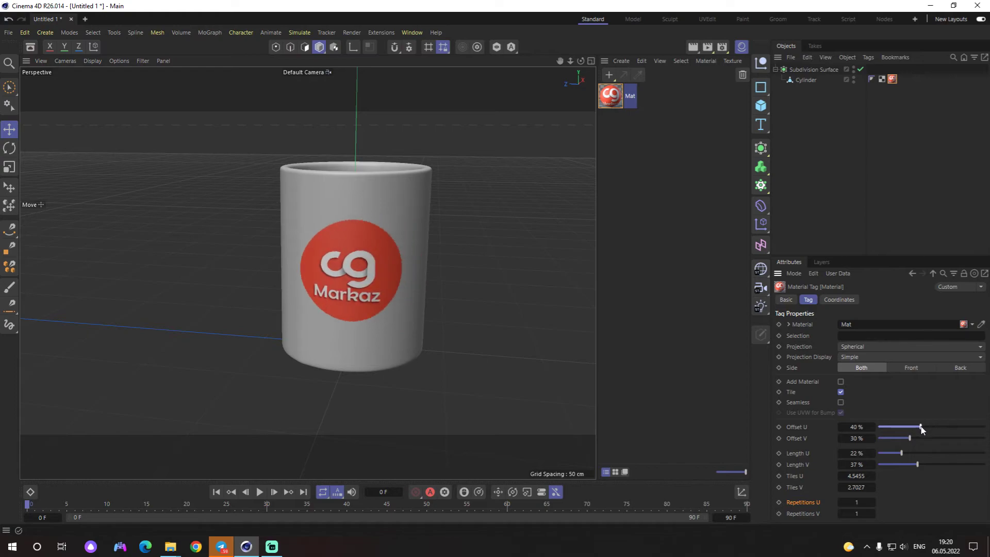
{"action": "left_click_drag", "start_coordinate": [901, 454], "coordinate": [900, 453]}
{"action": "mouse_move", "coordinate": [361, 335]}
{"action": "left_mouse_down", "text": "alt"}
{"action": "mouse_move", "coordinate": [351, 363]}
{"action": "mouse_move", "coordinate": [447, 371]}
{"action": "mouse_move", "coordinate": [403, 380]}
{"action": "mouse_move", "coordinate": [506, 370]}
{"action": "mouse_move", "coordinate": [473, 326]}
{"action": "mouse_move", "coordinate": [518, 316]}
{"action": "mouse_move", "coordinate": [562, 325]}
{"action": "left_mouse_up", "text": "alt"}
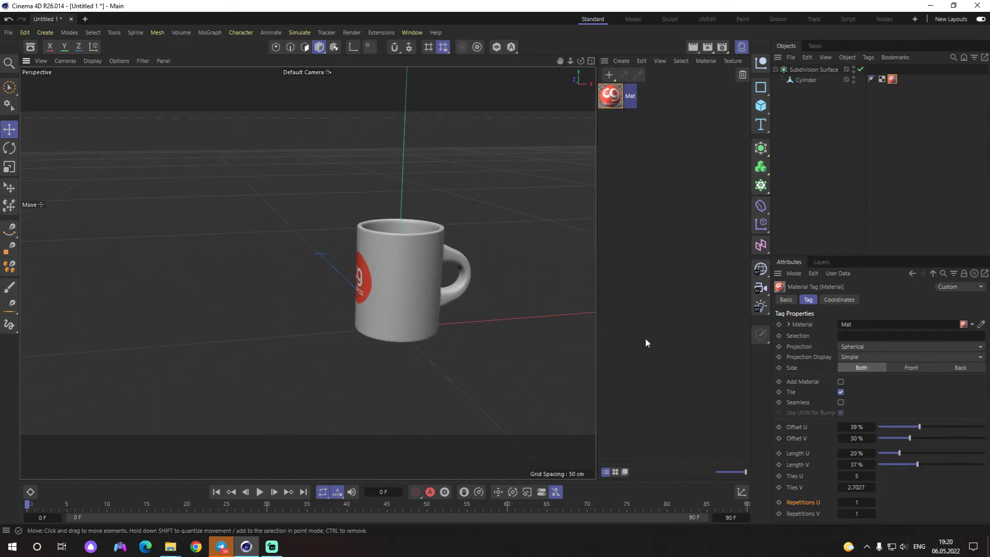
{"action": "left_click_drag", "start_coordinate": [919, 427], "coordinate": [941, 427]}
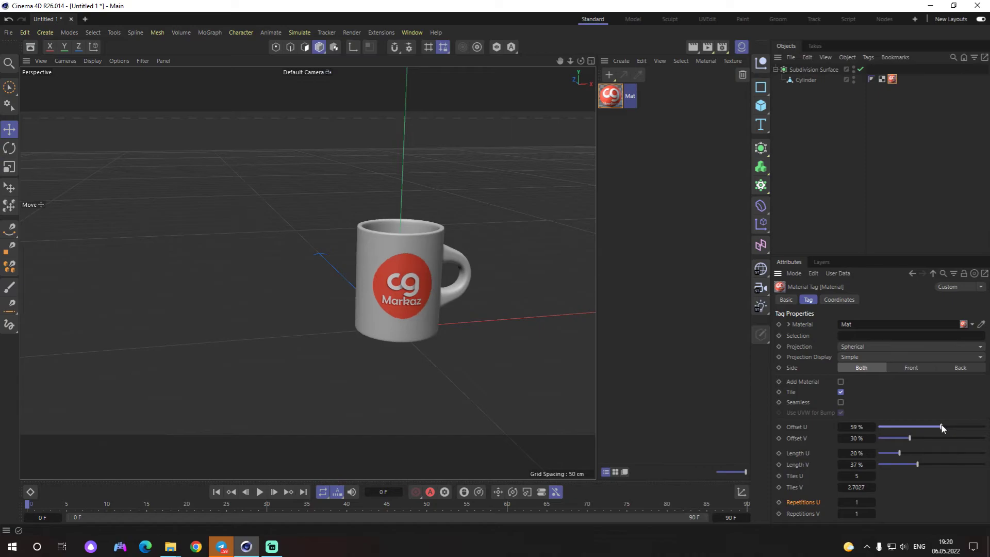
{"action": "mouse_move", "coordinate": [480, 335]}
{"action": "left_mouse_down", "text": "alt"}
{"action": "mouse_move", "coordinate": [411, 355]}
{"action": "mouse_move", "coordinate": [572, 351]}
{"action": "left_mouse_up", "text": "alt"}
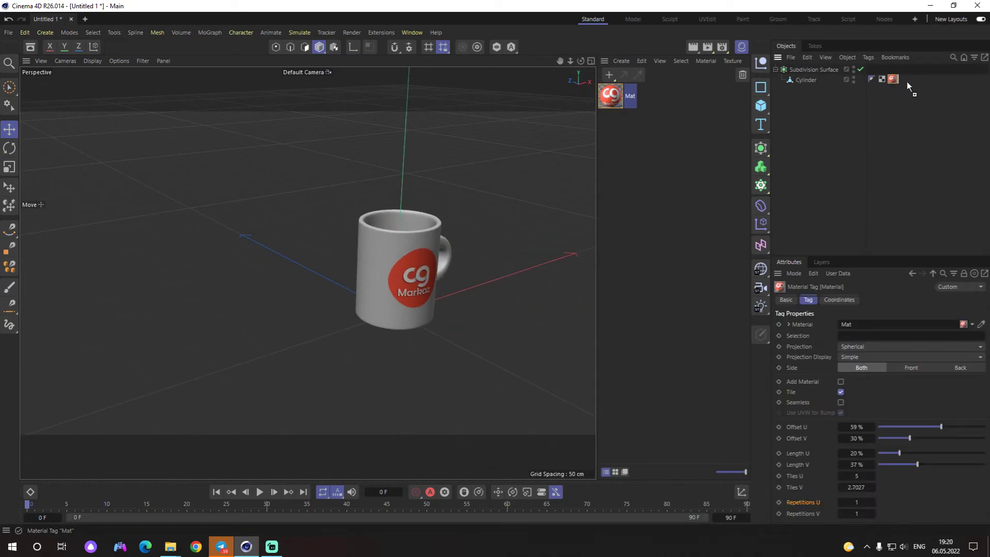
Step: Slide the duplicated logo around the mug toward the opposite side
{"action": "left_click", "coordinate": [915, 427]}
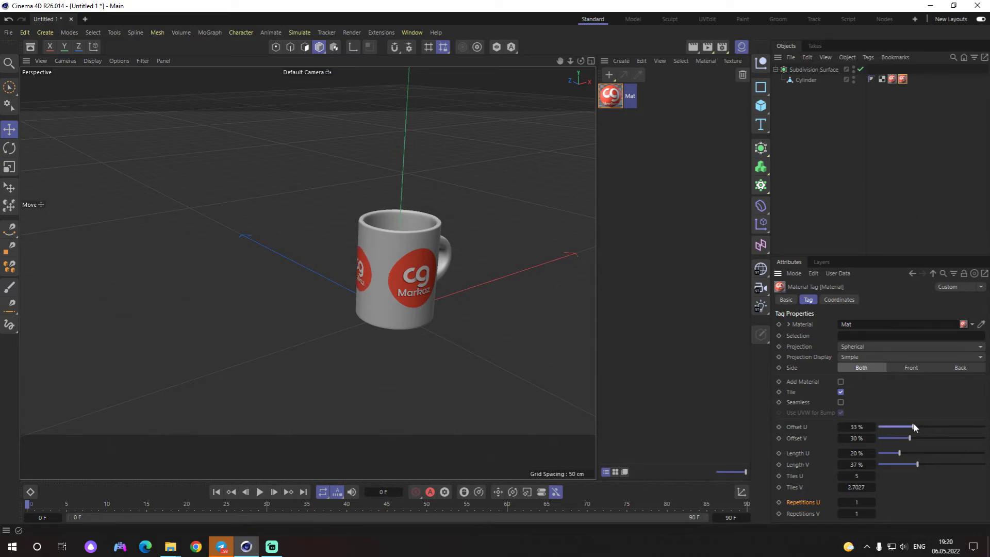
{"action": "left_click_drag", "start_coordinate": [914, 427], "coordinate": [916, 427]}
{"action": "left_click_drag", "start_coordinate": [464, 319], "coordinate": [510, 320], "text": "alt"}
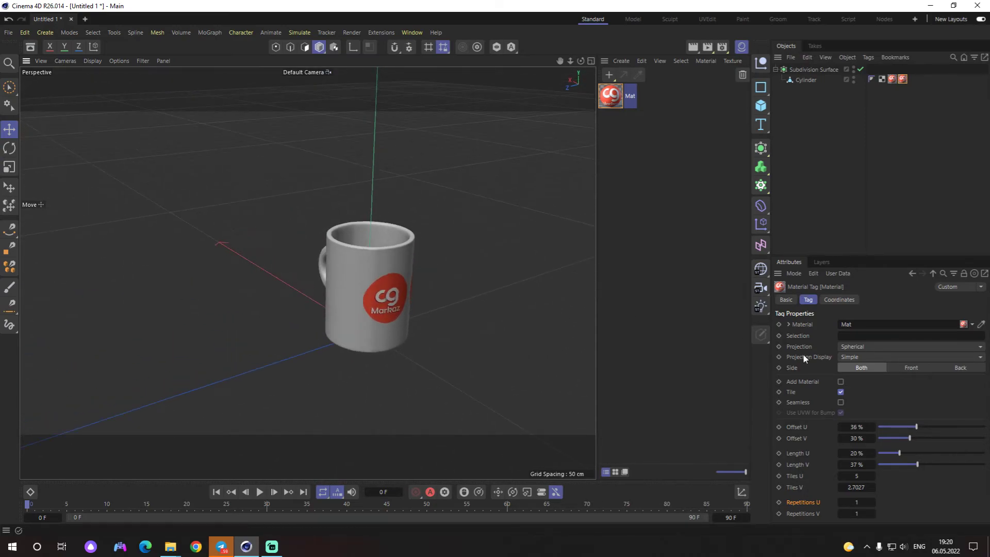
{"action": "mouse_move", "coordinate": [907, 426]}
{"action": "left_mouse_down"}
{"action": "mouse_move", "coordinate": [892, 428]}
{"action": "mouse_move", "coordinate": [901, 454]}
{"action": "mouse_move", "coordinate": [930, 465]}
{"action": "mouse_move", "coordinate": [903, 438]}
{"action": "left_mouse_up"}
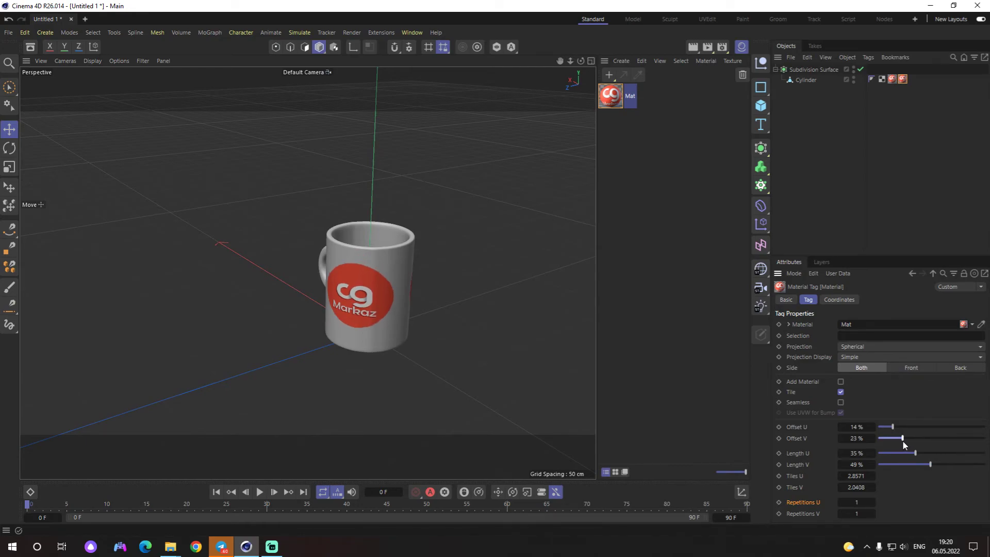
Step: Switch the second logo to Cylindrical projection, sized 28% by 29%, offset 19% U, 34% V
{"action": "left_click", "coordinate": [872, 347]}
{"action": "left_click", "coordinate": [867, 371]}
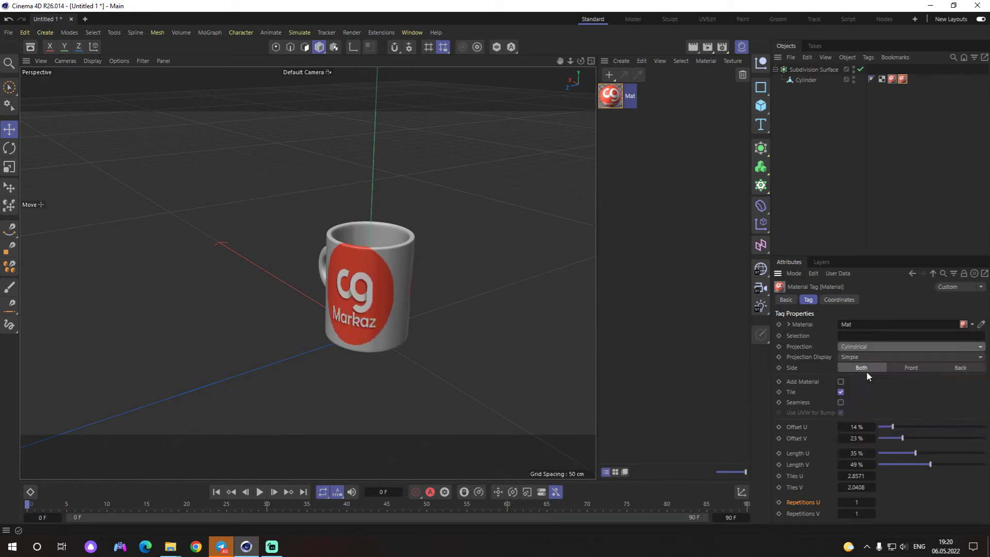
{"action": "mouse_move", "coordinate": [904, 438]}
{"action": "left_mouse_down"}
{"action": "mouse_move", "coordinate": [908, 468]}
{"action": "mouse_move", "coordinate": [898, 427]}
{"action": "mouse_move", "coordinate": [914, 438]}
{"action": "left_mouse_up"}
{"action": "mouse_move", "coordinate": [516, 351]}
{"action": "left_mouse_down", "text": "alt"}
{"action": "mouse_move", "coordinate": [373, 336]}
{"action": "mouse_move", "coordinate": [377, 369]}
{"action": "mouse_move", "coordinate": [432, 360]}
{"action": "mouse_move", "coordinate": [450, 289]}
{"action": "mouse_move", "coordinate": [478, 274]}
{"action": "left_mouse_up", "text": "alt"}
Step: Create a new material with a cyan colour at 43% saturation
{"action": "left_click", "coordinate": [572, 245]}
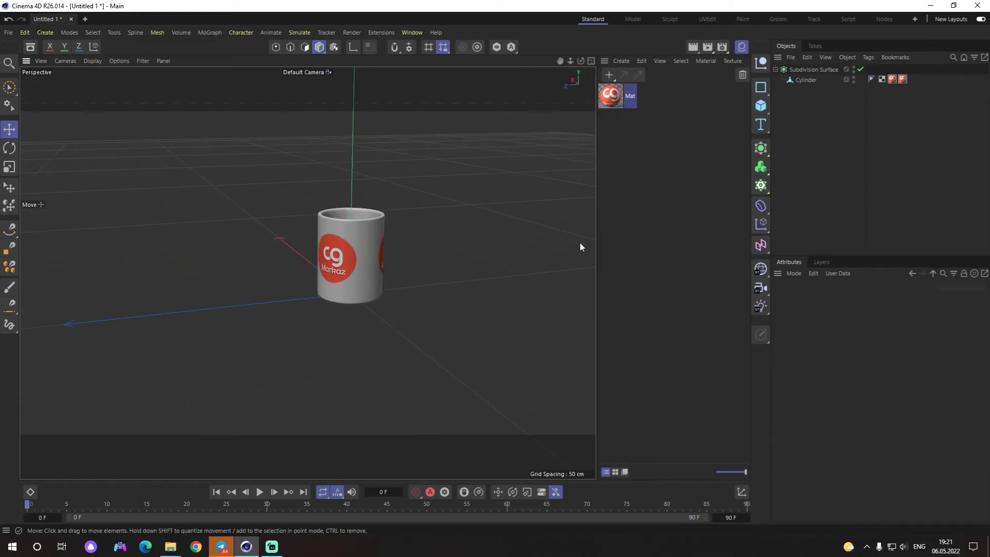
{"action": "left_click", "coordinate": [611, 77]}
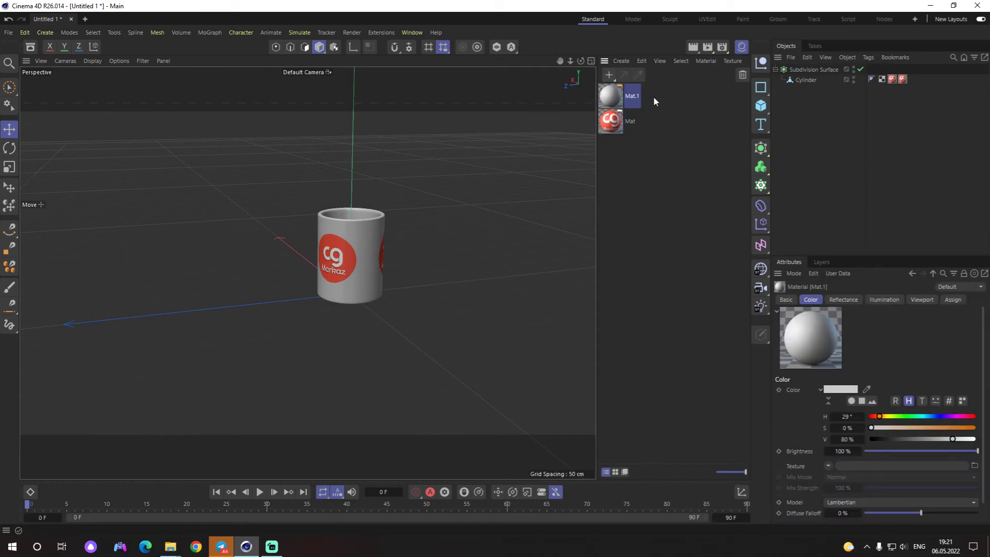
{"action": "double_click", "coordinate": [613, 98]}
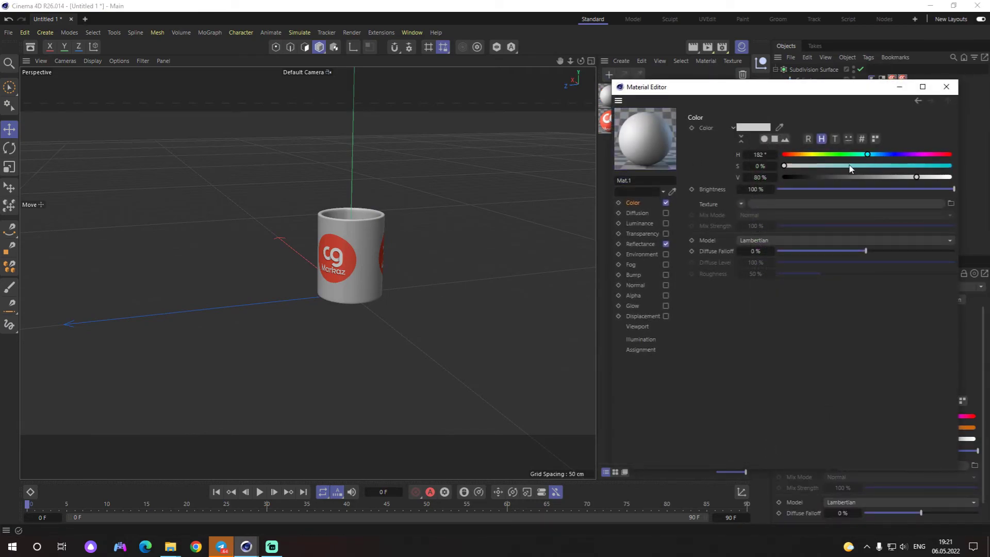
{"action": "left_click_drag", "start_coordinate": [850, 166], "coordinate": [855, 166]}
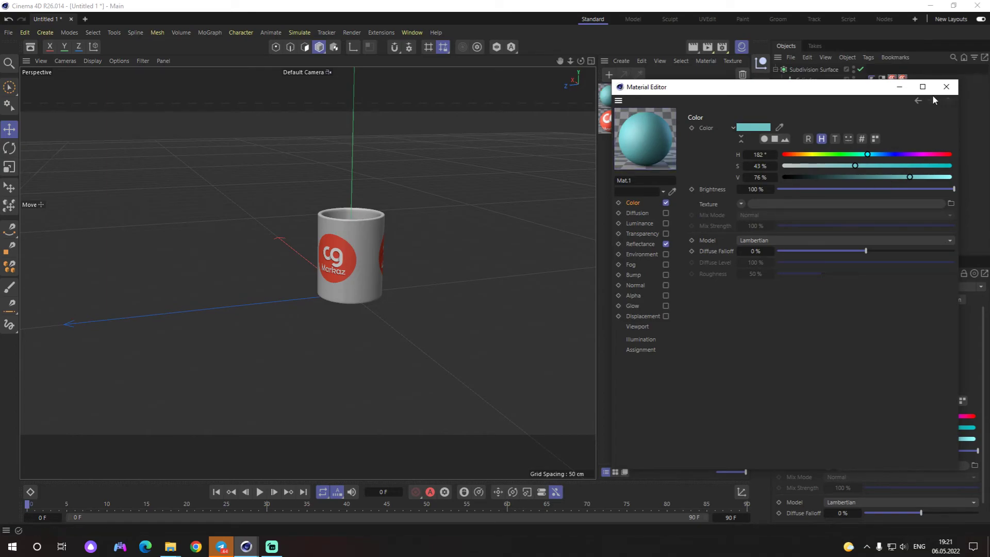
{"action": "left_click", "coordinate": [946, 86]}
Step: Apply the cyan material to the Cylinder, ordered before the logo tags
{"action": "left_click_drag", "start_coordinate": [811, 82], "coordinate": [813, 81]}
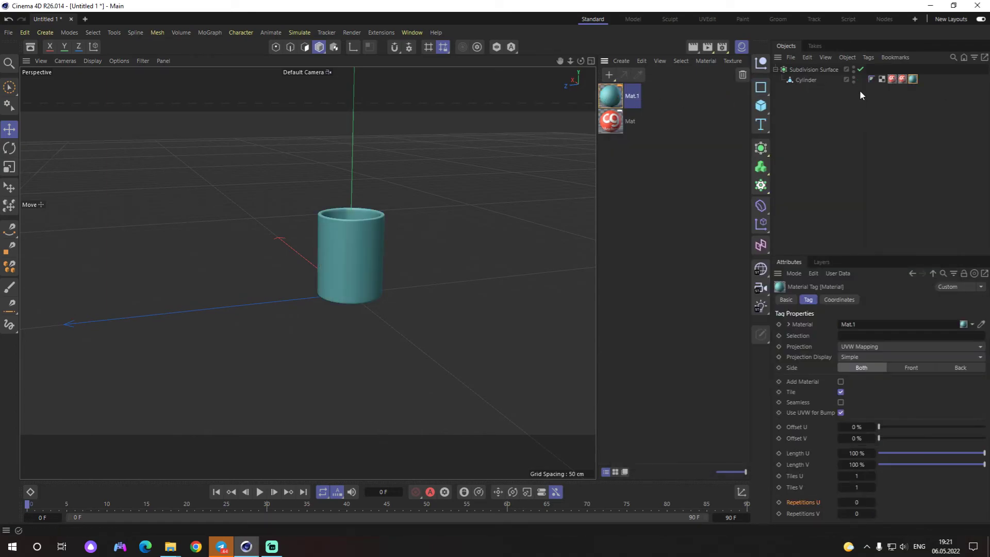
{"action": "left_click_drag", "start_coordinate": [890, 82], "coordinate": [892, 79]}
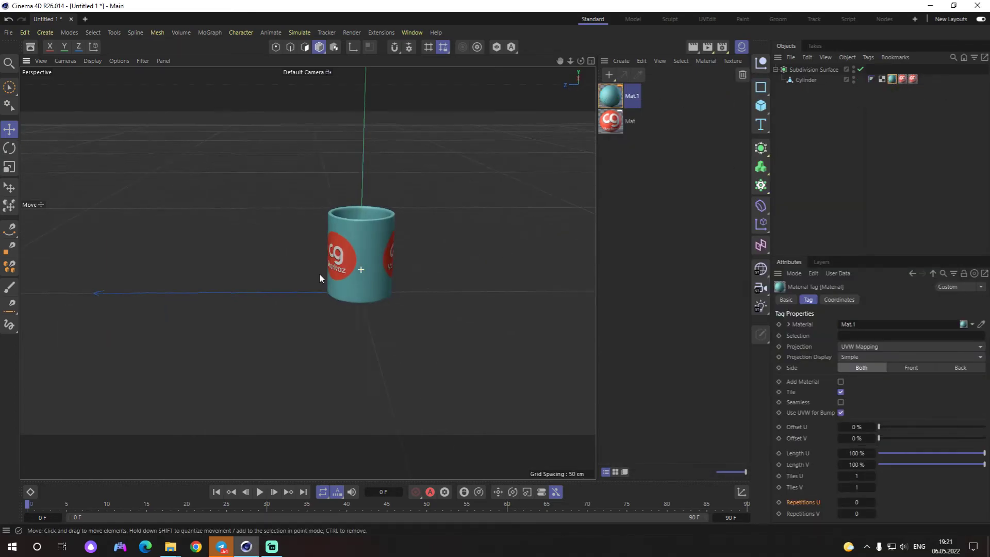
{"action": "mouse_move", "coordinate": [319, 273]}
{"action": "left_mouse_down", "text": "alt"}
{"action": "mouse_move", "coordinate": [444, 233]}
{"action": "mouse_move", "coordinate": [503, 237]}
{"action": "mouse_move", "coordinate": [494, 280]}
{"action": "mouse_move", "coordinate": [256, 257]}
{"action": "mouse_move", "coordinate": [509, 272]}
{"action": "mouse_move", "coordinate": [595, 248]}
{"action": "mouse_move", "coordinate": [671, 242]}
{"action": "mouse_move", "coordinate": [447, 266]}
{"action": "mouse_move", "coordinate": [333, 265]}
{"action": "mouse_move", "coordinate": [690, 257]}
{"action": "mouse_move", "coordinate": [343, 293]}
{"action": "left_mouse_up", "text": "alt"}
Step: Enlarge the viewport, orbit to a frontal view of the mug, and render a preview
{"action": "left_click", "coordinate": [742, 47]}
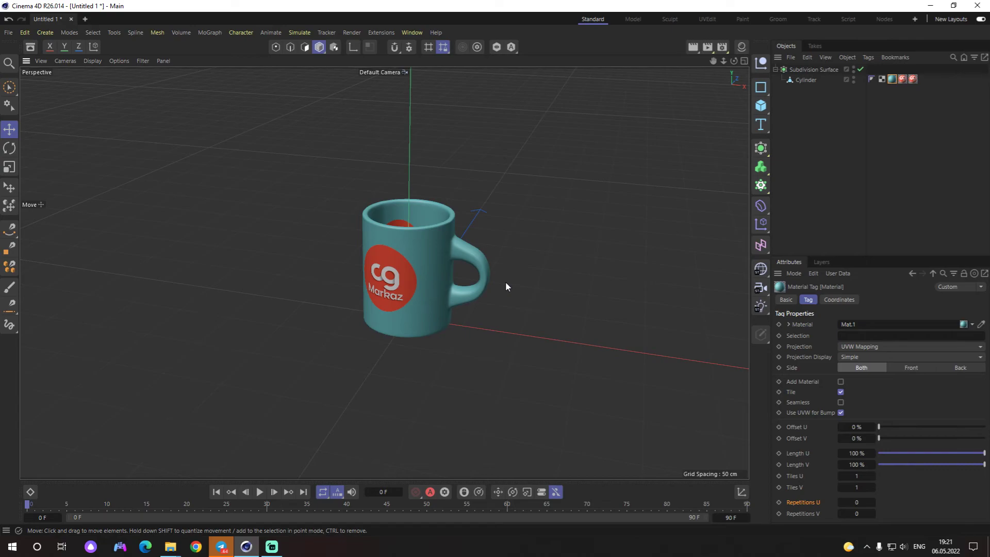
{"action": "mouse_move", "coordinate": [463, 308]}
{"action": "left_mouse_down", "text": "alt"}
{"action": "mouse_move", "coordinate": [547, 287]}
{"action": "mouse_move", "coordinate": [472, 307]}
{"action": "mouse_move", "coordinate": [439, 351]}
{"action": "mouse_move", "coordinate": [546, 327]}
{"action": "mouse_move", "coordinate": [503, 308]}
{"action": "mouse_move", "coordinate": [462, 270]}
{"action": "mouse_move", "coordinate": [521, 232]}
{"action": "left_mouse_up", "text": "alt"}
{"action": "scroll", "coordinate": [458, 296], "scroll_direction": "up", "scroll_amount": 5}
{"action": "scroll", "coordinate": [530, 282], "scroll_direction": "down", "scroll_amount": 2}
{"action": "scroll", "coordinate": [440, 351], "scroll_direction": "down", "scroll_amount": 3}
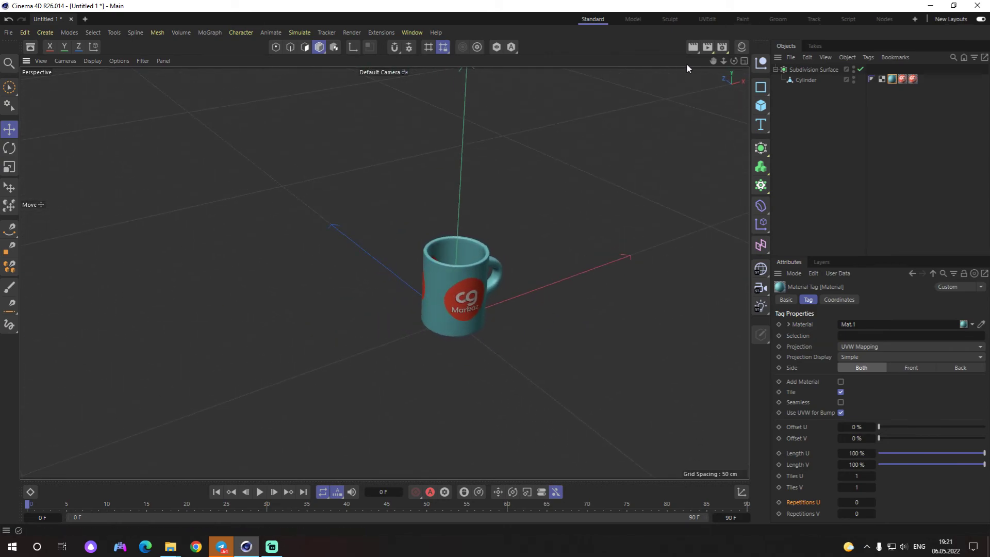
{"action": "left_click", "coordinate": [693, 47]}
Step: Add a Sky and a Floor to the scene, then orbit around the mug
{"action": "left_click", "coordinate": [527, 302]}
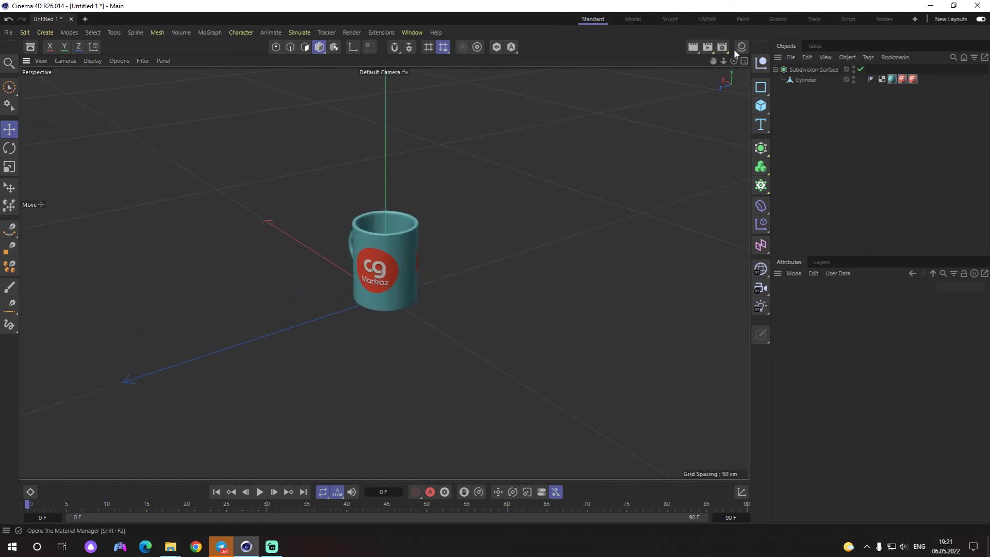
{"action": "left_click", "coordinate": [766, 277]}
{"action": "left_click", "coordinate": [799, 285]}
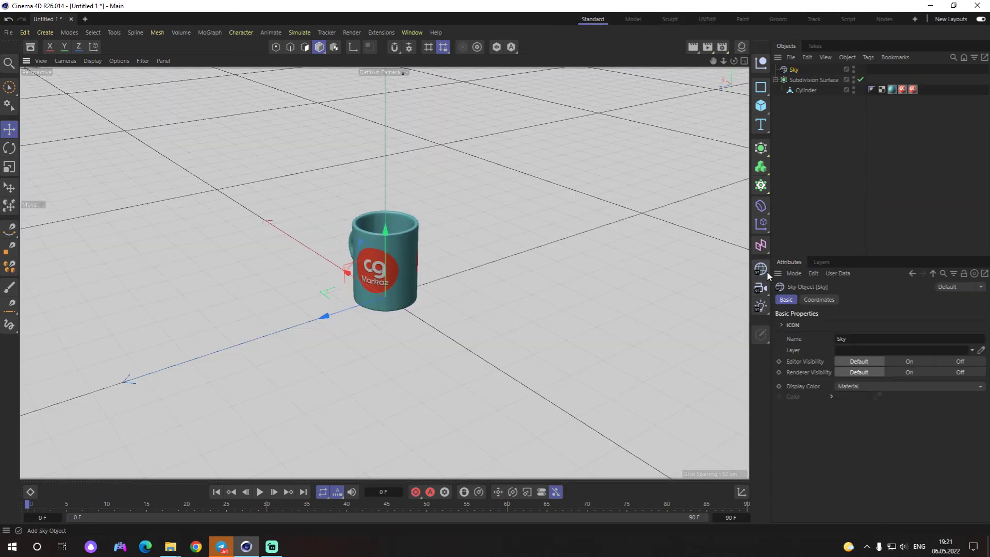
{"action": "left_click", "coordinate": [769, 273]}
{"action": "left_click", "coordinate": [799, 304]}
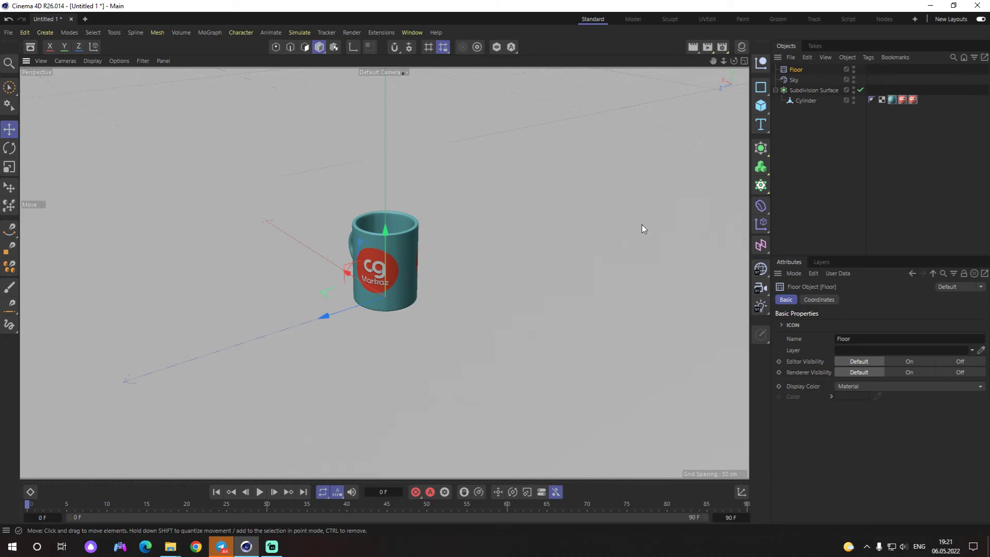
{"action": "left_click_drag", "start_coordinate": [642, 225], "coordinate": [351, 237], "text": "alt"}
{"action": "right_click_drag", "start_coordinate": [351, 237], "coordinate": [448, 204], "text": "alt"}
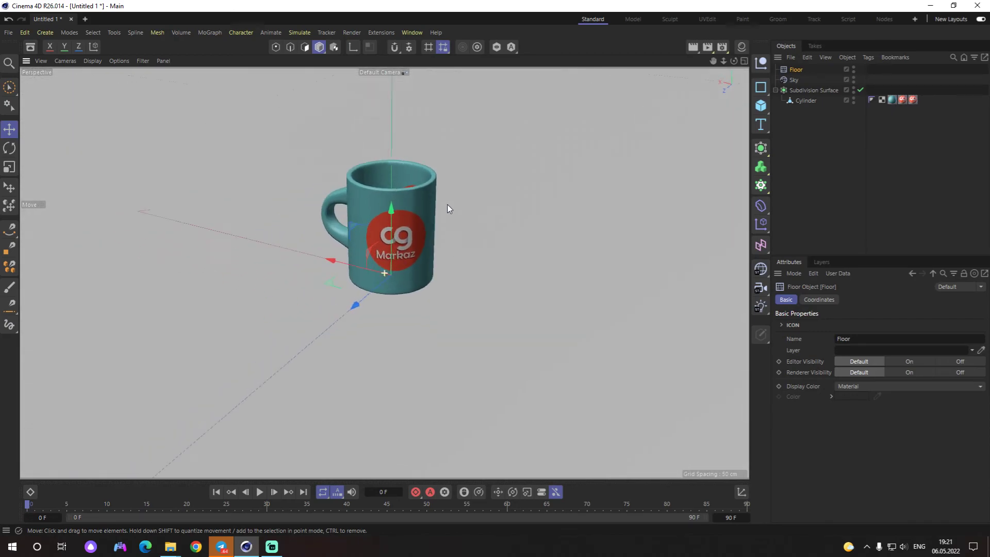
{"action": "mouse_move", "coordinate": [448, 204]}
{"action": "left_mouse_down", "text": "alt"}
{"action": "mouse_move", "coordinate": [589, 226]}
{"action": "mouse_move", "coordinate": [601, 194]}
{"action": "left_mouse_up", "text": "alt"}
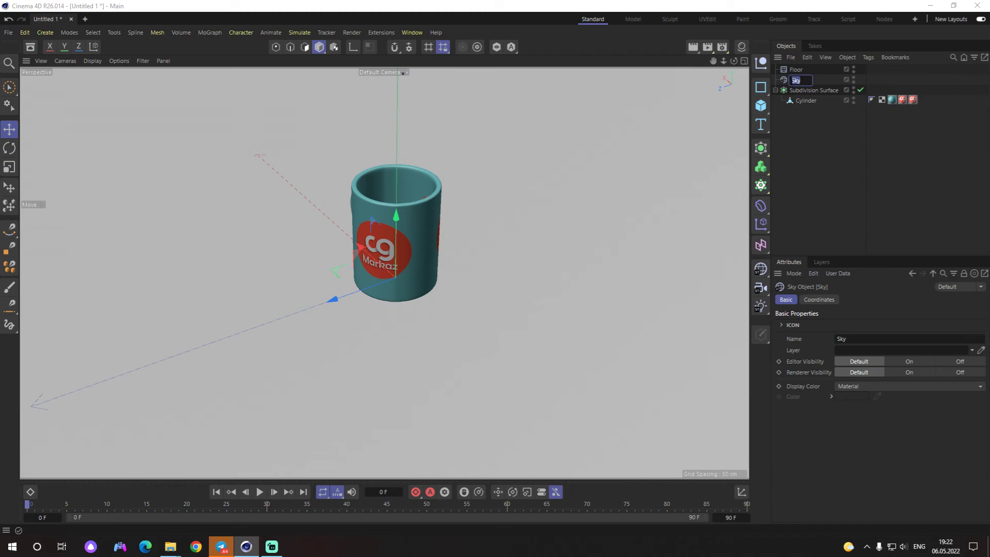
Step: Check the Sky's coordinates, then add and delete a trial Environment object
{"action": "left_click", "coordinate": [818, 300]}
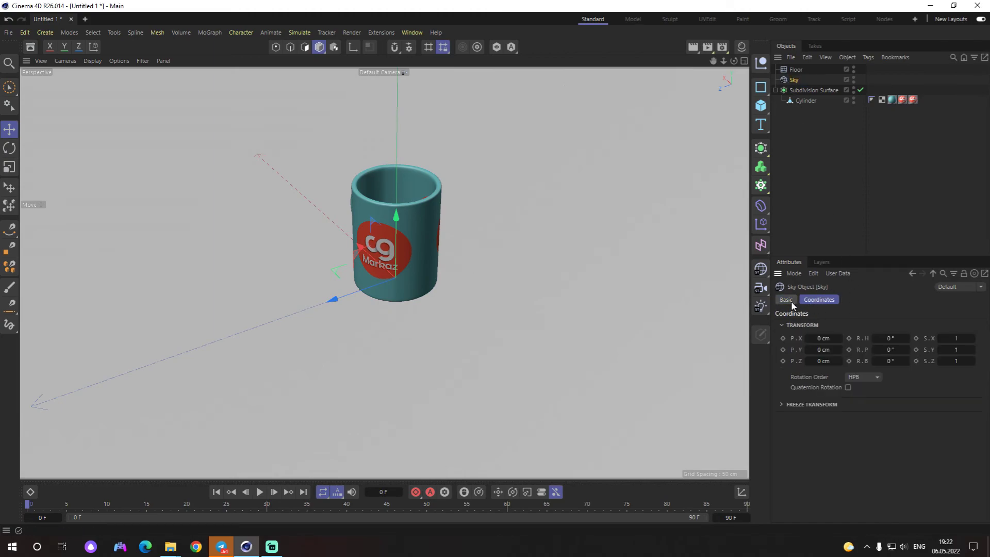
{"action": "left_click", "coordinate": [786, 300]}
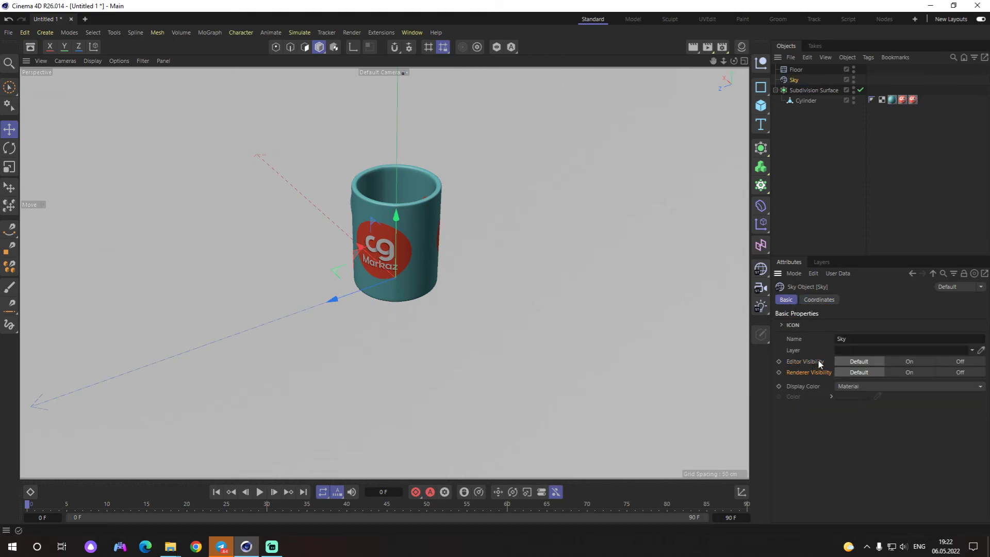
{"action": "left_click", "coordinate": [762, 271]}
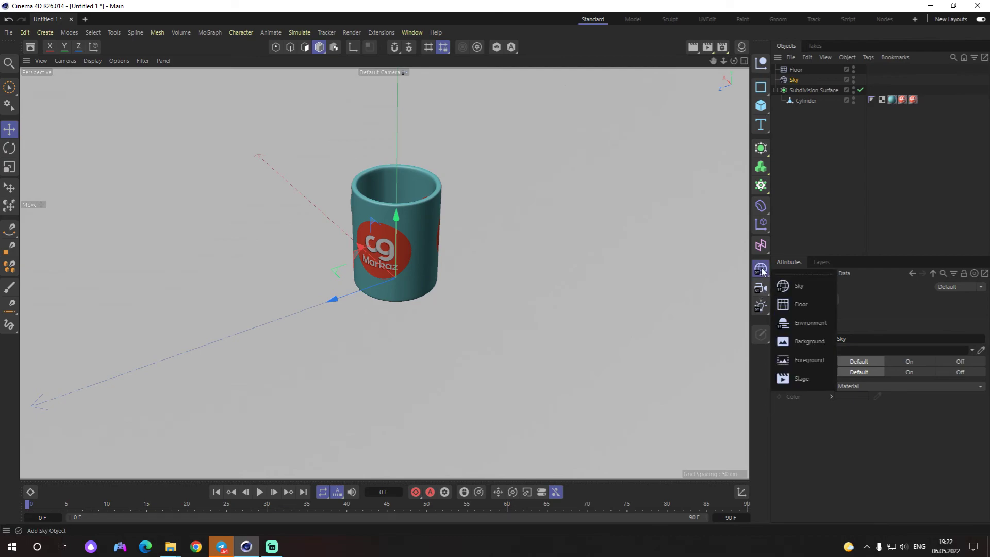
{"action": "left_click", "coordinate": [807, 322]}
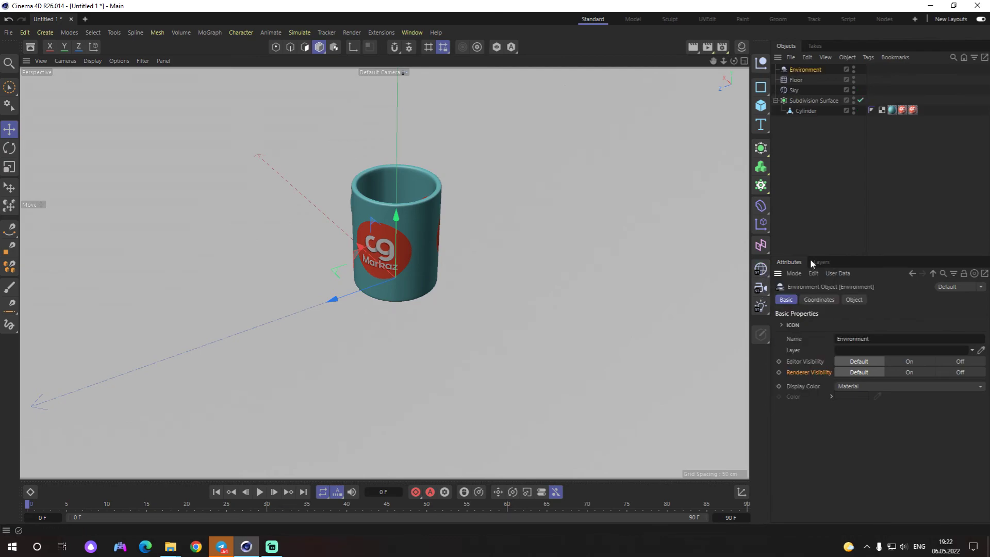
{"action": "key", "text": "Delete"}
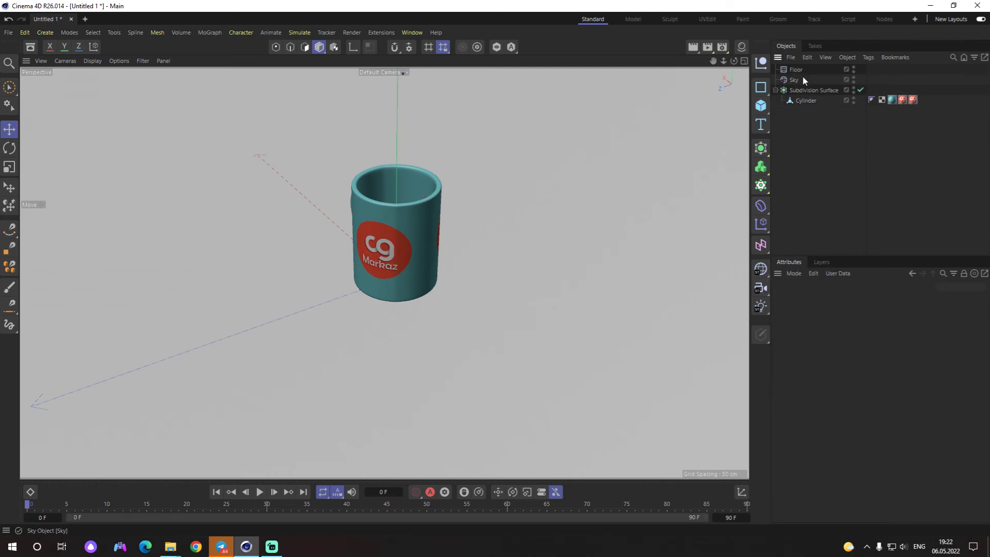
Step: Delete the Sky and Floor objects from the scene
{"action": "left_click", "coordinate": [761, 305]}
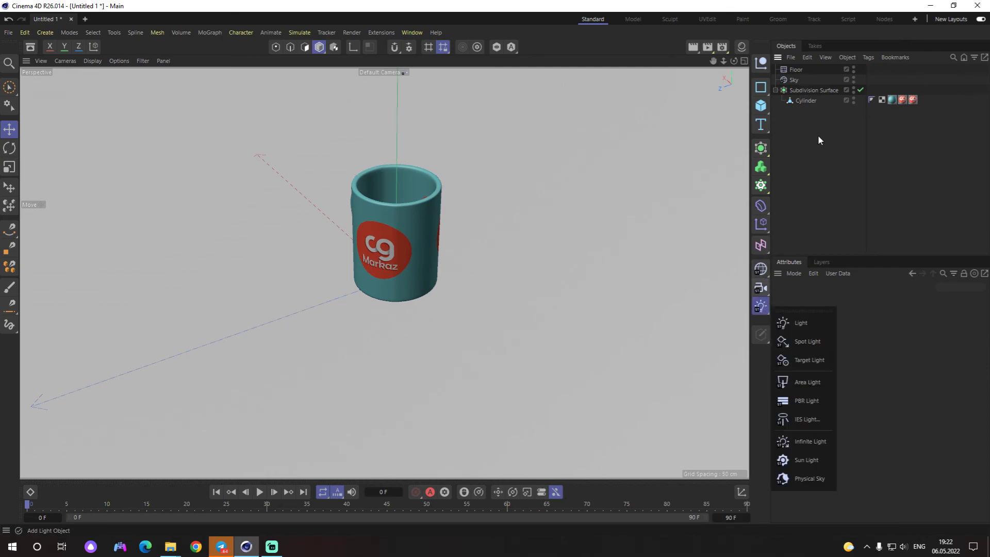
{"action": "left_click", "coordinate": [794, 79]}
{"action": "key", "text": "Delete"}
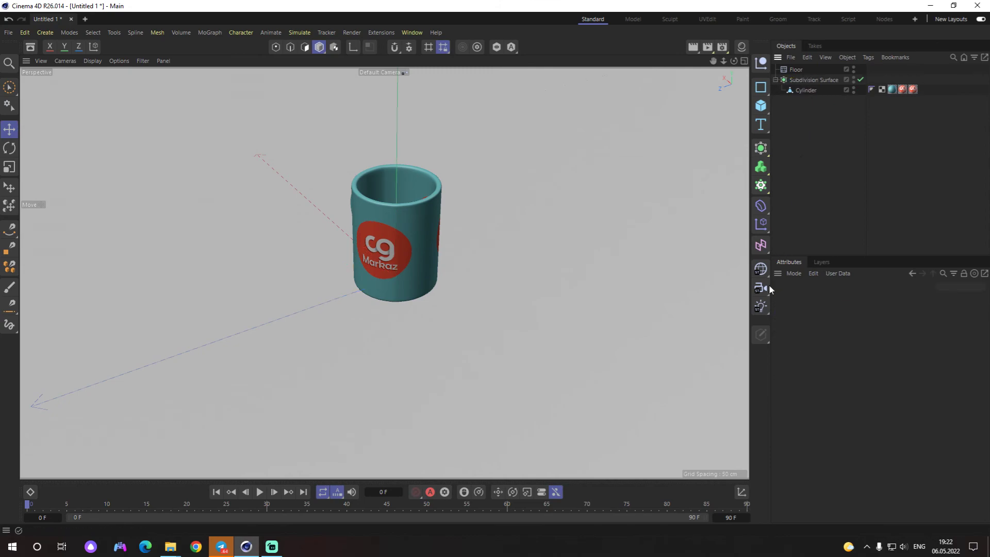
{"action": "left_click", "coordinate": [799, 69]}
{"action": "key", "text": "Delete"}
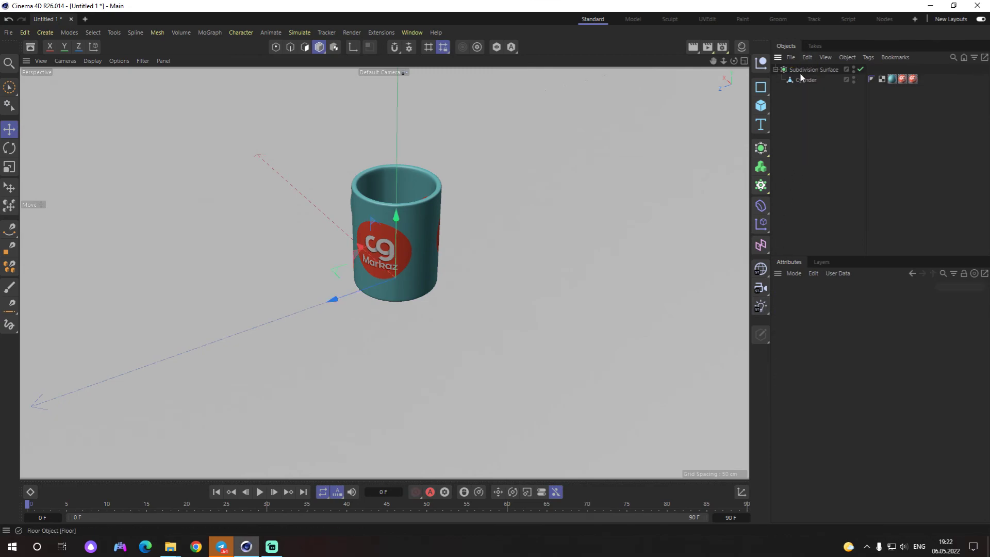
Step: Add a fresh Floor and a Physical Sky to the scene
{"action": "left_click", "coordinate": [759, 312]}
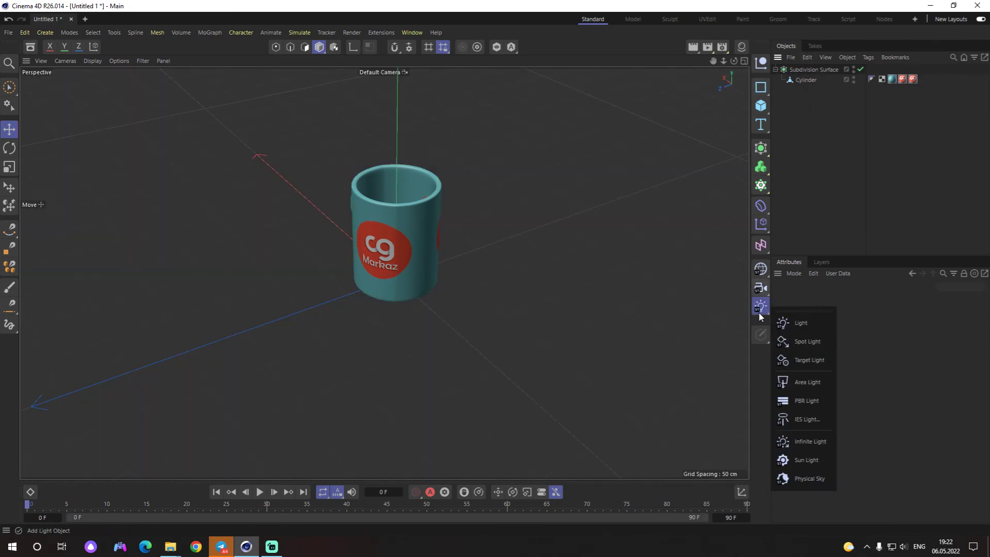
{"action": "left_click", "coordinate": [761, 269]}
{"action": "left_click", "coordinate": [798, 305]}
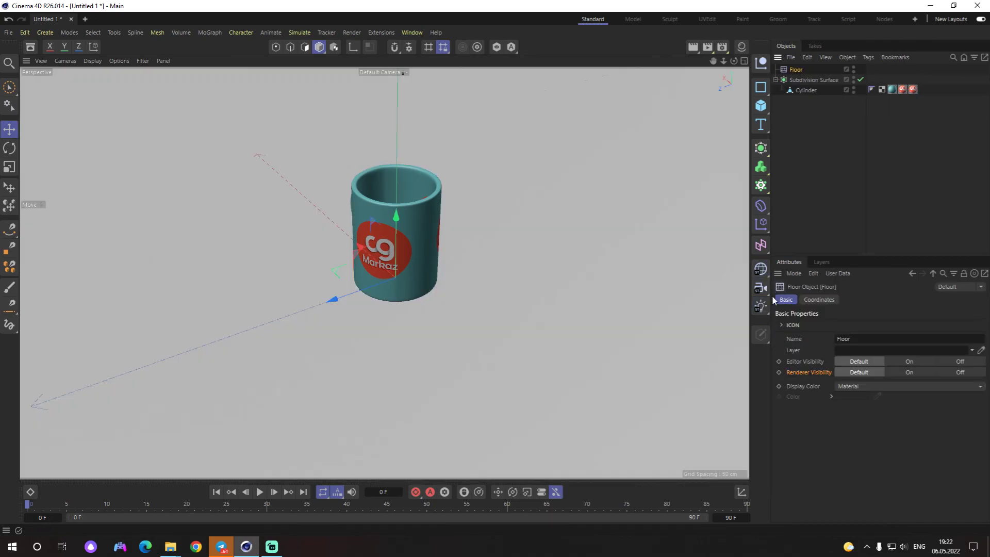
{"action": "left_click", "coordinate": [760, 307]}
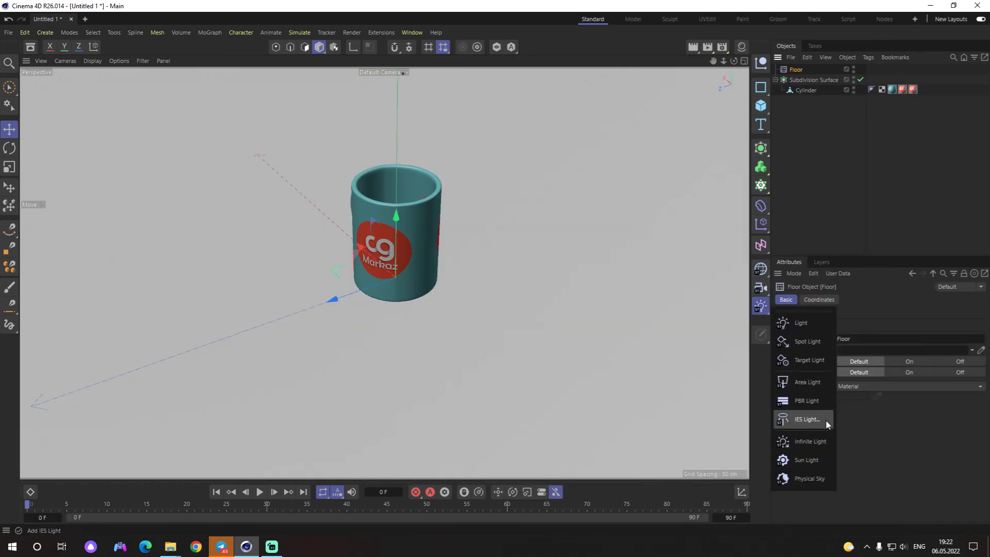
{"action": "left_click", "coordinate": [825, 479]}
Step: Orbit the view and render the viewport to check the Physical Sky lighting
{"action": "mouse_move", "coordinate": [486, 283]}
{"action": "left_mouse_down", "text": "alt"}
{"action": "mouse_move", "coordinate": [657, 302]}
{"action": "mouse_move", "coordinate": [557, 276]}
{"action": "mouse_move", "coordinate": [480, 286]}
{"action": "mouse_move", "coordinate": [392, 271]}
{"action": "left_mouse_up", "text": "alt"}
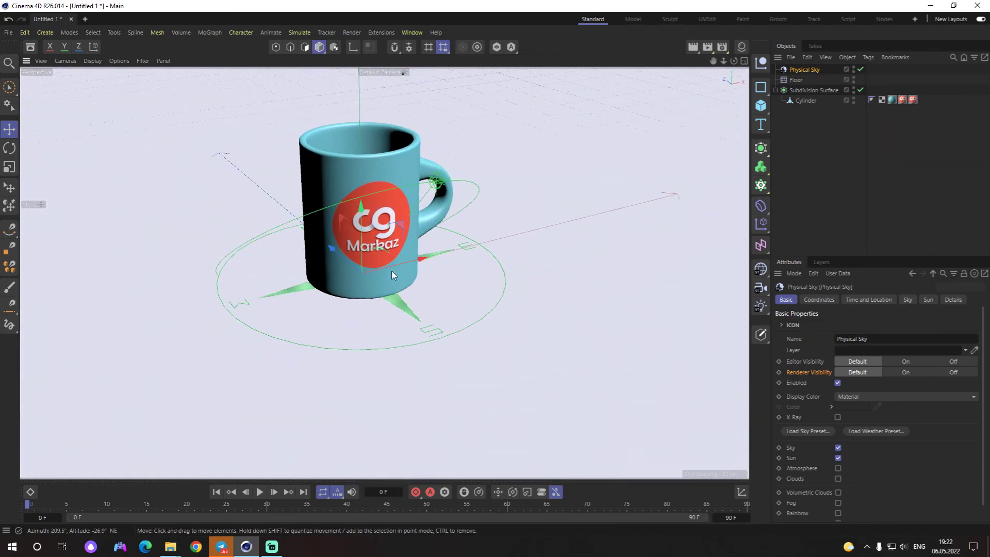
{"action": "left_click", "coordinate": [692, 48]}
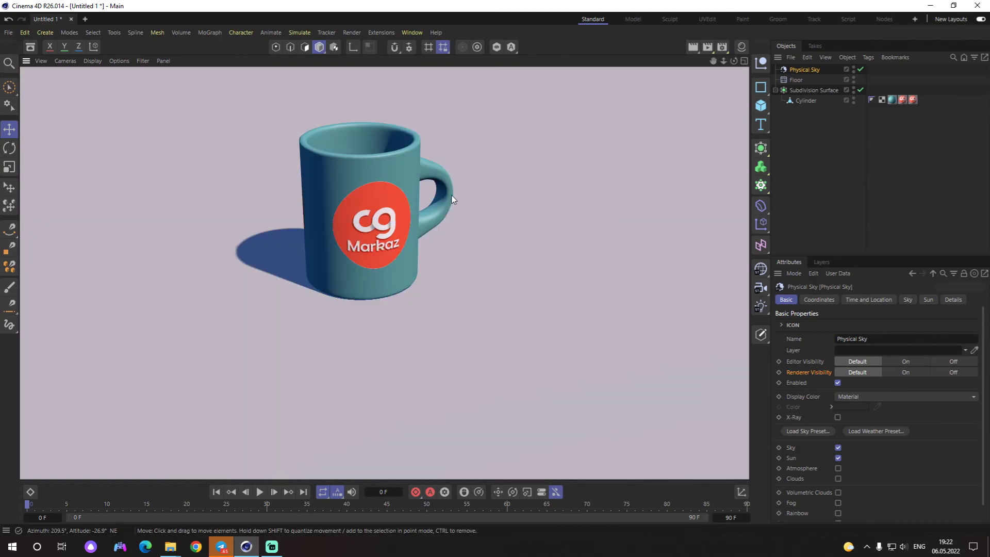
{"action": "mouse_move", "coordinate": [602, 215]}
{"action": "left_mouse_down", "text": "alt"}
{"action": "mouse_move", "coordinate": [515, 293]}
{"action": "mouse_move", "coordinate": [393, 292]}
{"action": "mouse_move", "coordinate": [504, 290]}
{"action": "mouse_move", "coordinate": [451, 285]}
{"action": "mouse_move", "coordinate": [426, 224]}
{"action": "mouse_move", "coordinate": [464, 297]}
{"action": "mouse_move", "coordinate": [496, 266]}
{"action": "left_mouse_up", "text": "alt"}
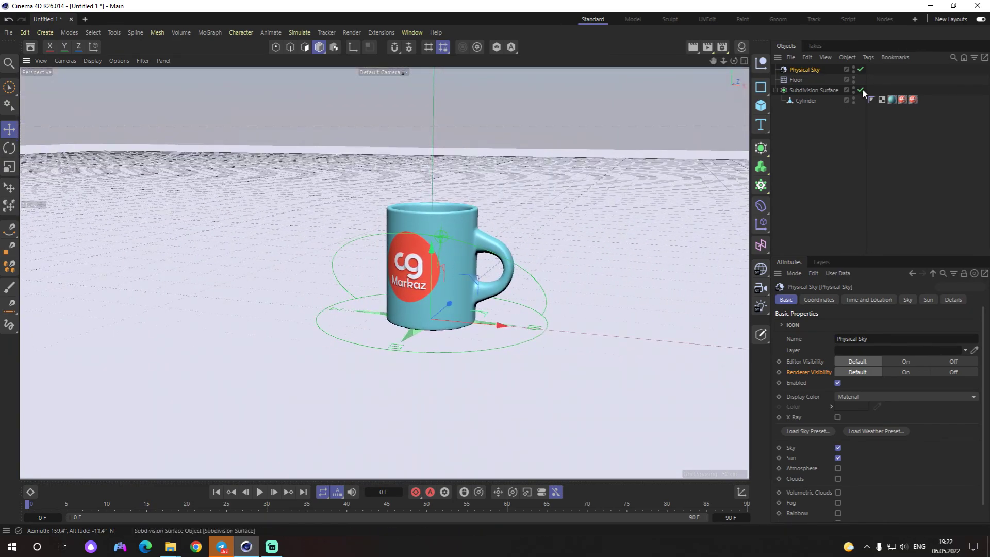
Step: Add Ambient Occlusion as a post effect in the Render Settings
{"action": "left_click", "coordinate": [722, 47]}
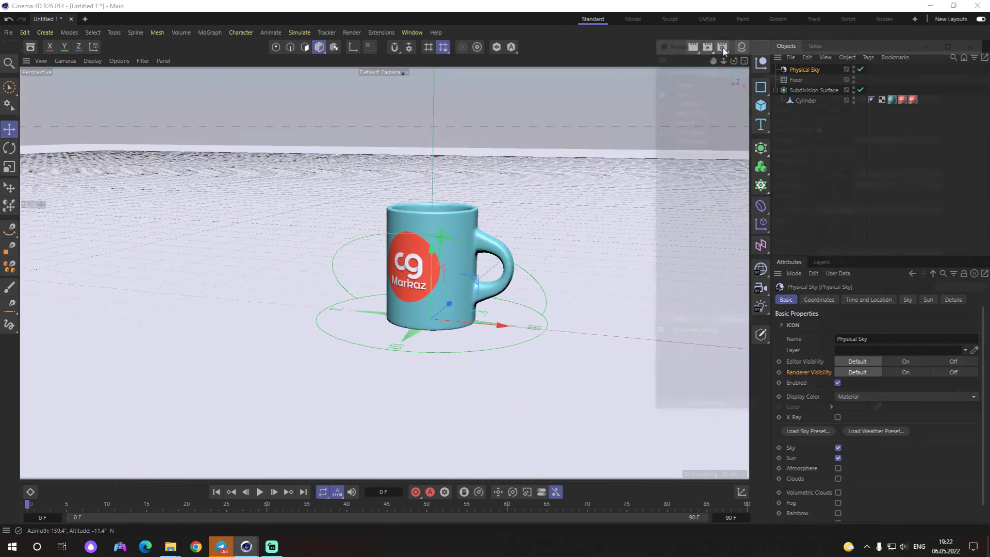
{"action": "left_click", "coordinate": [676, 323]}
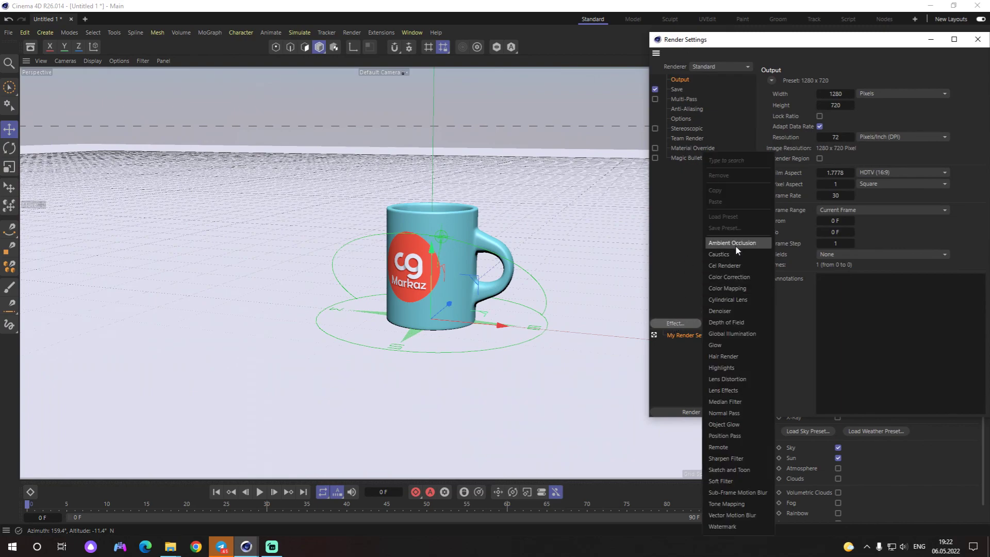
{"action": "left_click", "coordinate": [733, 243]}
{"action": "left_click_drag", "start_coordinate": [853, 41], "coordinate": [743, 42]}
{"action": "left_click", "coordinate": [869, 38]}
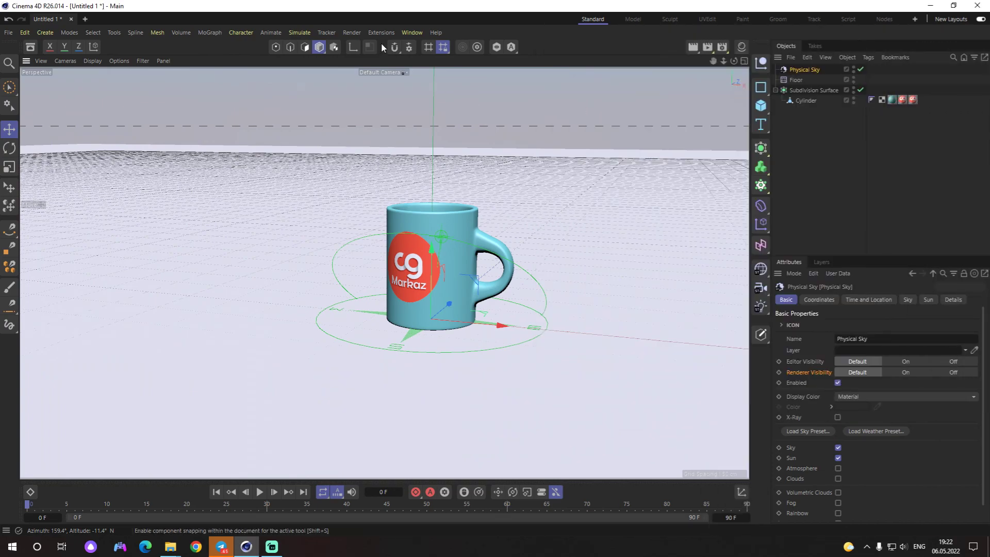
Step: Render the view, orbit to a new angle, and render the mug again
{"action": "left_click", "coordinate": [695, 48]}
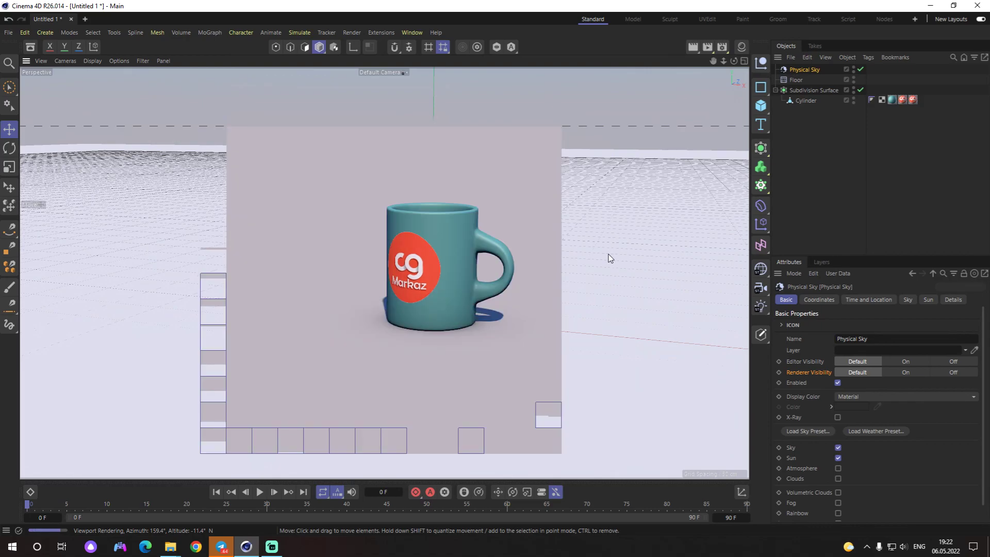
{"action": "mouse_move", "coordinate": [480, 287]}
{"action": "left_mouse_down", "text": "alt"}
{"action": "mouse_move", "coordinate": [716, 287]}
{"action": "mouse_move", "coordinate": [558, 295]}
{"action": "mouse_move", "coordinate": [517, 314]}
{"action": "left_mouse_up", "text": "alt"}
{"action": "scroll", "coordinate": [517, 314], "scroll_direction": "down", "scroll_amount": 3}
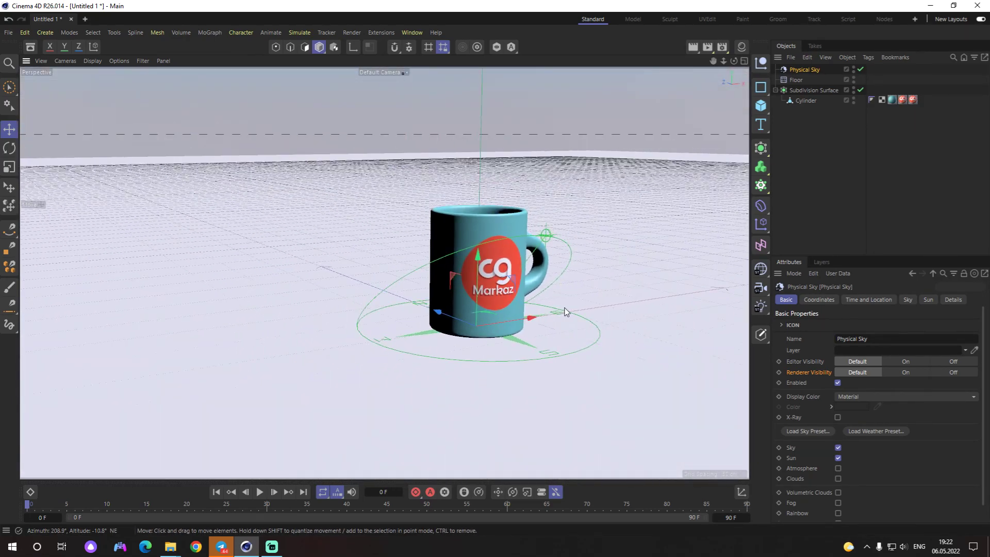
{"action": "scroll", "coordinate": [567, 312], "scroll_direction": "up", "scroll_amount": 2}
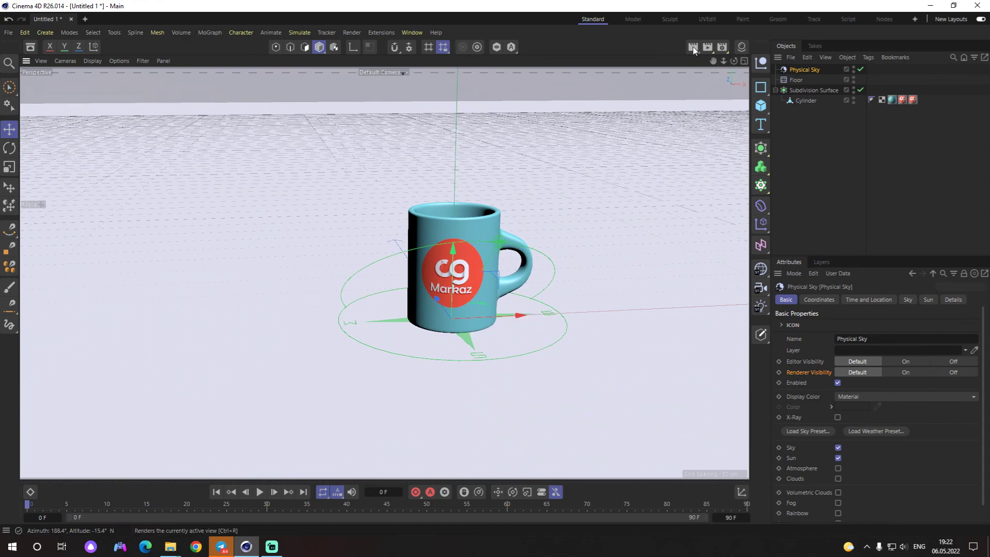
{"action": "key", "text": "alt+r"}
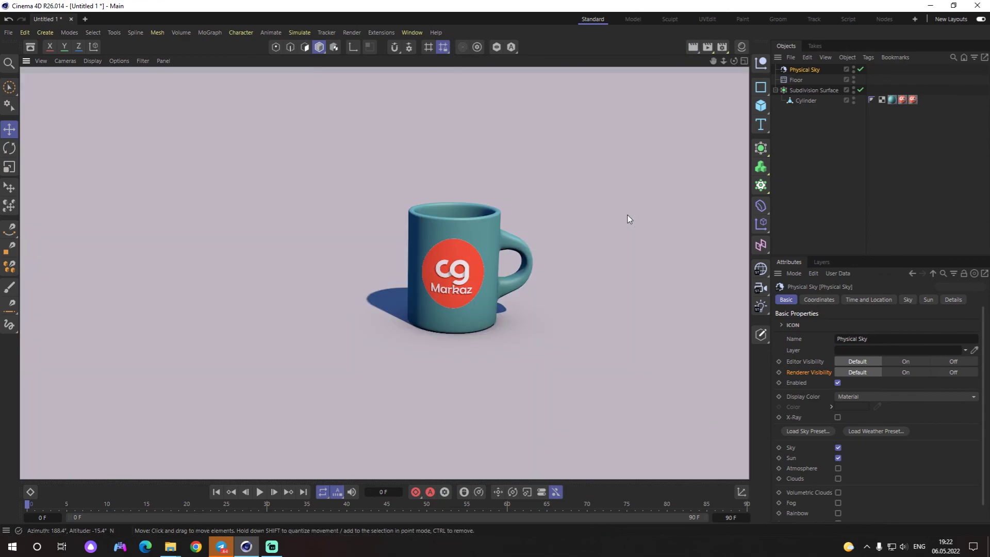